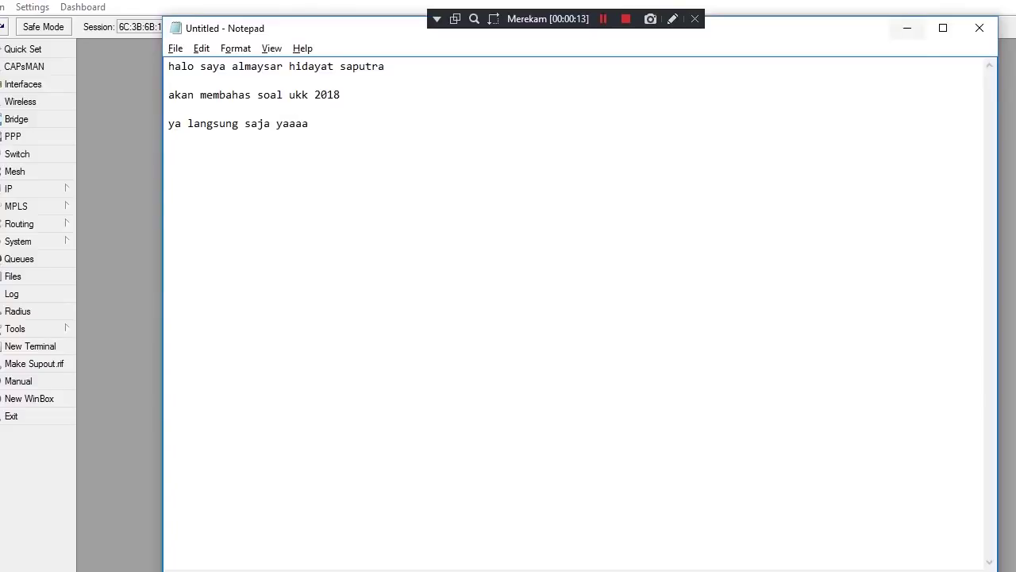
Minimize the intro notes and cycle the open windows toward the Word exam document
left_click(907, 27)
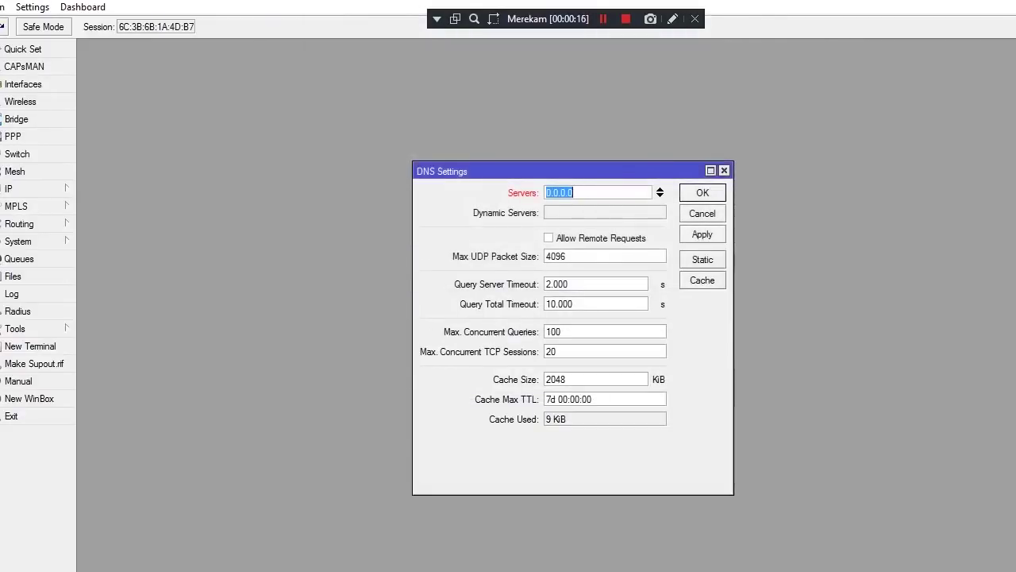
key("alt+Tab")
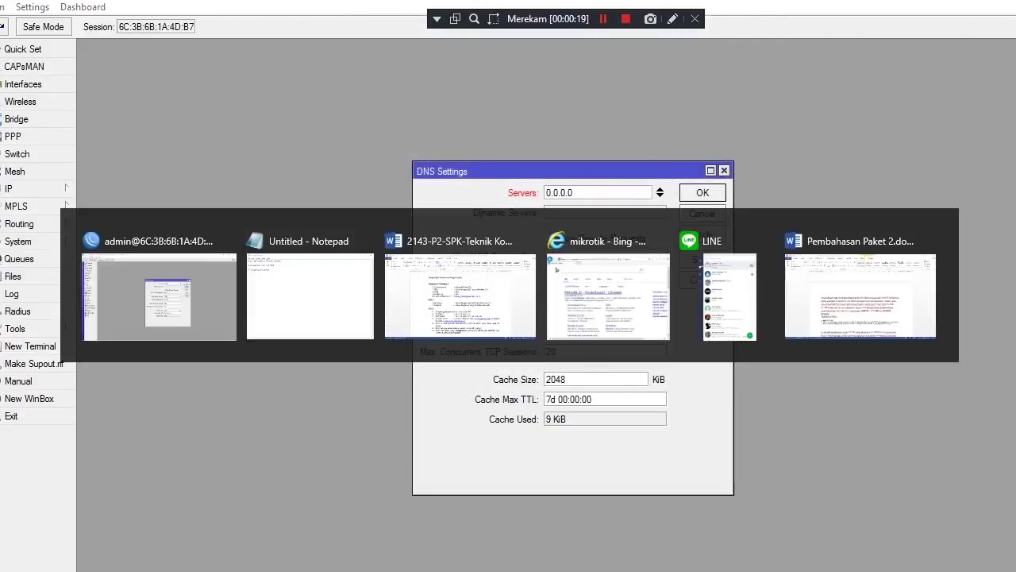
key("alt+Tab")
key("Tab")
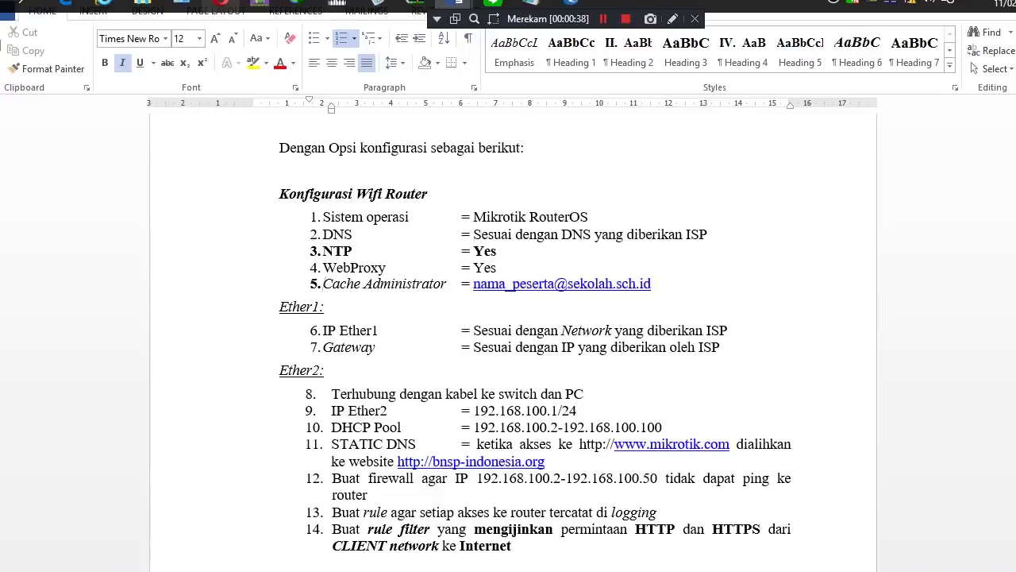
After reading the Word task list, switch back to the WinBox router window
mouse_move(458, 3)
mouse_move(531, 4)
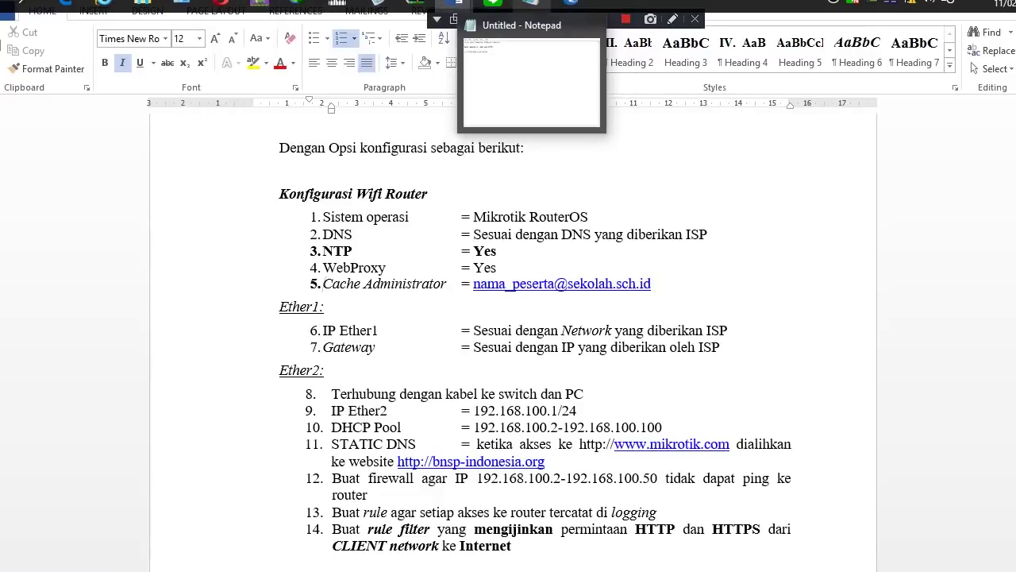
mouse_move(493, 4)
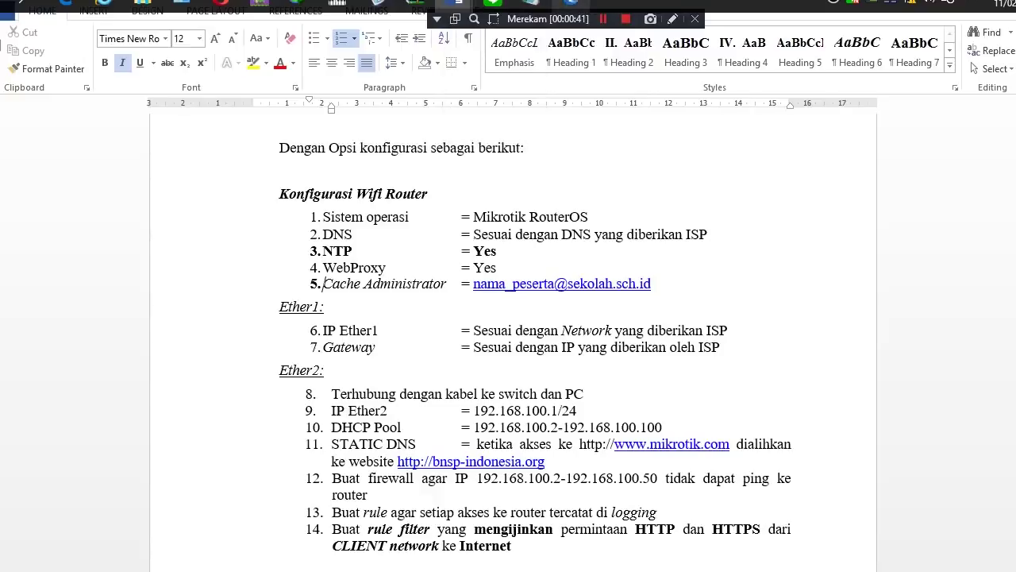
mouse_move(571, 3)
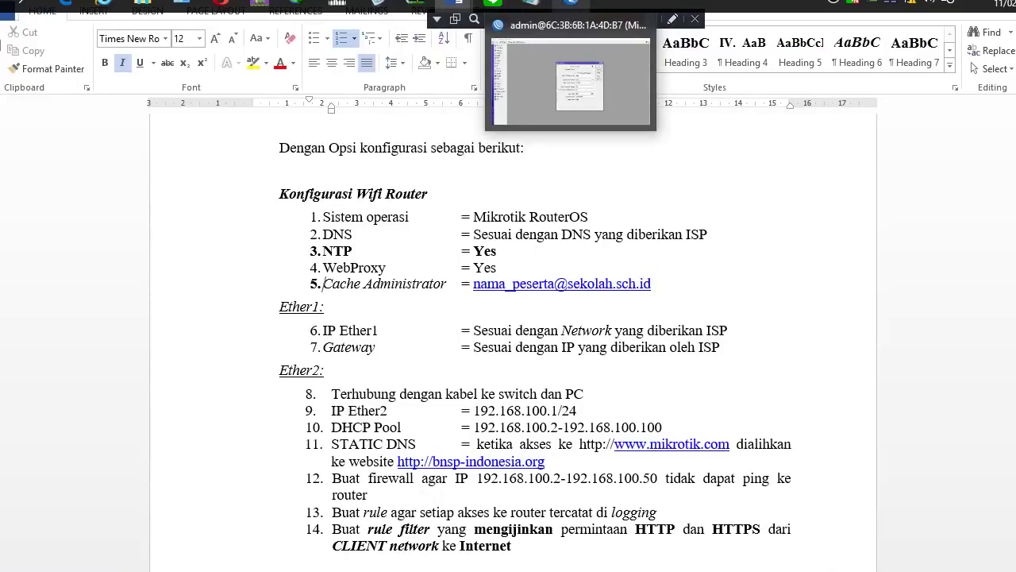
left_click(572, 4)
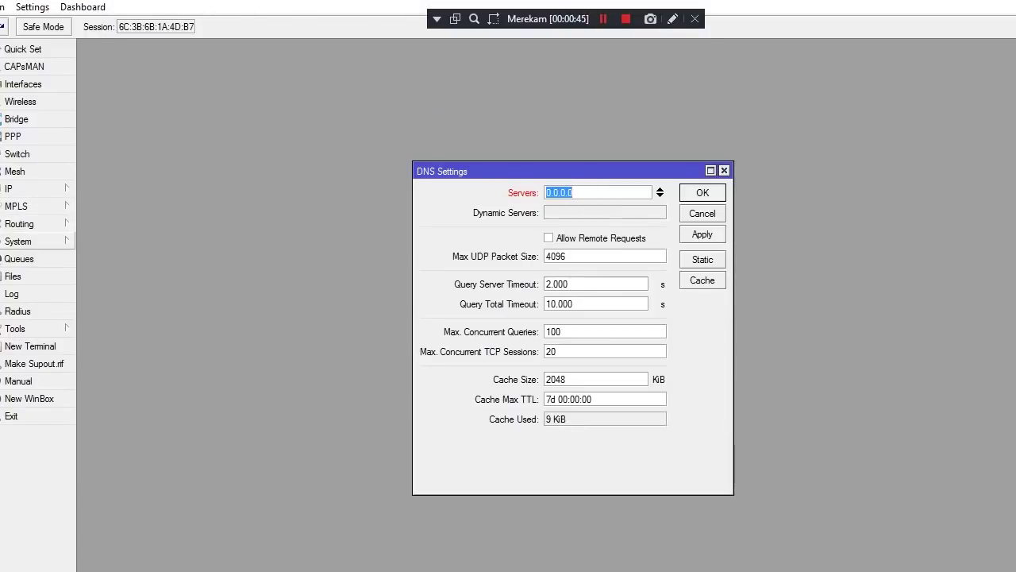
Set the SNTP client's Server DNS Names to id.poll.ntp.org and apply it
left_click(24, 241)
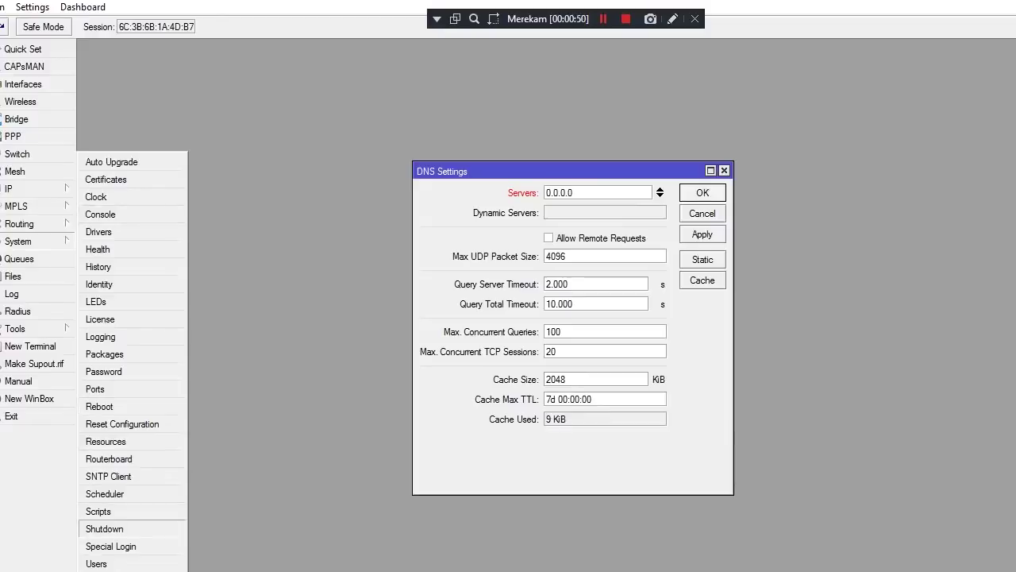
left_click(108, 476)
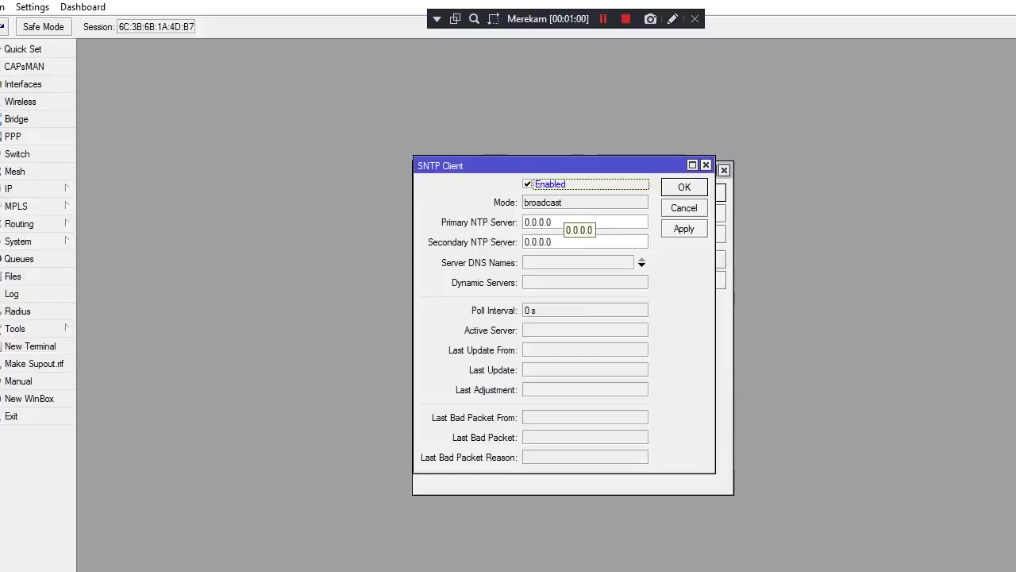
left_click(641, 262)
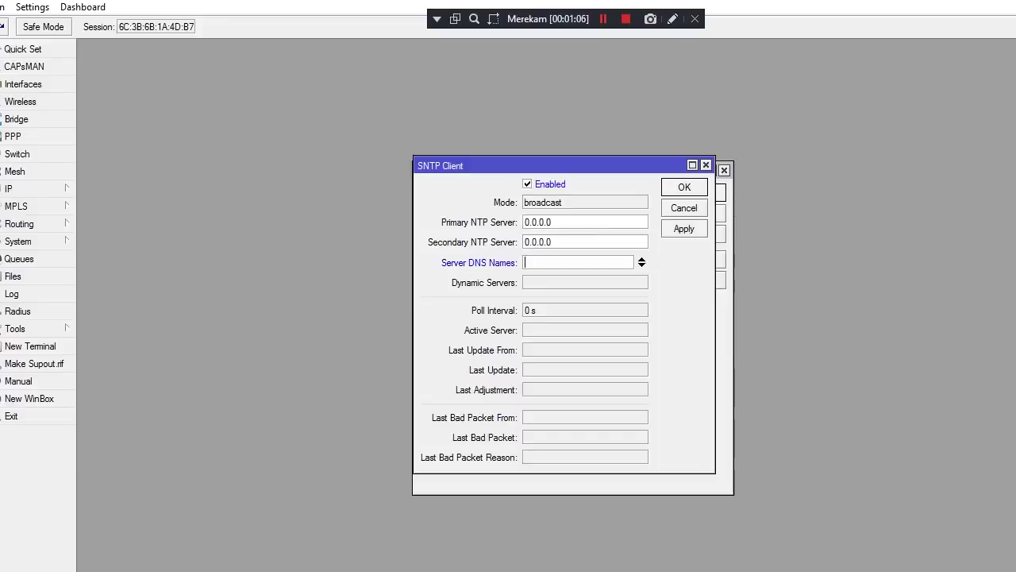
type("id.")
key("BackSpace")
type("pool")
key("BackSpace")
key("BackSpace")
key("BackSpace")
type("poll.nt")
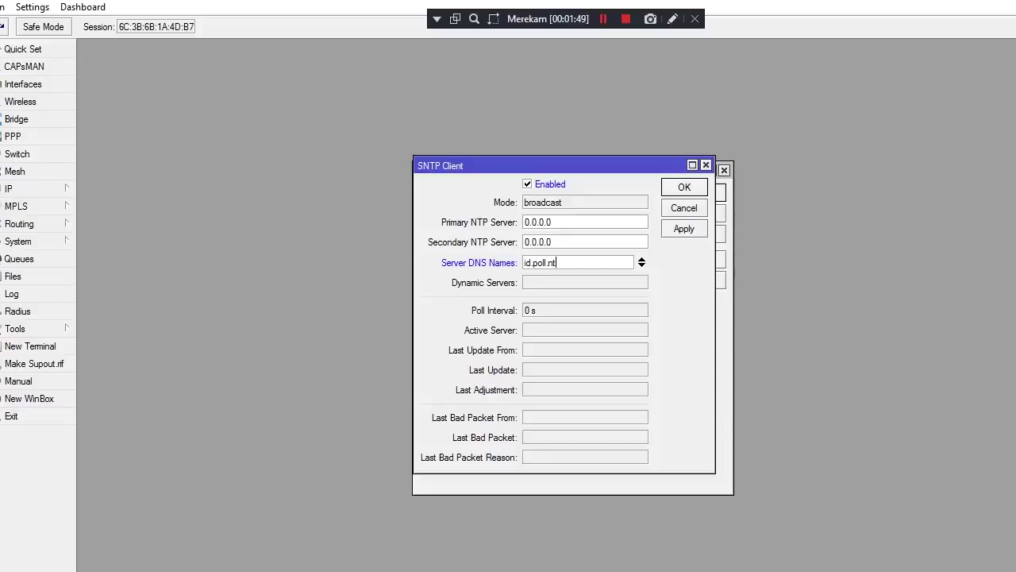
type("p.org")
left_click(683, 229)
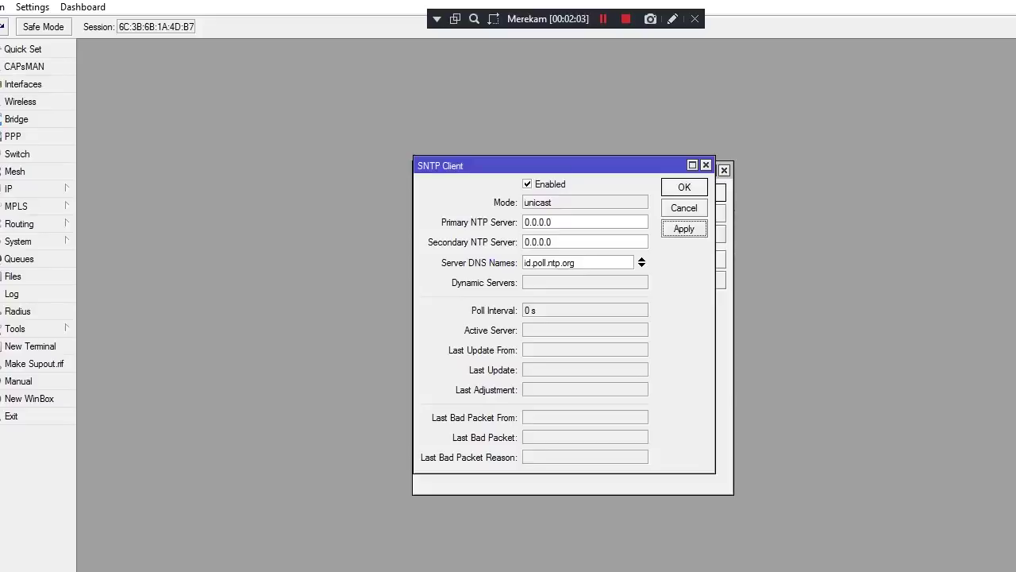
key("Return")
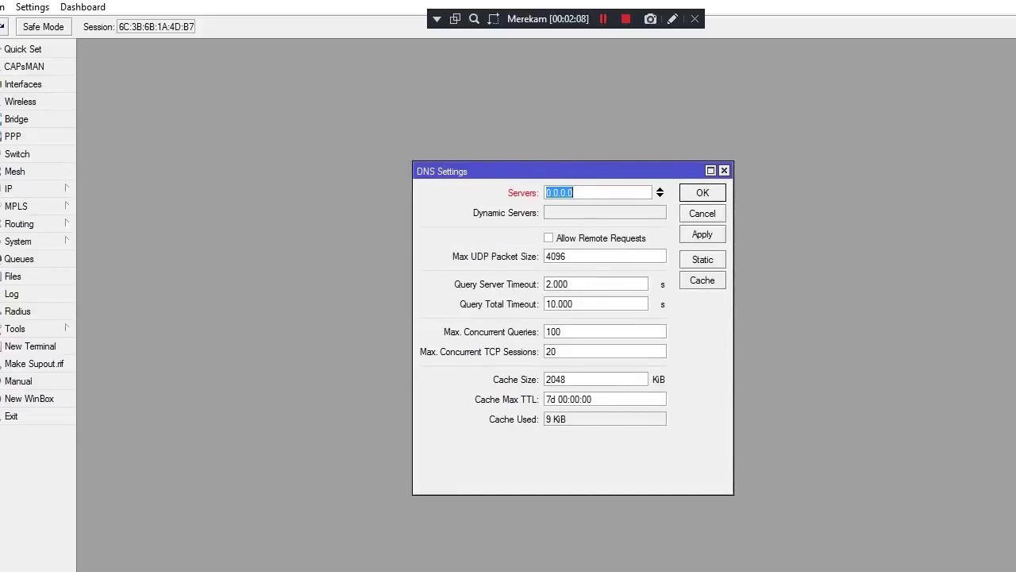
left_click(32, 241)
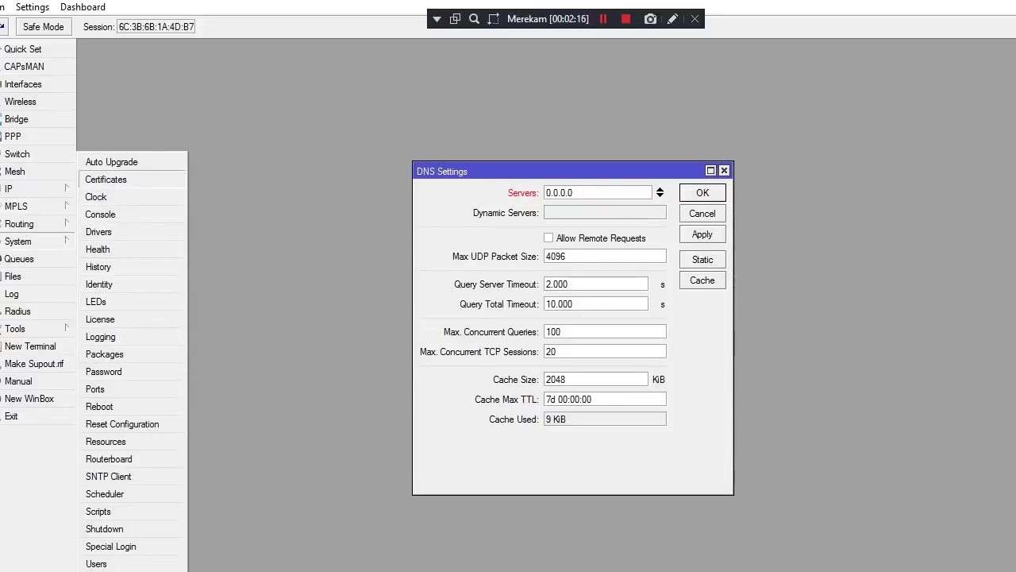
In the router Clock settings, choose Asia/Makassar as the time zone
left_click(96, 196)
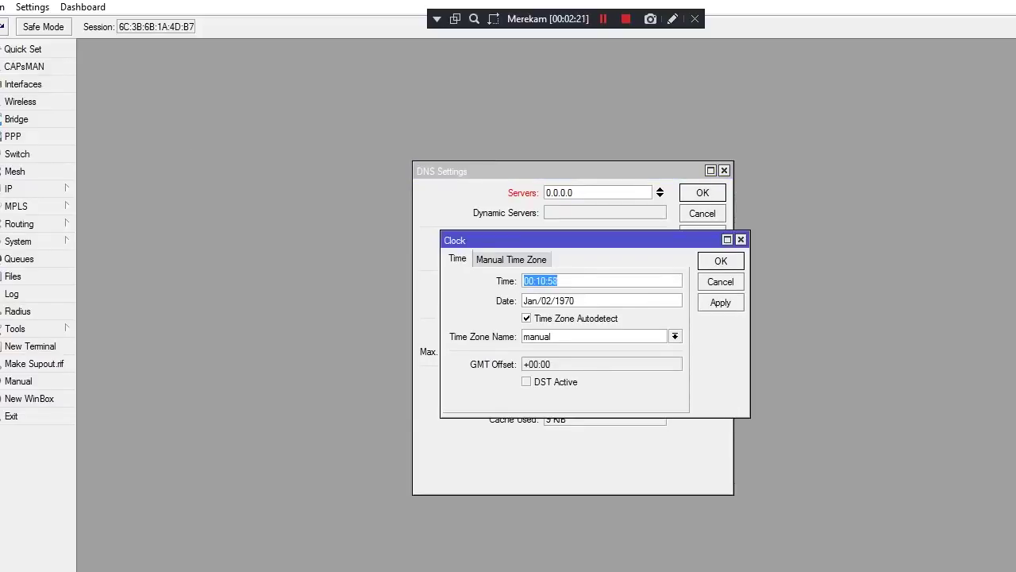
left_click(511, 259)
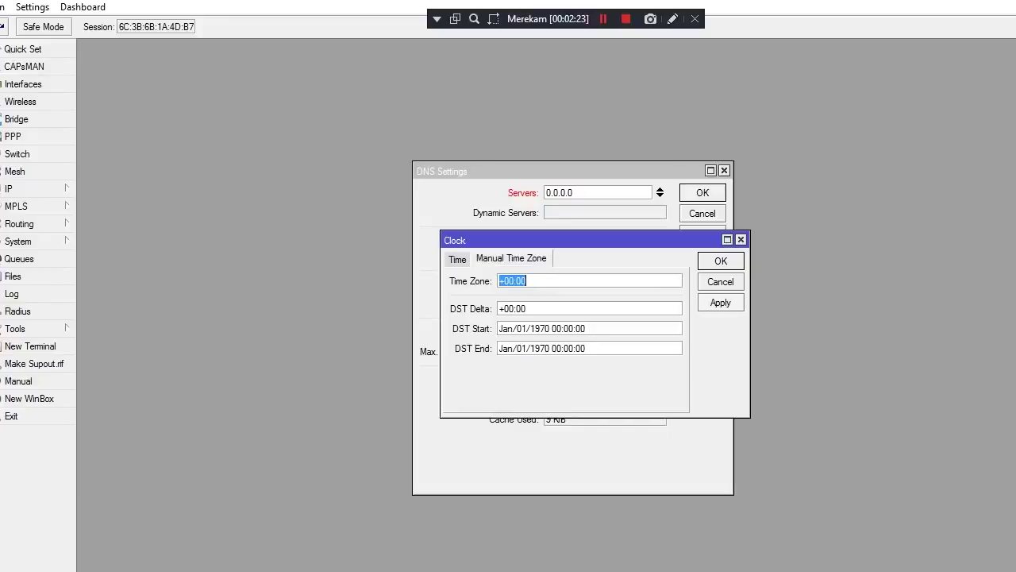
left_click(457, 258)
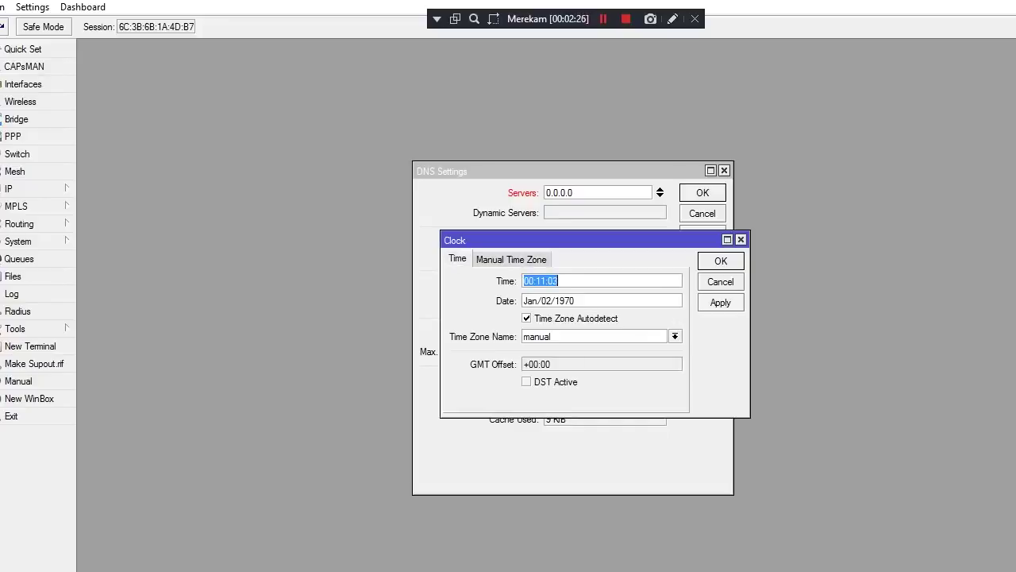
left_click(675, 335)
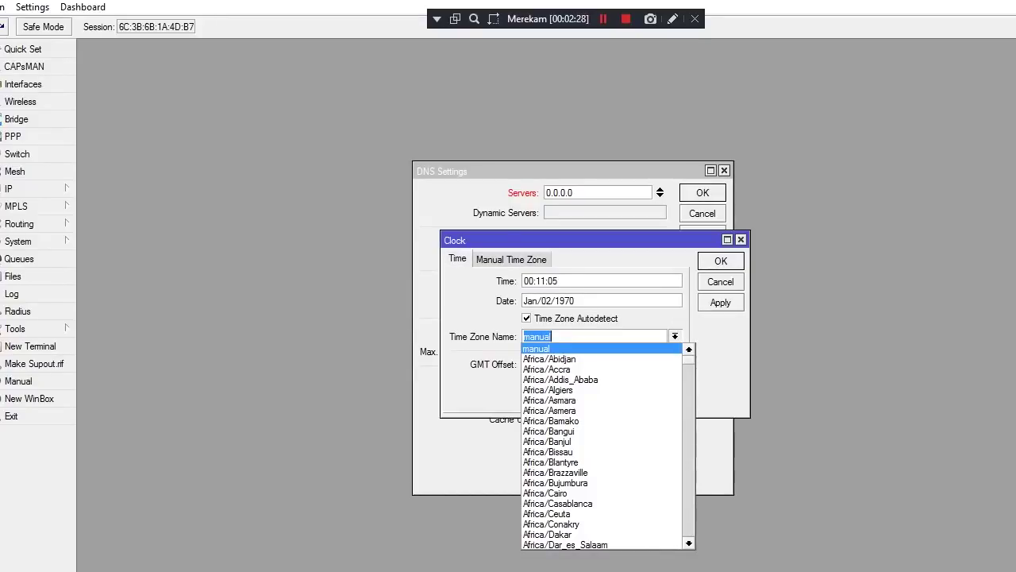
scroll(608, 446, "down", 20)
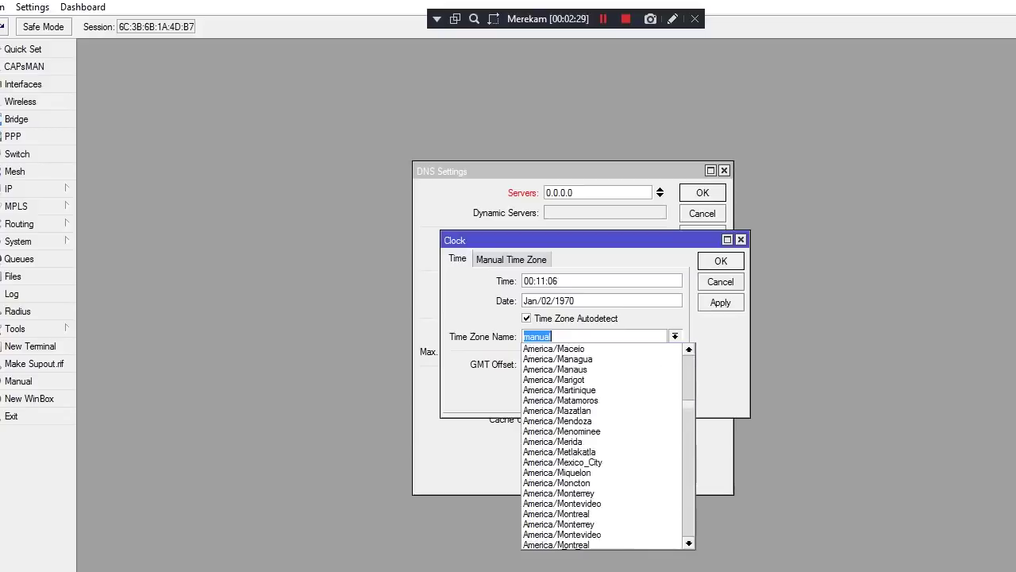
scroll(607, 446, "down", 20)
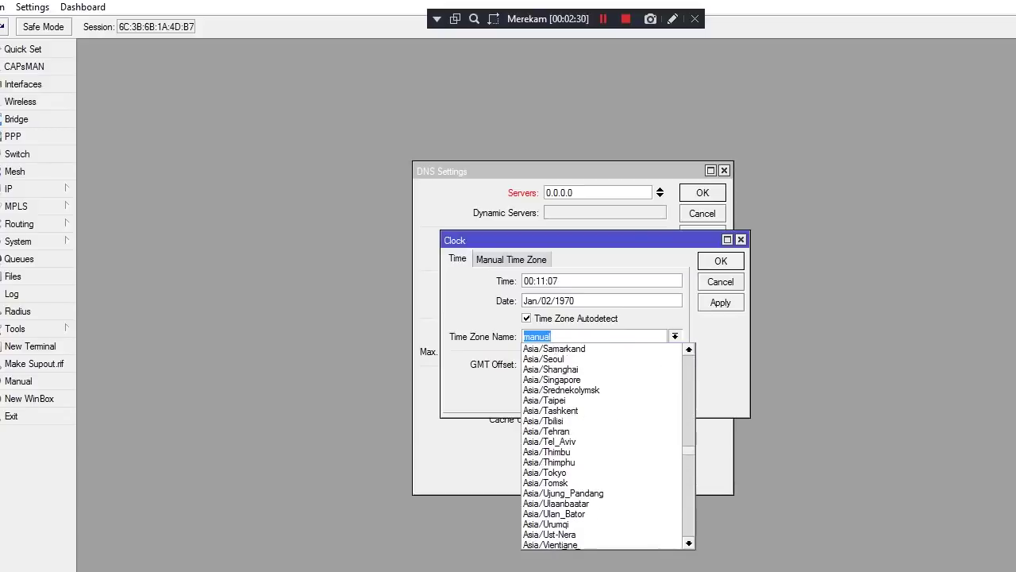
scroll(607, 446, "down", 1)
scroll(607, 446, "up", 5)
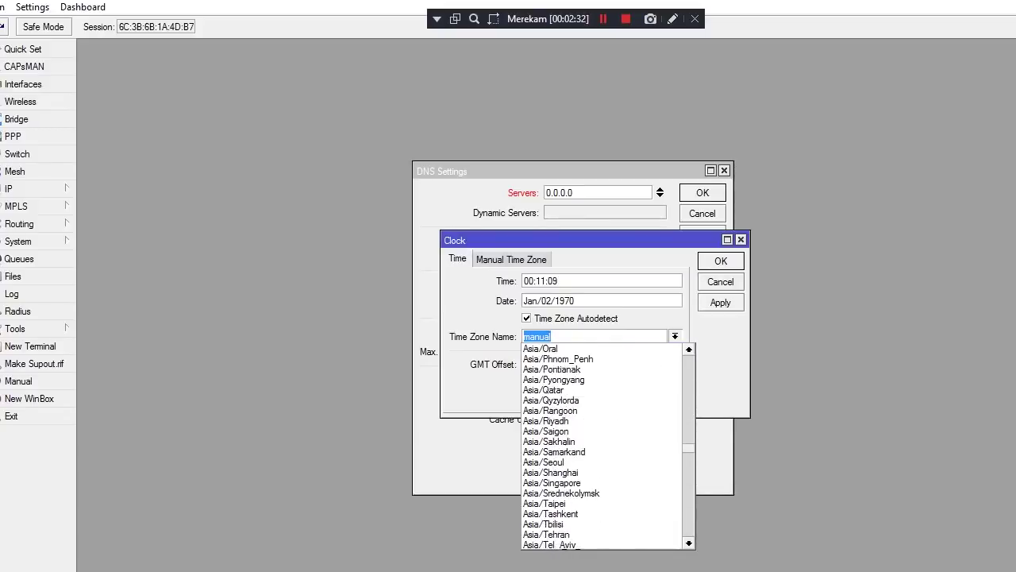
scroll(607, 446, "up", 2)
scroll(607, 446, "down", 8)
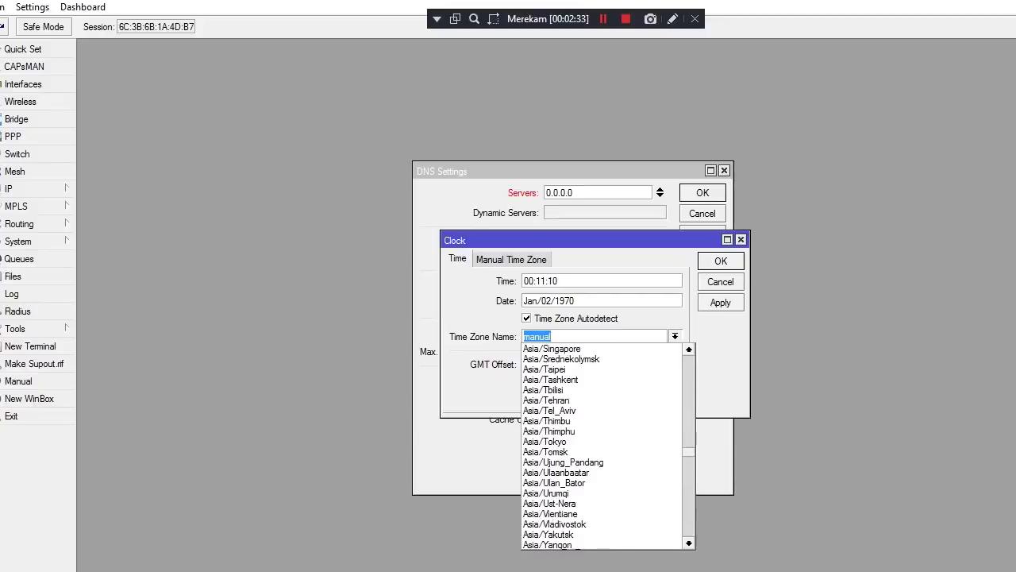
scroll(607, 446, "down", 3)
scroll(607, 446, "up", 3)
scroll(608, 446, "up", 6)
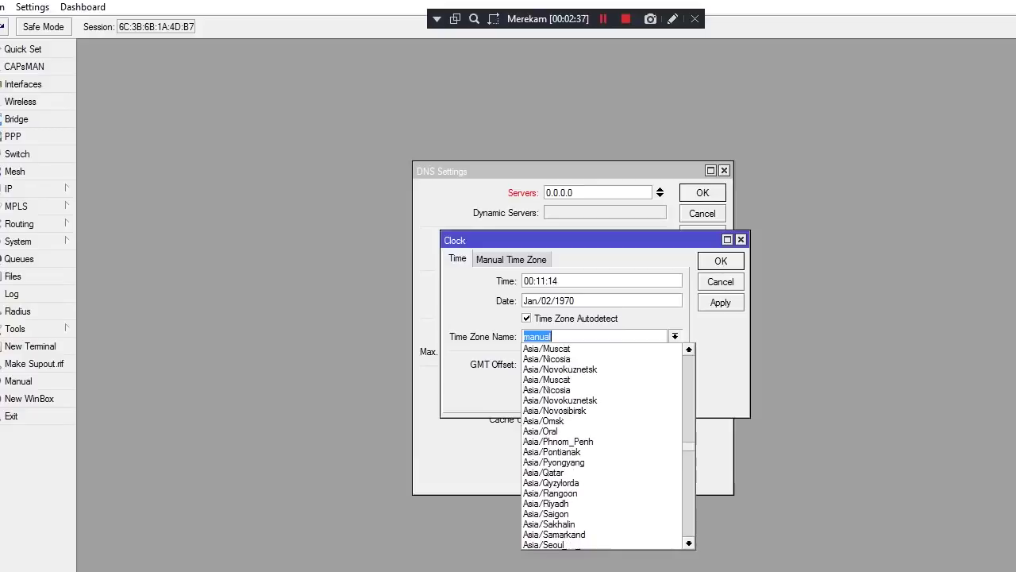
scroll(607, 446, "up", 3)
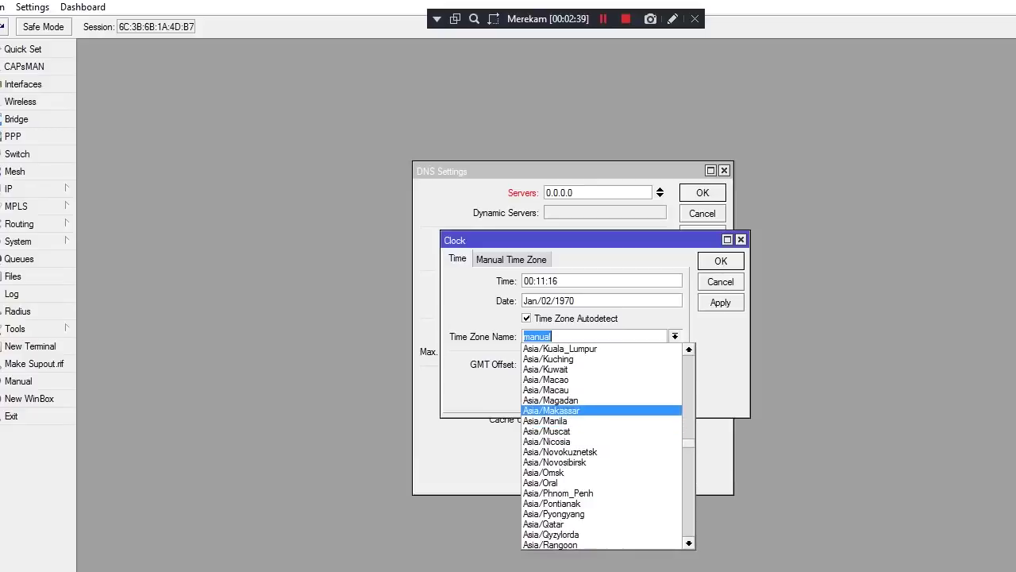
left_click(551, 410)
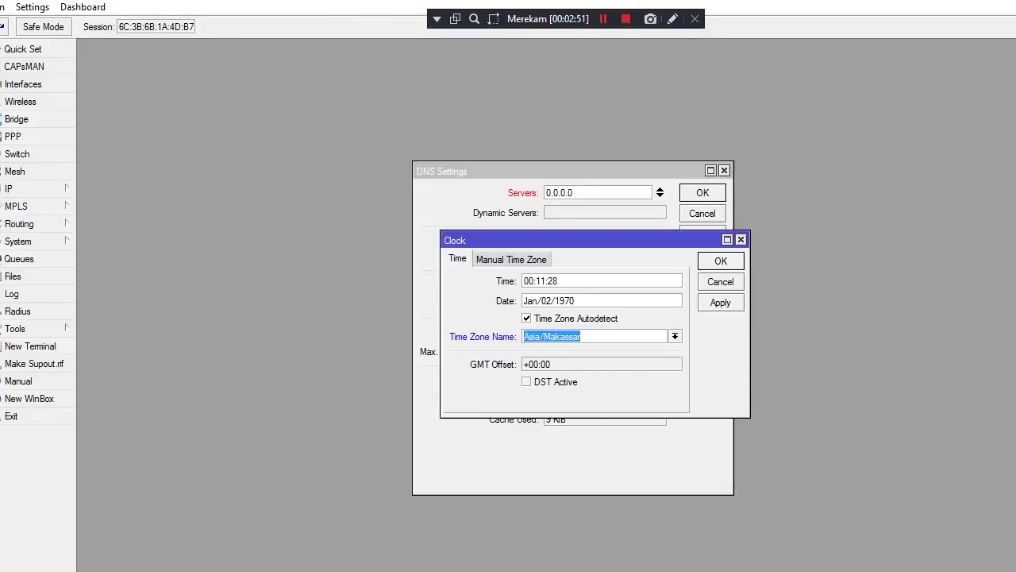
Change the clock's hour to 12 and confirm the clock settings
left_click(534, 280)
key("BackSpace")
key("Delete")
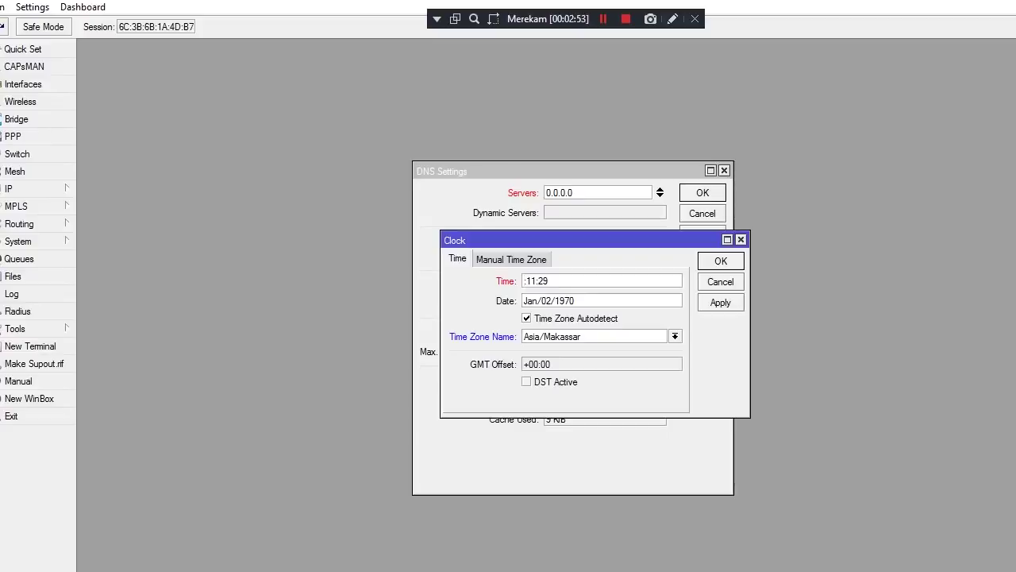
type("12")
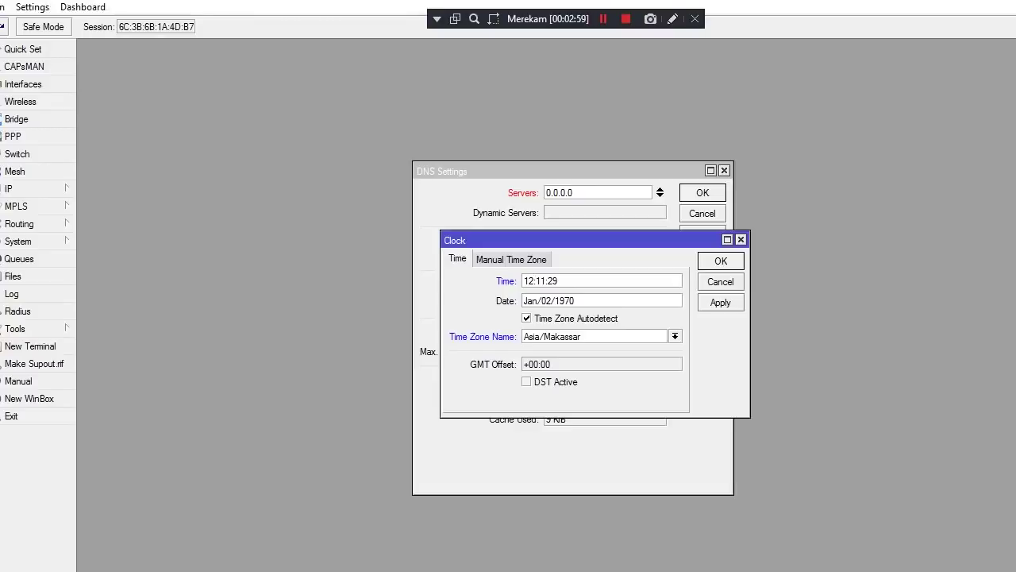
key("Return")
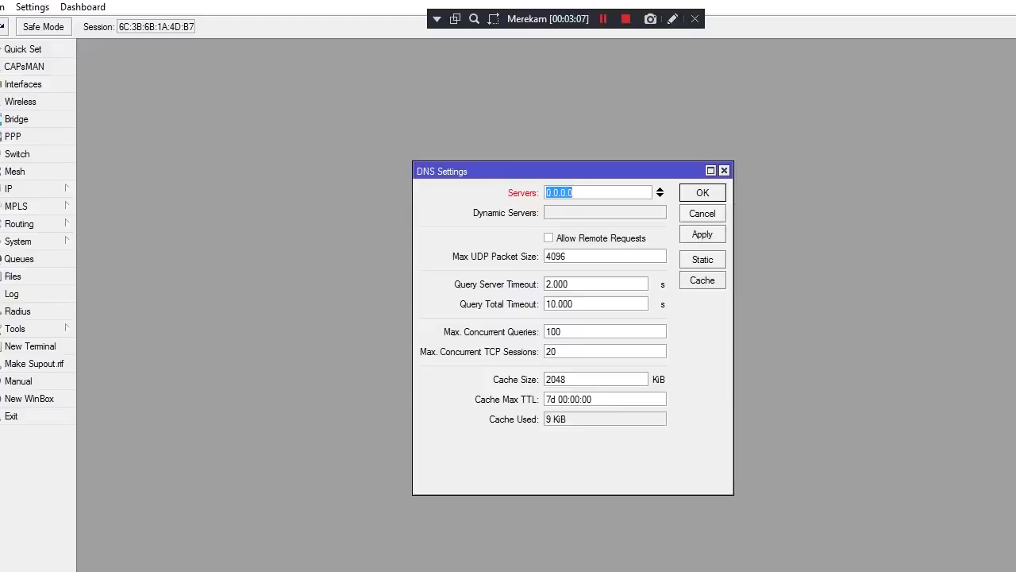
left_click(16, 188)
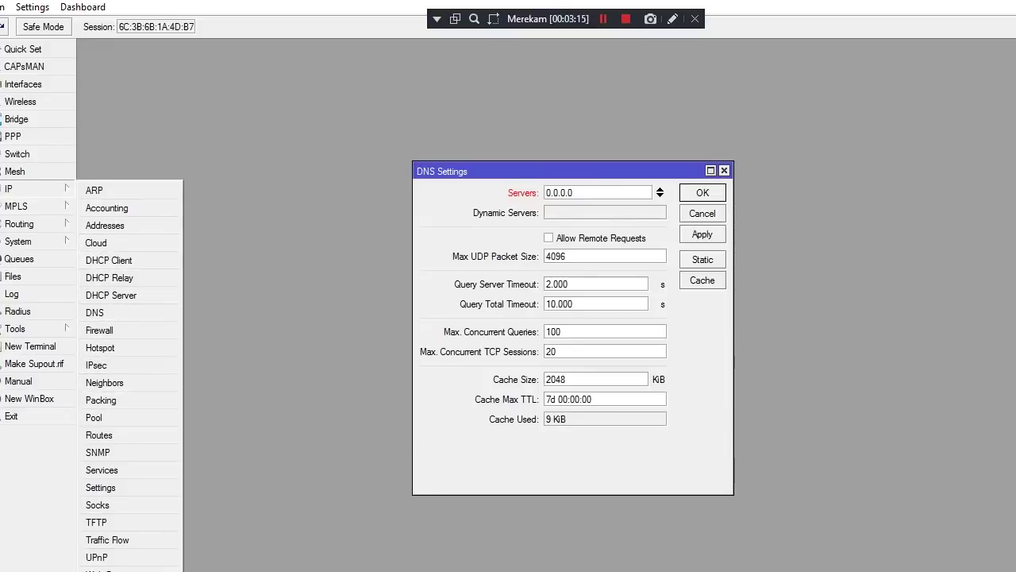
Enable Web Proxy, set Cache Administrator to the participant's school e-mail address, and apply
left_click(99, 571)
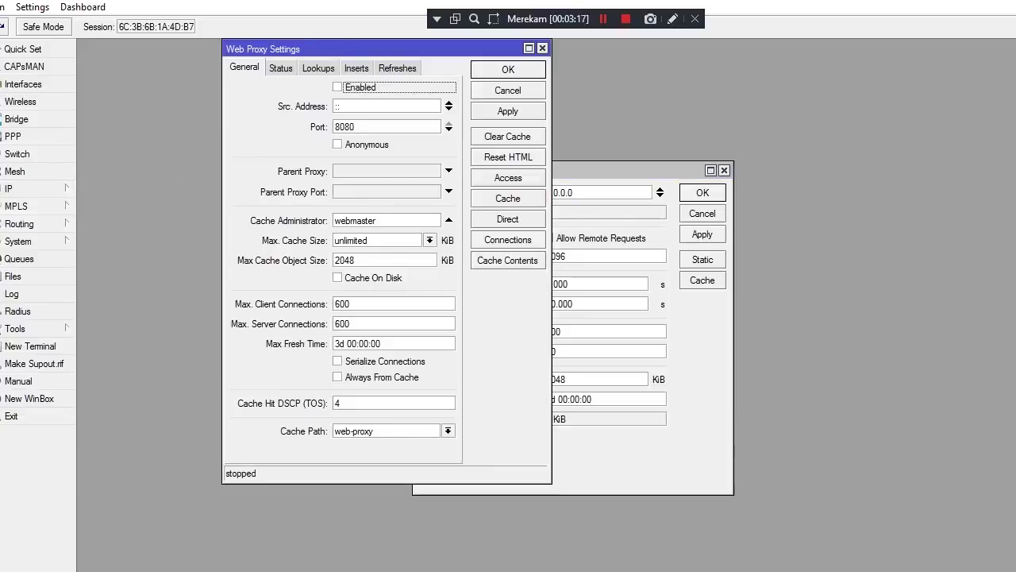
key("space")
left_click(376, 220)
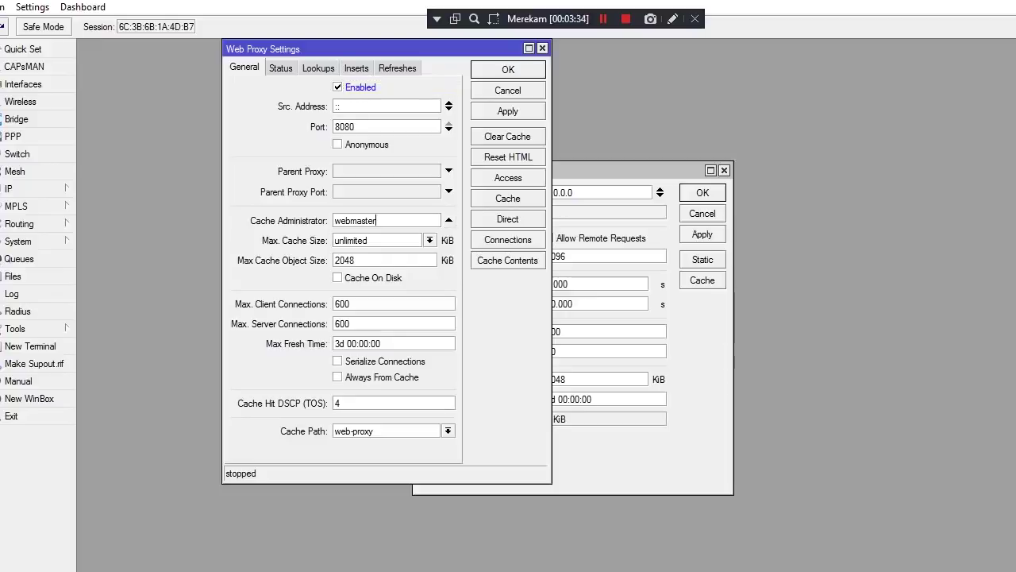
key("BackSpace")
key("BackSpace")
key("BackSpace")
key("BackSpace")
key("BackSpace")
key("BackSpace")
key("BackSpace")
key("BackSpace")
key("BackSpace")
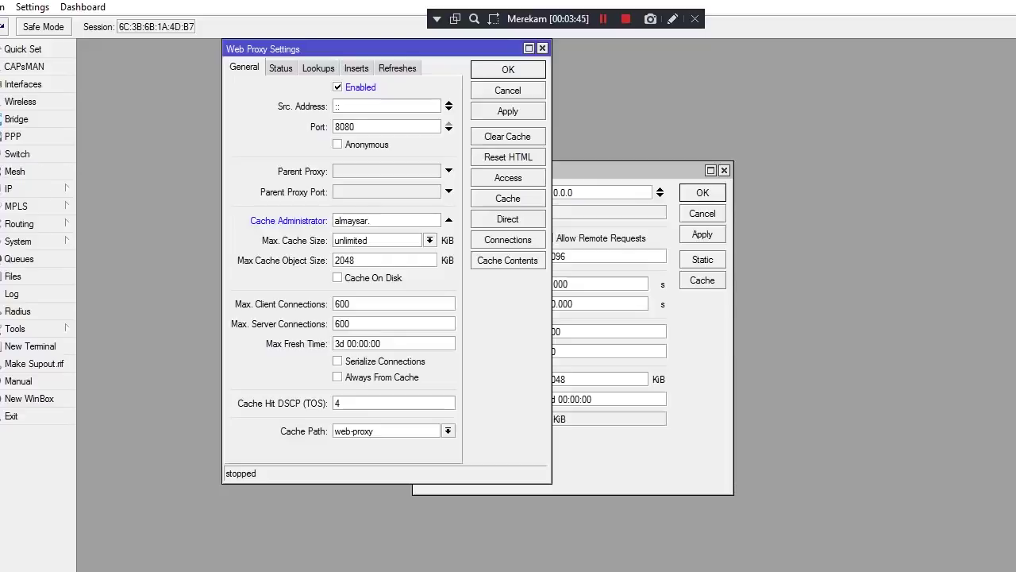
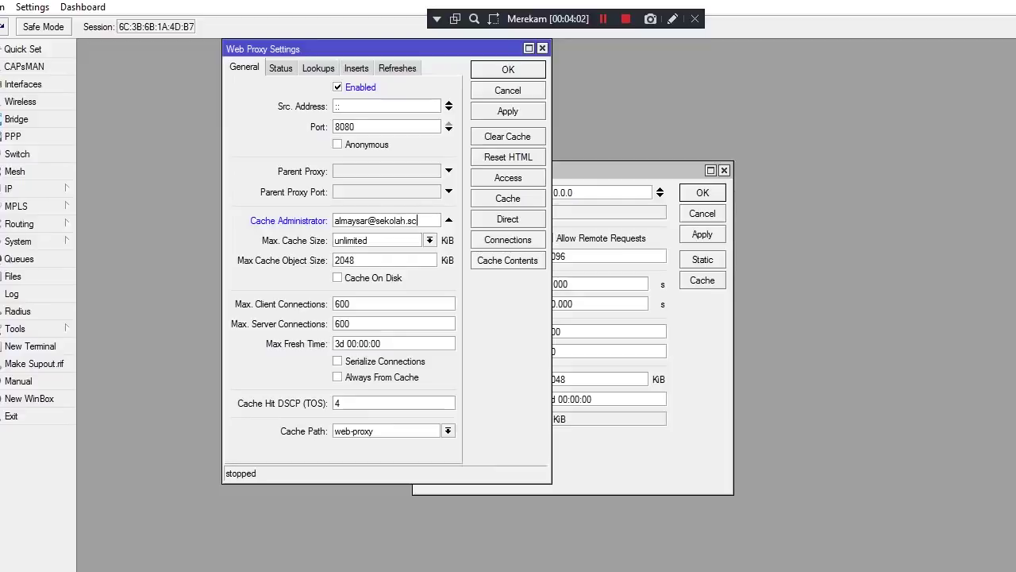
left_click(508, 111)
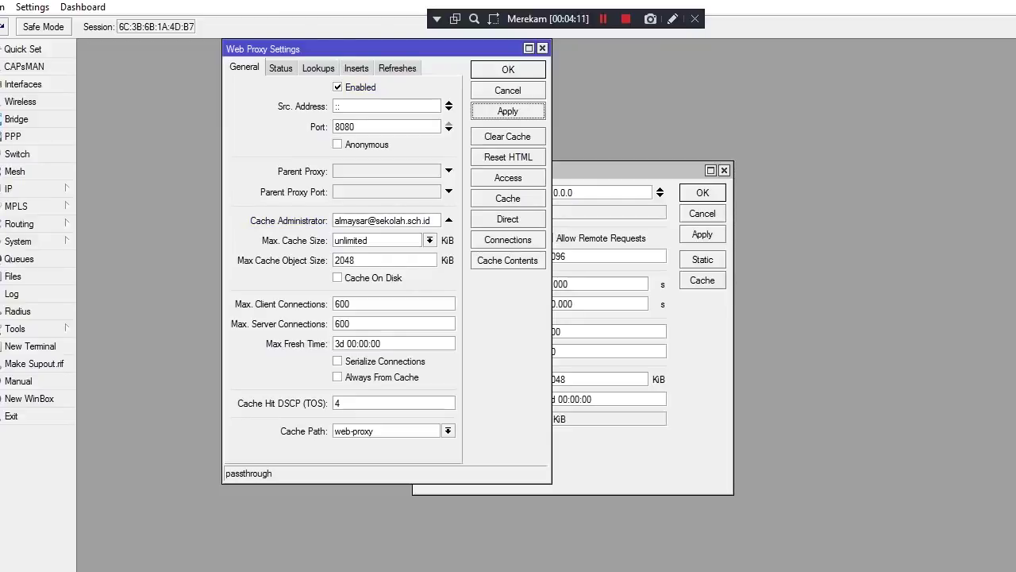
left_click(508, 69)
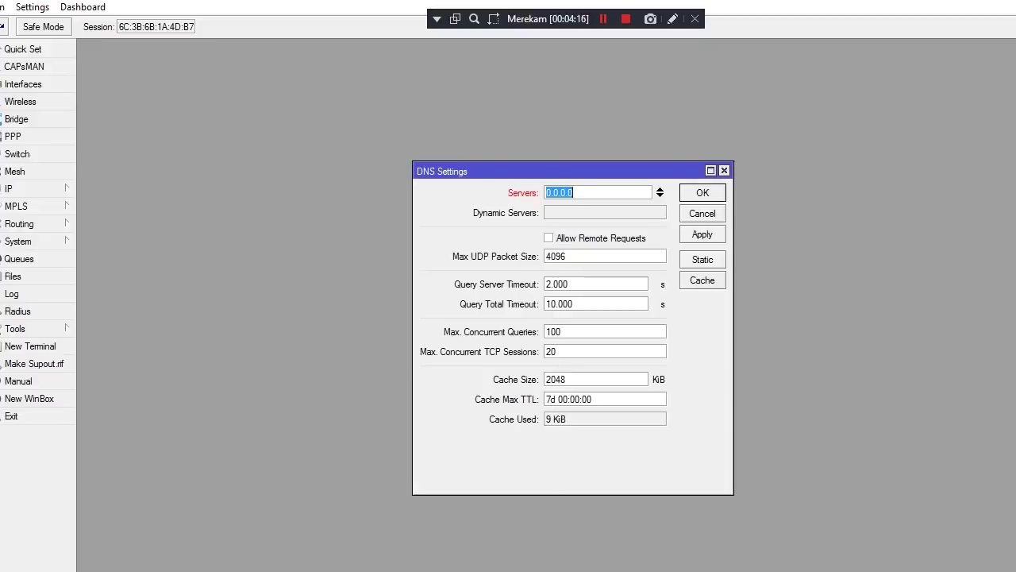
Bring up the Word exam document and select item 6, the IP Ether1 requirement
mouse_move(530, 5)
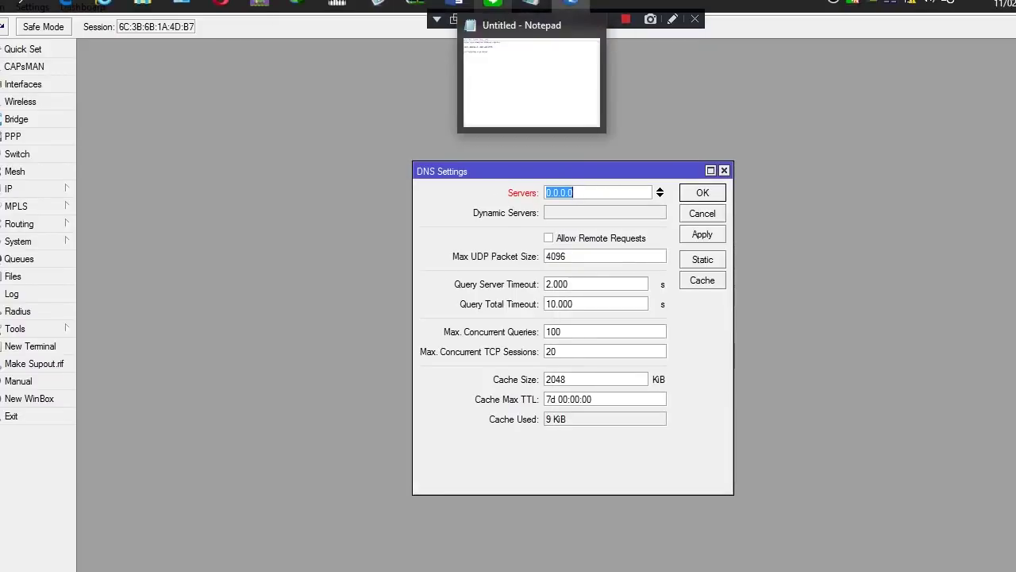
mouse_move(454, 5)
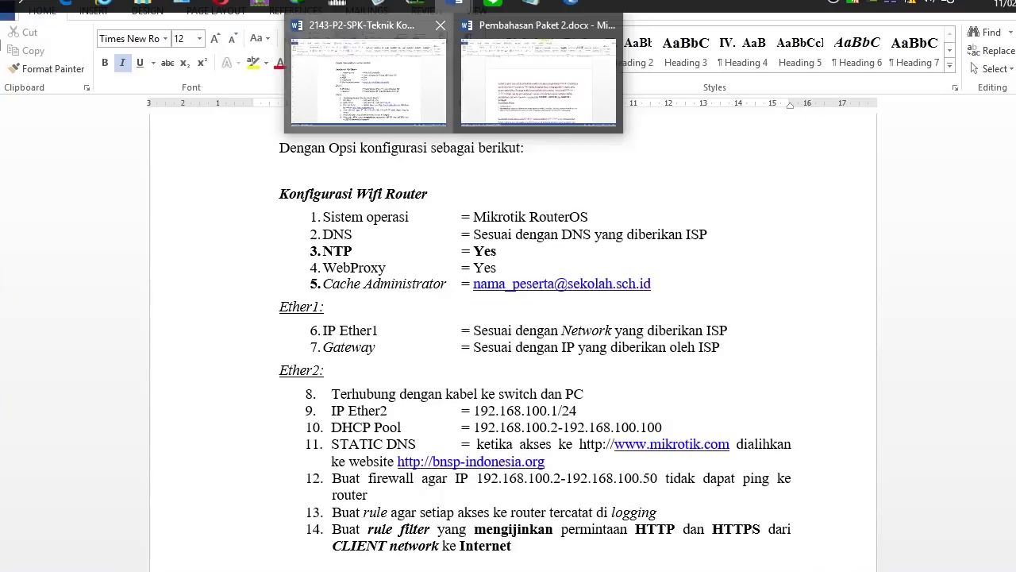
left_click(373, 75)
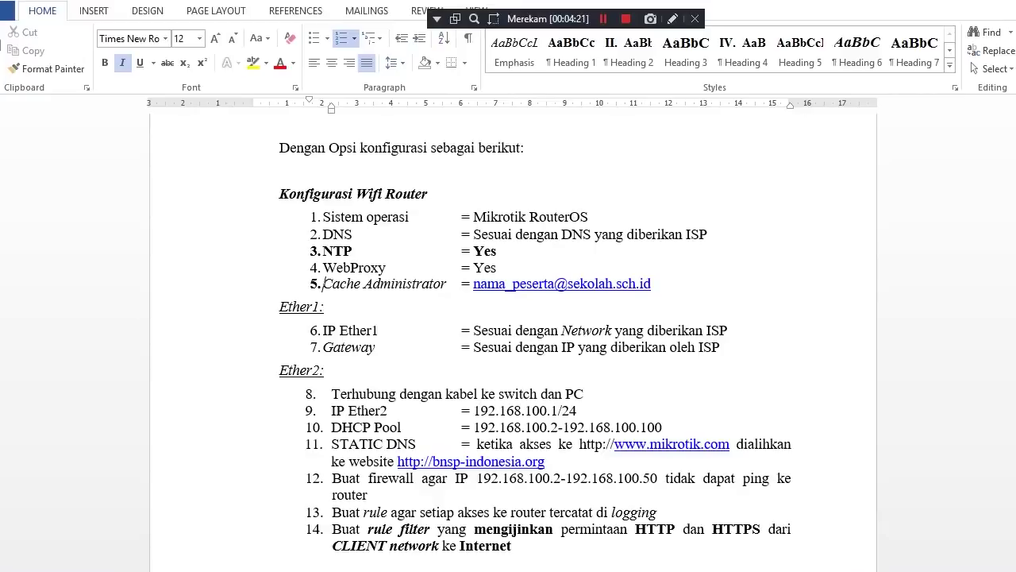
scroll(535, 343, "down", 1)
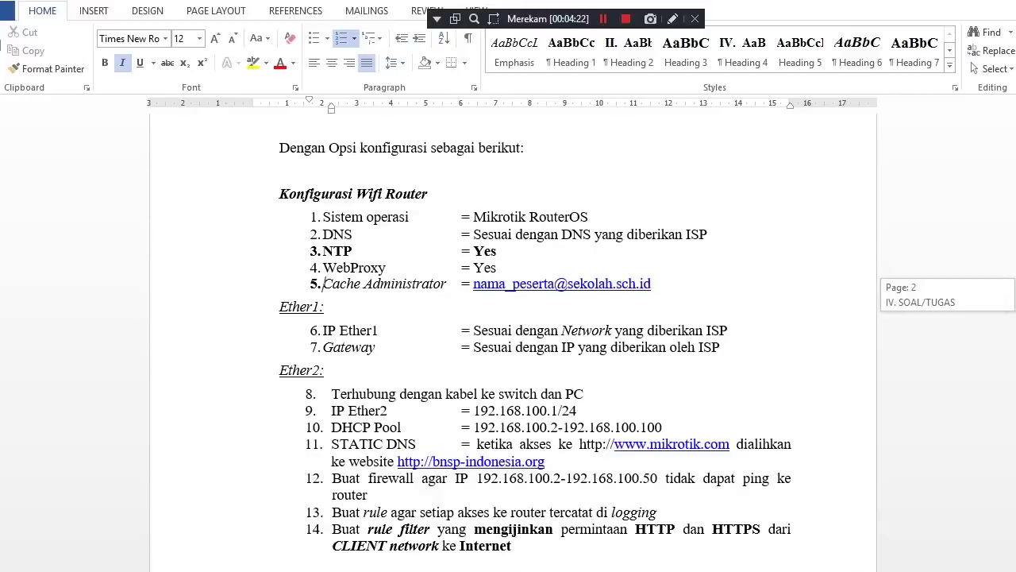
scroll(522, 351, "down", 1)
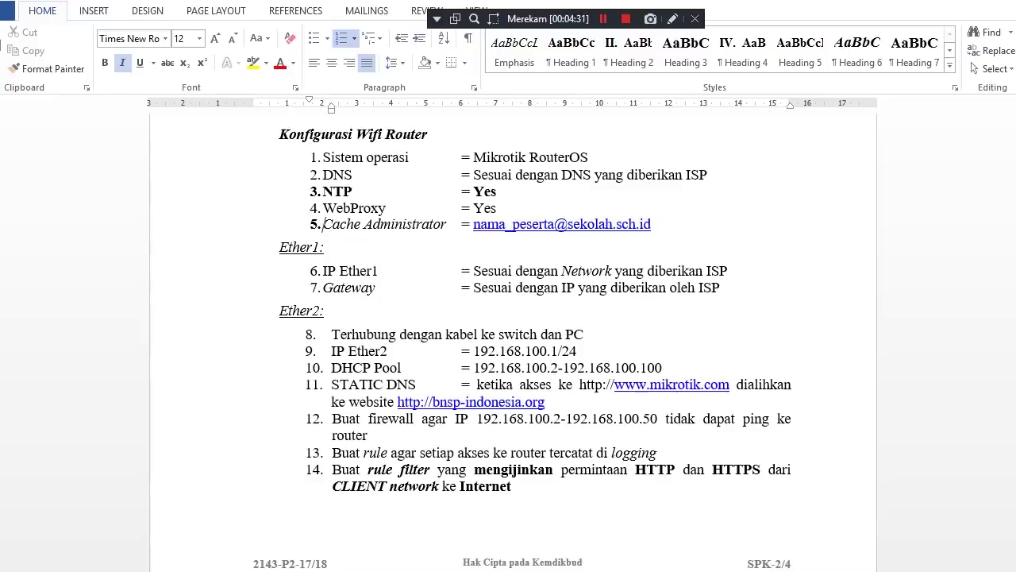
key("shift+Right")
key("shift+Right")
key("shift+Right")
key("shift+Right")
key("shift+Right")
key("shift+Right")
key("shift+Right")
key("shift+Right")
key("shift+Right")
key("shift+Right")
key("shift+Right")
key("shift+Right")
key("shift+Right")
key("shift+Right")
key("shift+Right")
key("shift+Right")
key("shift+Right")
key("shift+Right")
key("shift+Right")
key("shift+Right")
key("shift+Right")
key("shift+Right")
key("shift+Right")
key("shift+Right")
key("shift+Right")
key("shift+Right")
key("shift+Right")
key("shift+Right")
key("shift+Right")
key("shift+Right")
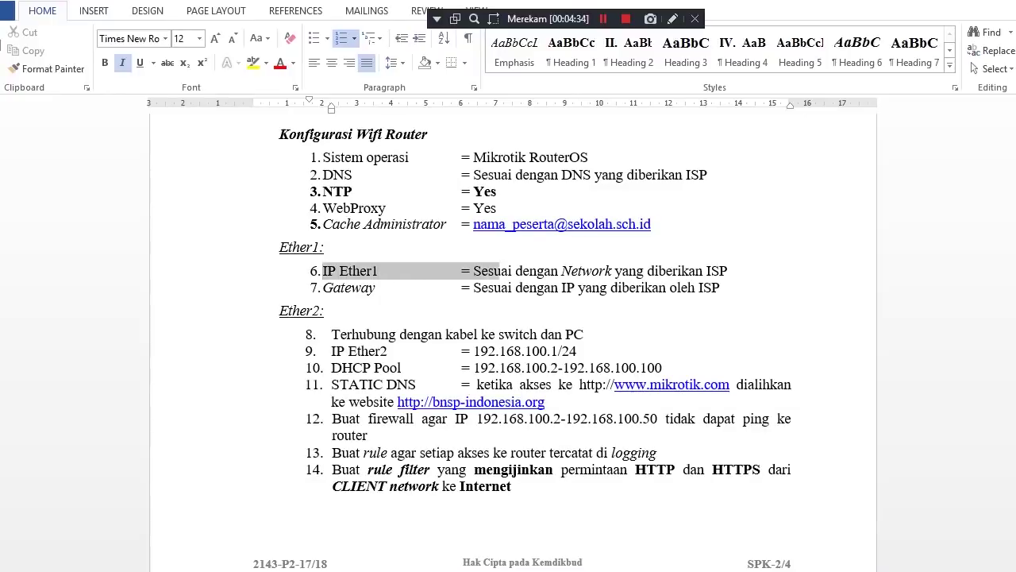
key("shift+Right")
key("shift+Right")
key("shift+Right")
key("shift+Right")
key("shift+Right")
key("shift+Right")
key("shift+Right")
key("shift+Right")
key("shift+Right")
key("shift+Right")
key("shift+Right")
key("shift+Right")
key("shift+Right")
key("shift+Right")
key("shift+Right")
key("shift+Right")
key("shift+Right")
key("shift+Right")
key("shift+Right")
key("shift+Right")
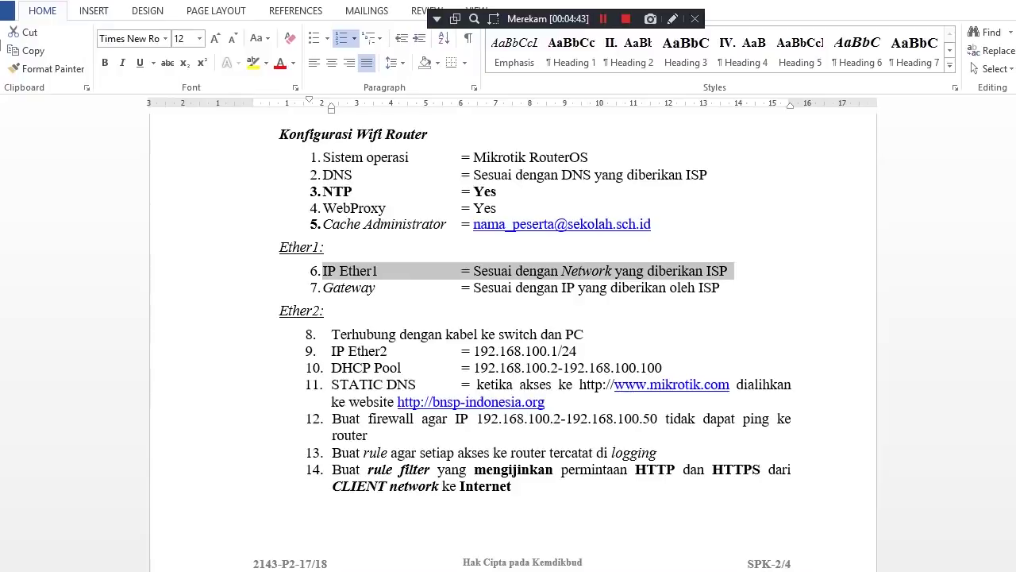
mouse_move(458, 3)
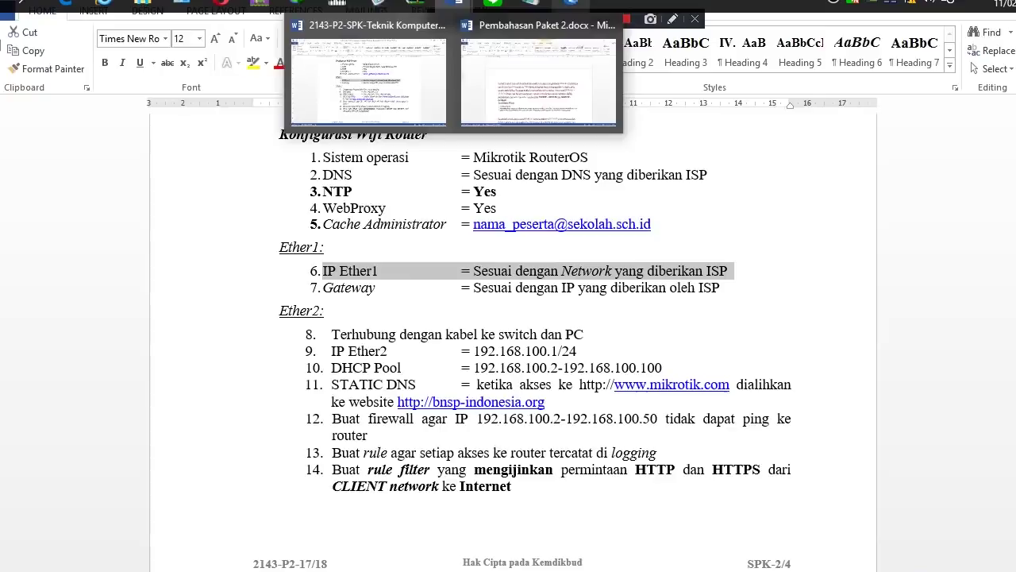
Add and apply a DHCP client on interface ether1 with default settings
left_click(571, 4)
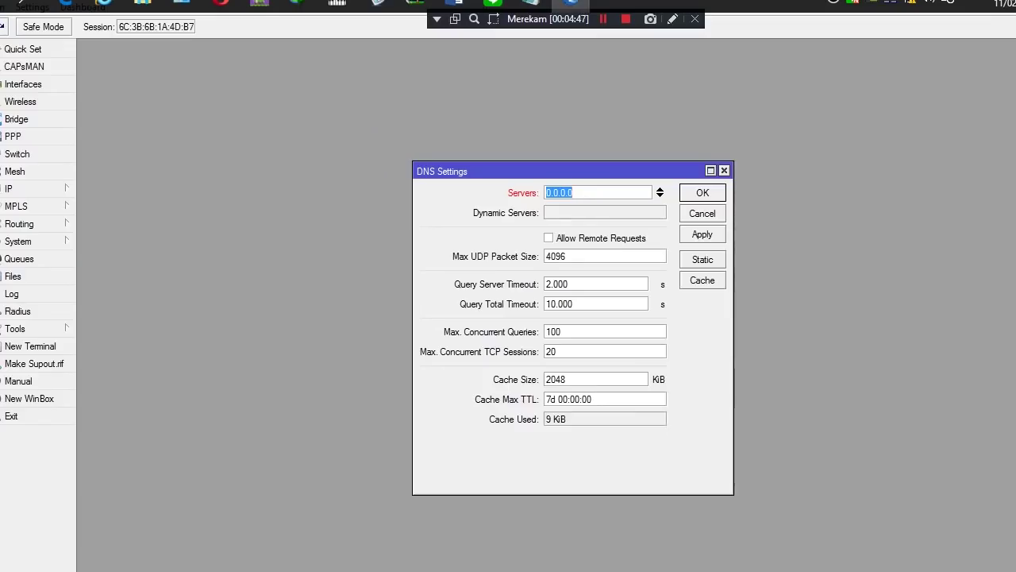
left_click(24, 188)
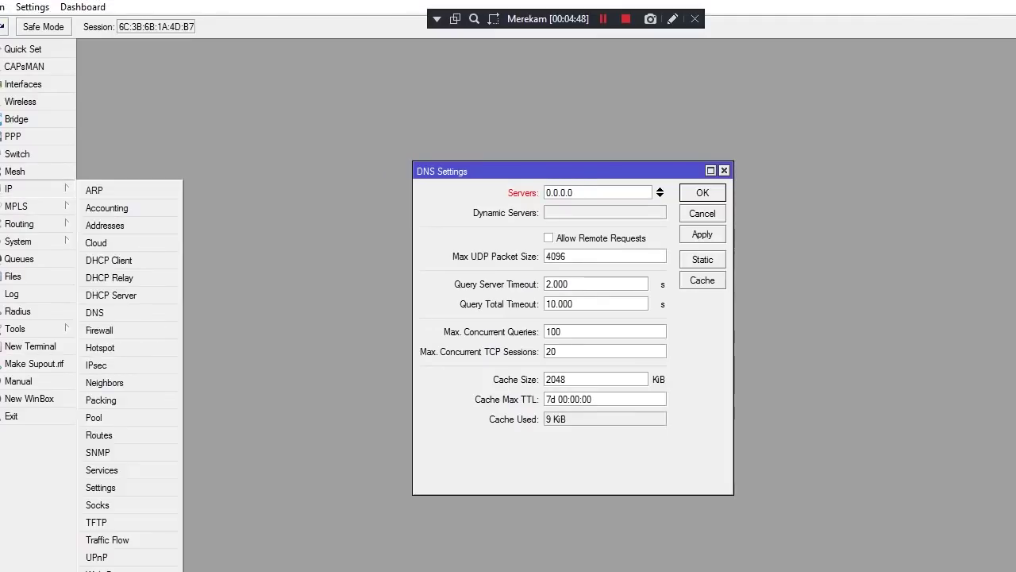
left_click(109, 259)
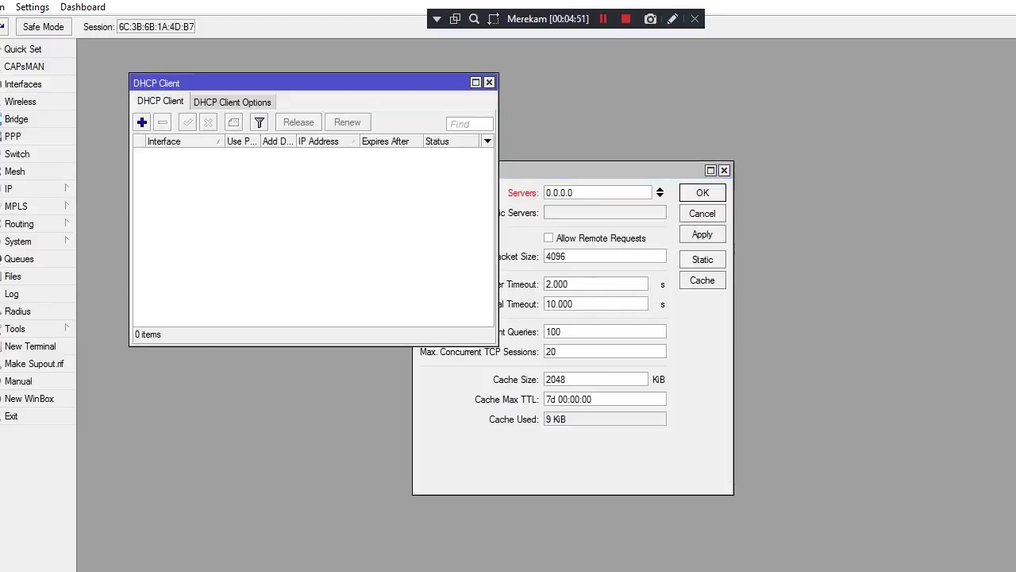
left_click(142, 122)
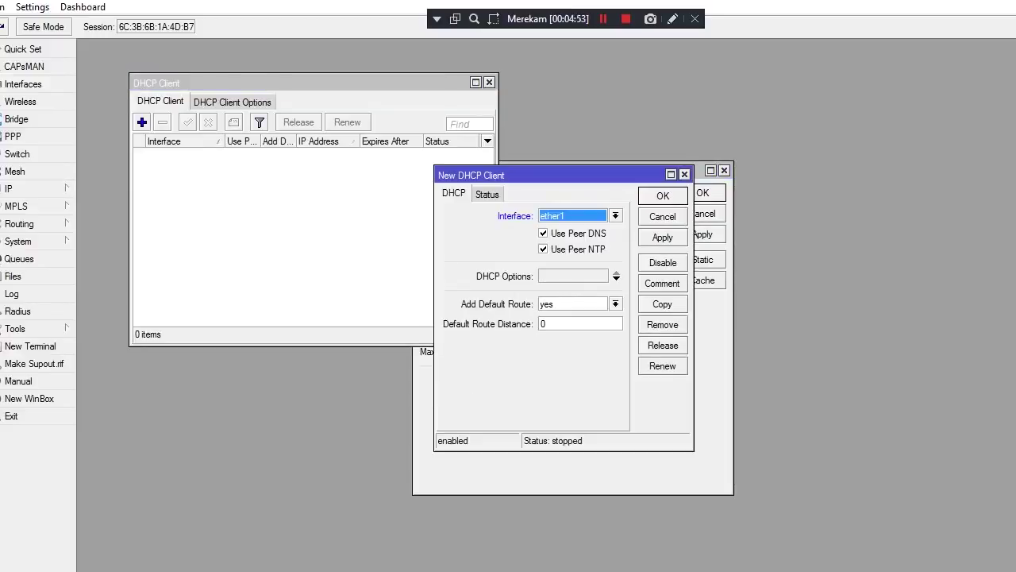
left_click(580, 323)
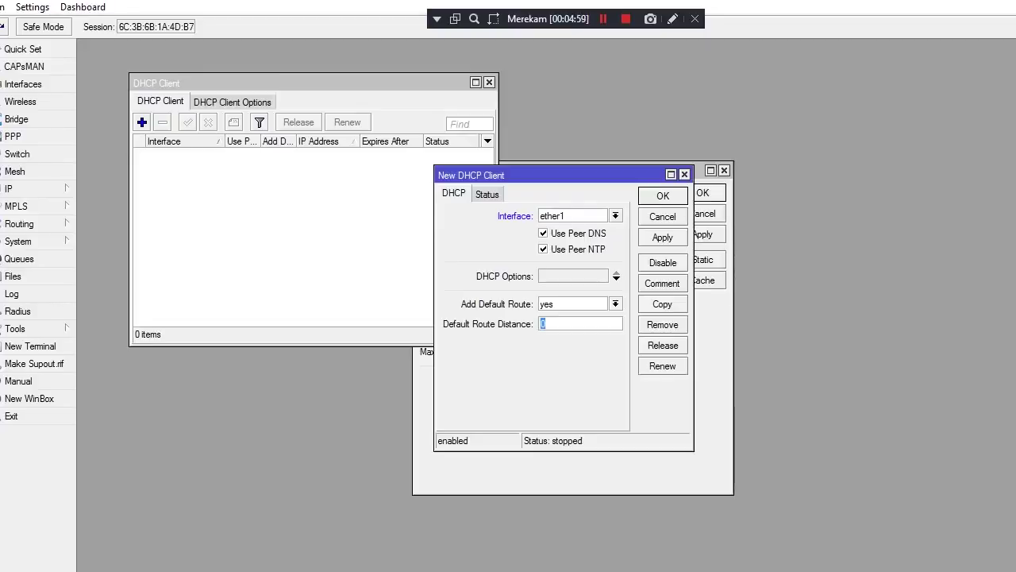
left_click(662, 237)
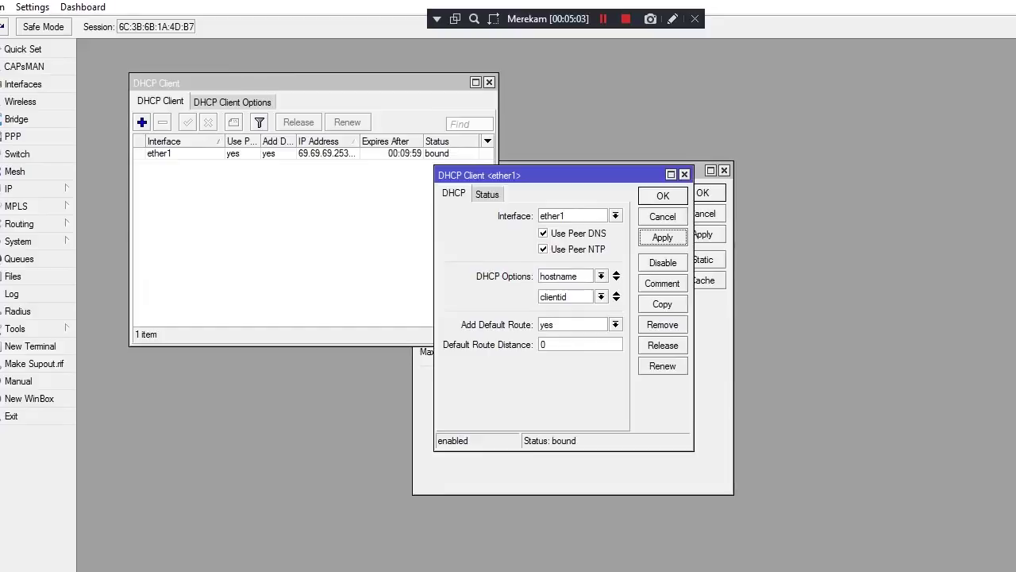
left_click(662, 195)
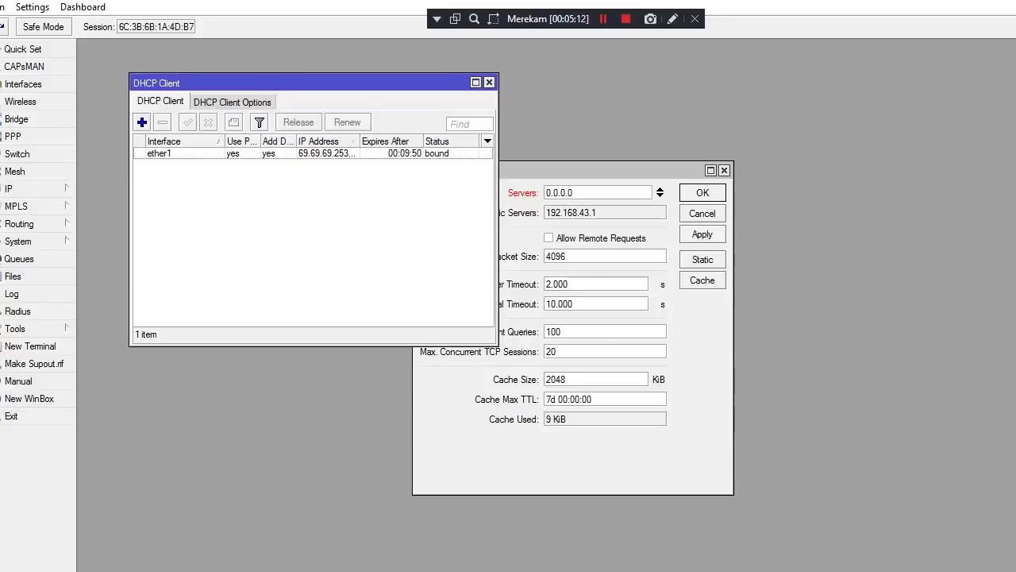
mouse_move(532, 4)
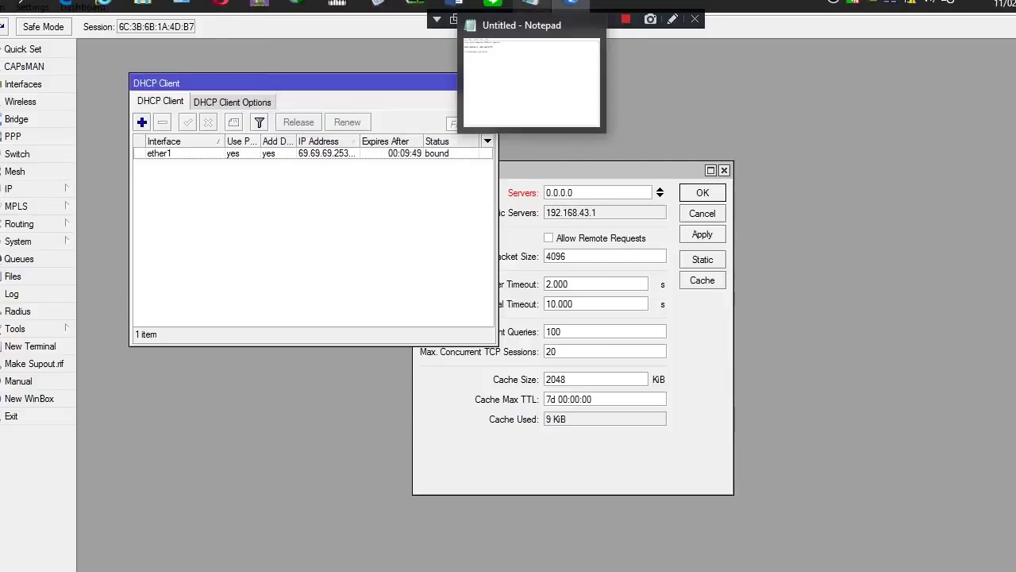
mouse_move(492, 4)
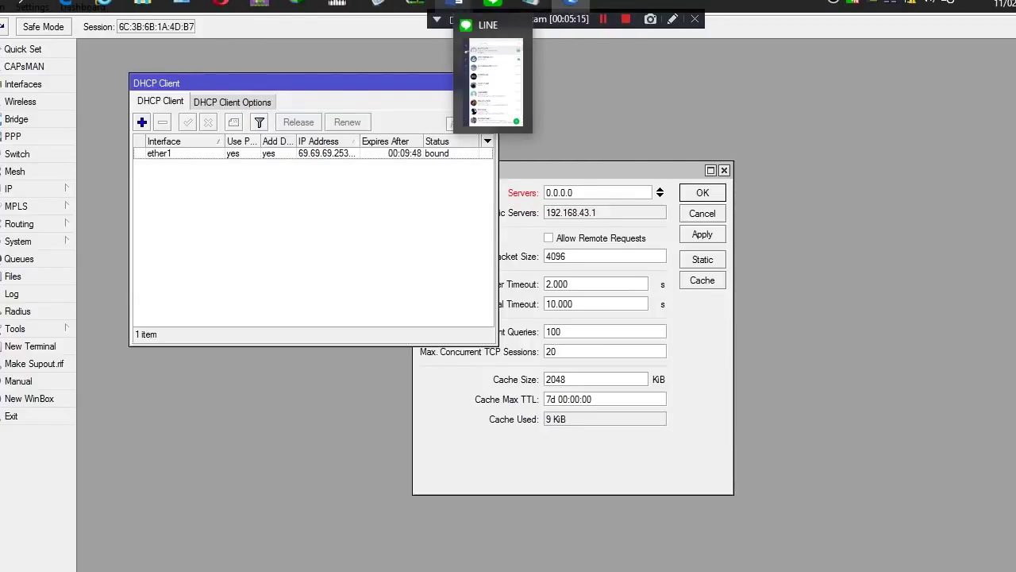
mouse_move(456, 4)
left_click(369, 79)
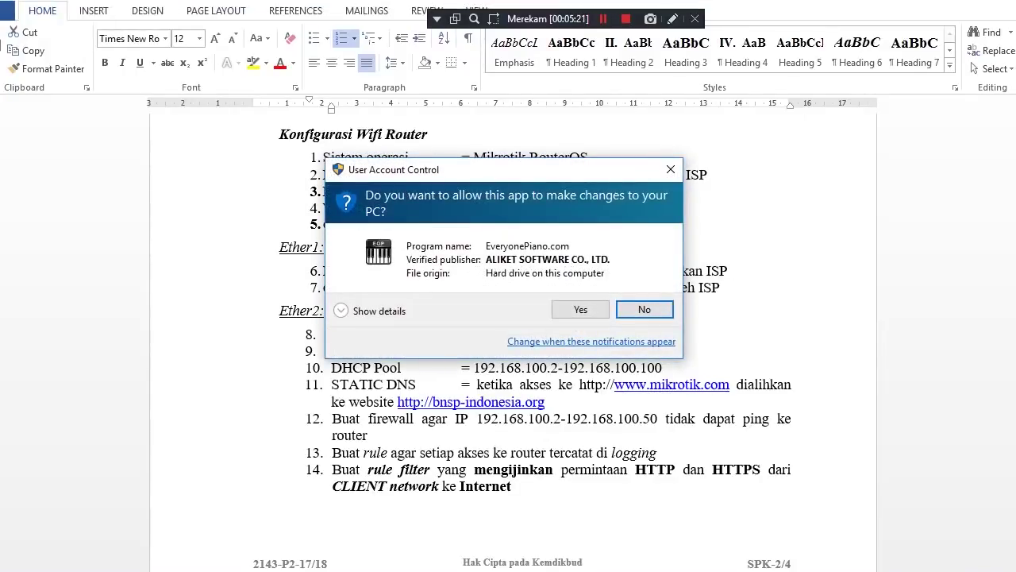
left_click(670, 169)
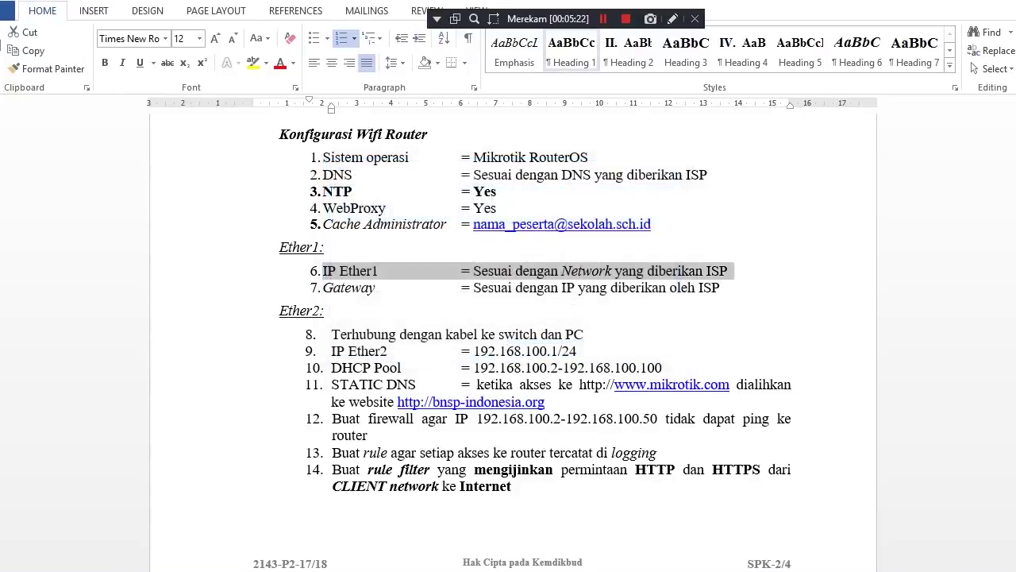
mouse_move(571, 5)
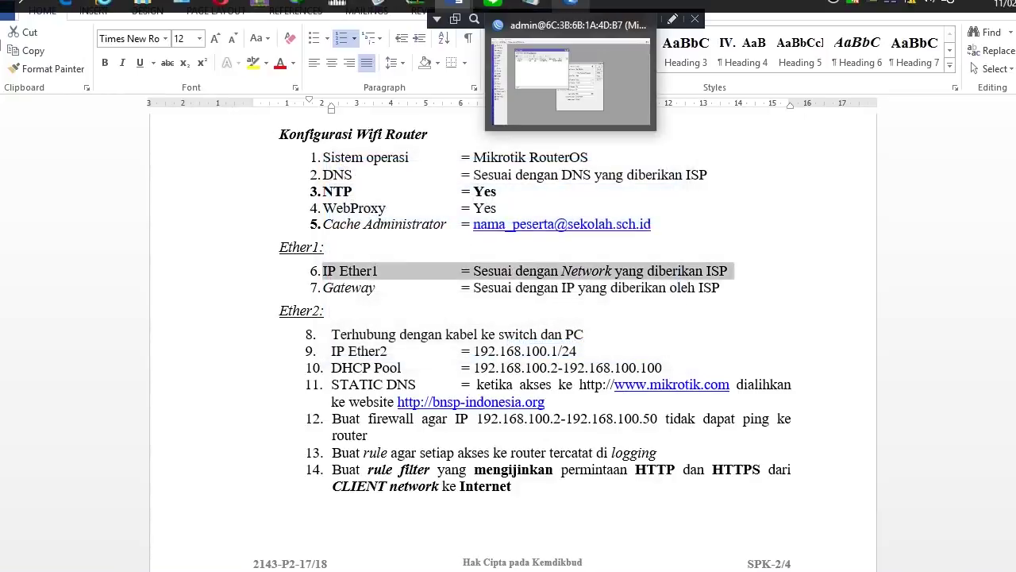
mouse_move(530, 5)
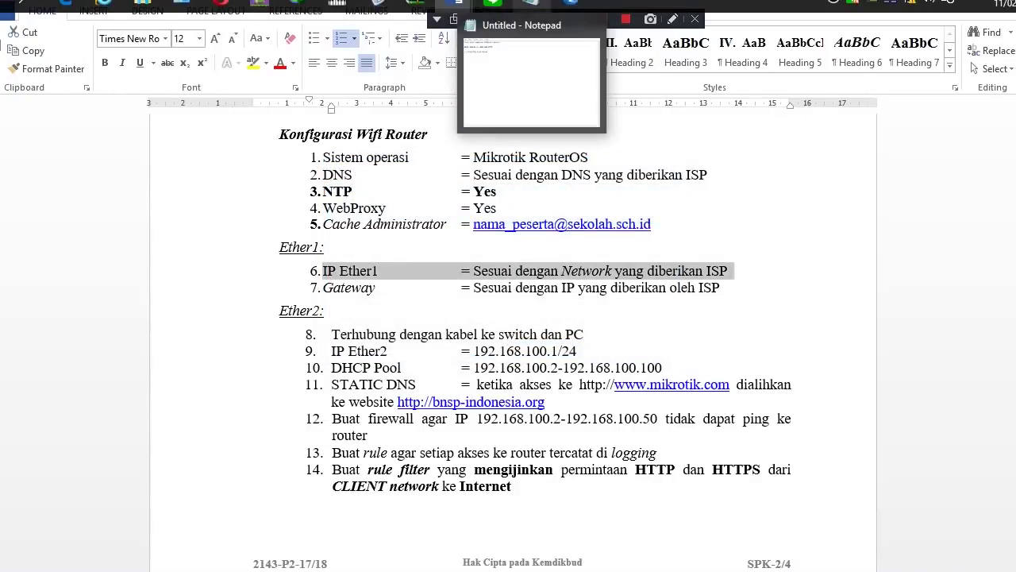
mouse_move(458, 4)
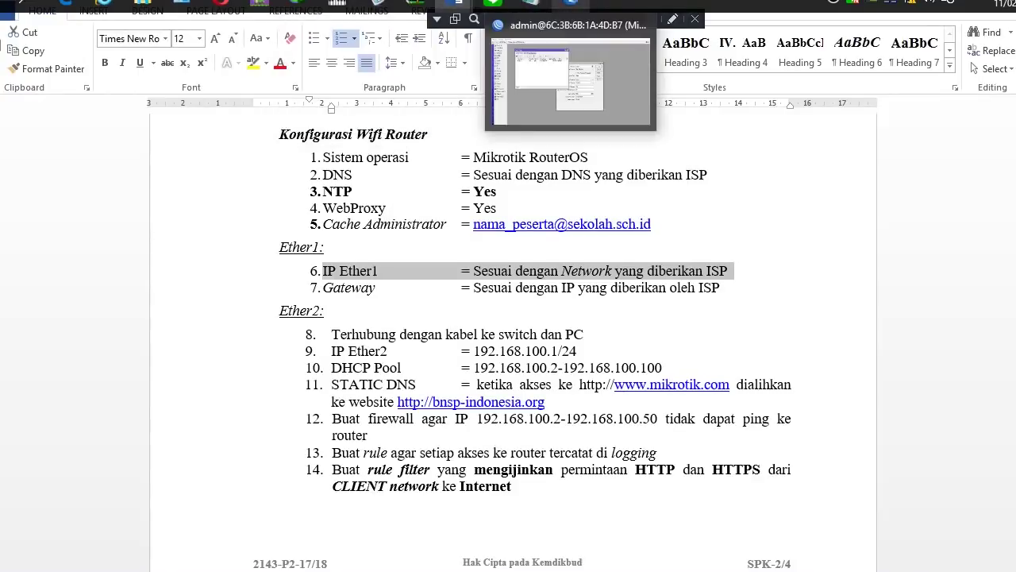
left_click(570, 5)
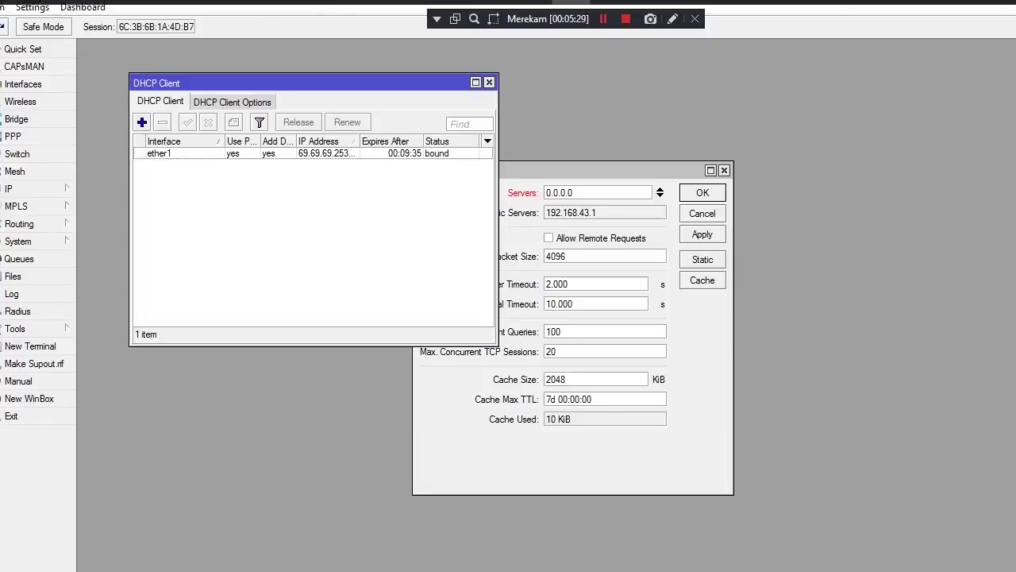
Add a route with Dst. Address 0.0.0.0/0 and gateway 69.69.69.1, then apply it
left_click(16, 188)
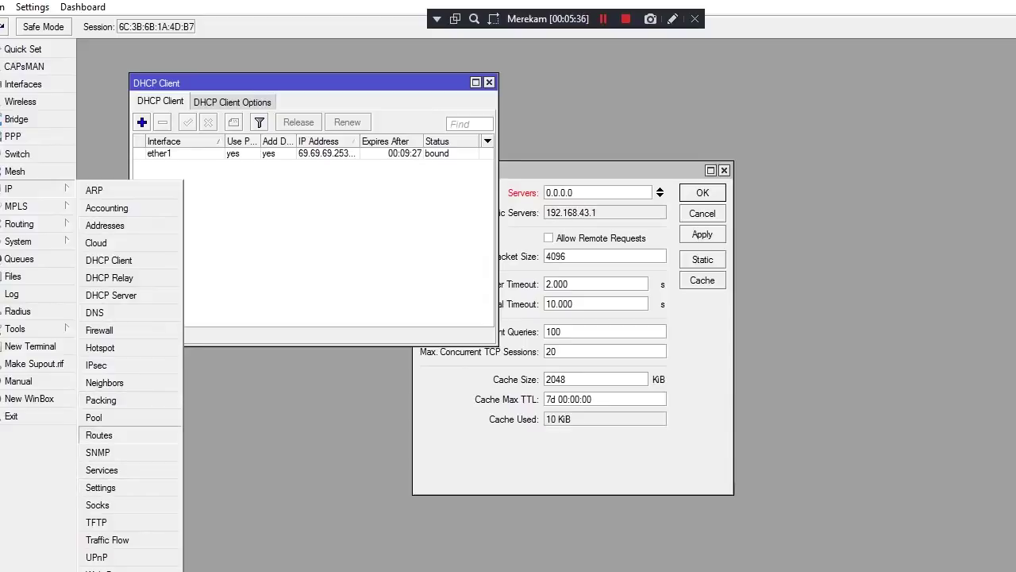
left_click(98, 434)
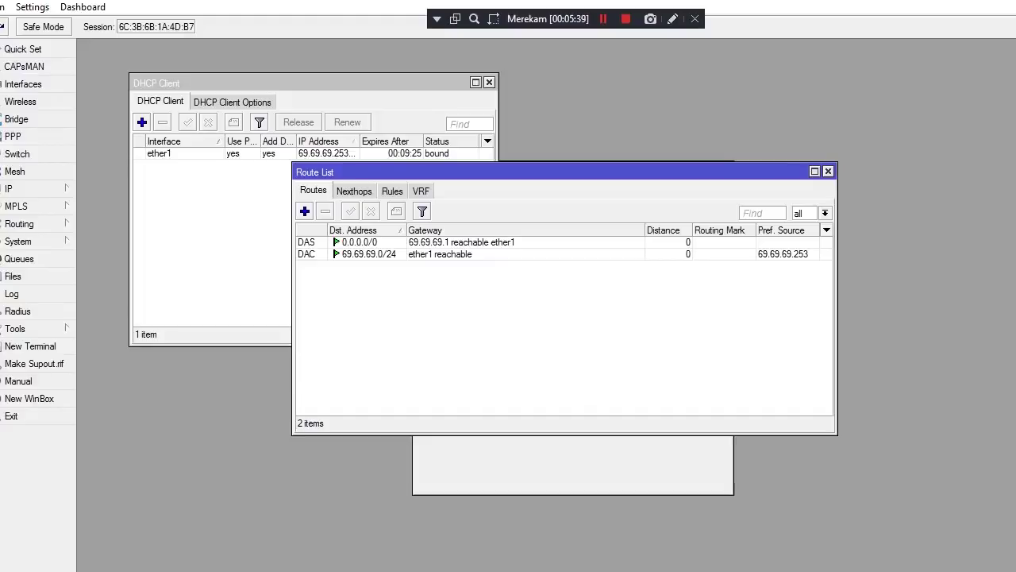
key("Insert")
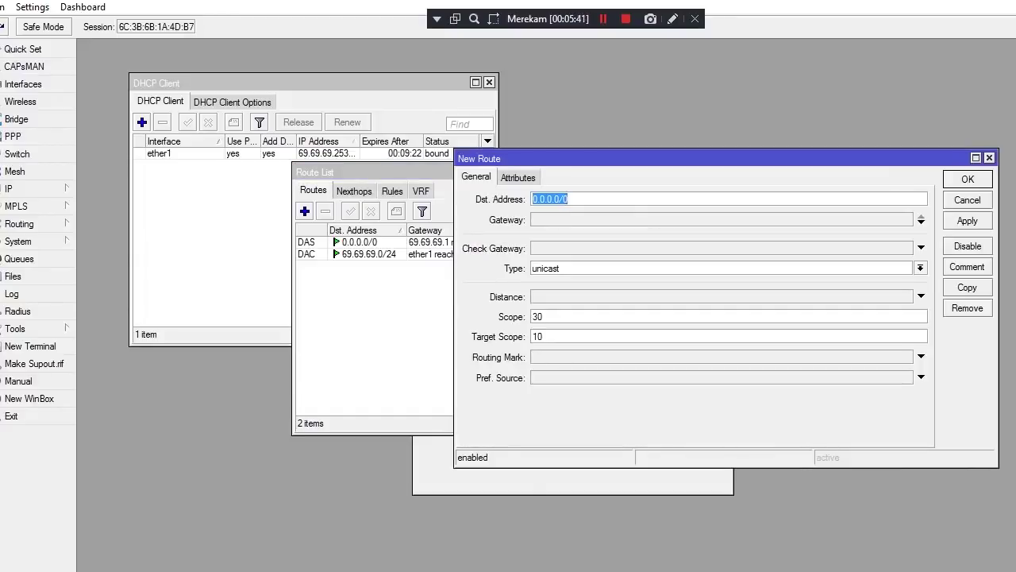
key("Tab")
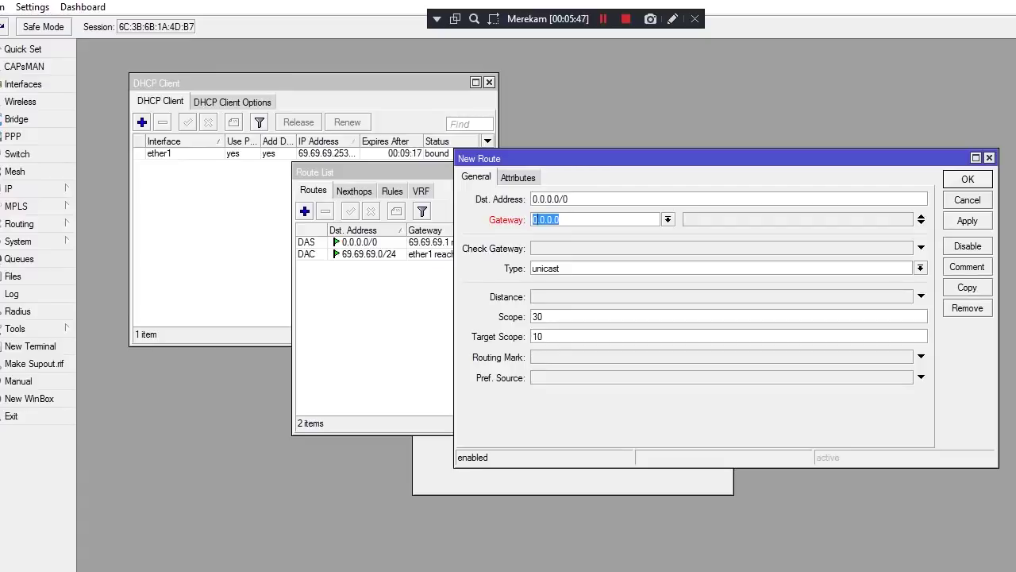
type("69.69.69.1")
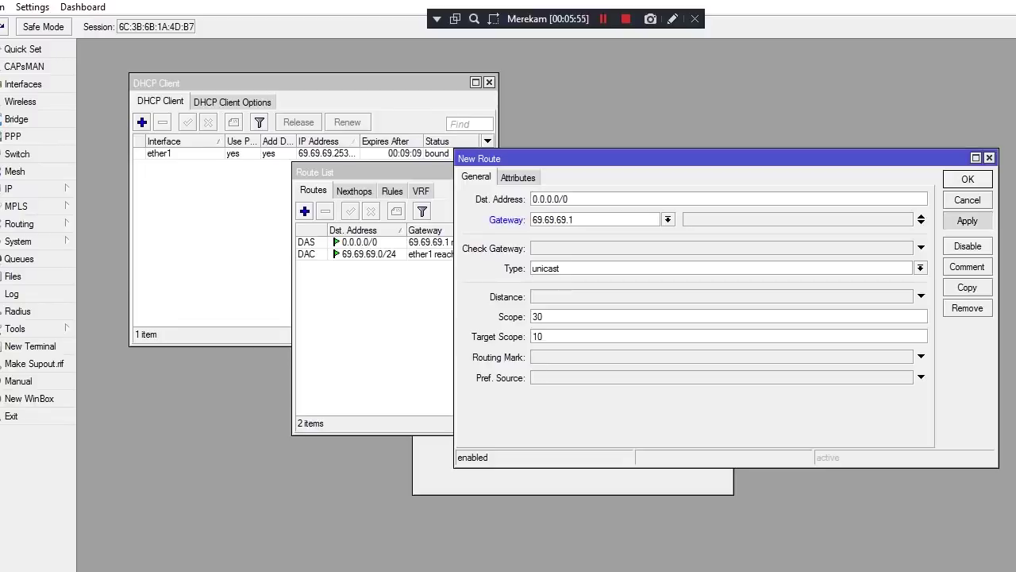
left_click(967, 220)
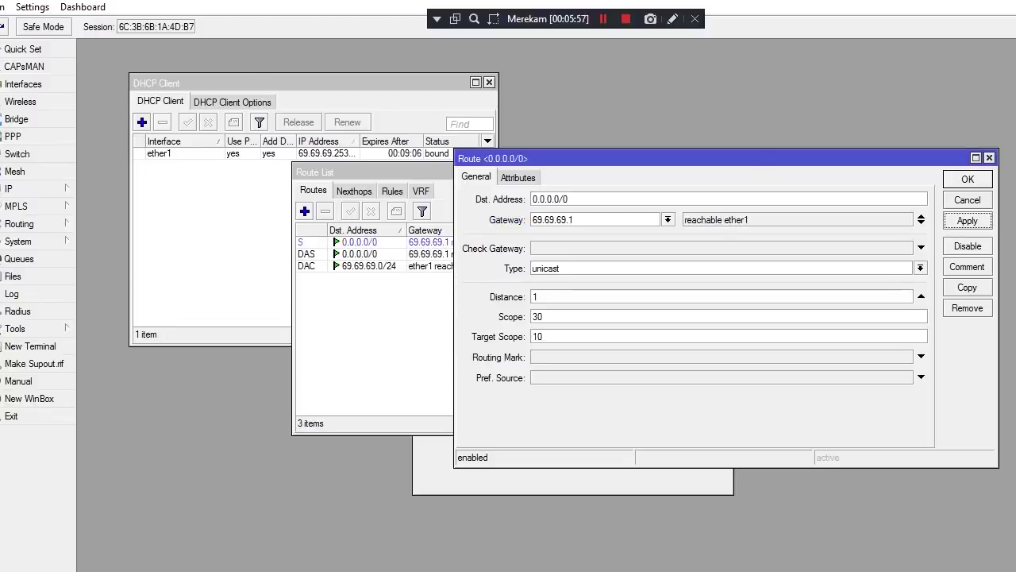
key("Return")
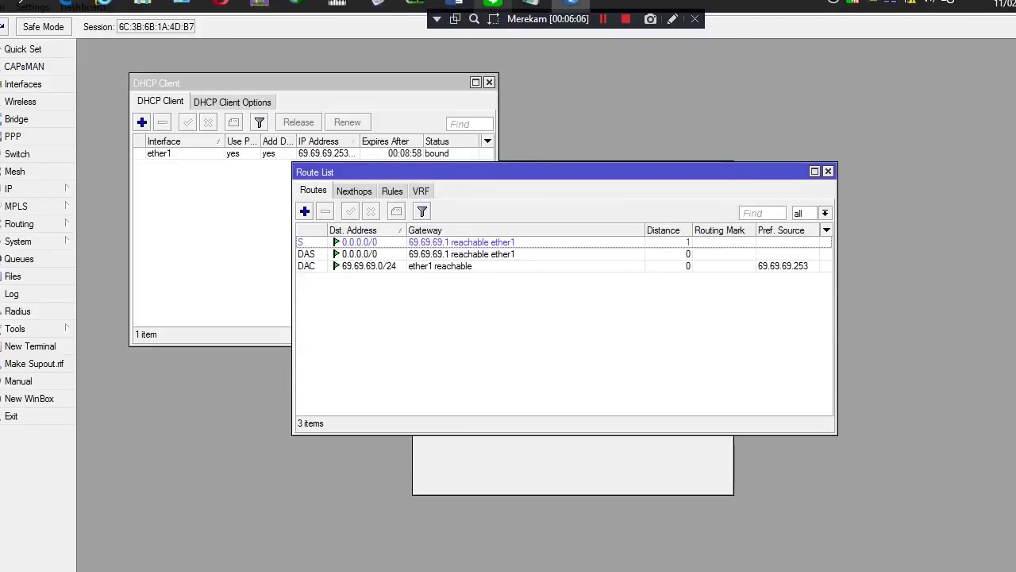
mouse_move(492, 3)
mouse_move(458, 3)
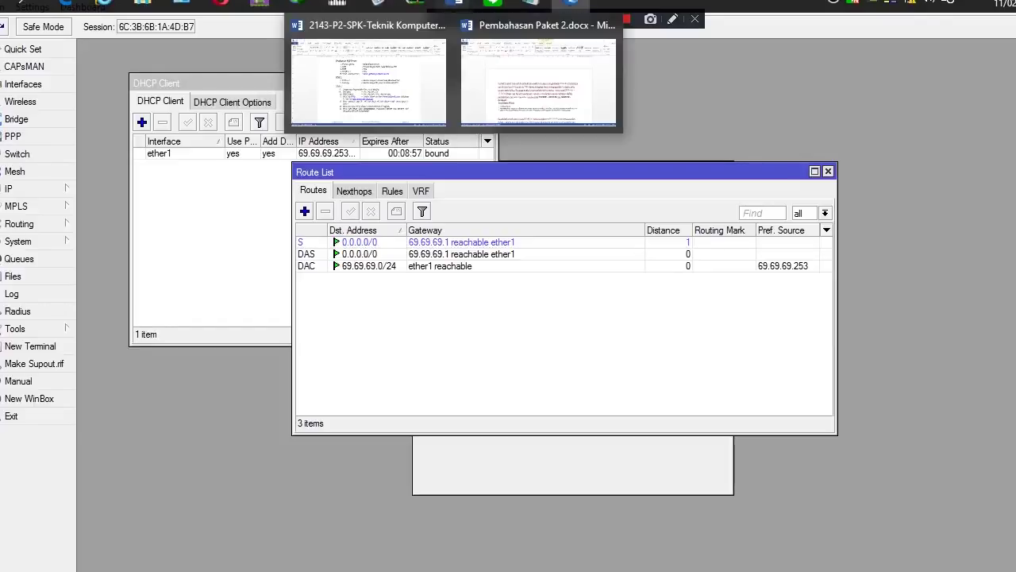
left_click(368, 79)
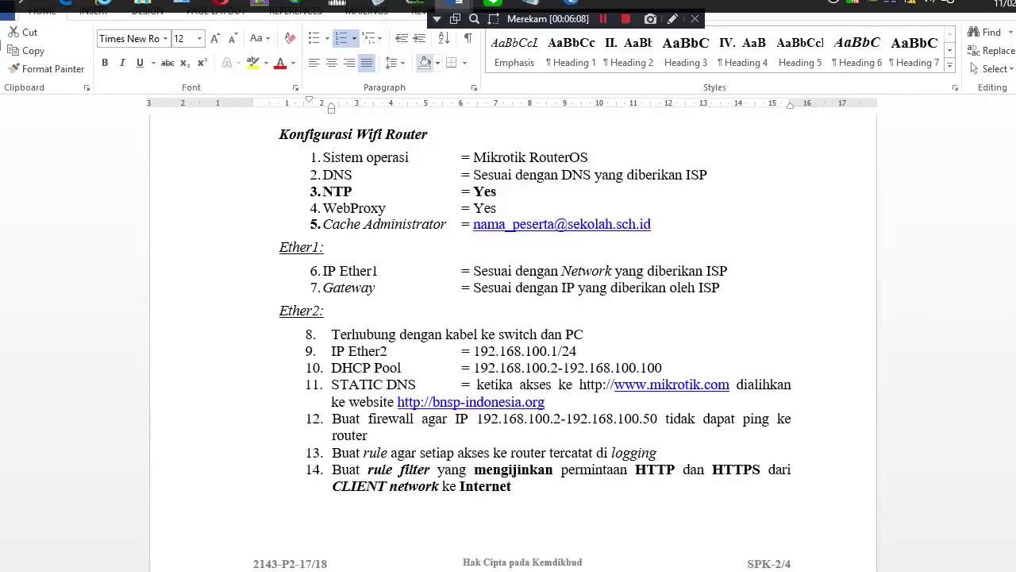
triple_click(397, 271)
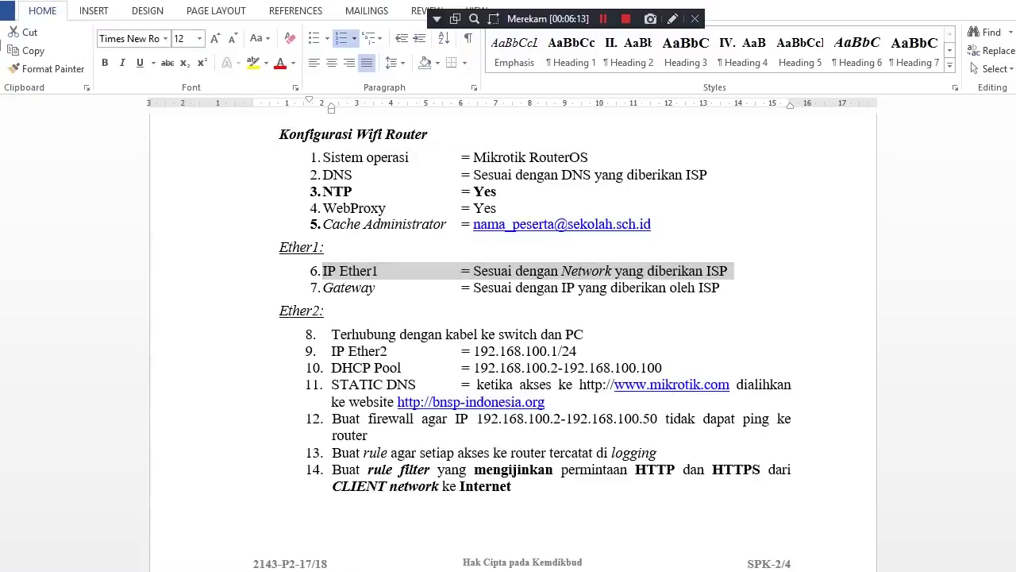
left_click(332, 335)
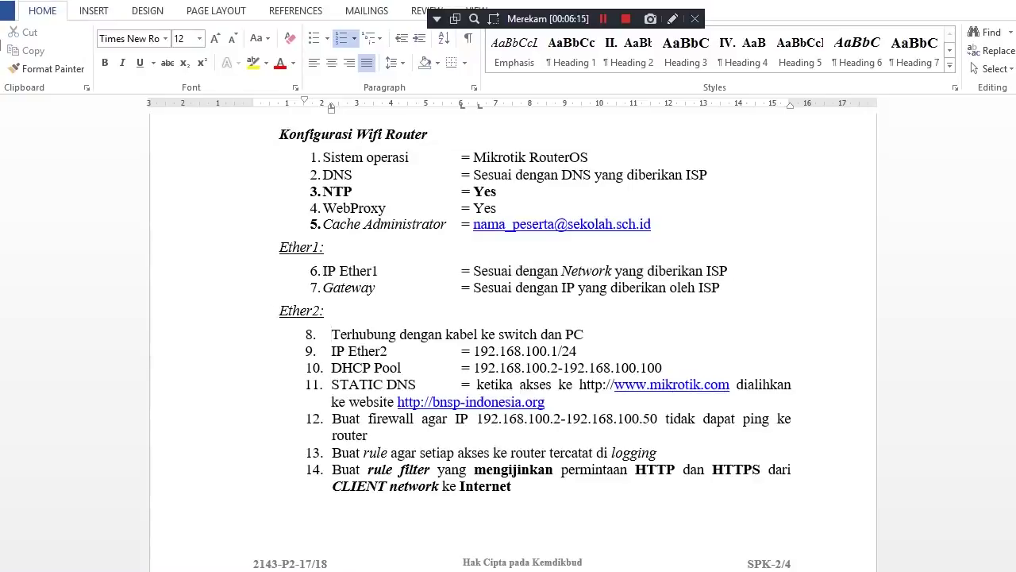
left_click(331, 351)
left_click_drag(331, 351, 587, 351)
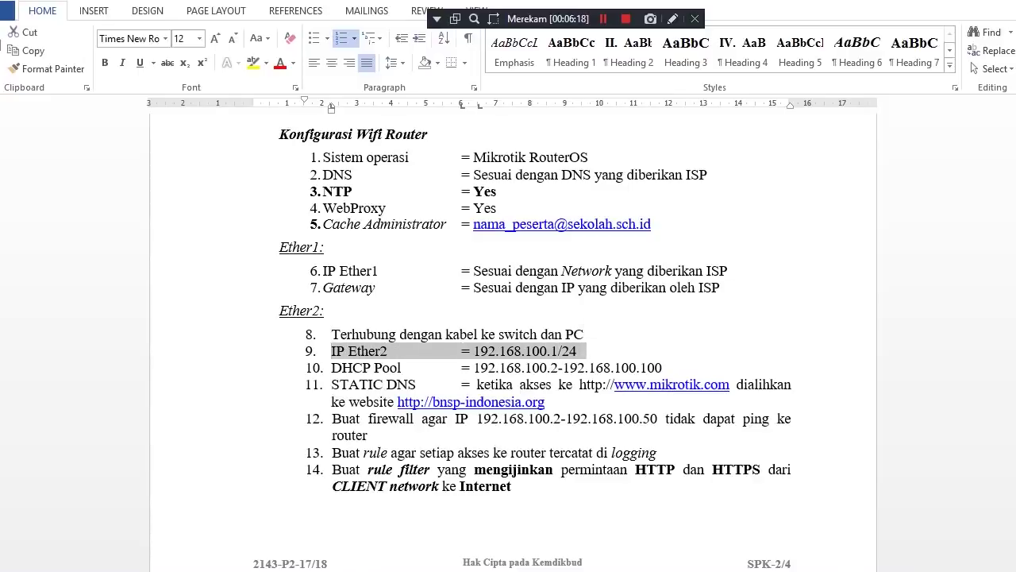
key("alt+Tab")
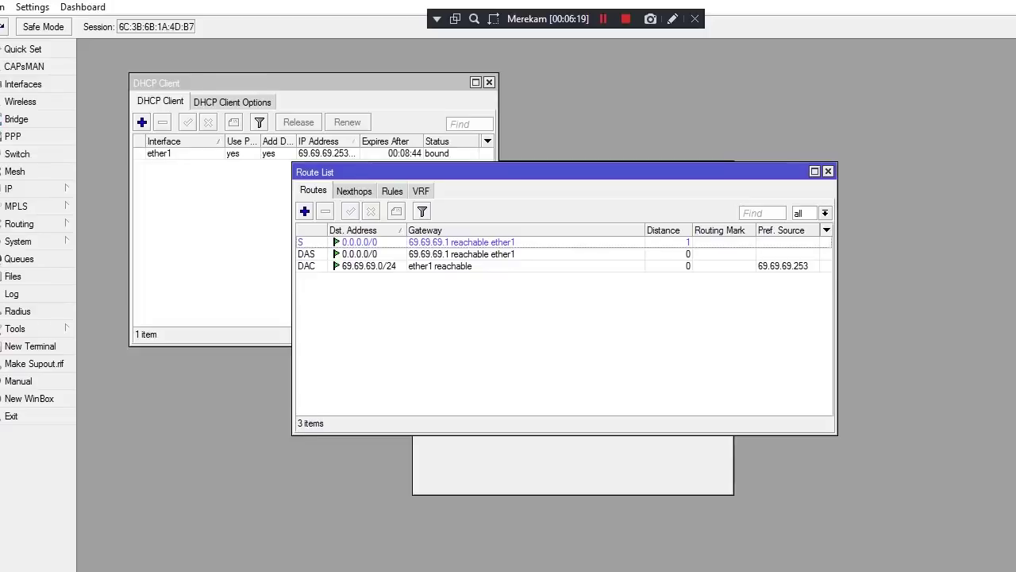
Create a new IP address entry on ether2 and start typing 192.16
left_click(16, 188)
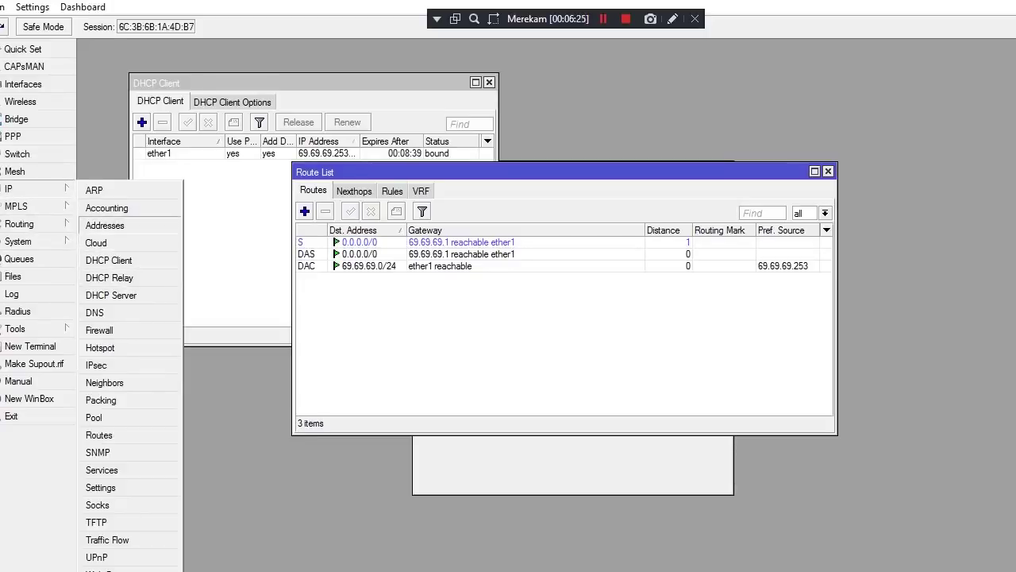
left_click(105, 224)
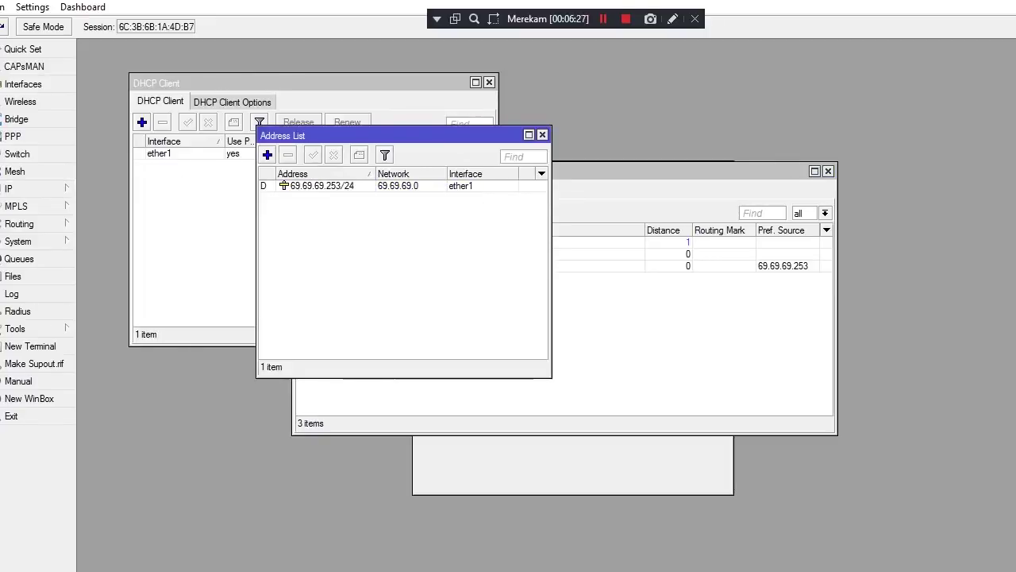
left_click(267, 154)
left_click(474, 257)
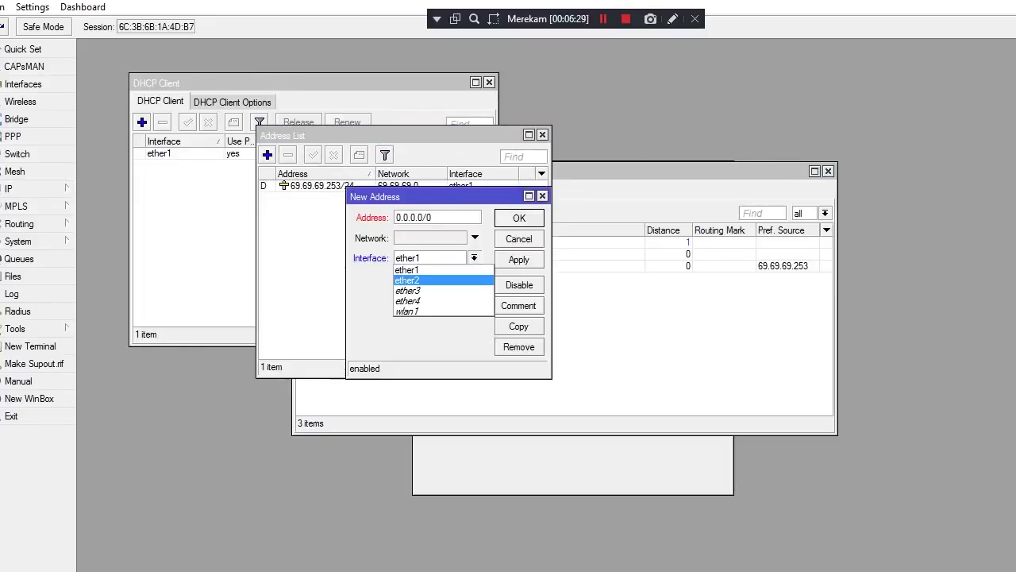
left_click(428, 279)
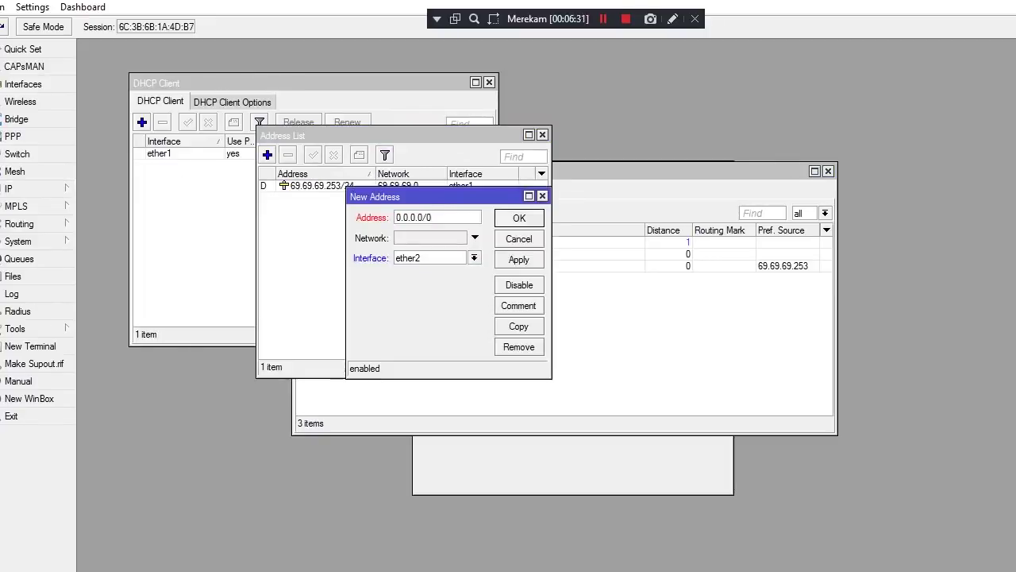
key("BackSpace")
key("BackSpace")
key("BackSpace")
key("BackSpace")
key("BackSpace")
key("BackSpace")
key("BackSpace")
key("BackSpace")
key("BackSpace")
type("192.168")
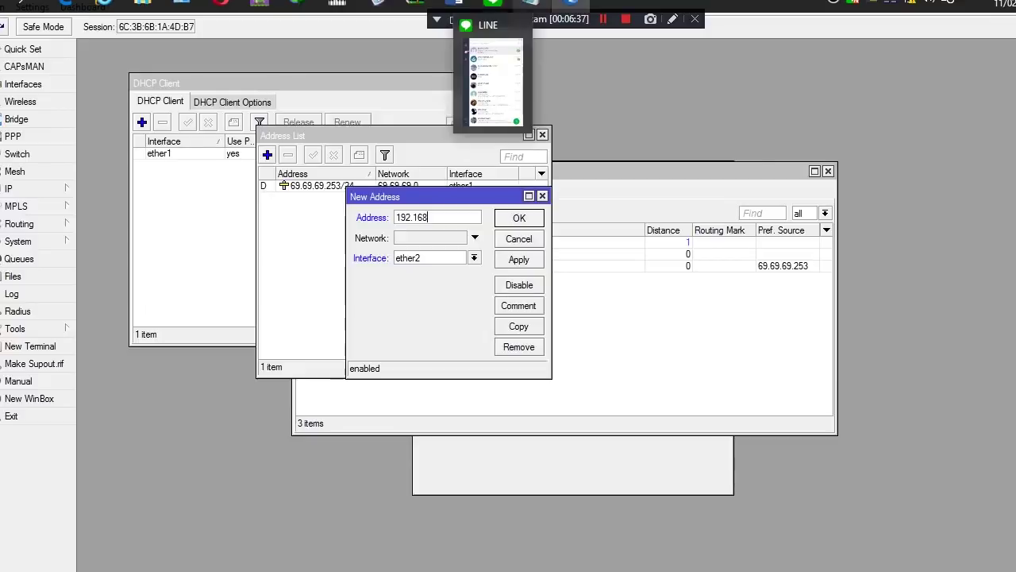
Check the task document, then complete the address as 192.168.100.1/24 and apply it
mouse_move(530, 4)
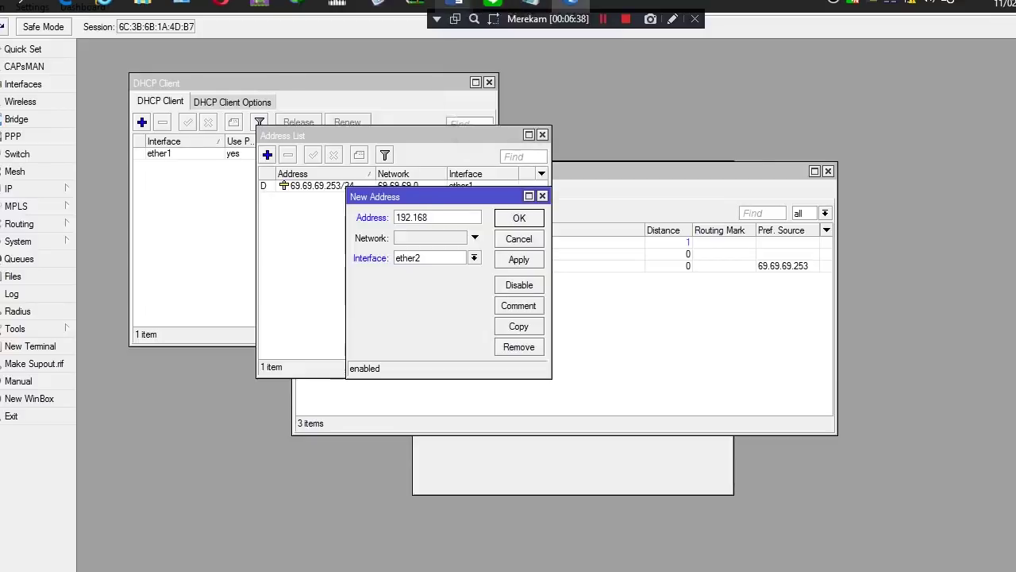
mouse_move(454, 4)
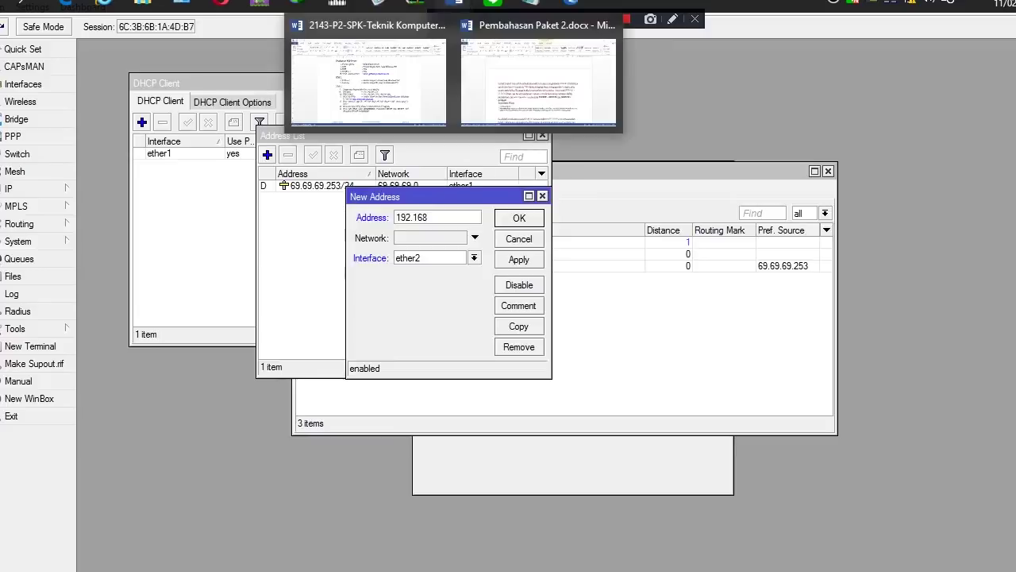
left_click(368, 80)
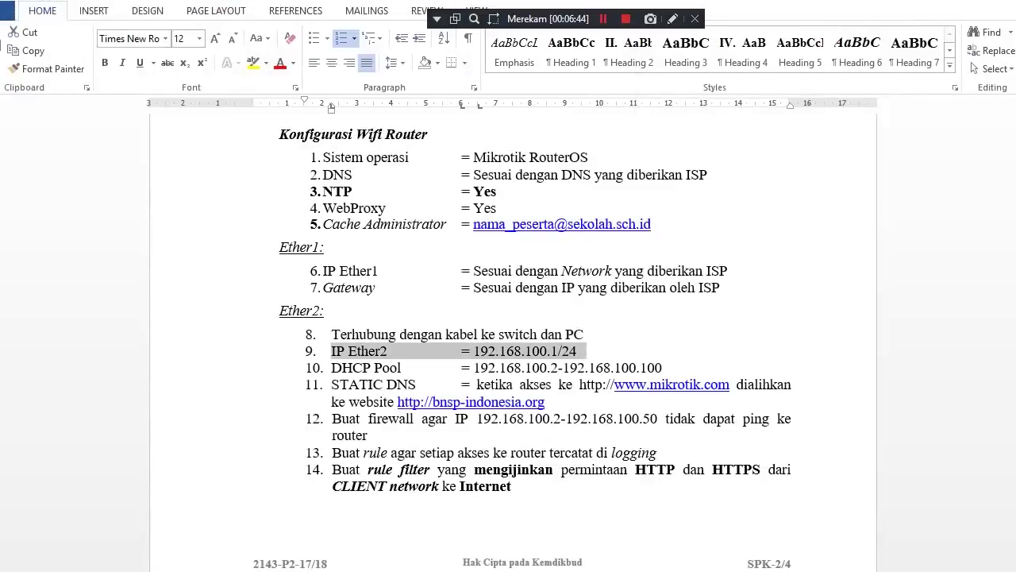
key("alt+Tab")
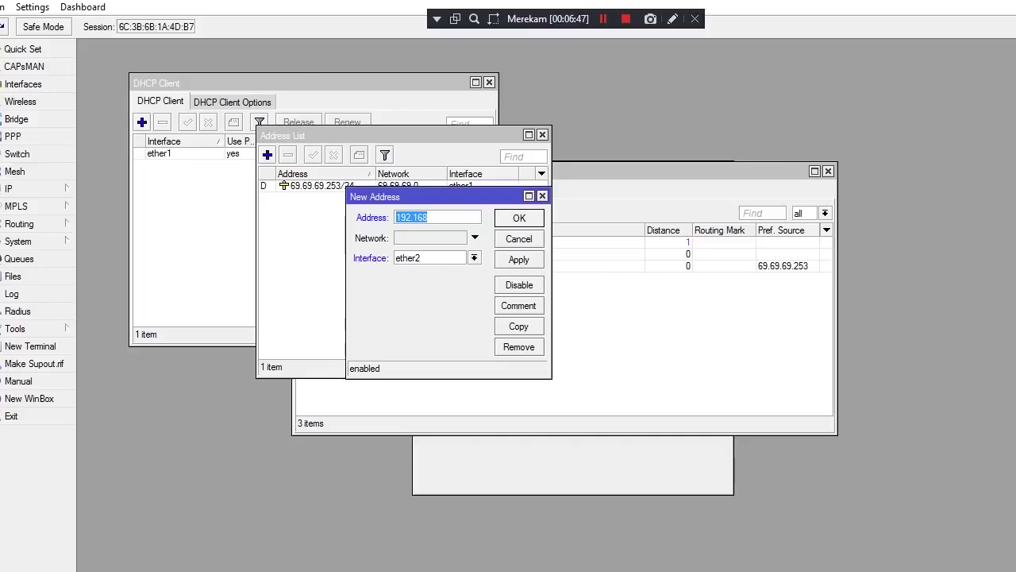
left_click(429, 217)
type(".100.1/")
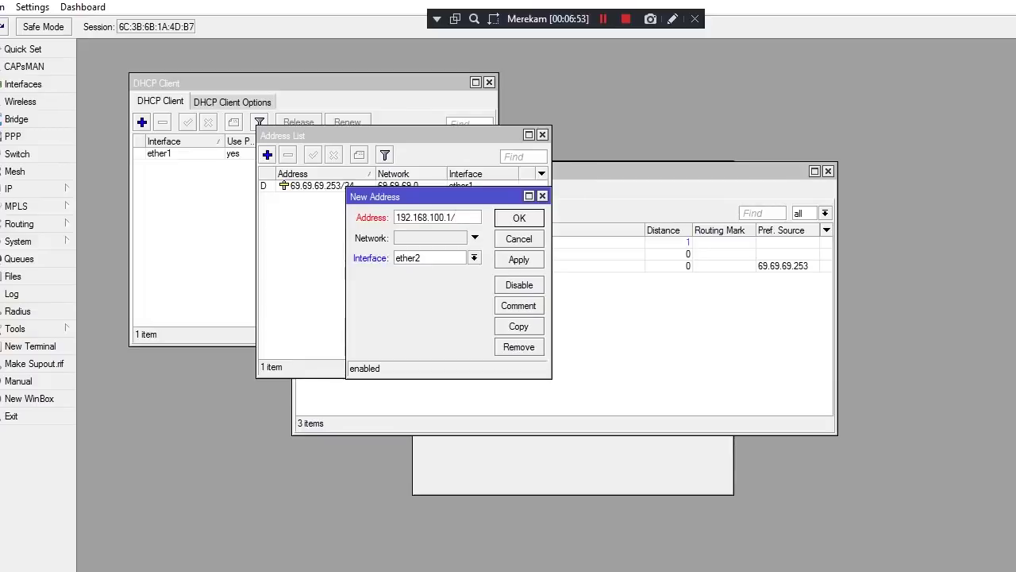
type("24")
left_click(519, 259)
left_click(518, 218)
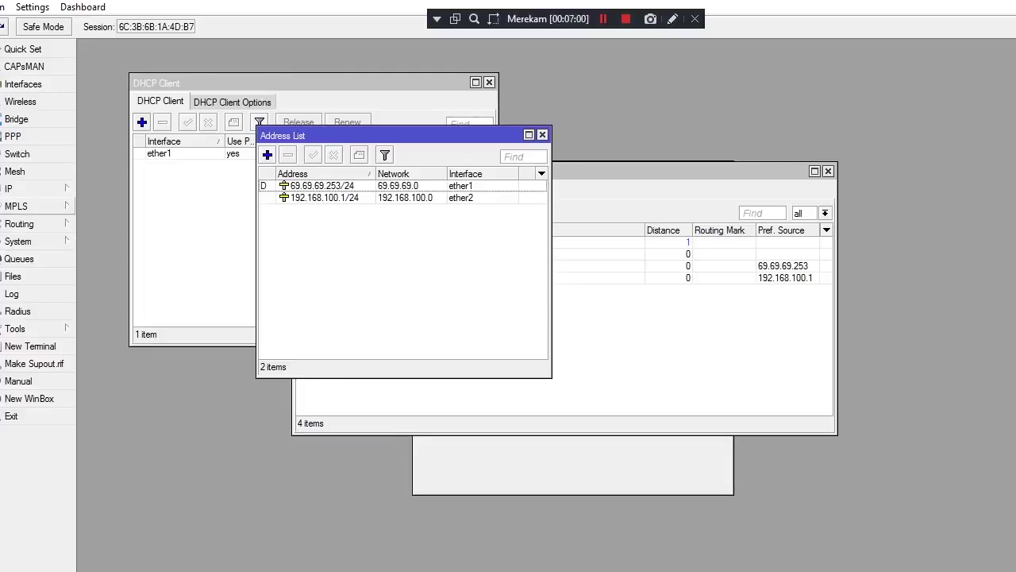
left_click(24, 188)
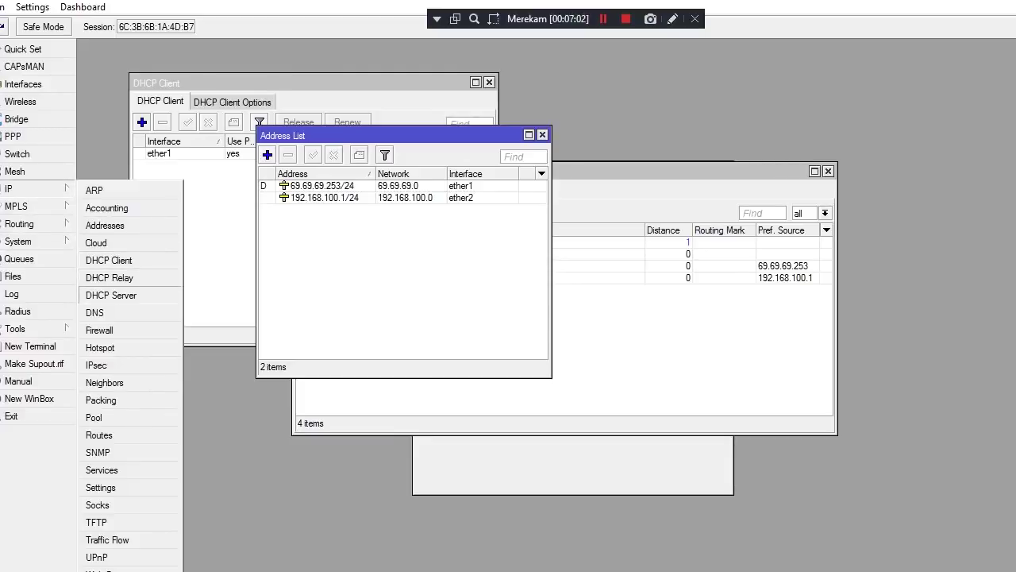
Run DHCP Setup for interface ether2 with address space 192.168.100.0/24
left_click(111, 297)
left_click(296, 107)
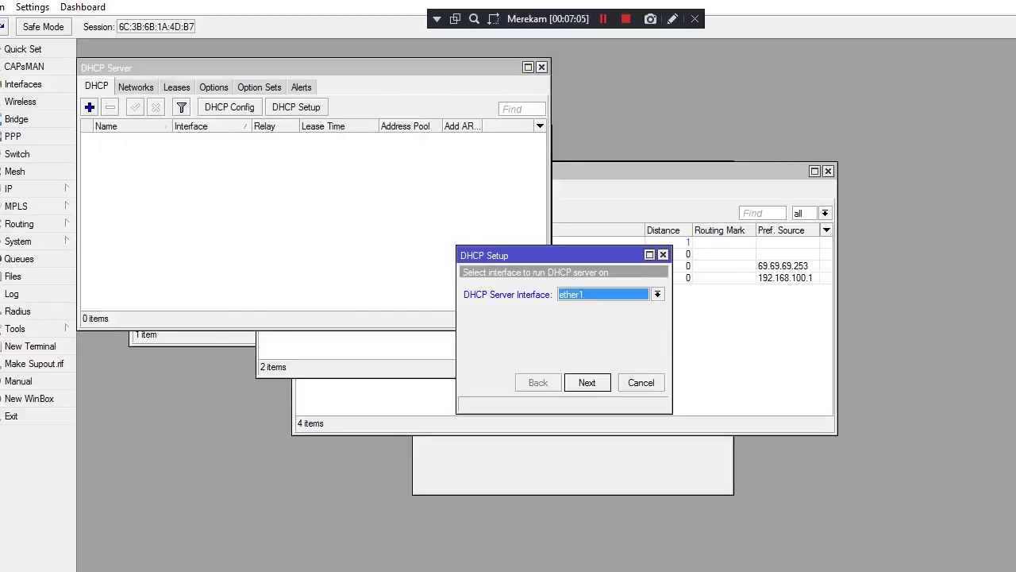
key("Return")
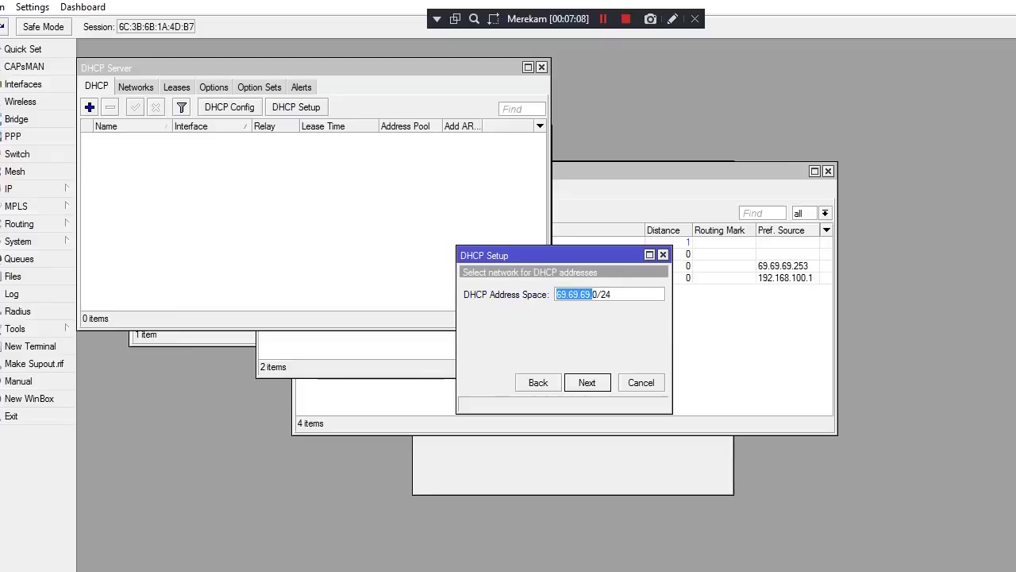
key("alt+b")
key("alt+Down")
key("Down")
key("Return")
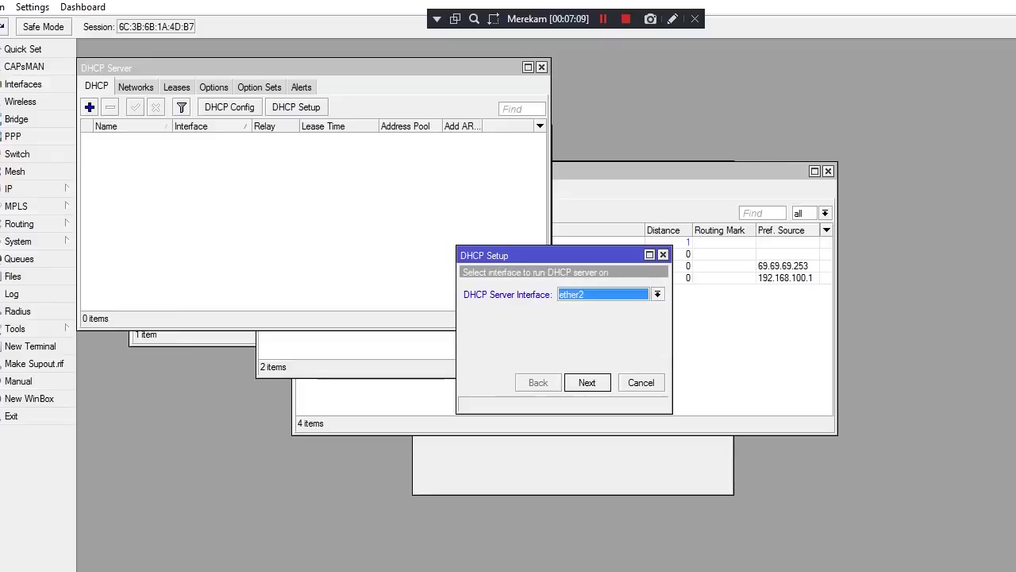
key("Return")
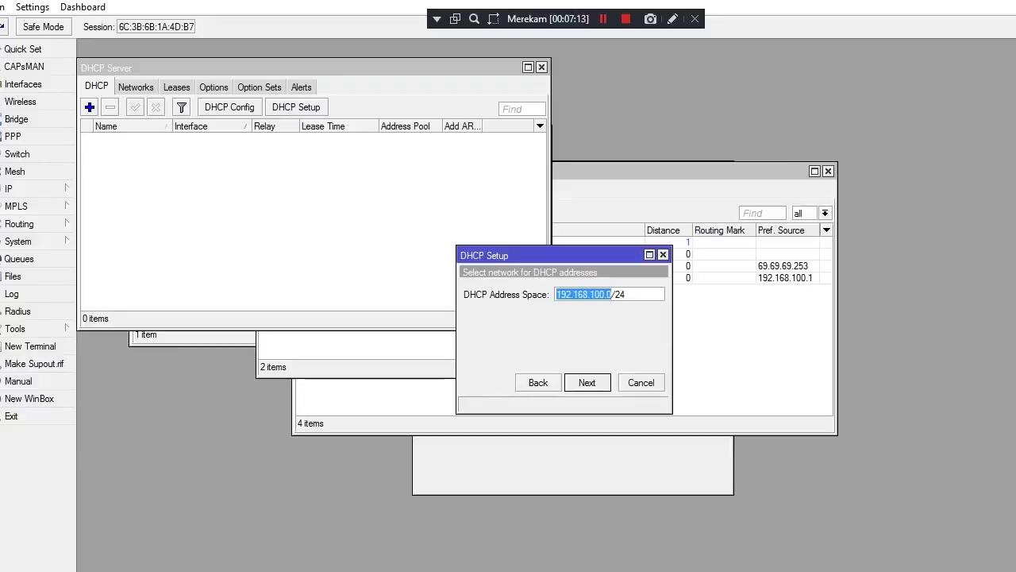
key("Return")
key("Return")
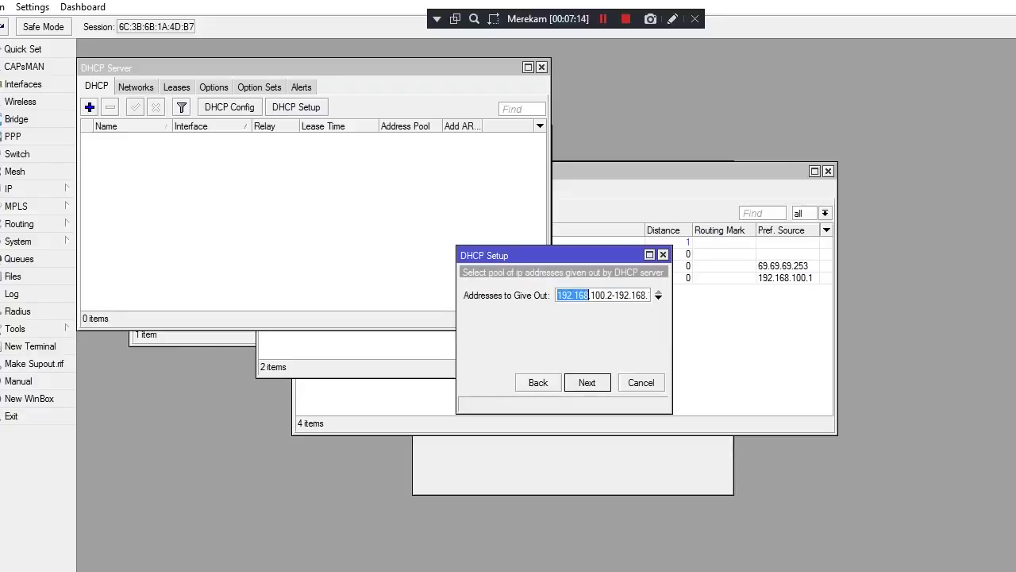
End the address pool at 192.168.100.100, keep DNS 192.168.43.1 and a 10-minute lease
left_click(605, 295)
key("Right")
key("Right")
key("Right")
key("Right")
key("Right")
key("Right")
key("Right")
key("Right")
key("Right")
key("Right")
key("Right")
key("Right")
key("Right")
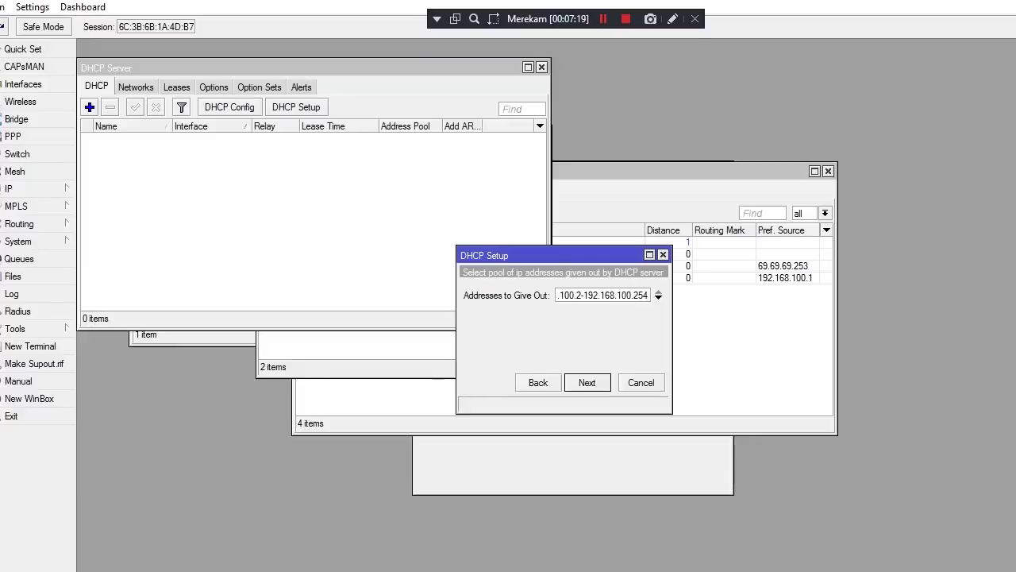
key("BackSpace")
key("BackSpace")
key("BackSpace")
type("100")
key("Return")
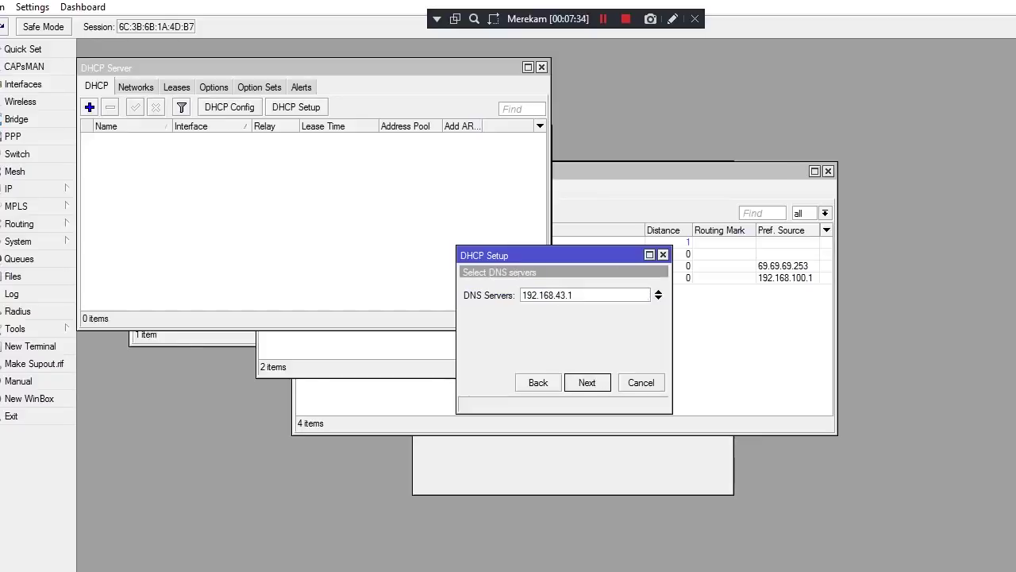
key("Return")
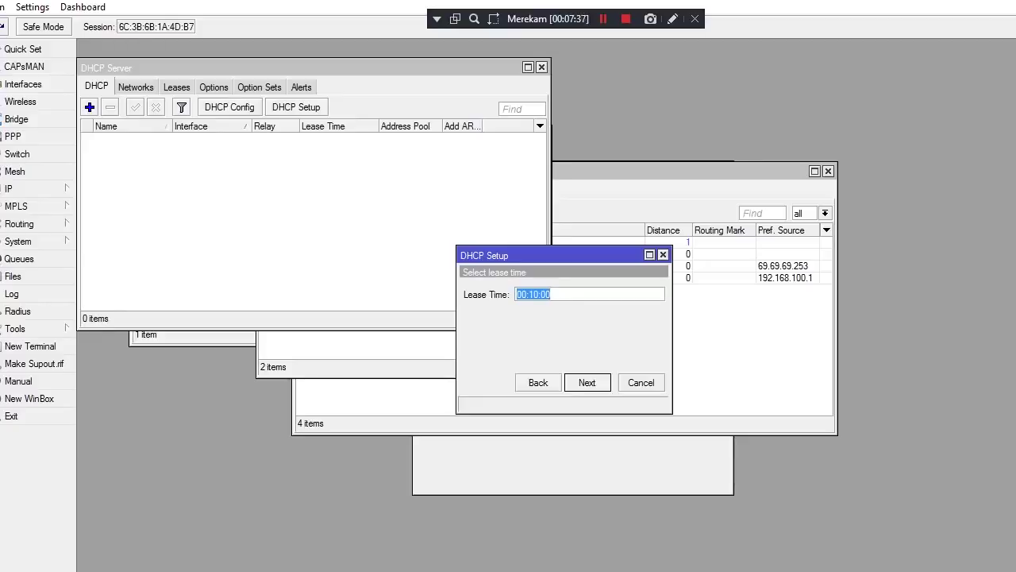
key("Return")
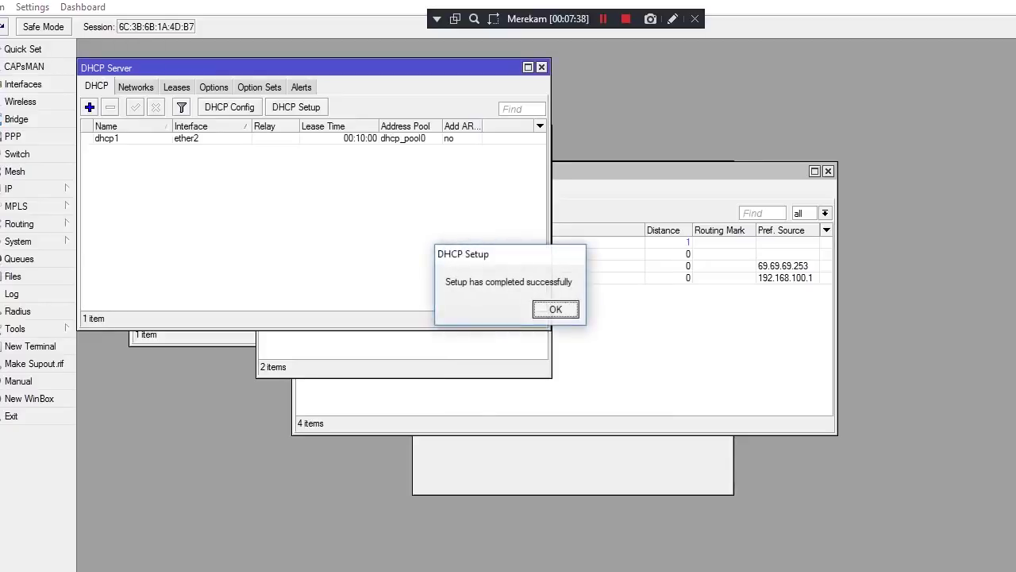
key("Return")
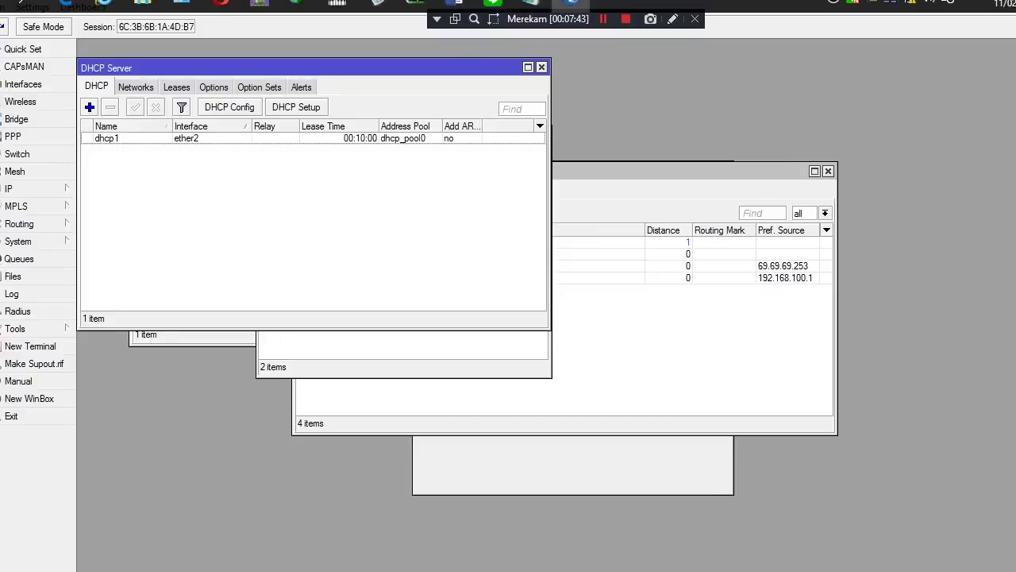
mouse_move(530, 4)
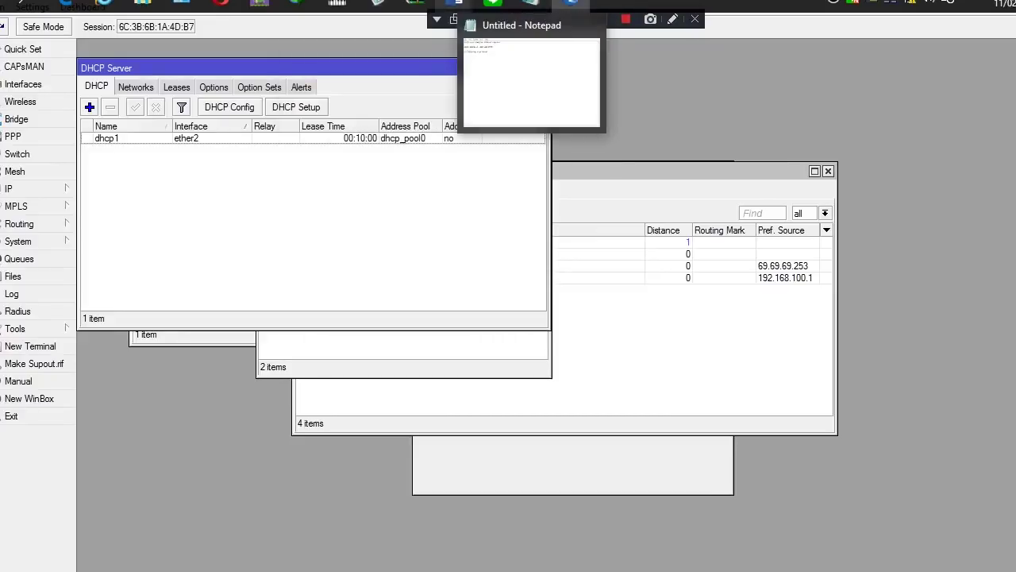
mouse_move(458, 5)
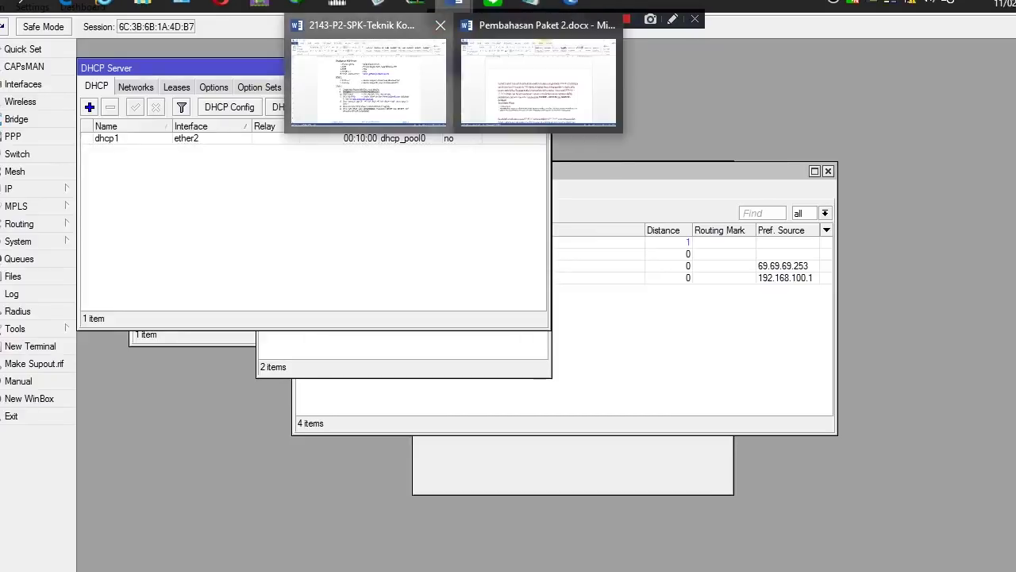
left_click(385, 57)
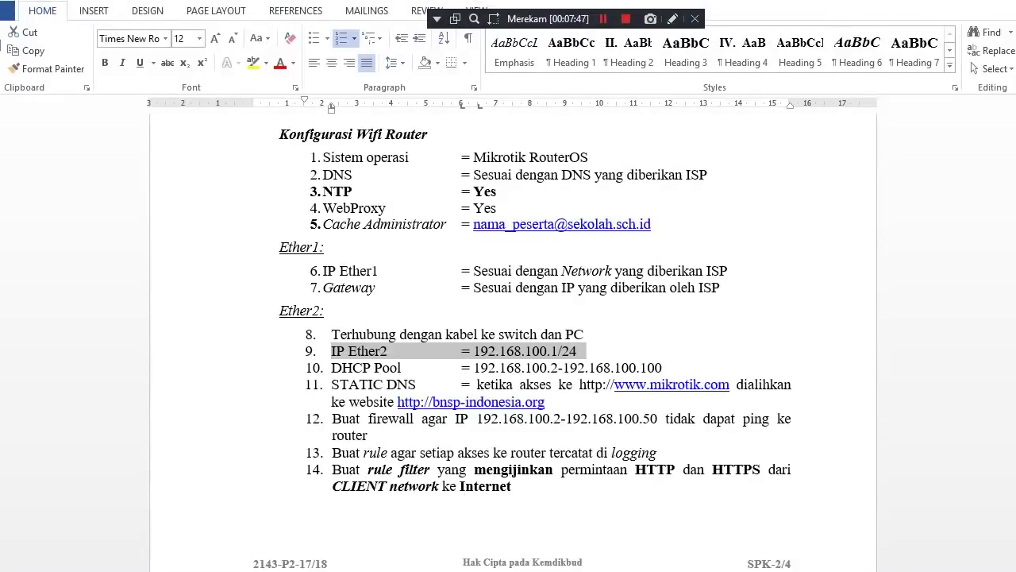
left_click_drag(331, 367, 353, 367)
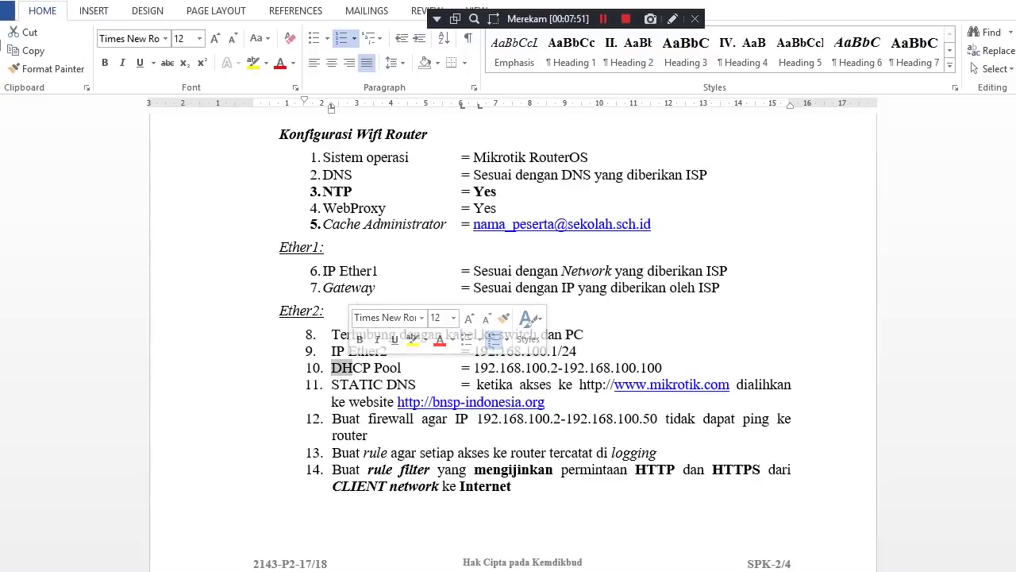
left_click(332, 385)
left_click_drag(331, 384, 541, 384)
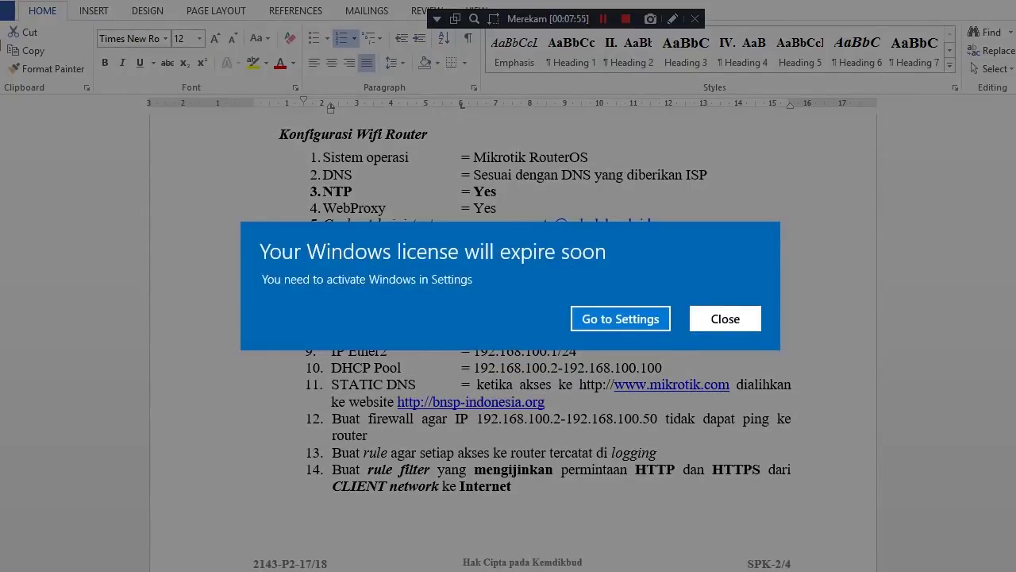
left_click(725, 318)
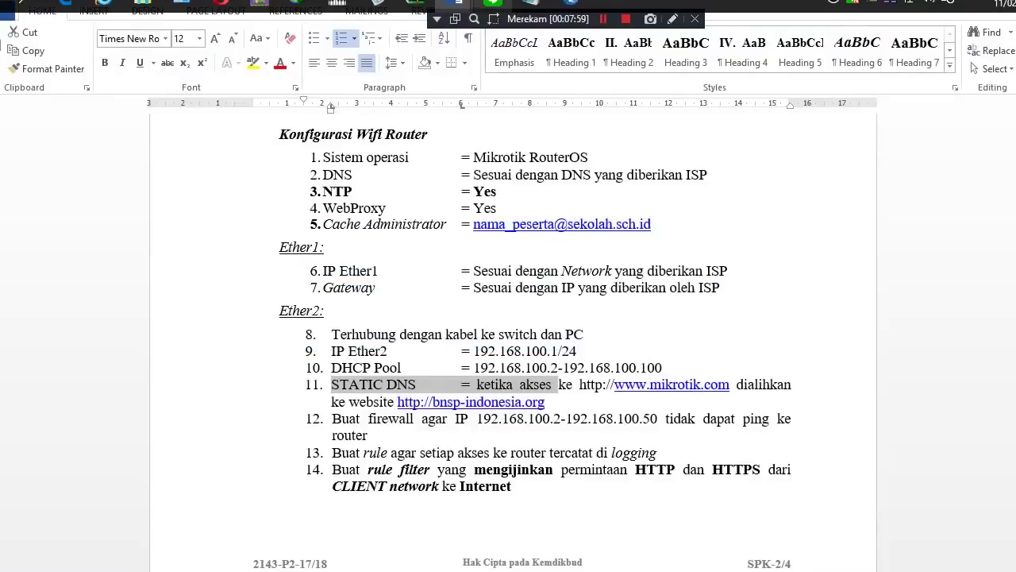
mouse_move(458, 4)
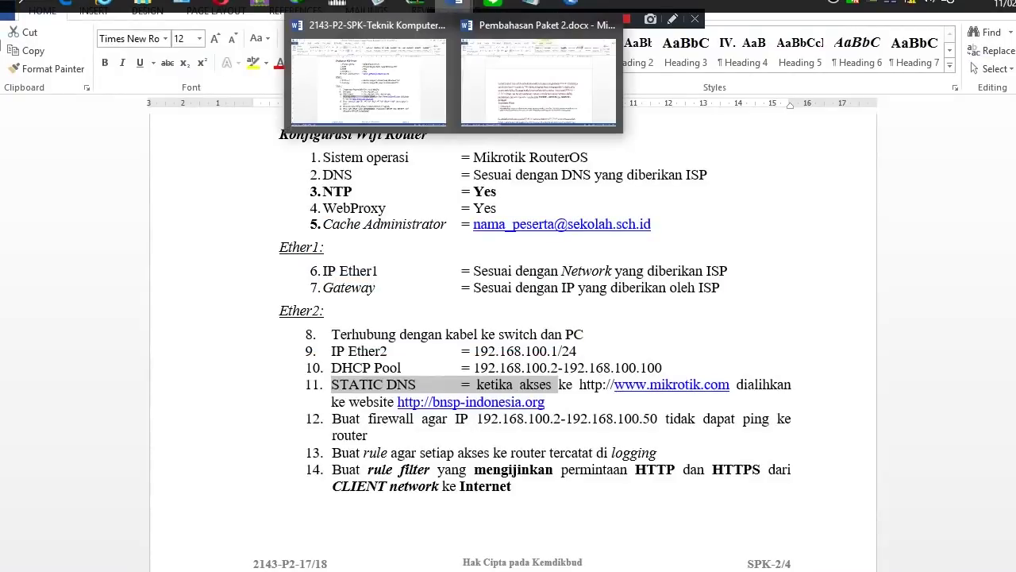
left_click(572, 4)
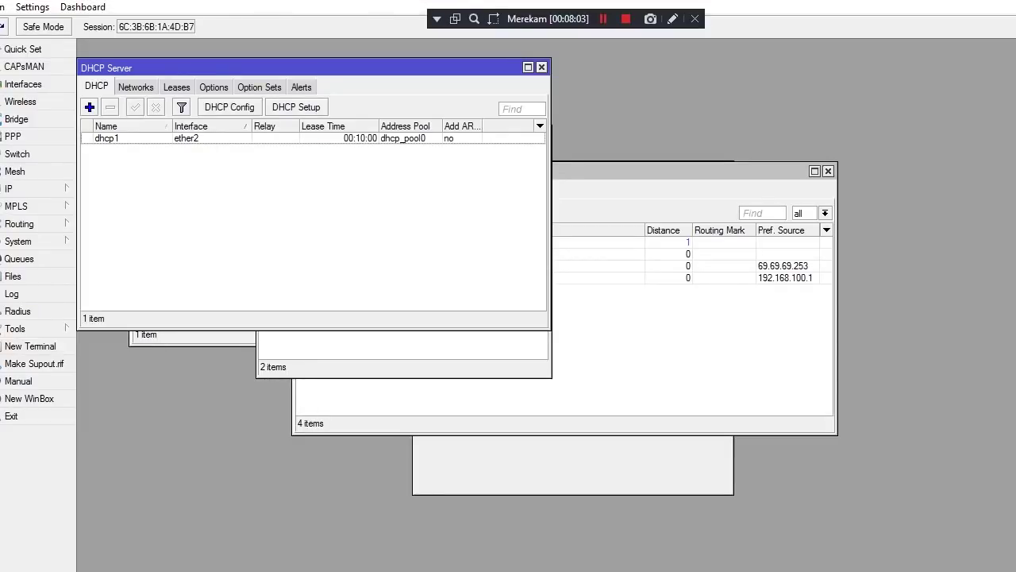
Allow remote DNS requests and leave the DNS Servers list empty
left_click(24, 188)
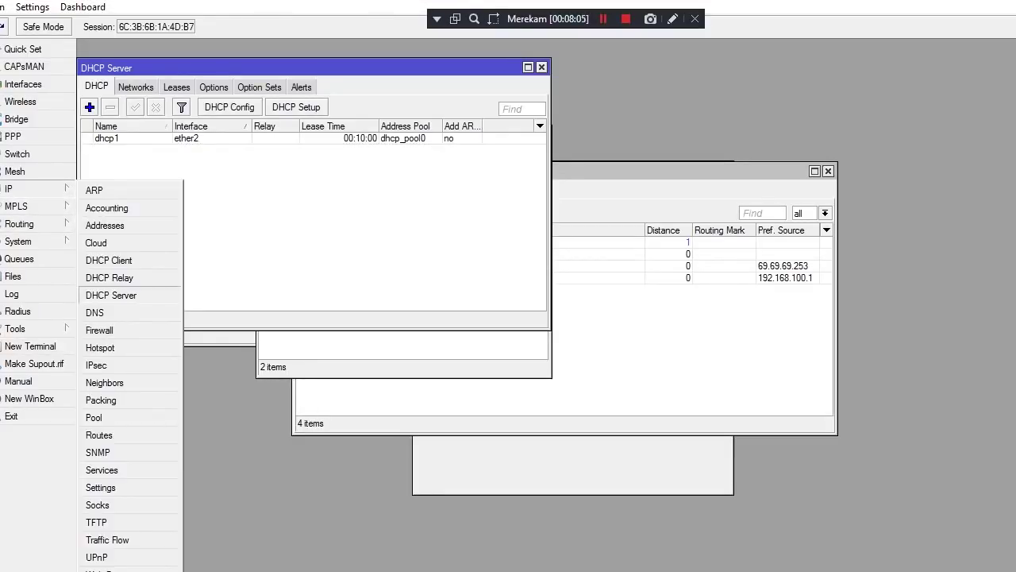
left_click(95, 311)
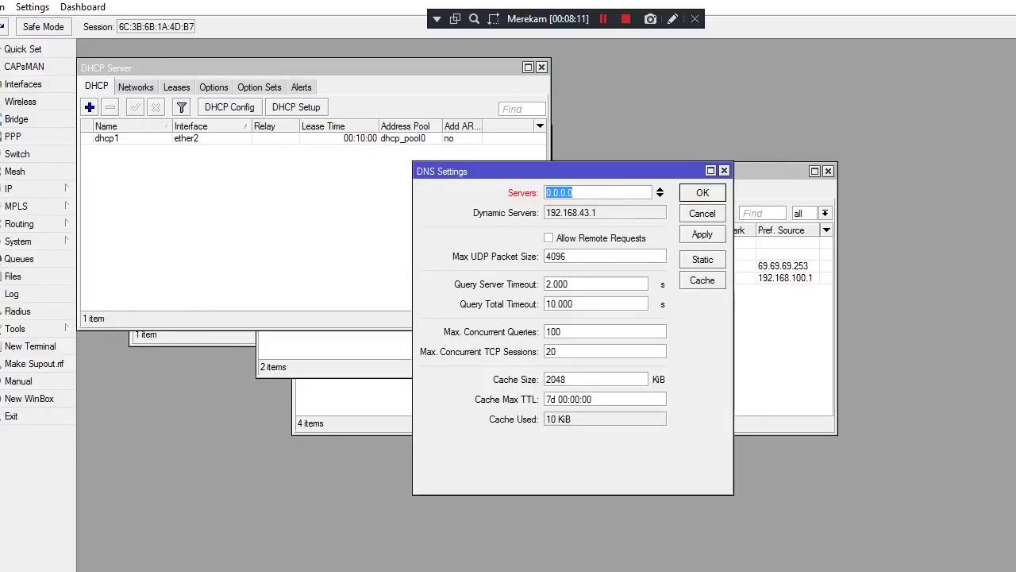
left_click(549, 237)
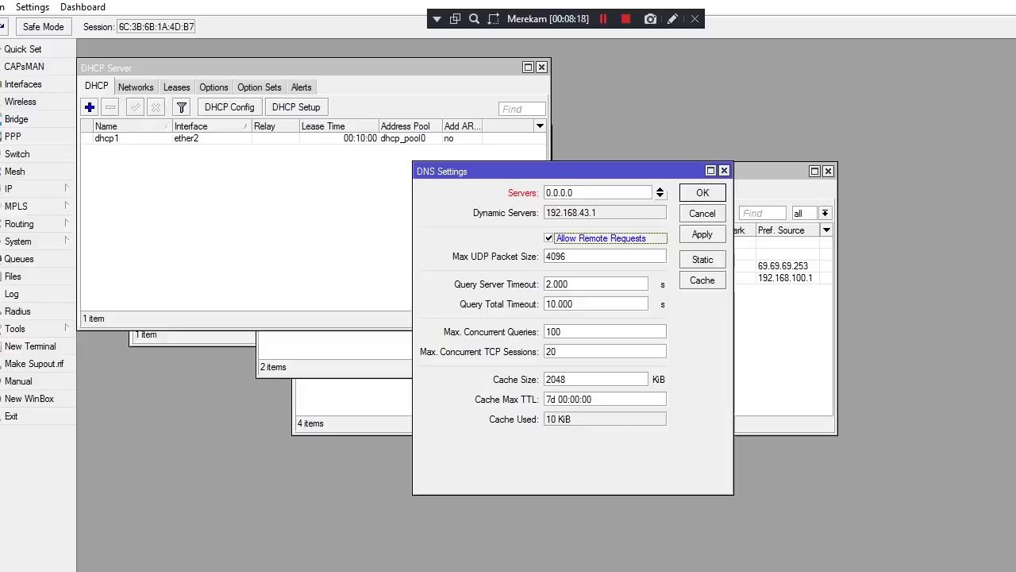
left_click(660, 195)
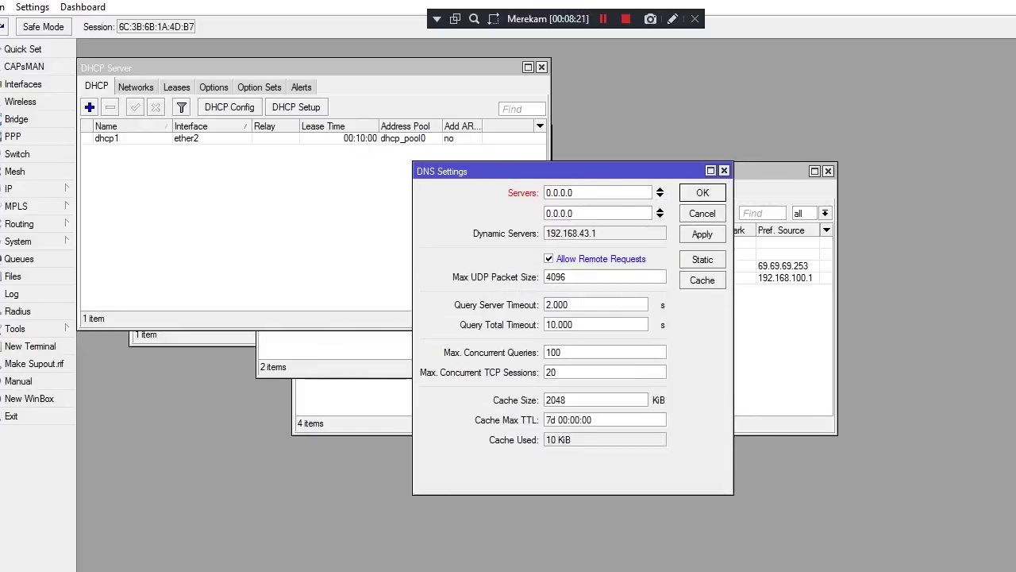
left_click(660, 209)
key("BackSpace")
key("BackSpace")
key("BackSpace")
key("BackSpace")
key("BackSpace")
key("BackSpace")
key("BackSpace")
key("BackSpace")
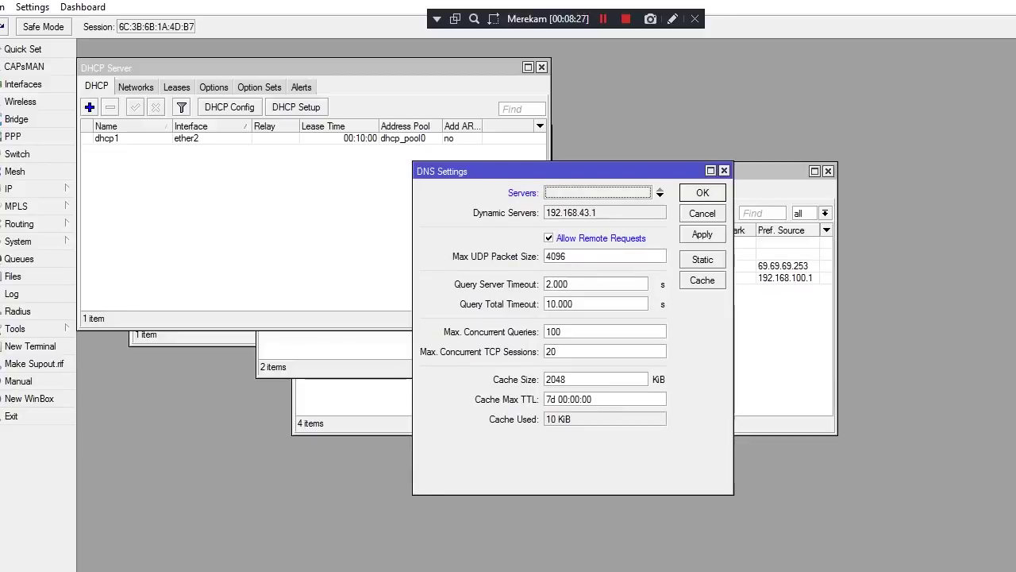
Open the static DNS list, start and cancel new entries, then close it without adding any
left_click(701, 259)
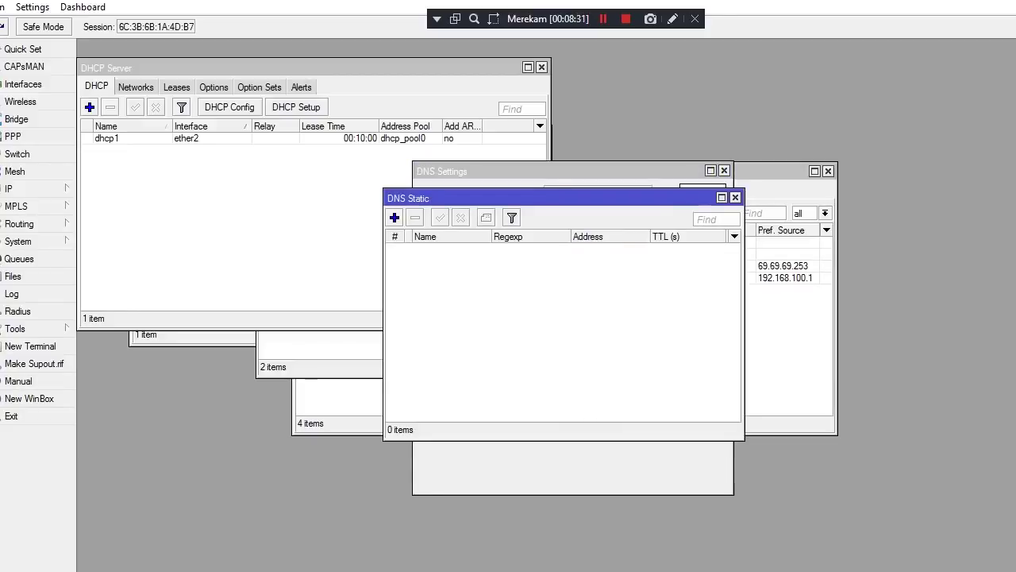
left_click(395, 217)
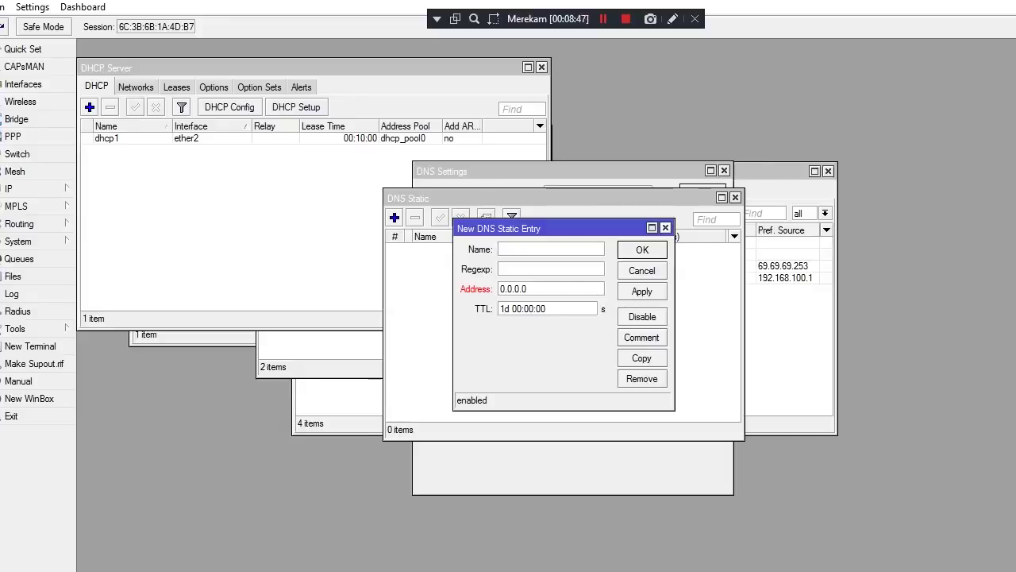
key("Escape")
key("Insert")
key("Escape")
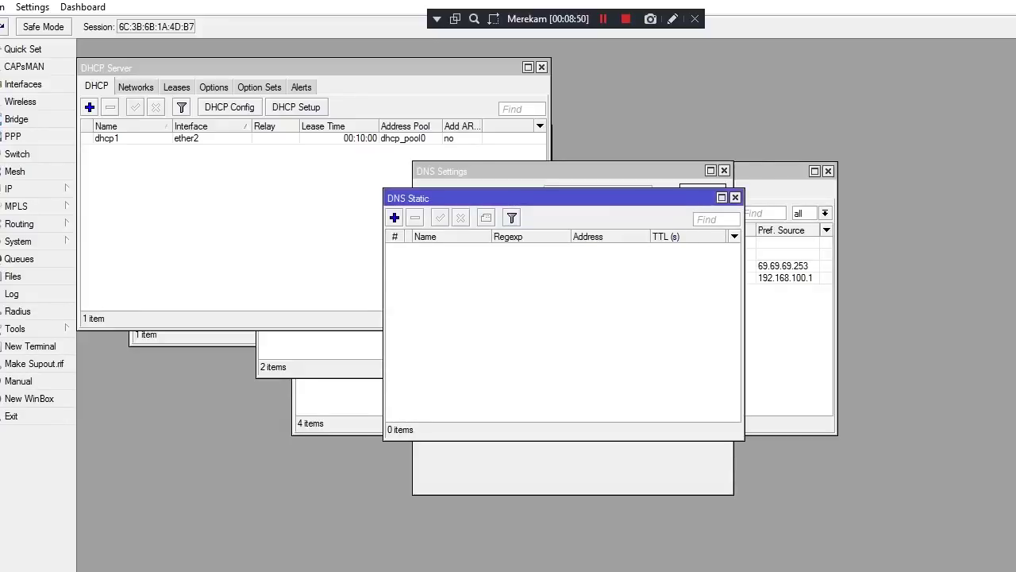
key("Escape")
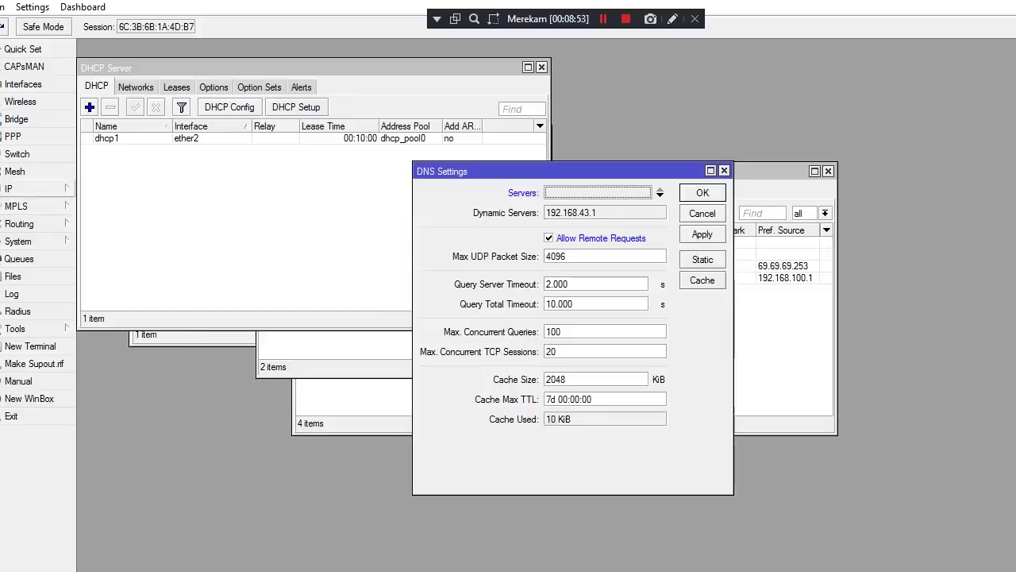
left_click(24, 188)
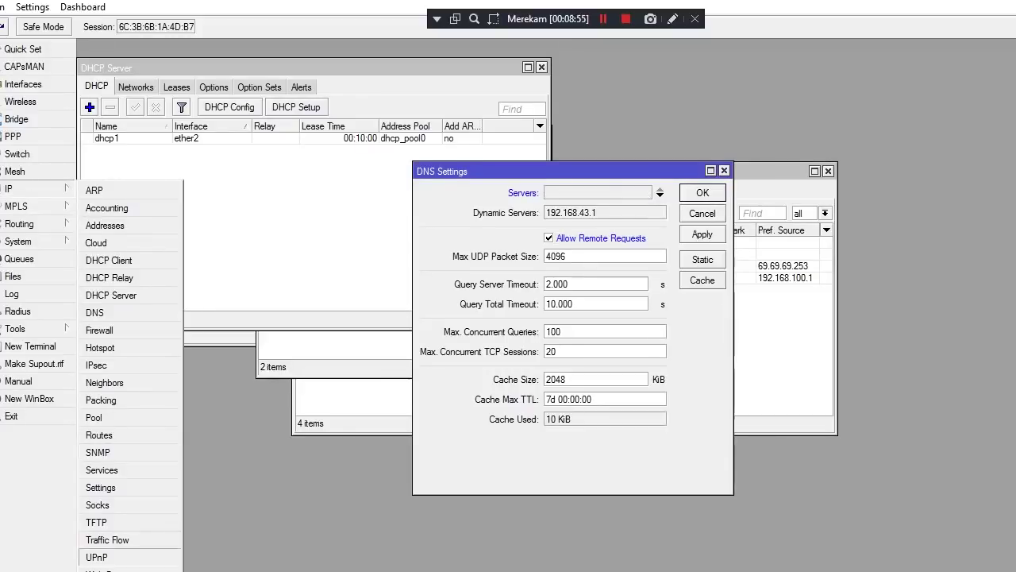
Add a web proxy access rule with Src. Address 192.168.100.0/24 and action deny
key("Down")
key("Return")
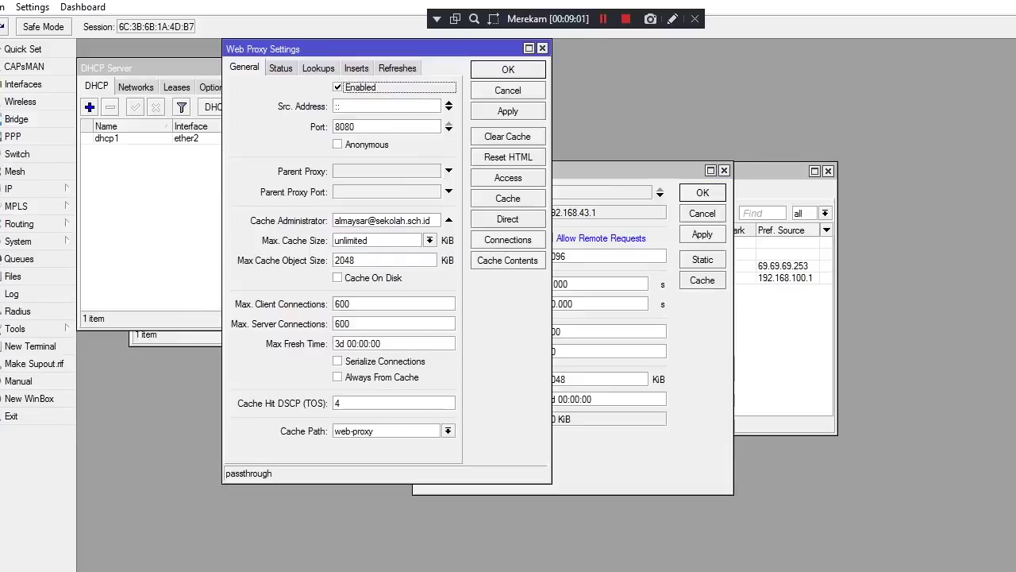
left_click(508, 177)
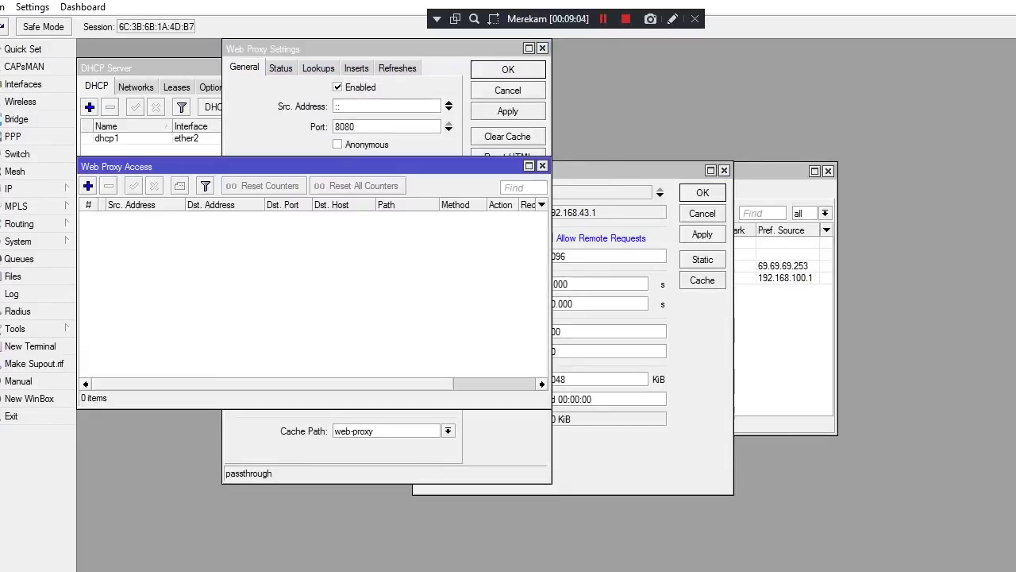
left_click(88, 185)
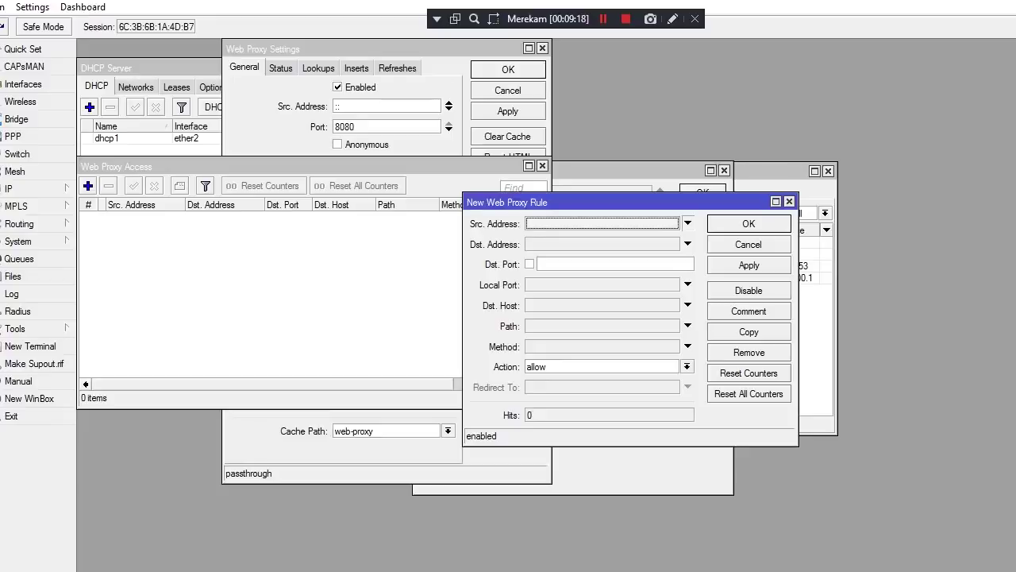
left_click(687, 224)
key("BackSpace")
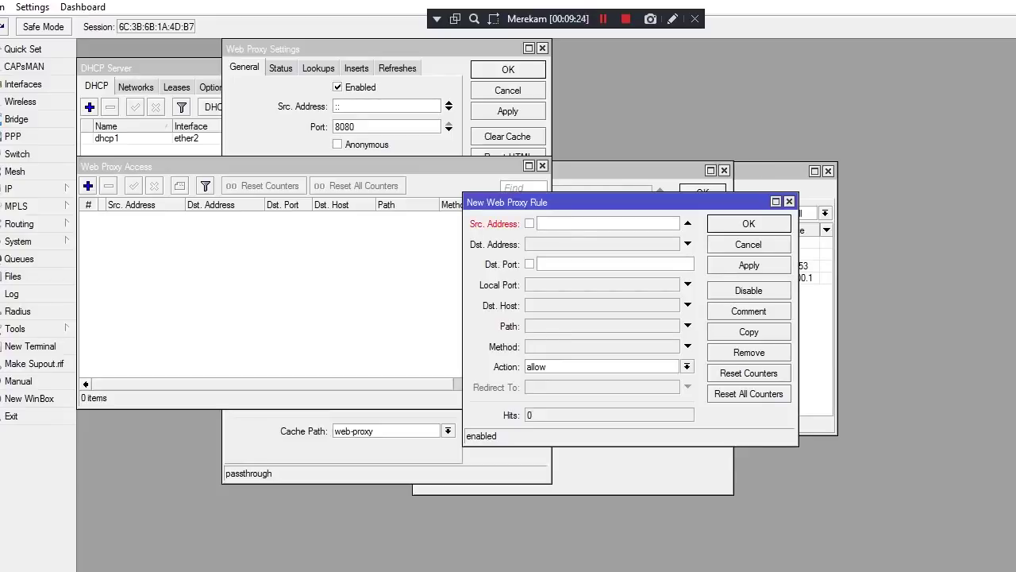
type("192.168.100.0/24")
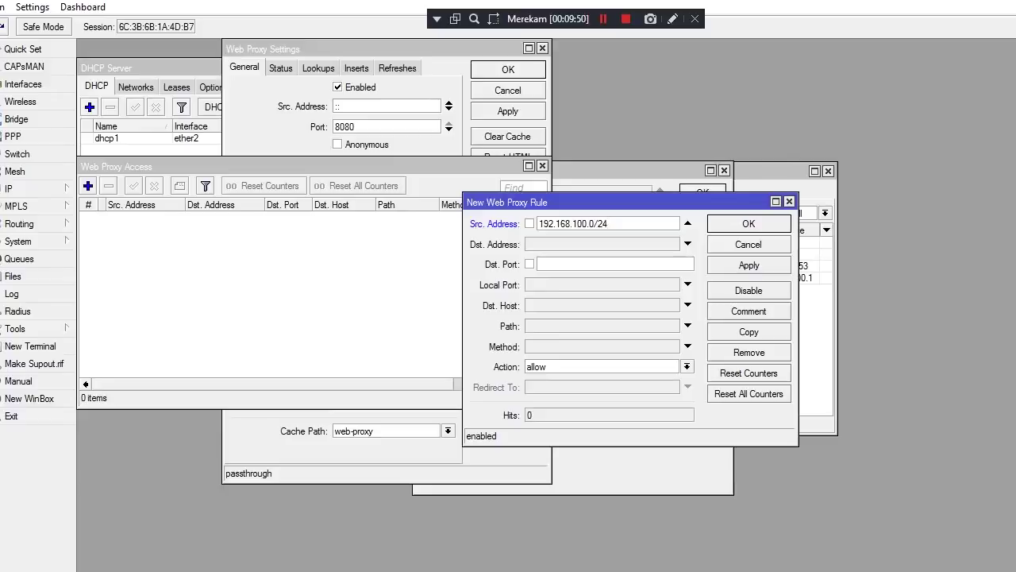
left_click(687, 366)
left_click(556, 381)
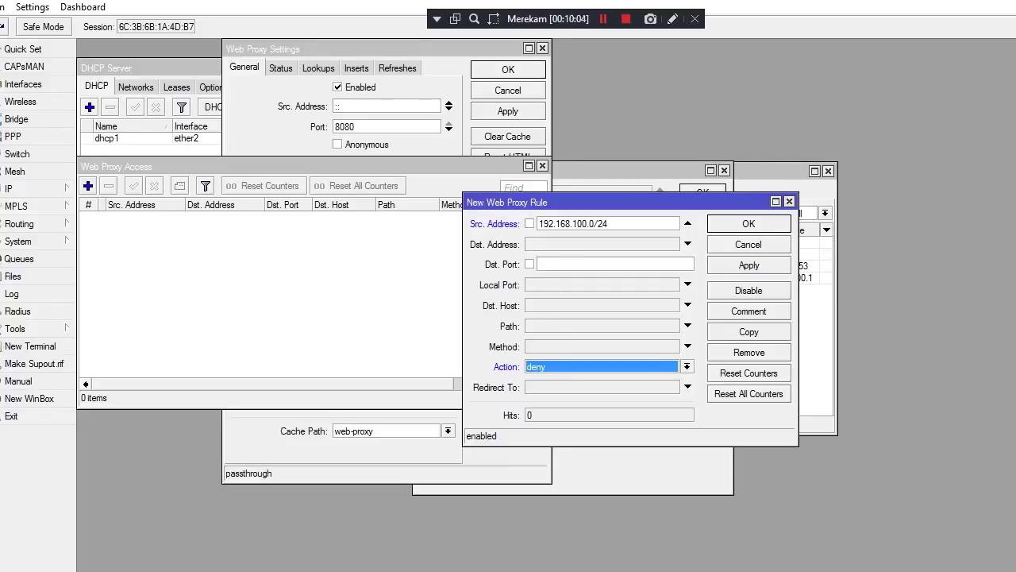
mouse_move(454, 3)
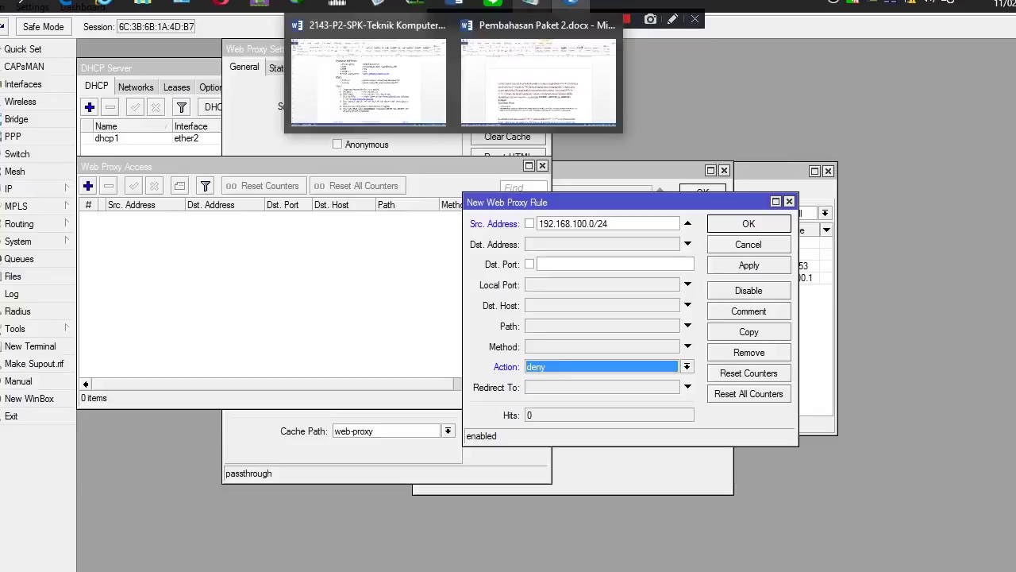
mouse_move(571, 3)
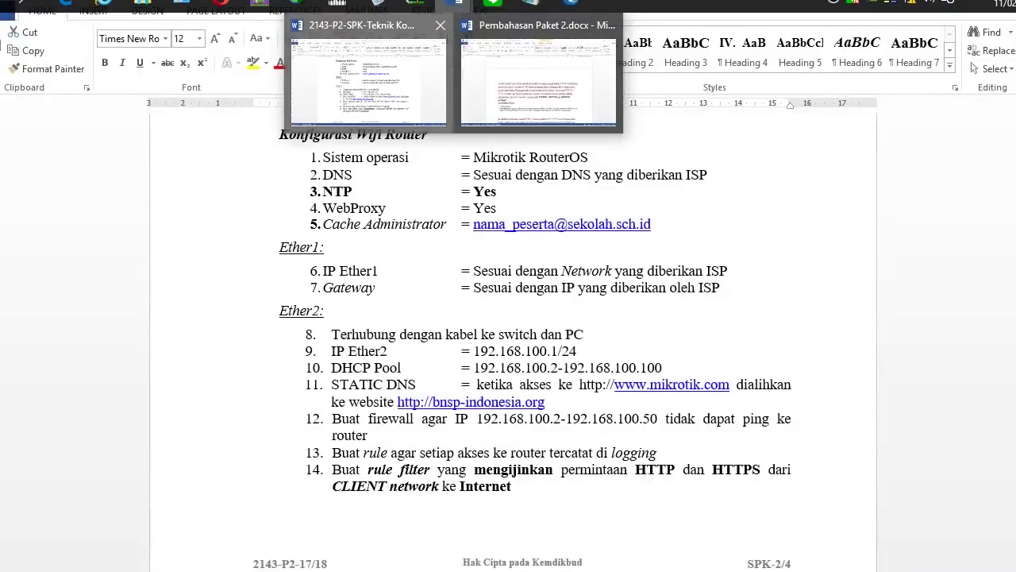
left_click(368, 76)
left_click_drag(331, 384, 558, 385)
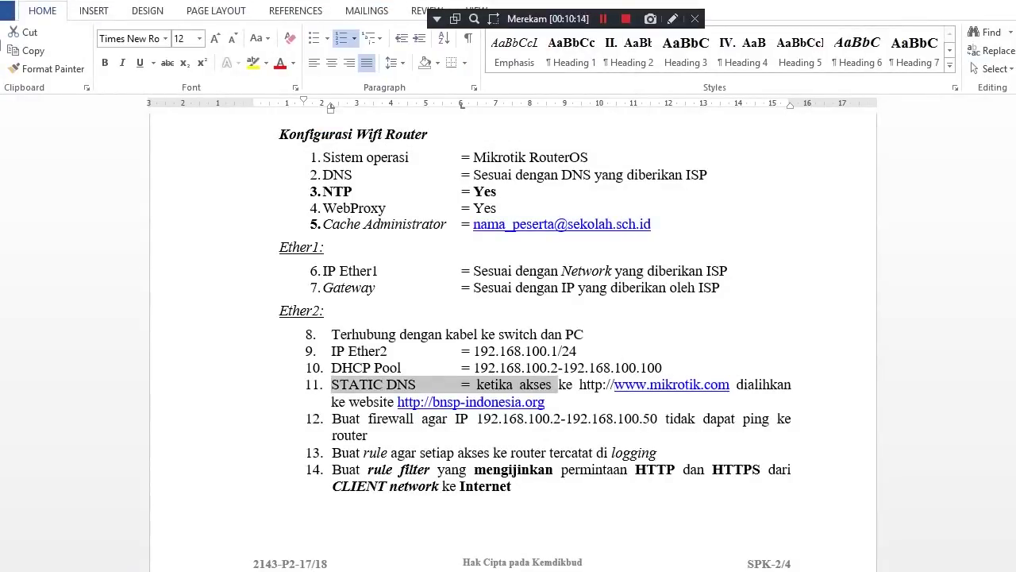
left_click(615, 385)
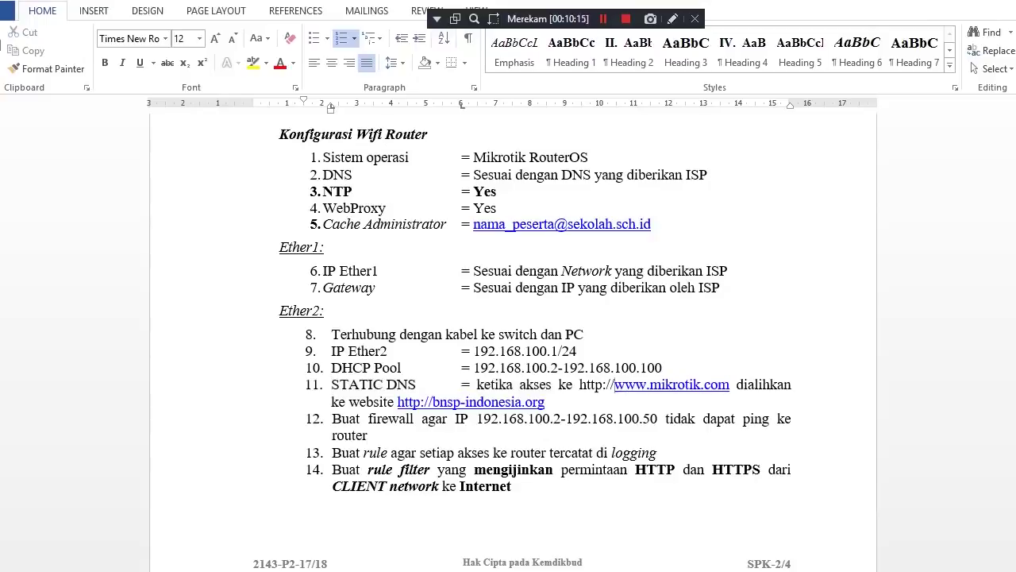
left_click_drag(579, 385, 730, 384)
key("ctrl+c")
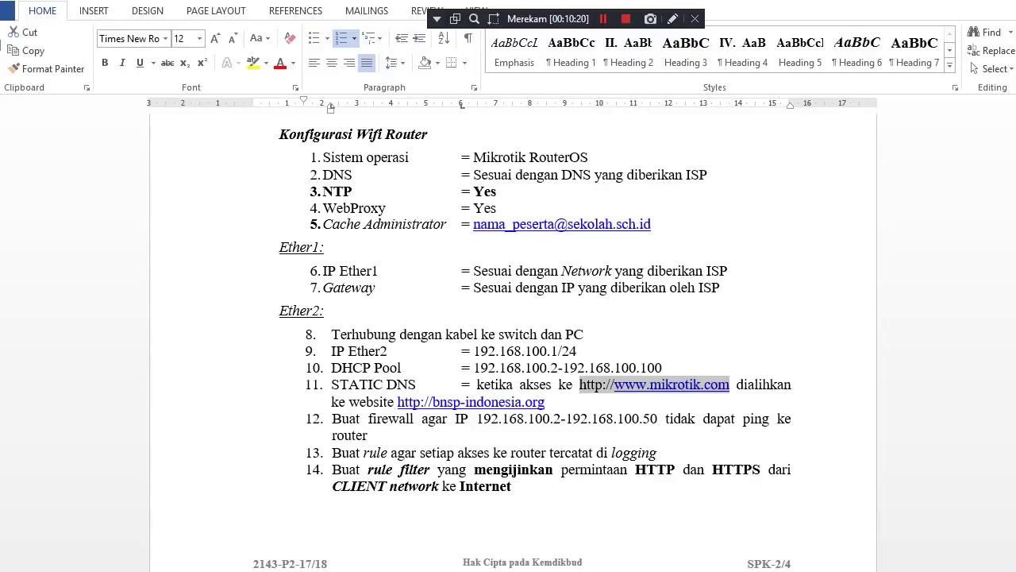
mouse_move(571, 3)
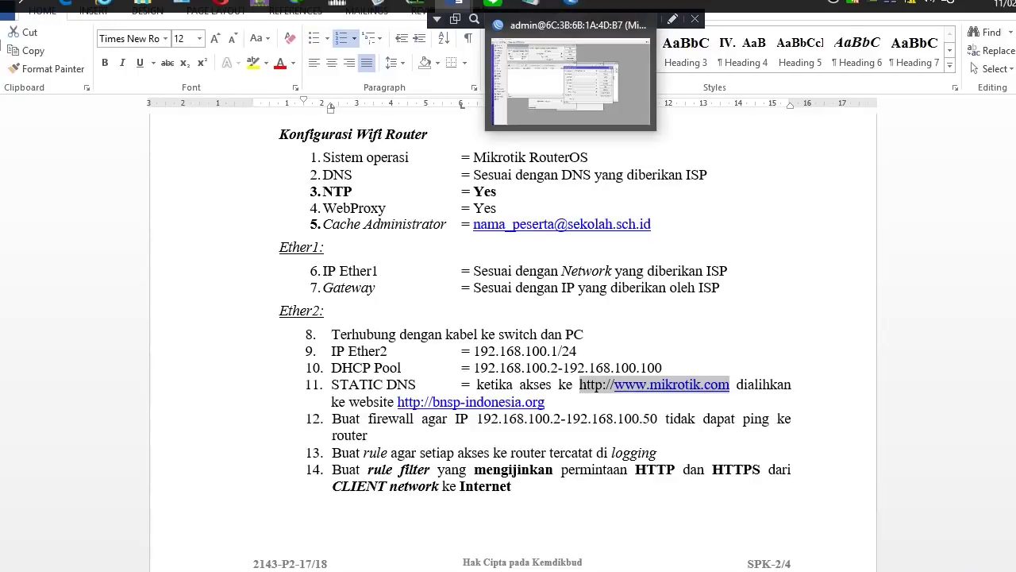
mouse_move(458, 4)
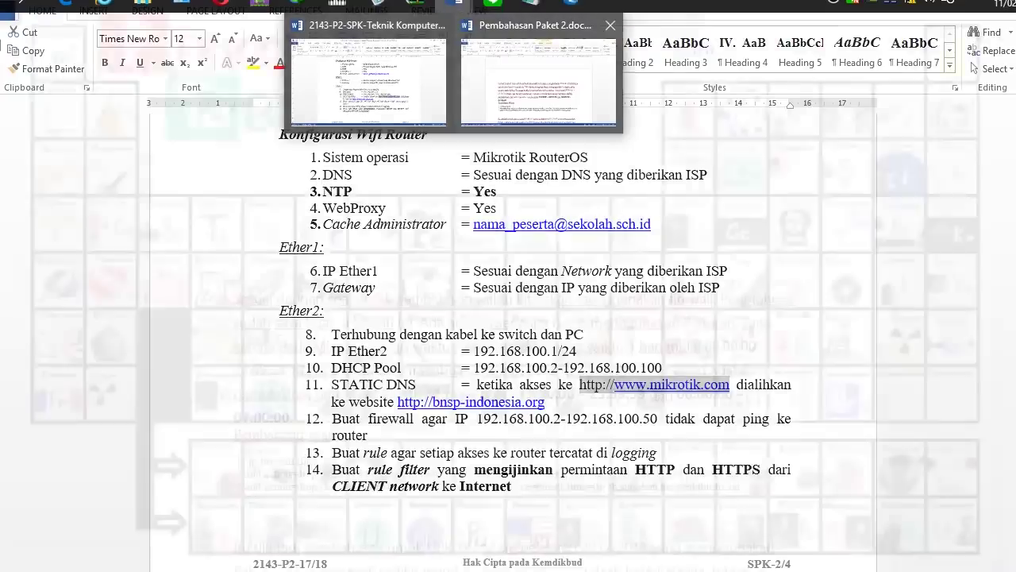
mouse_move(531, 4)
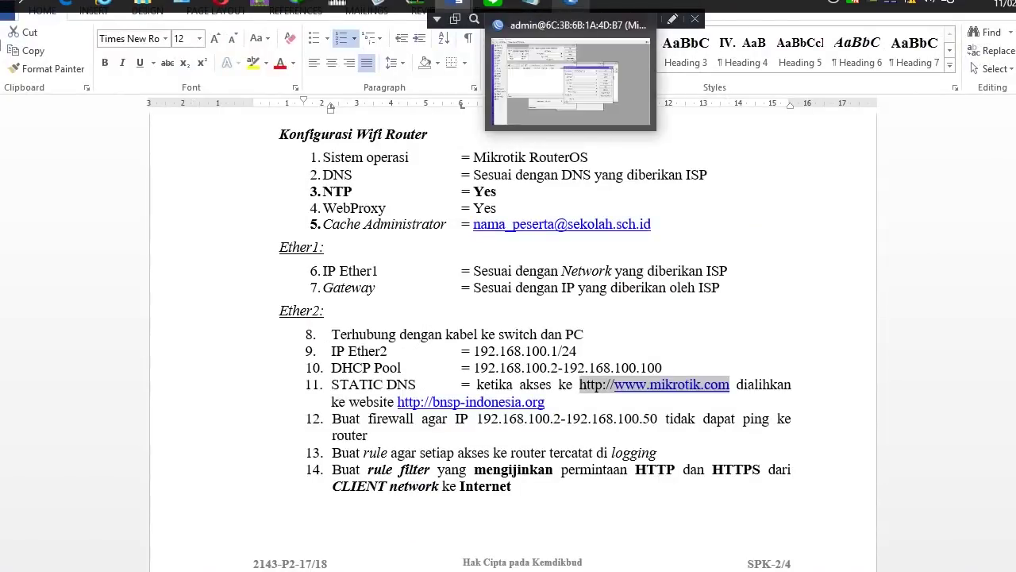
left_click(570, 4)
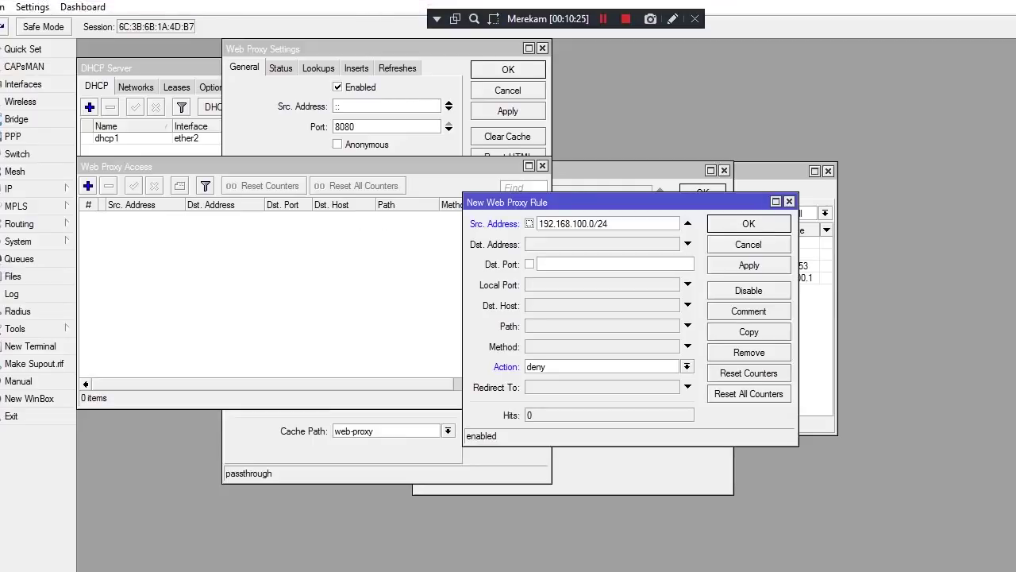
left_click(555, 264)
left_click(688, 305)
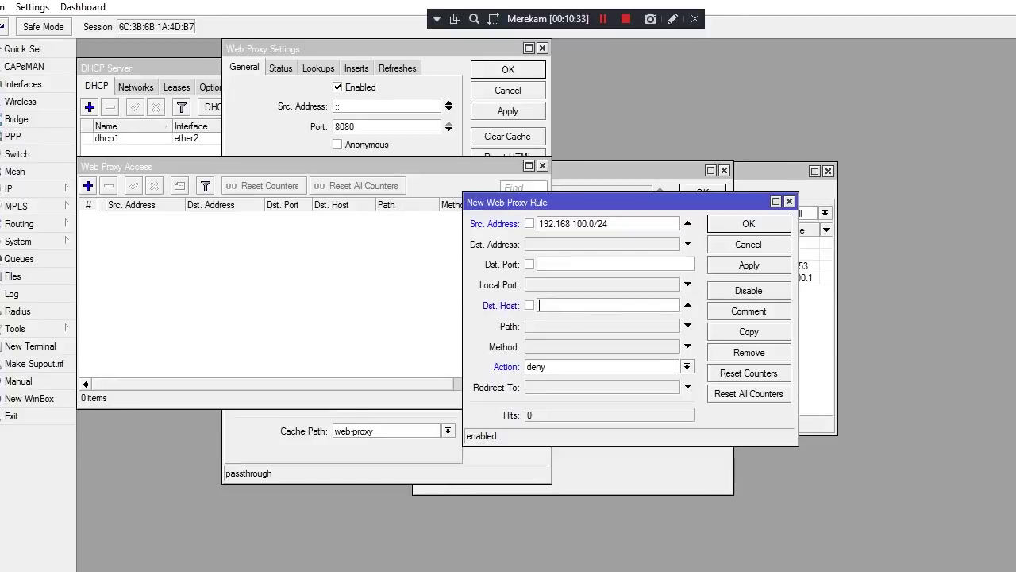
key("ctrl+v")
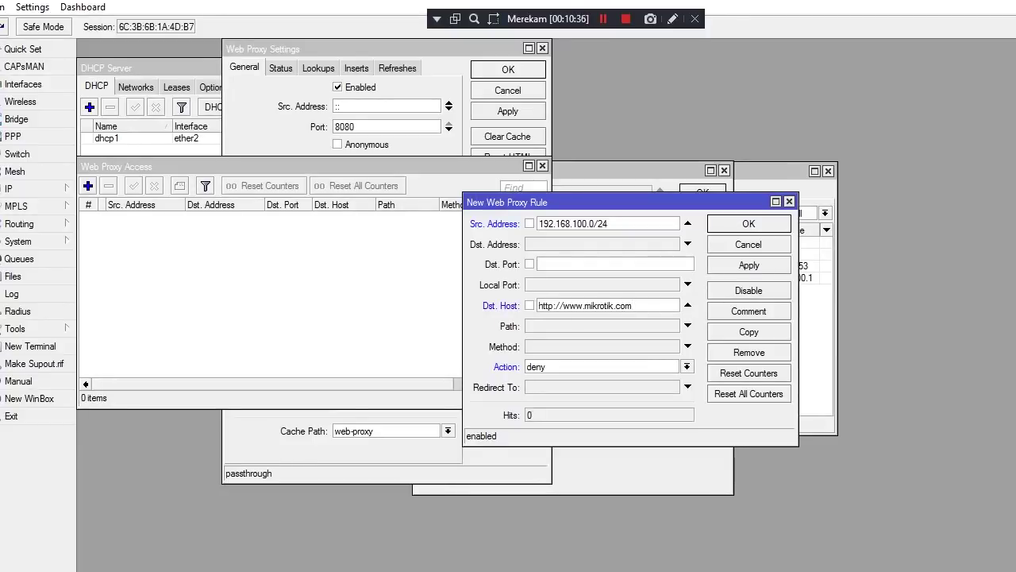
key("BackSpace")
key("BackSpace")
key("BackSpace")
key("BackSpace")
key("BackSpace")
key("BackSpace")
key("BackSpace")
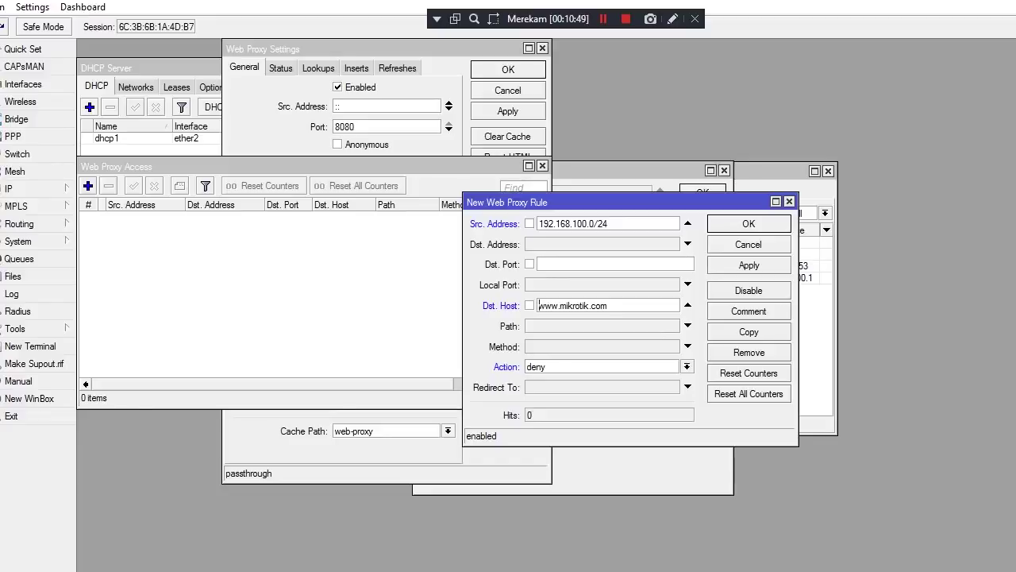
left_click(687, 386)
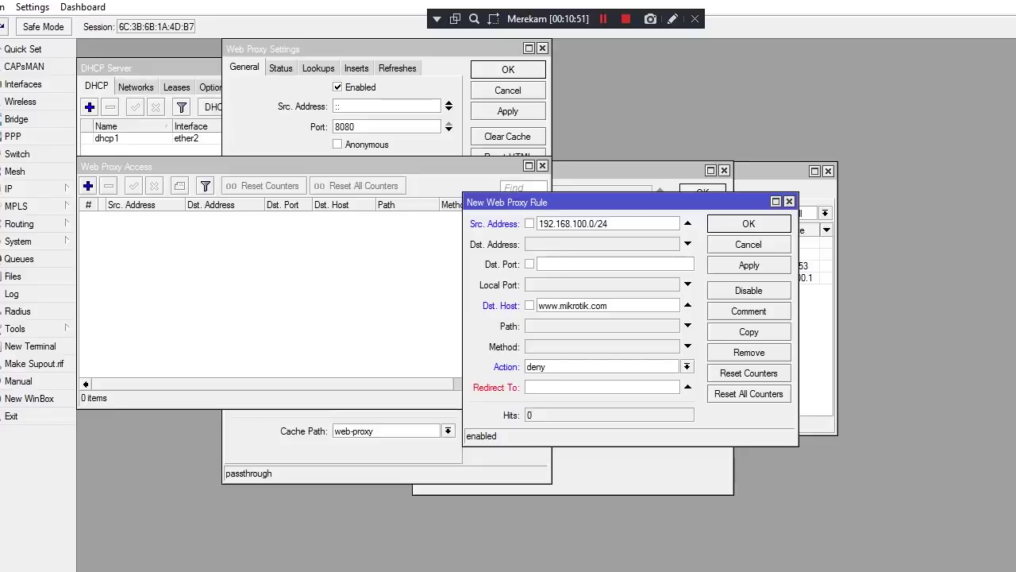
type("bnsp")
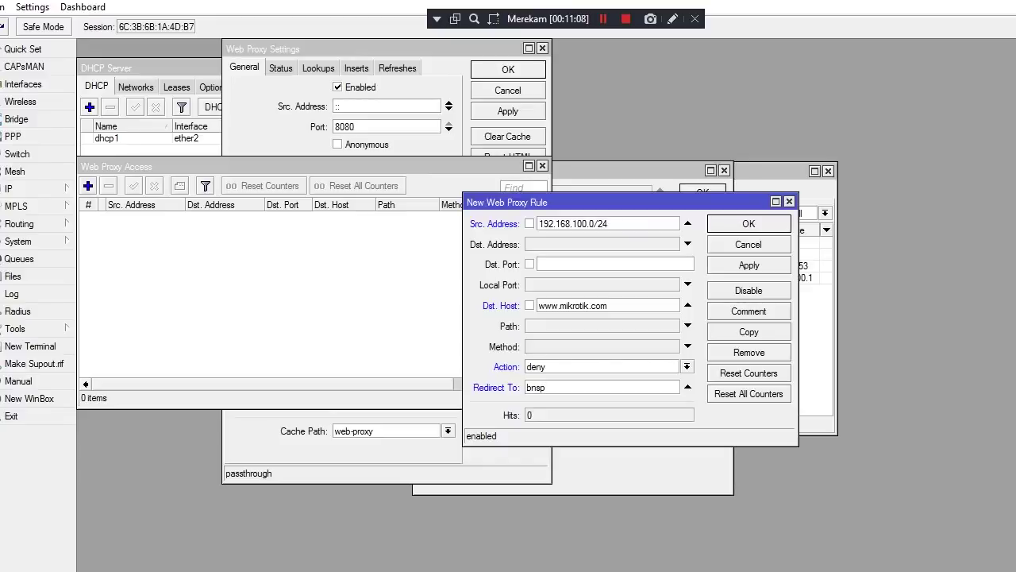
key("BackSpace")
key("BackSpace")
key("BackSpace")
key("BackSpace")
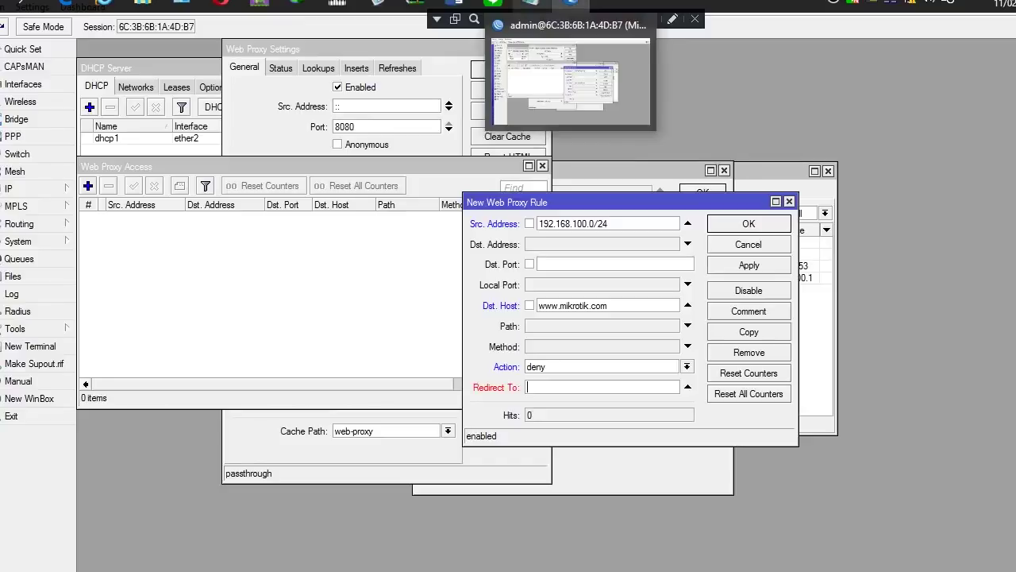
left_click(530, 5)
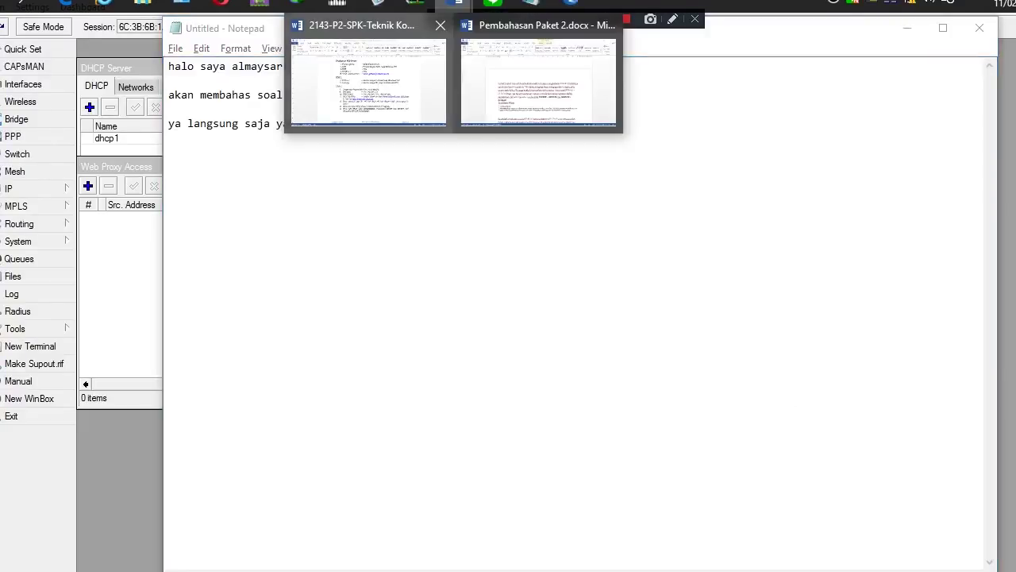
left_click(369, 79)
left_click_drag(580, 384, 730, 384)
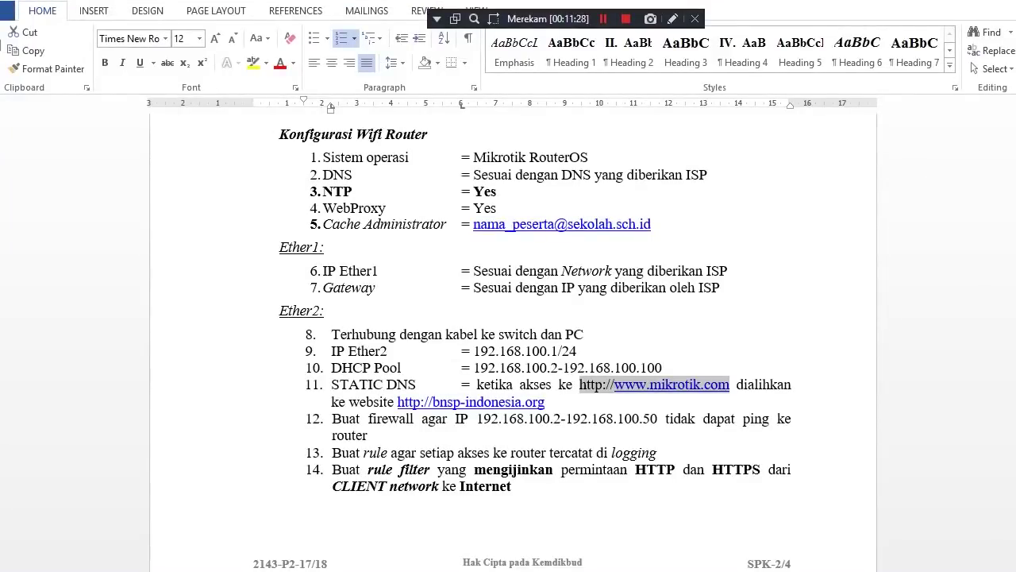
left_click_drag(398, 401, 549, 401)
key("ctrl+c")
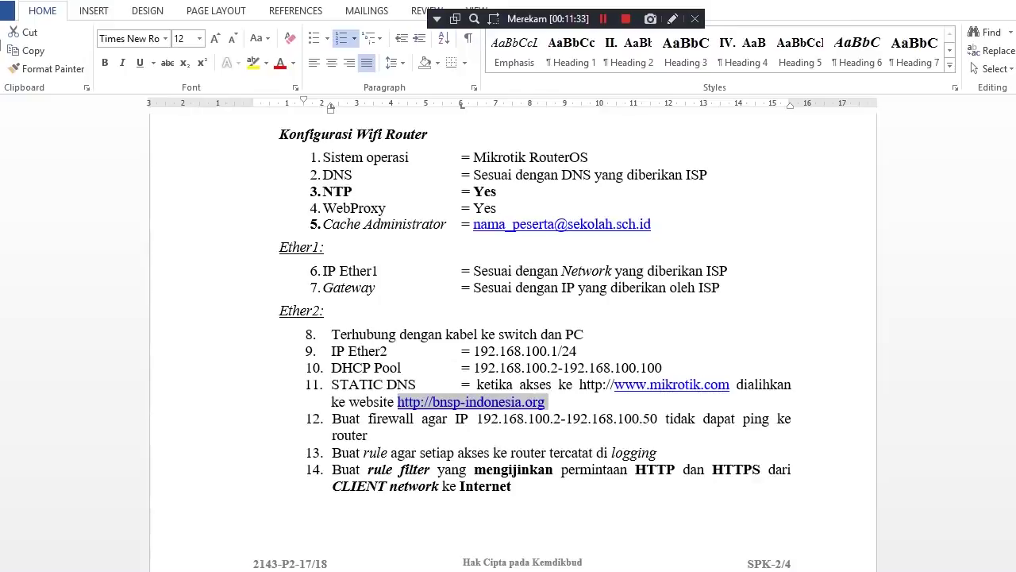
mouse_move(458, 3)
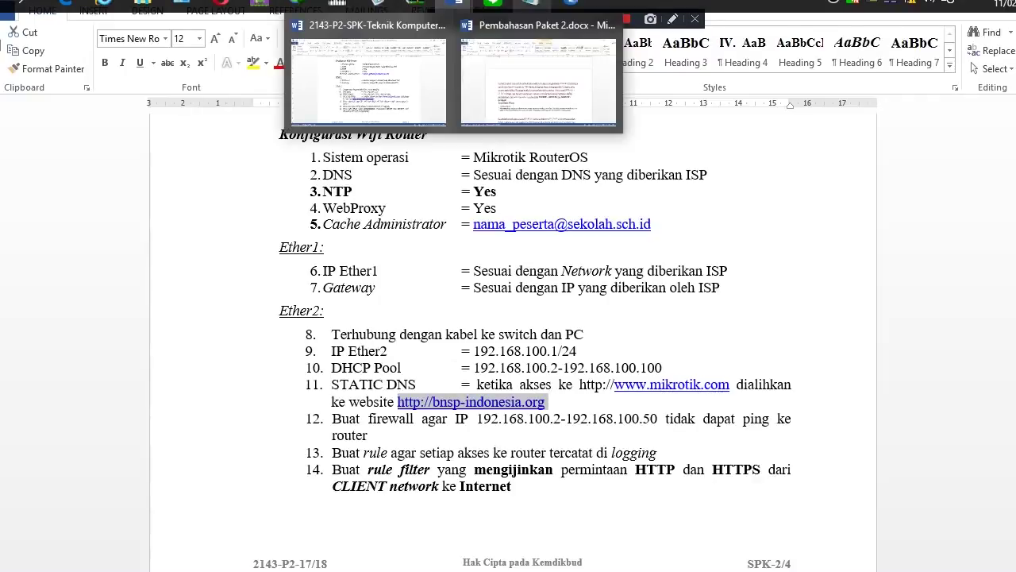
left_click(572, 4)
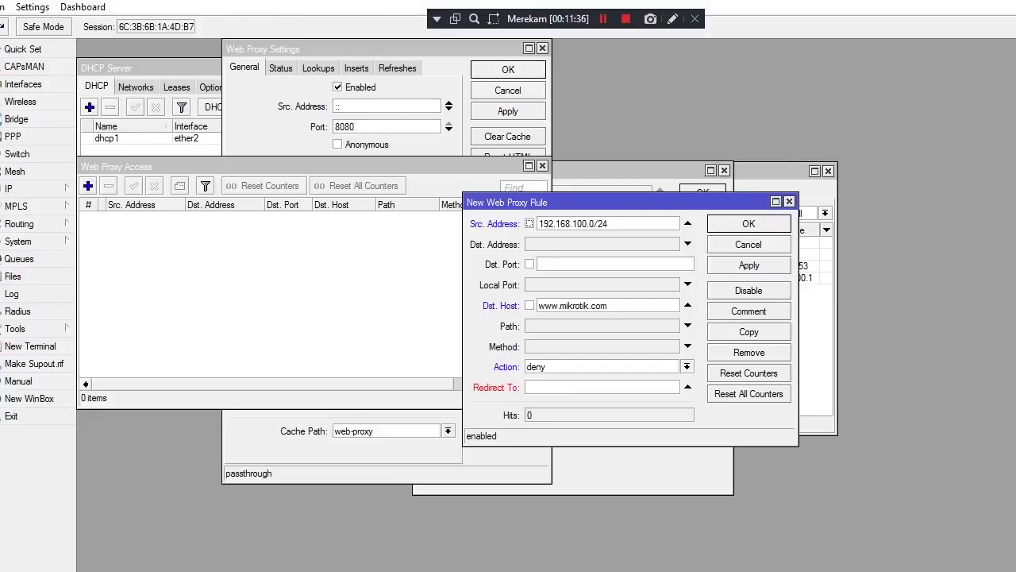
key("ctrl+v")
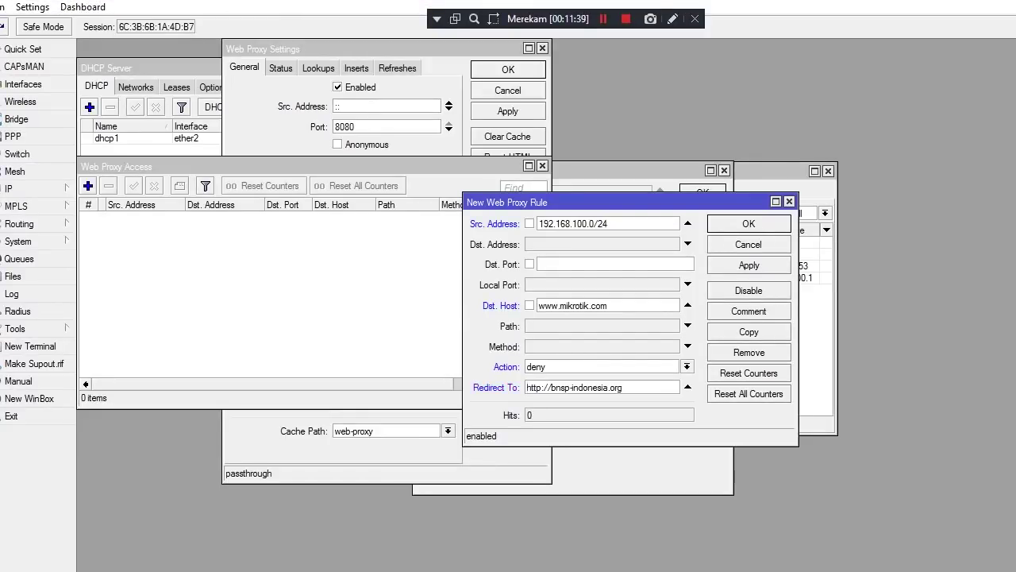
left_click(553, 387)
key("BackSpace")
key("BackSpace")
key("BackSpace")
key("BackSpace")
key("BackSpace")
key("BackSpace")
key("BackSpace")
left_click(749, 265)
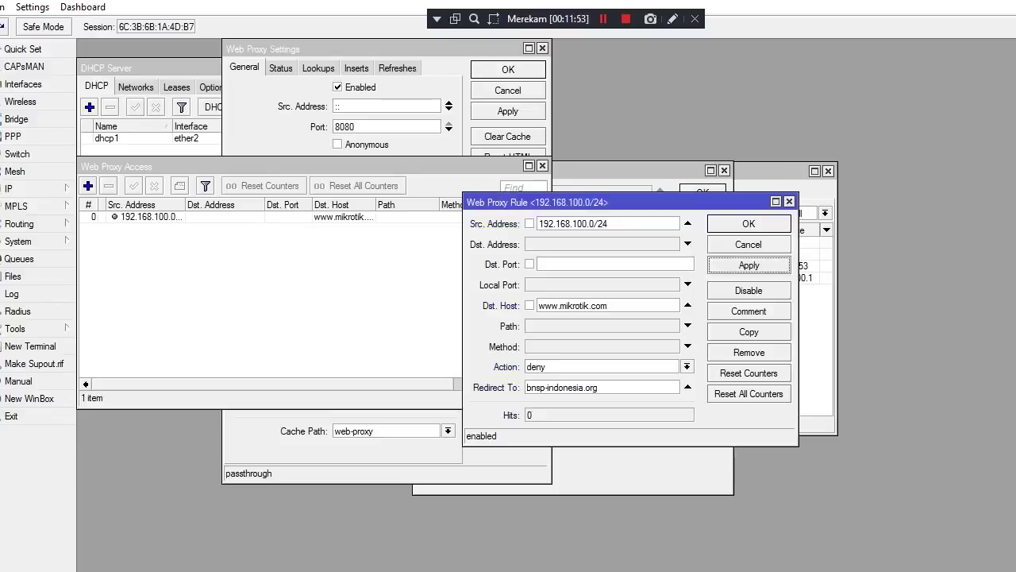
key("Escape")
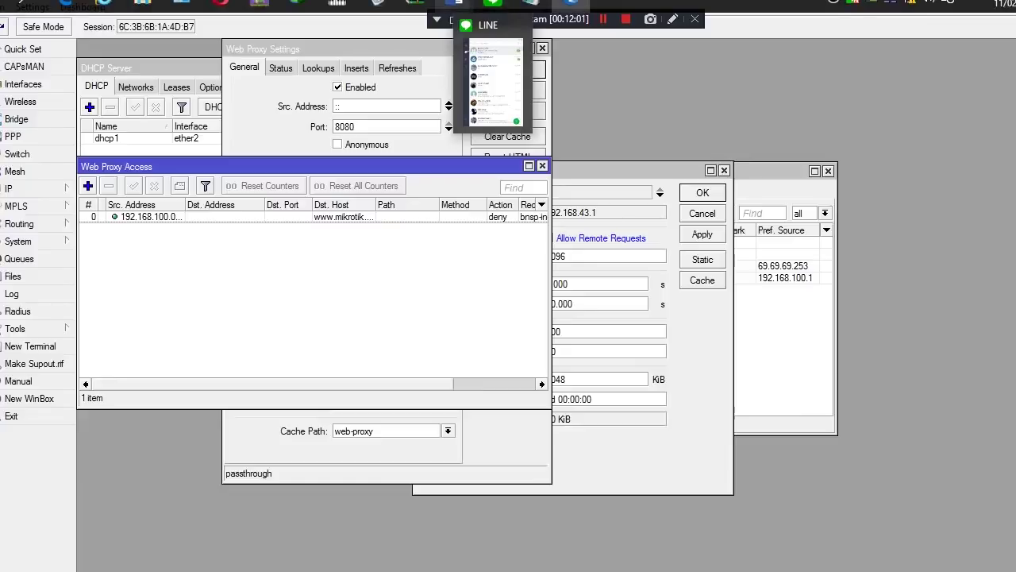
Find Word task 12 on blocking pings from 192.168.100.2-192.168.100.50, then return to WinBox
mouse_move(457, 4)
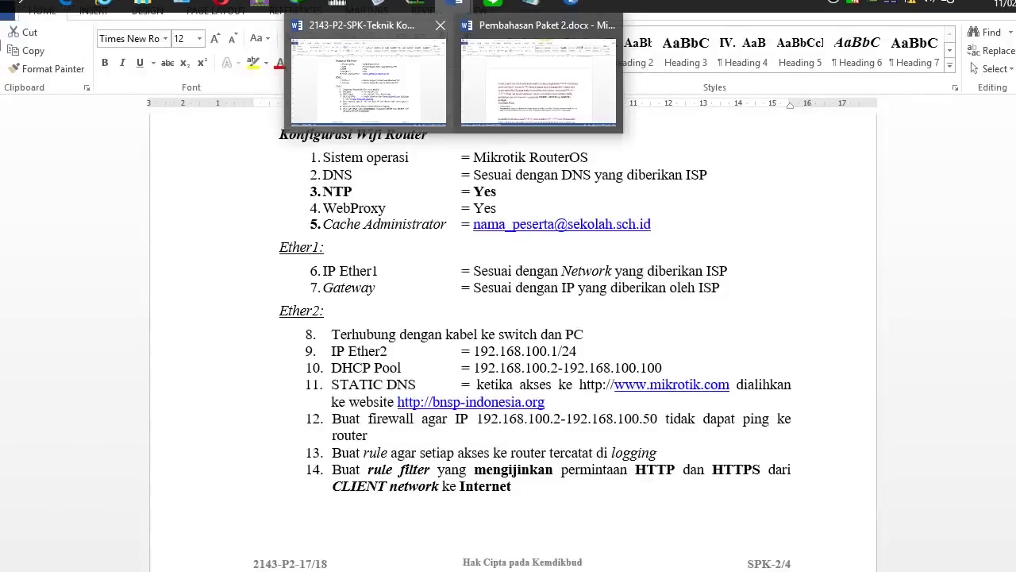
left_click(368, 80)
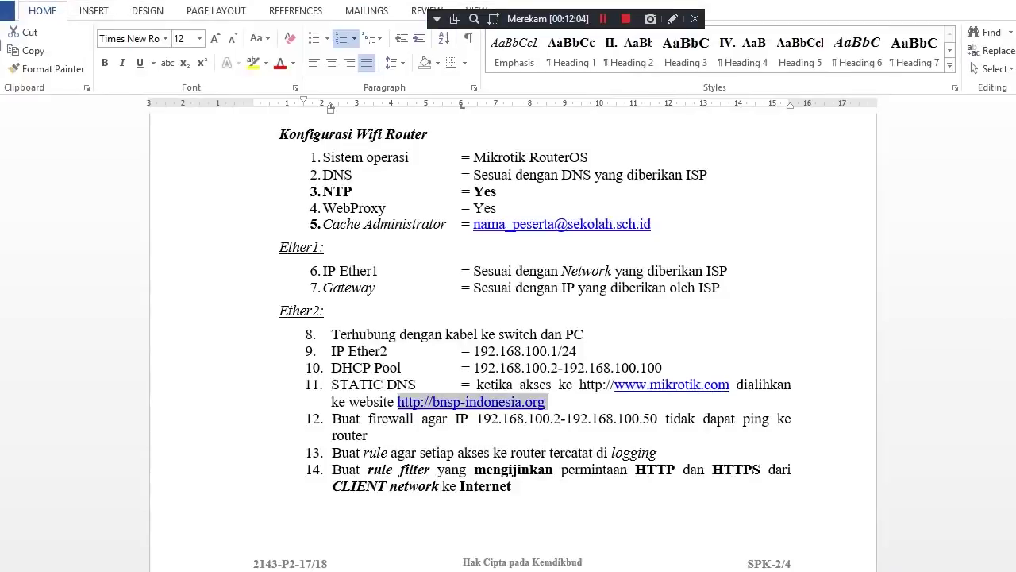
scroll(523, 342, "down", 3)
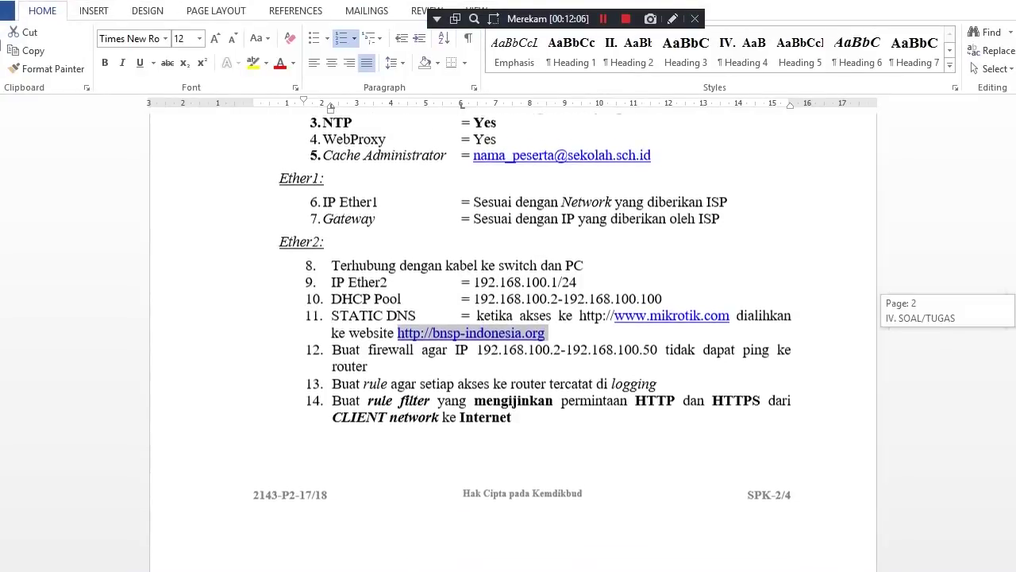
scroll(522, 342, "down", 1)
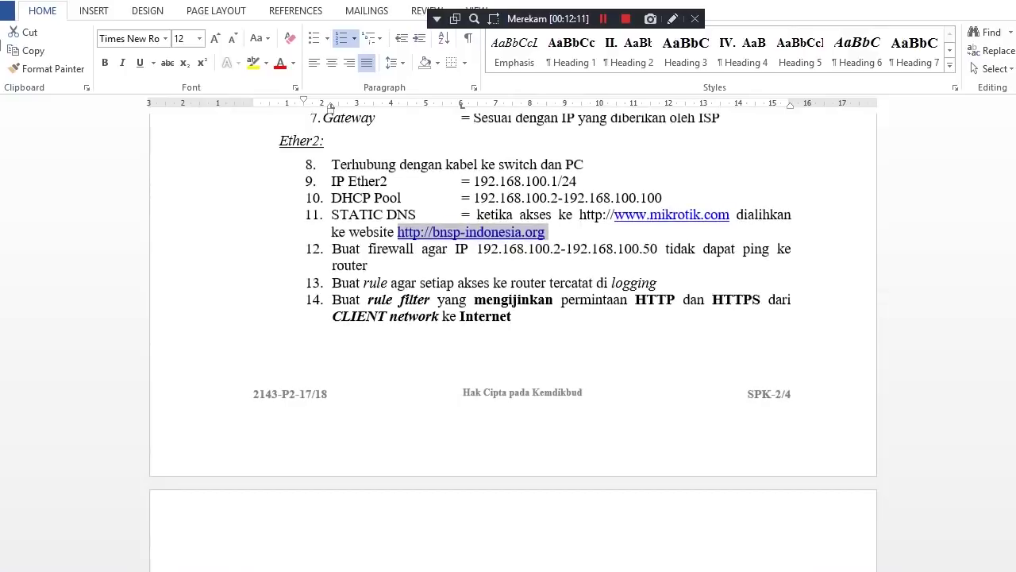
scroll(514, 310, "up", 2)
scroll(514, 342, "up", 3)
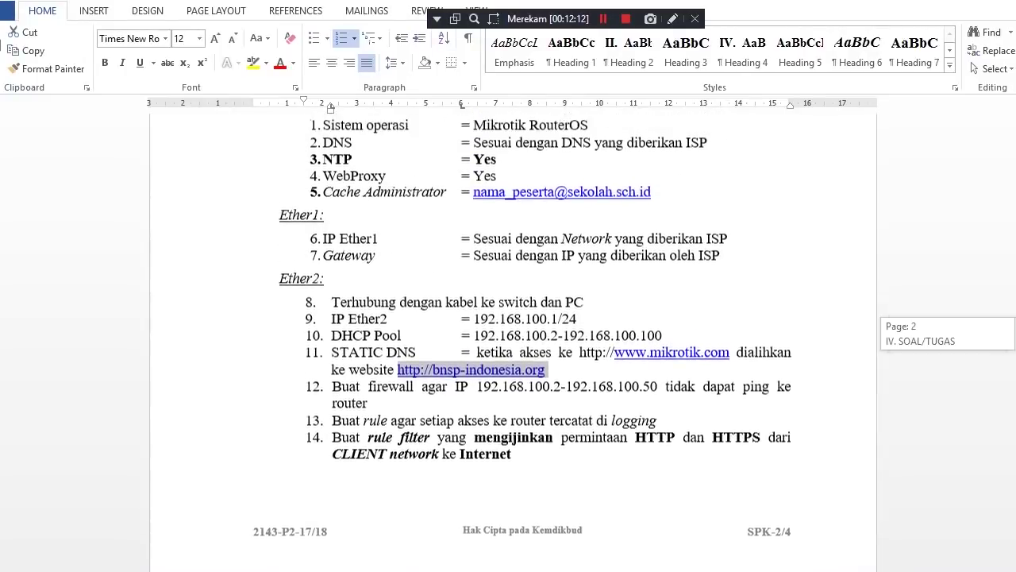
scroll(513, 341, "down", 15)
scroll(513, 342, "down", 6)
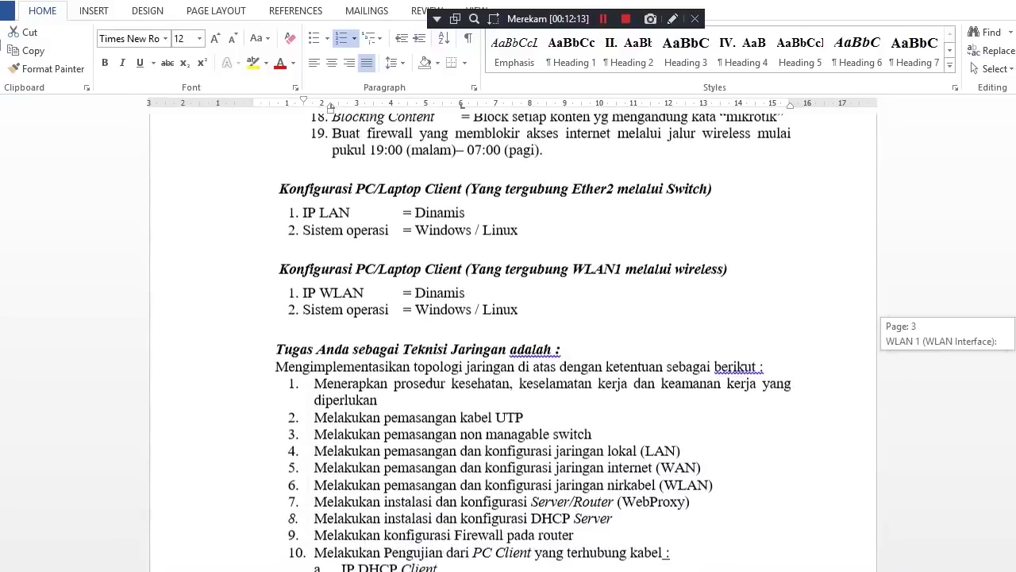
scroll(514, 341, "up", 6)
scroll(514, 342, "up", 2)
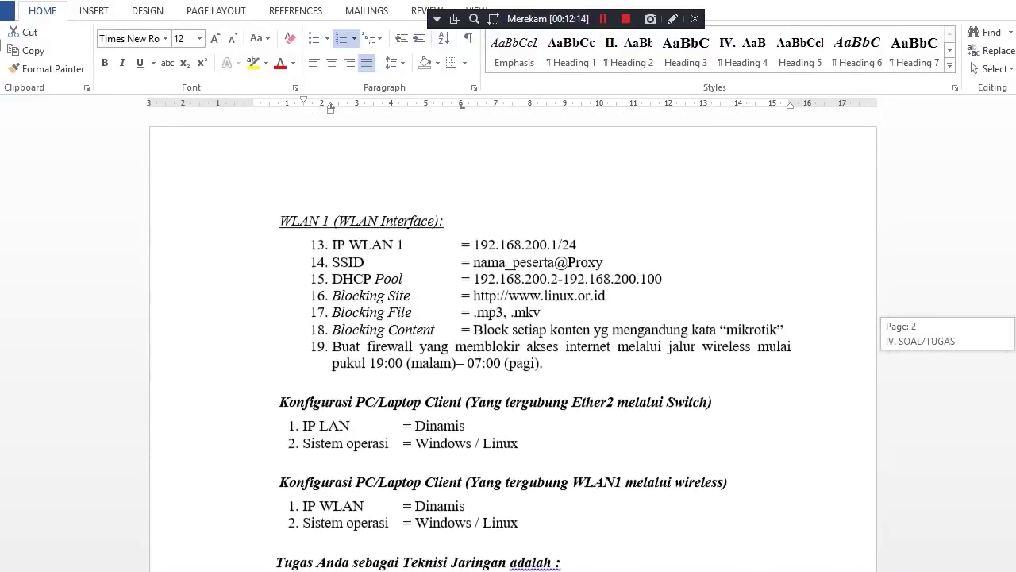
scroll(514, 341, "up", 6)
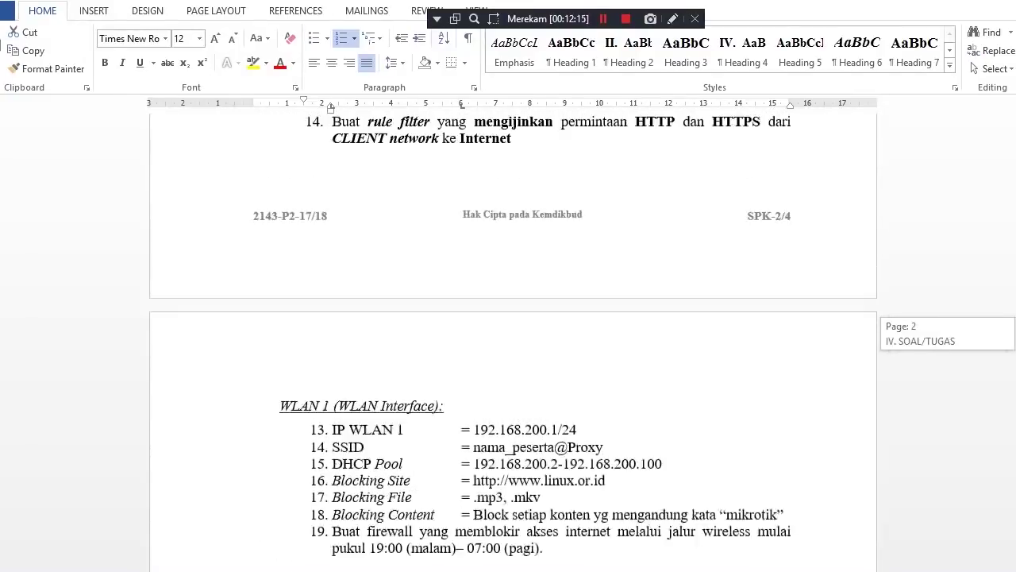
scroll(514, 341, "up", 1)
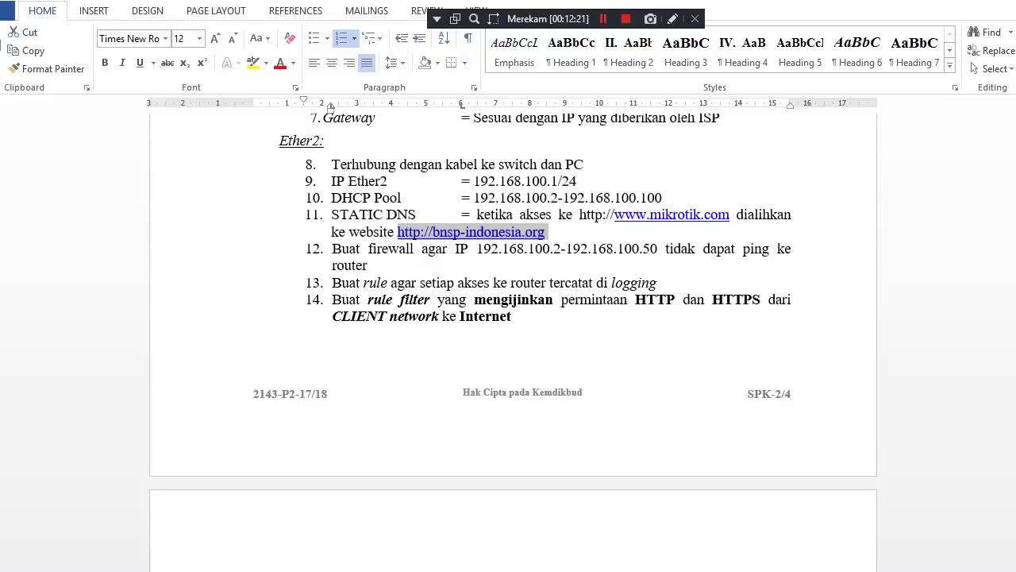
mouse_move(332, 248)
left_mouse_down()
mouse_move(368, 248)
mouse_move(370, 265)
left_mouse_up()
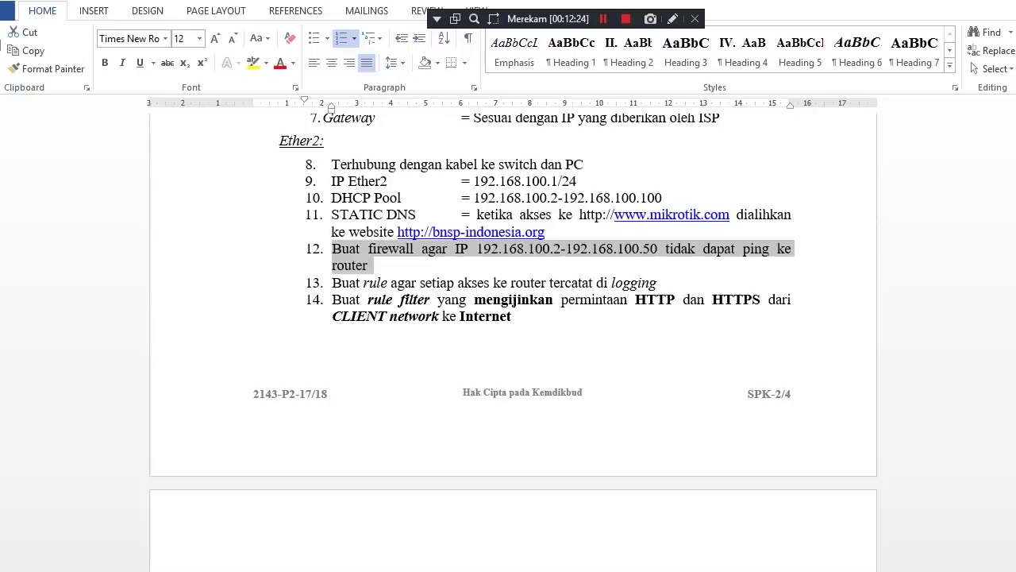
key("alt+Tab")
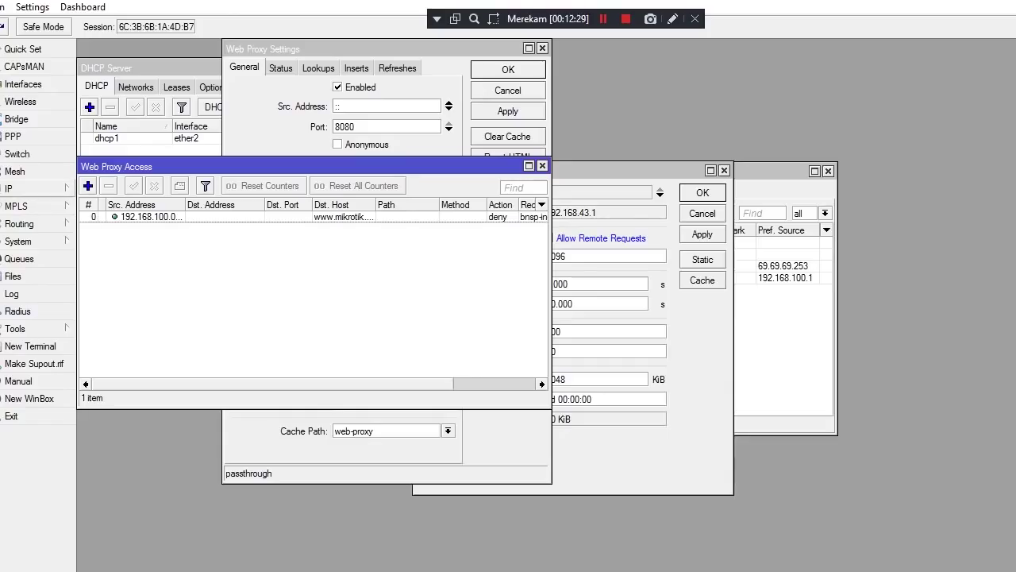
Add a srcnat NAT rule with Out. Interface ether1, then show the empty Filter Rules list
left_click(20, 188)
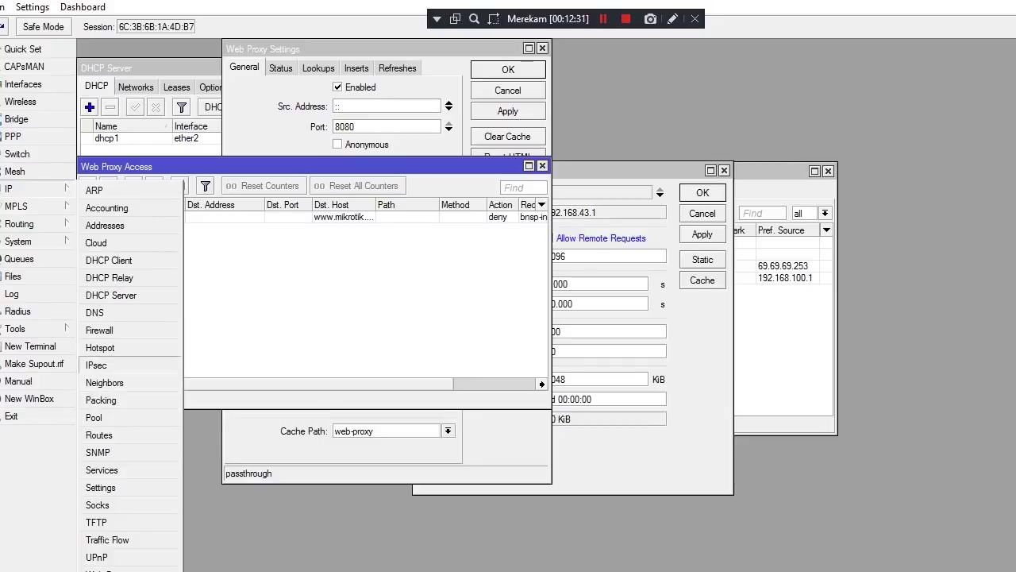
left_click(99, 330)
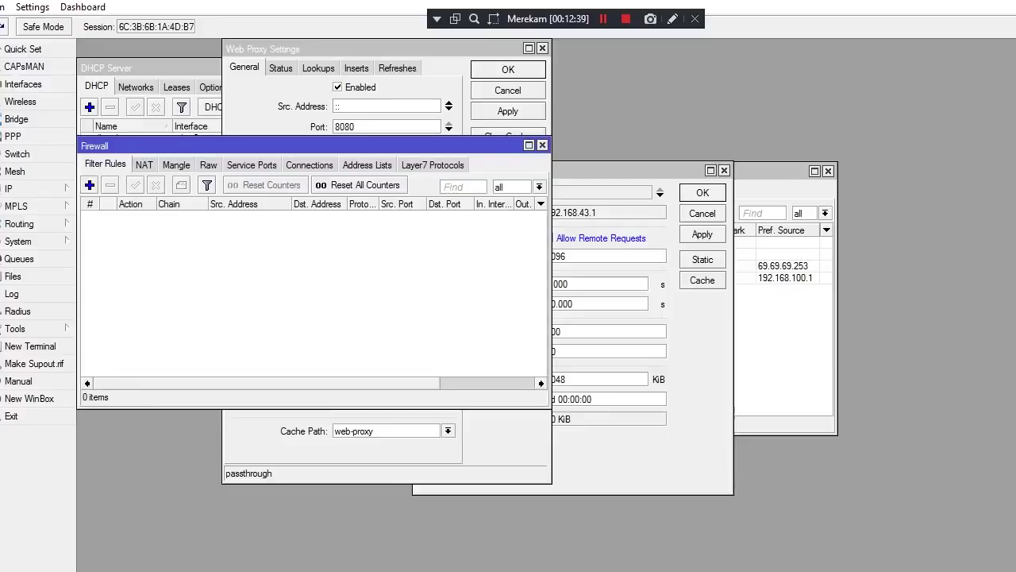
left_click(208, 164)
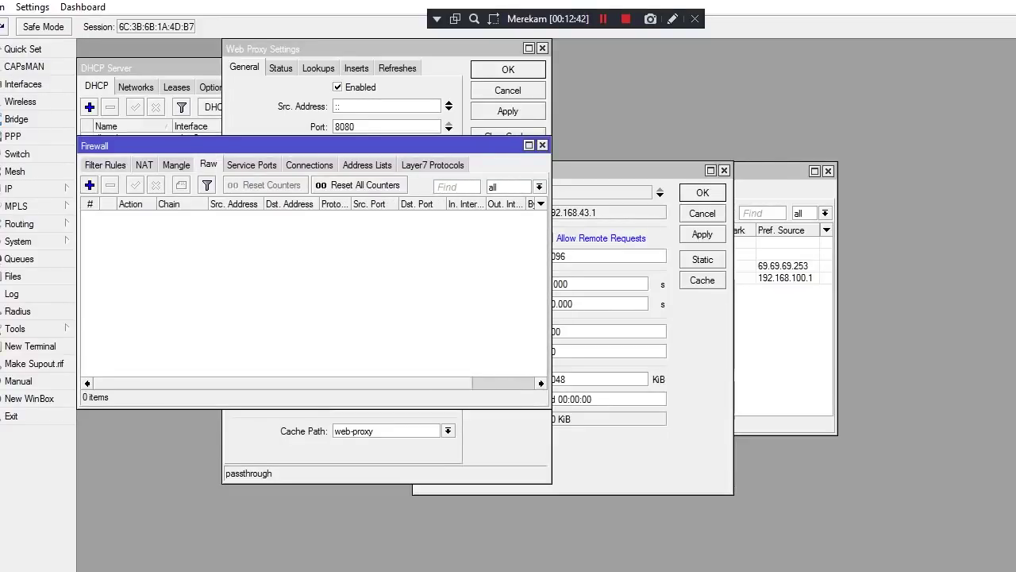
left_click(144, 164)
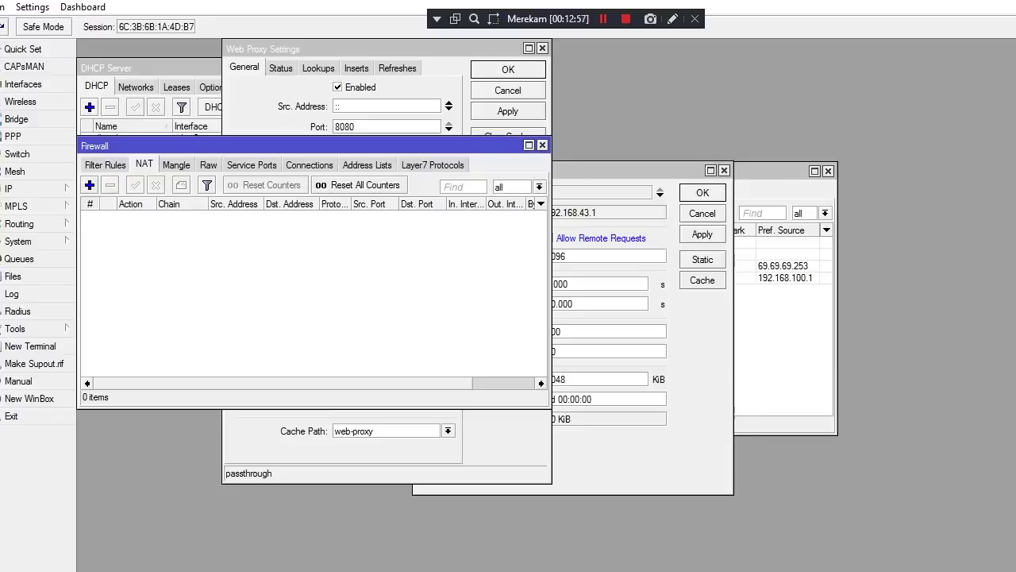
left_click(89, 184)
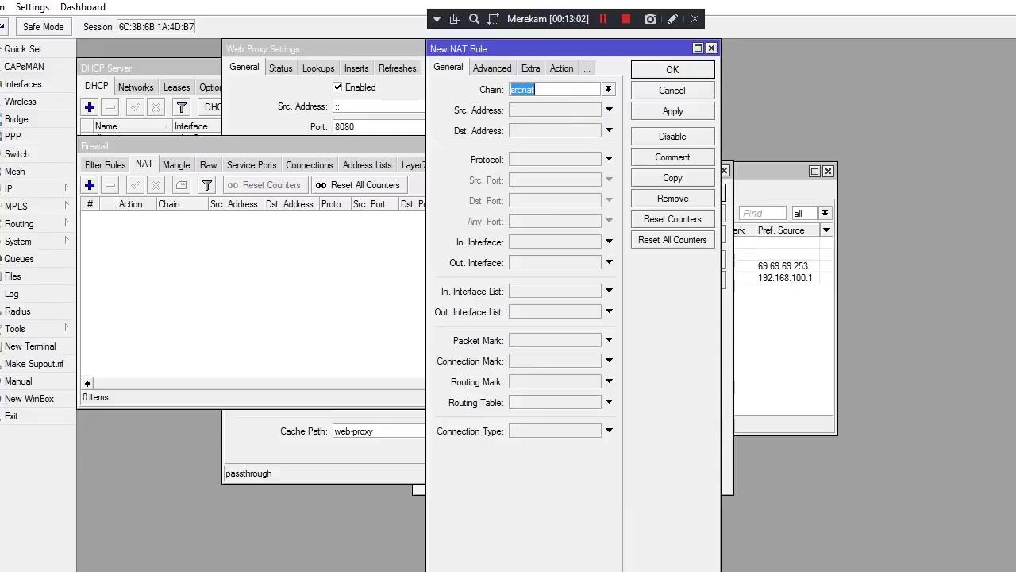
key("alt+Down")
key("Return")
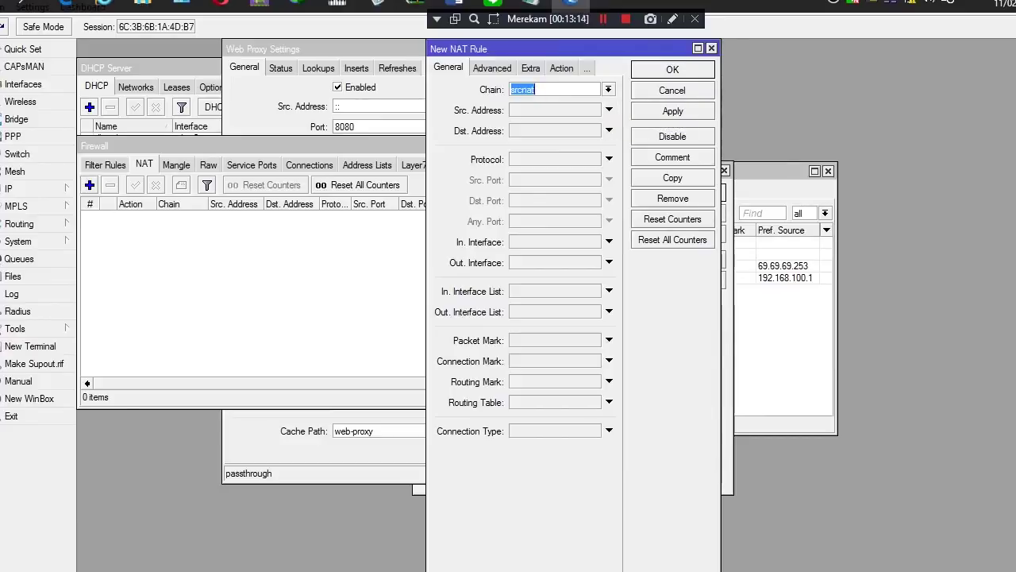
left_click(603, 18)
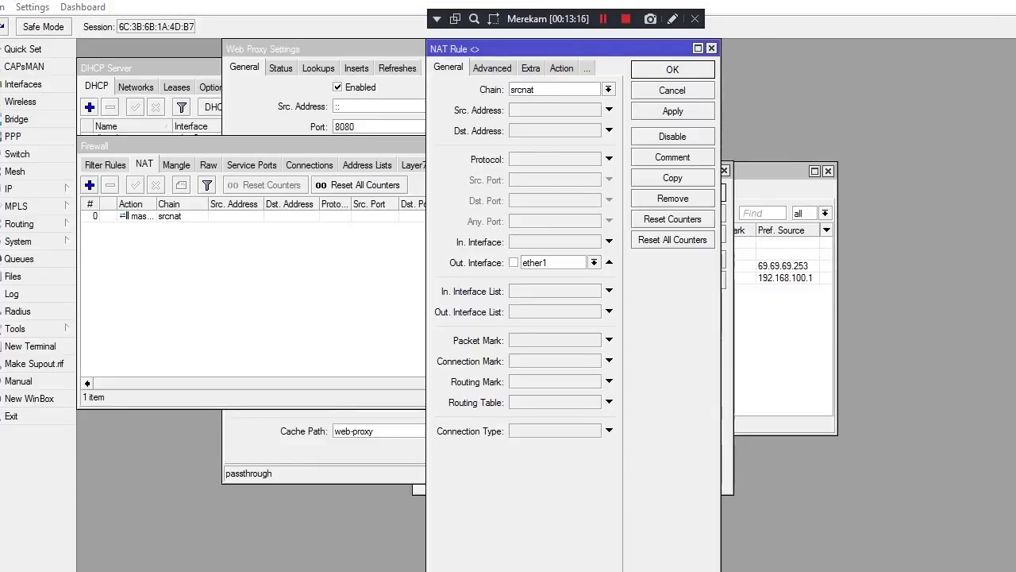
key("Return")
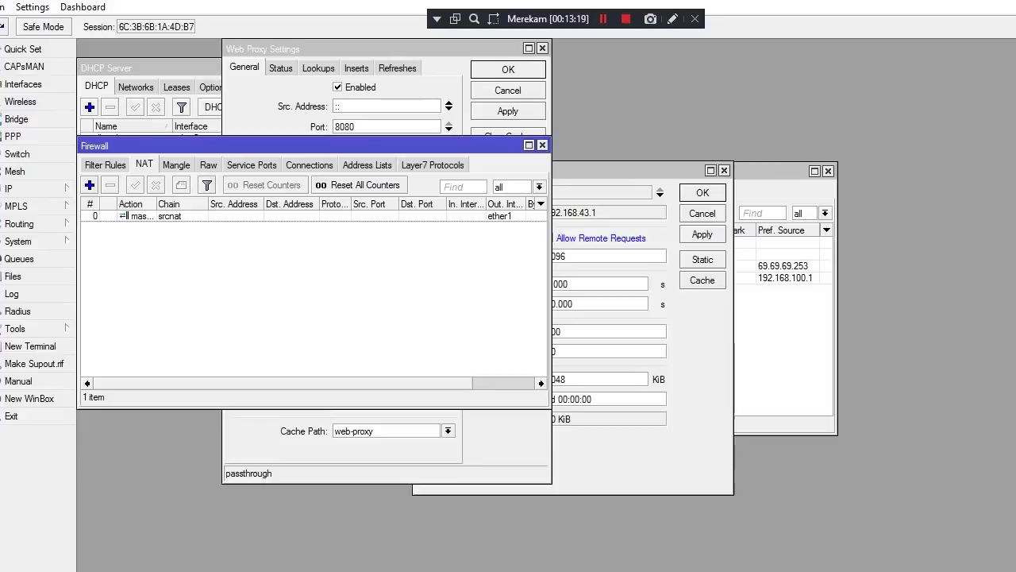
left_click(105, 164)
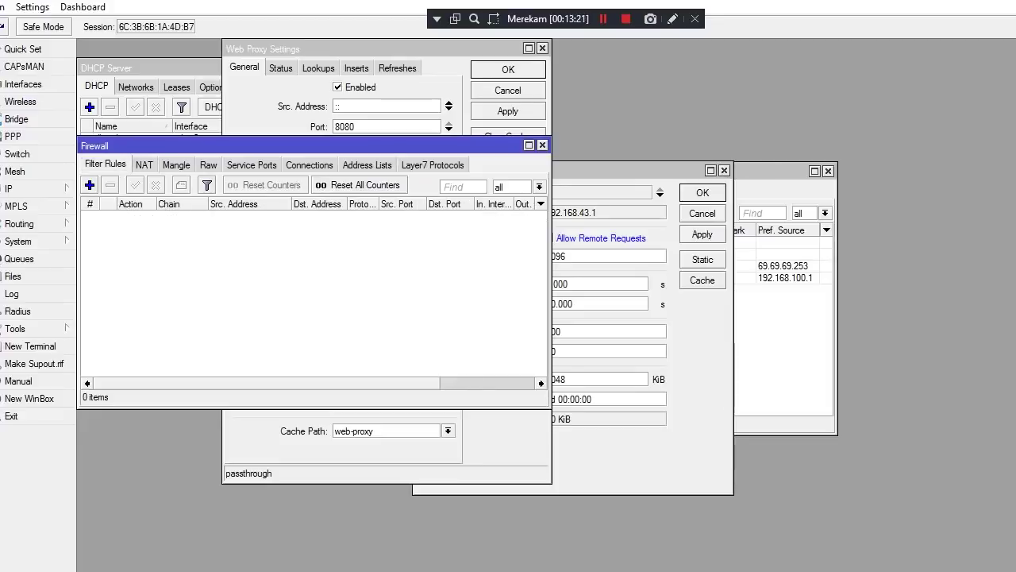
Start a new firewall filter rule with its chain set to input
left_click(88, 184)
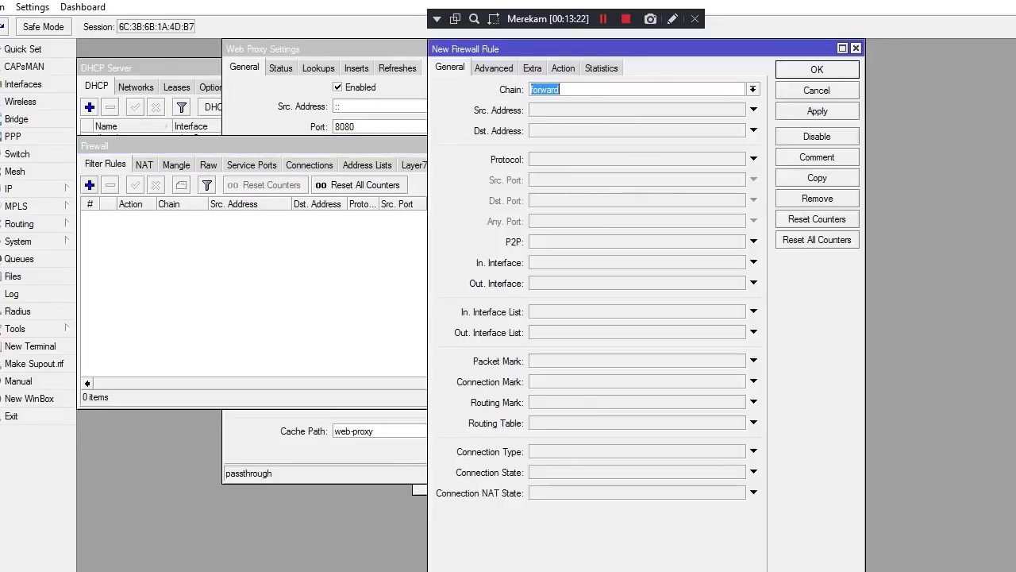
left_click(563, 89)
key("Down")
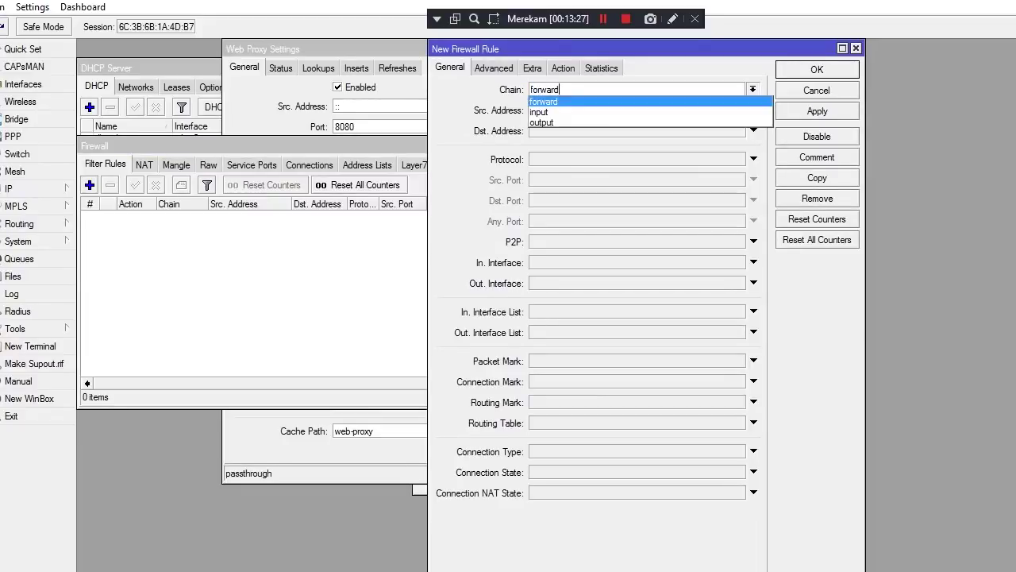
left_click(603, 18)
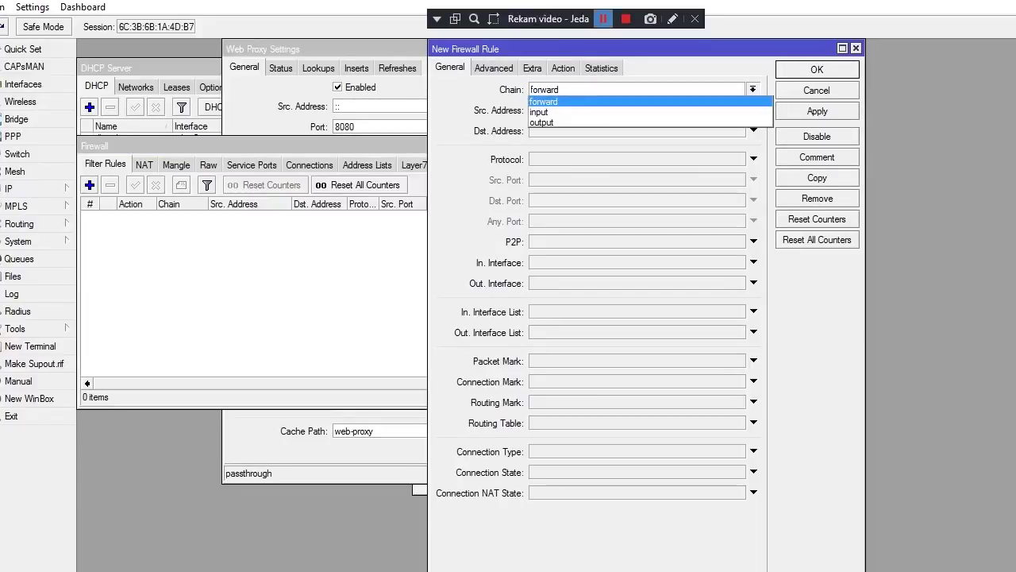
key("Return")
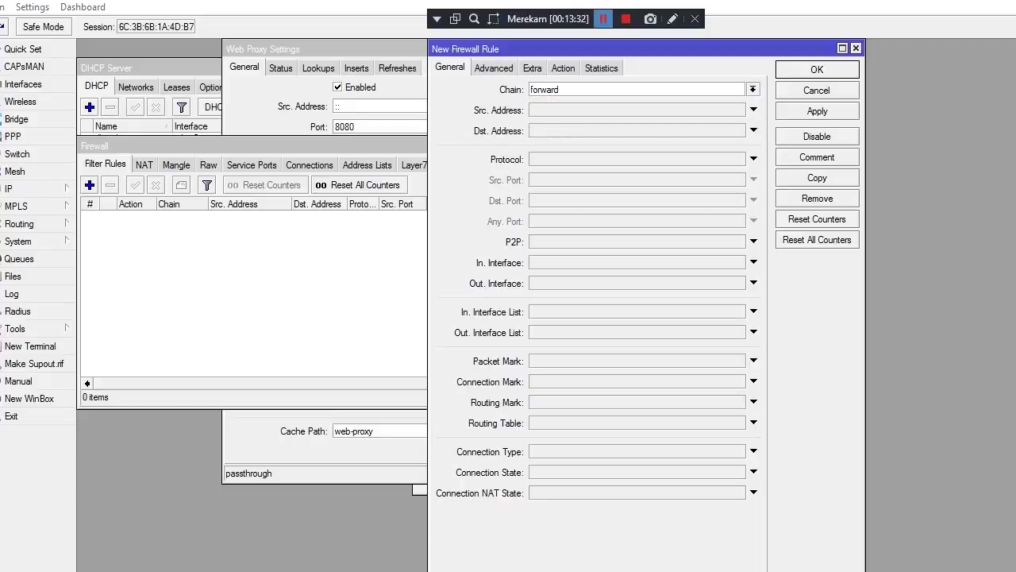
key("Down")
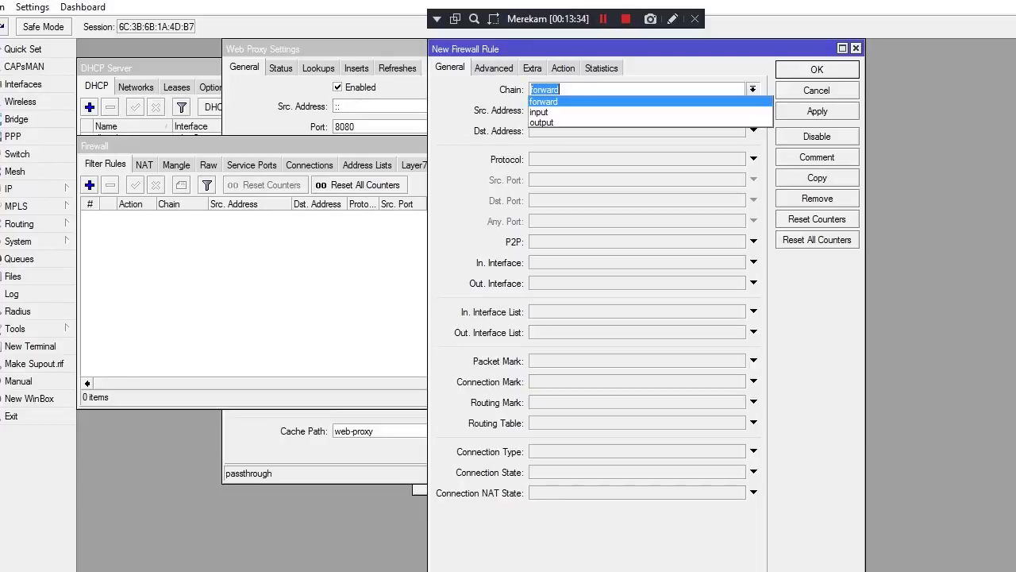
key("Down")
key("Down")
key("Up")
key("Return")
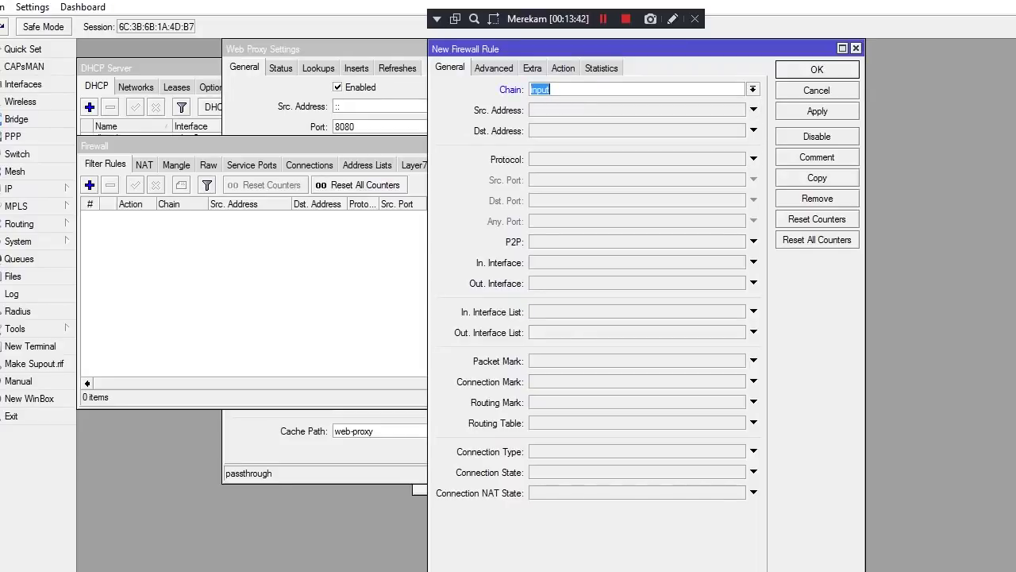
Match protocol icmp and set the rule's action to drop
left_click(754, 158)
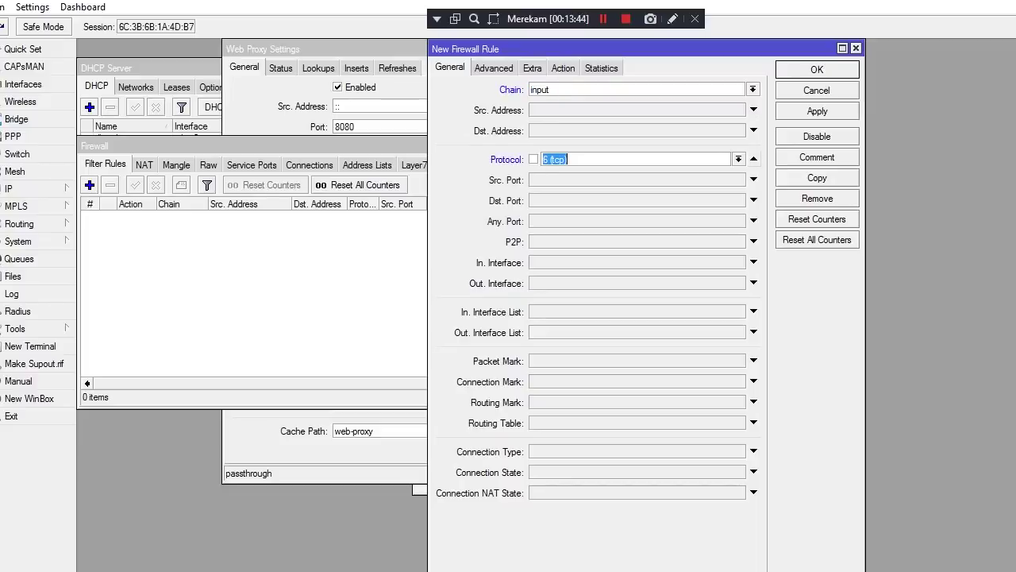
left_click(738, 158)
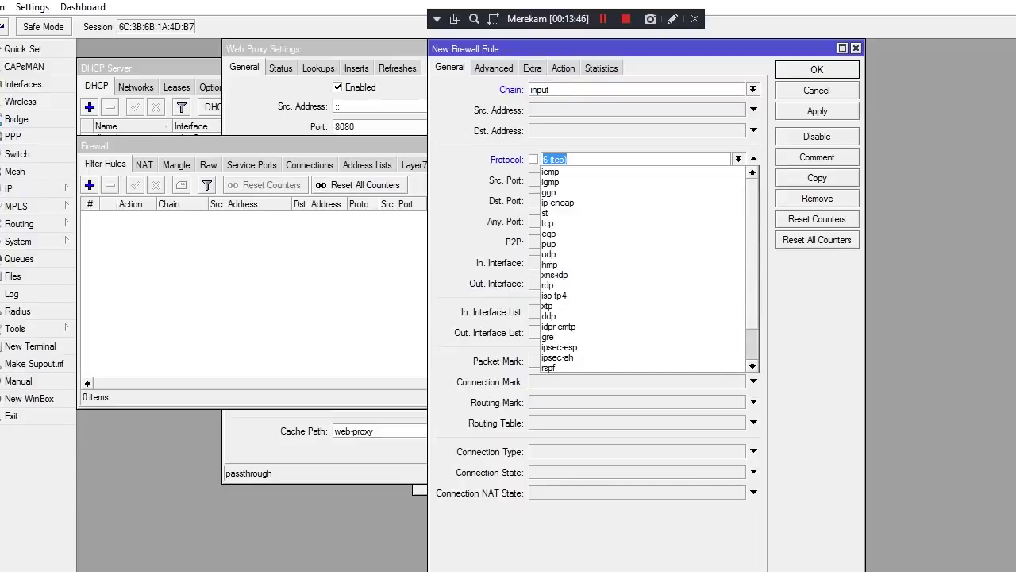
key("Down")
key("Up")
key("Up")
key("Up")
key("Up")
key("Up")
key("Up")
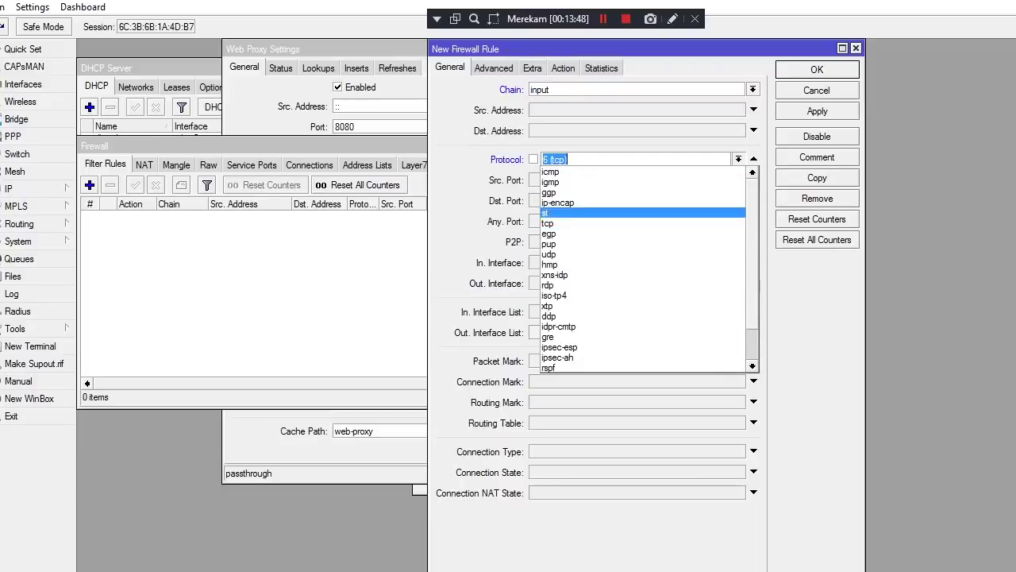
key("Return")
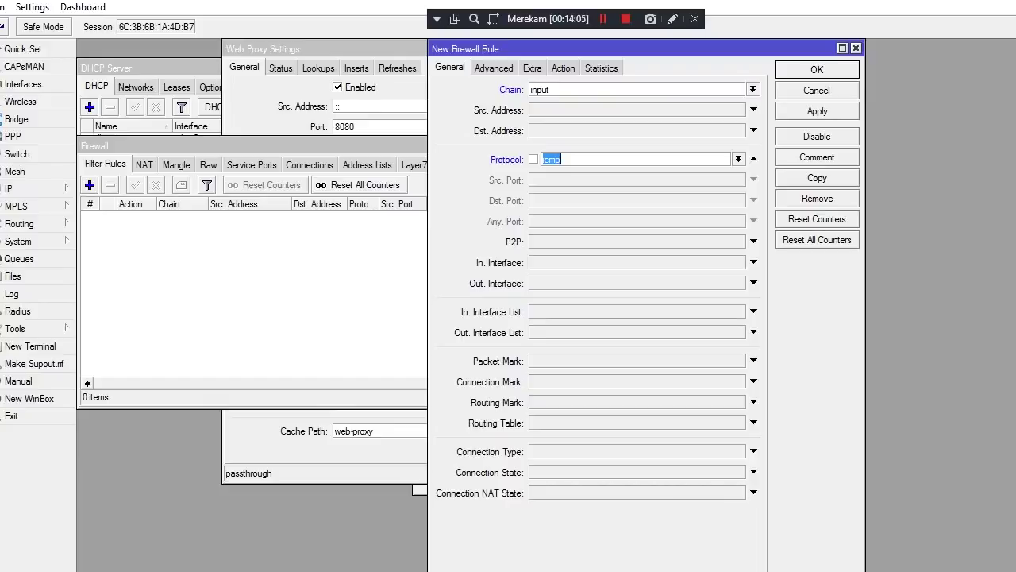
left_click(563, 67)
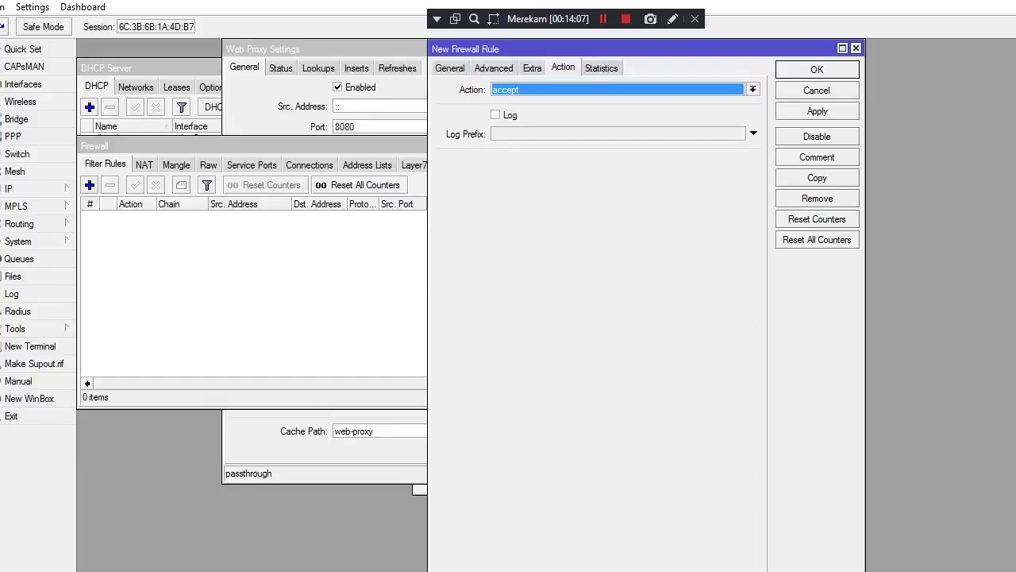
key("alt+Down")
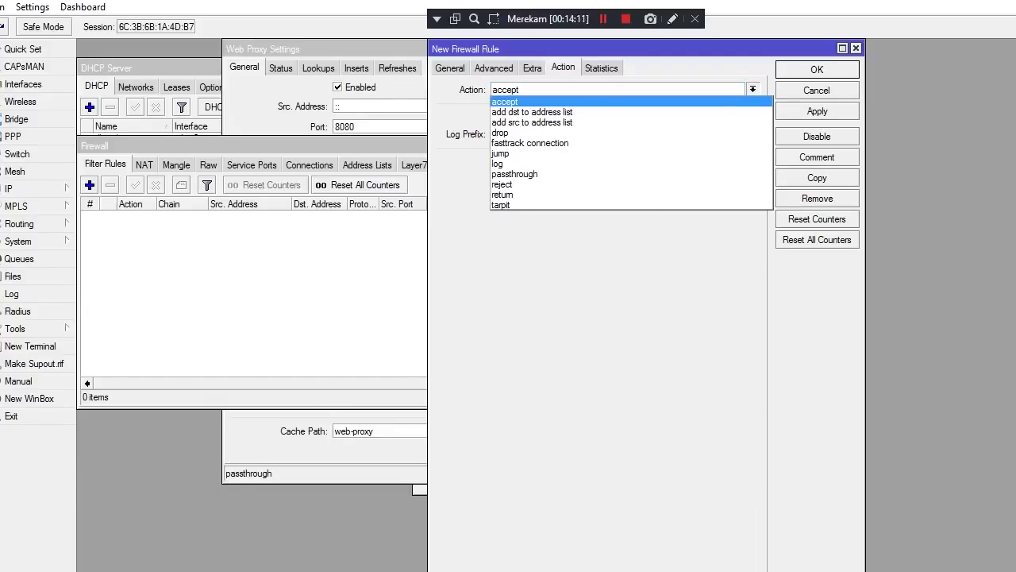
key("Down")
key("Down")
key("Down")
key("Return")
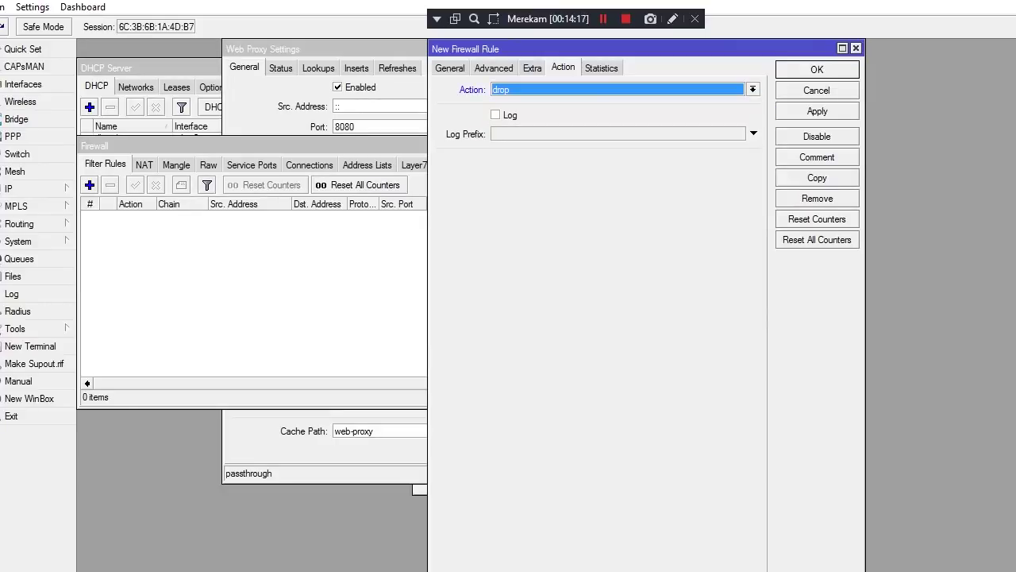
Enable Src. Address on the General tab and begin entering 192.168
key("ctrl+Tab")
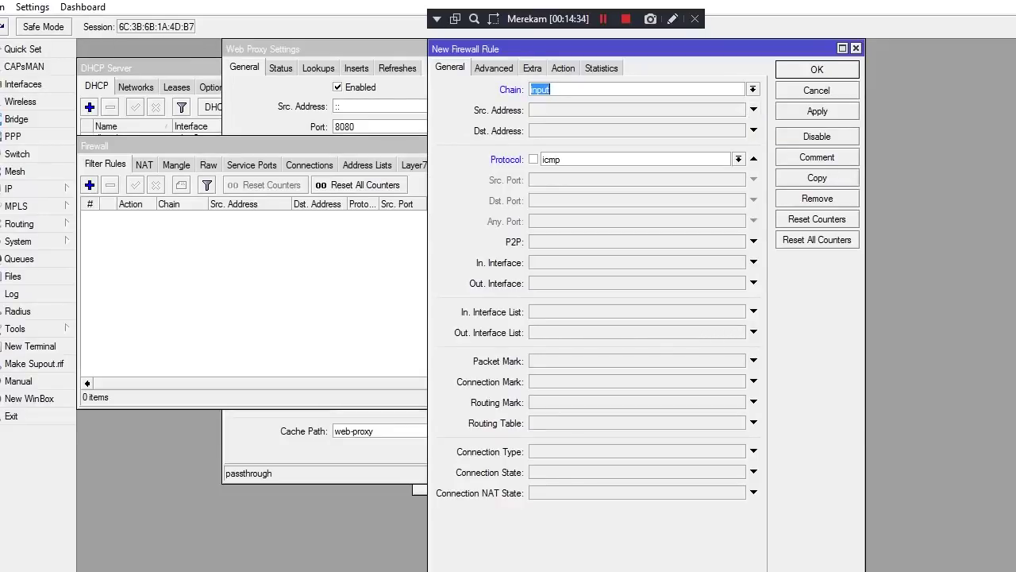
left_click(753, 110)
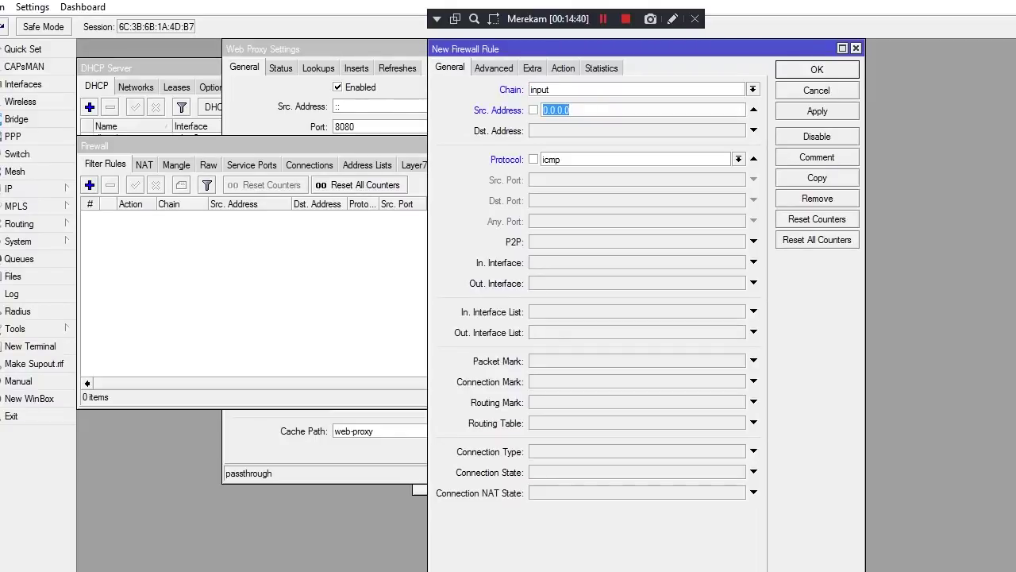
type("192.168")
mouse_move(532, 2)
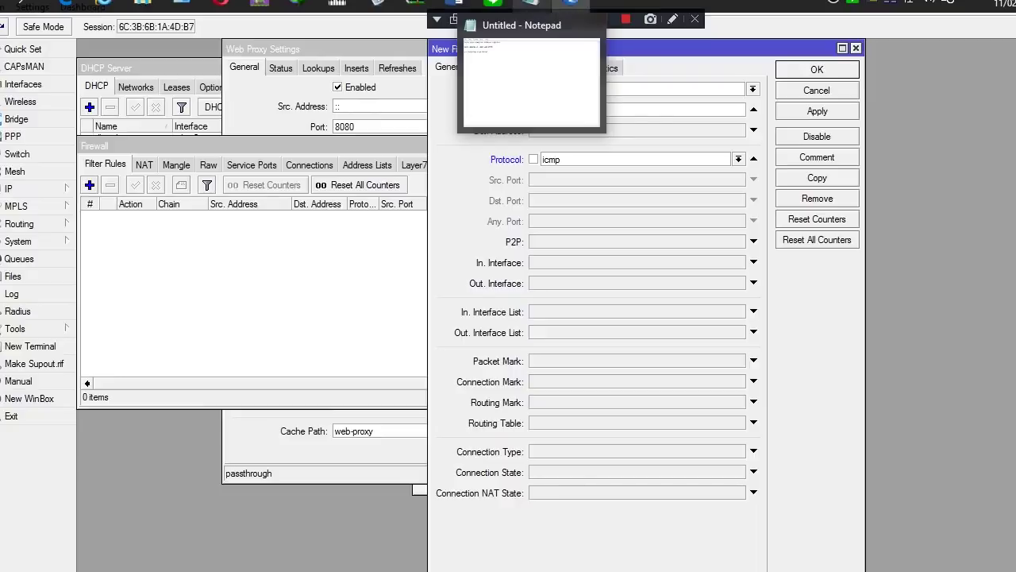
Check the 192.168.100.2-192.168.100.50 range in Word task 12, then return to the WinBox firewall rule
mouse_move(454, 2)
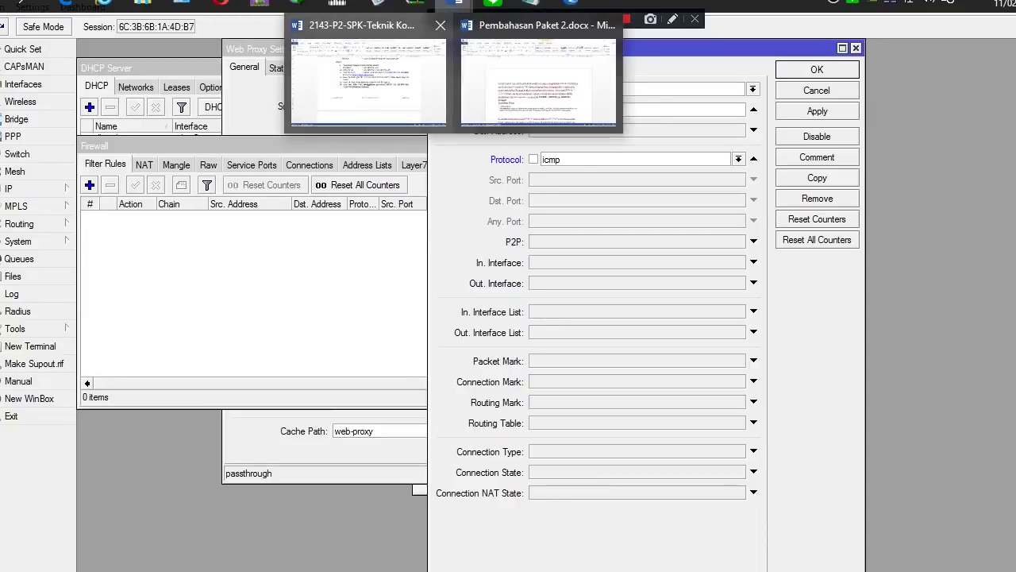
left_click(369, 79)
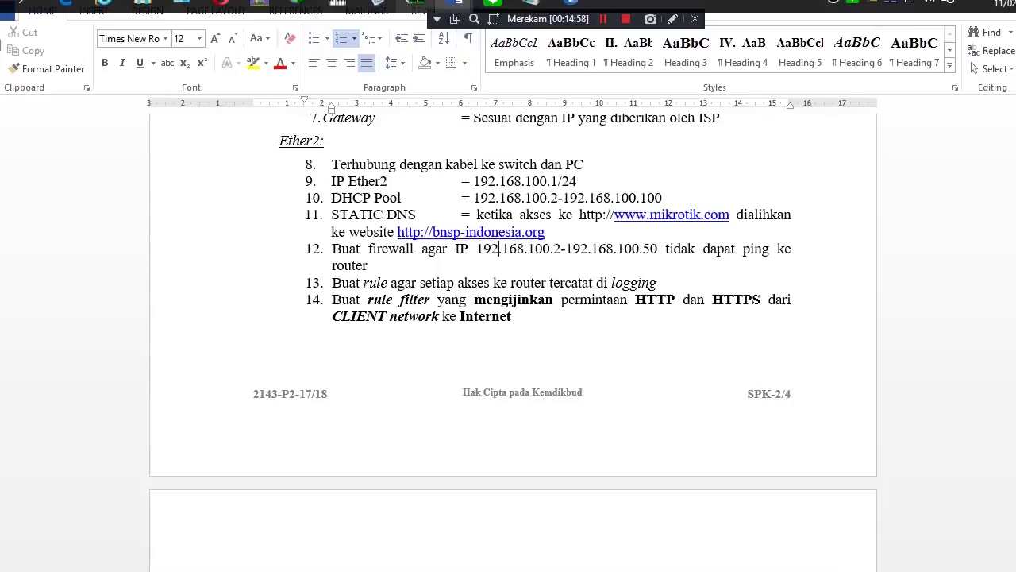
mouse_move(459, 4)
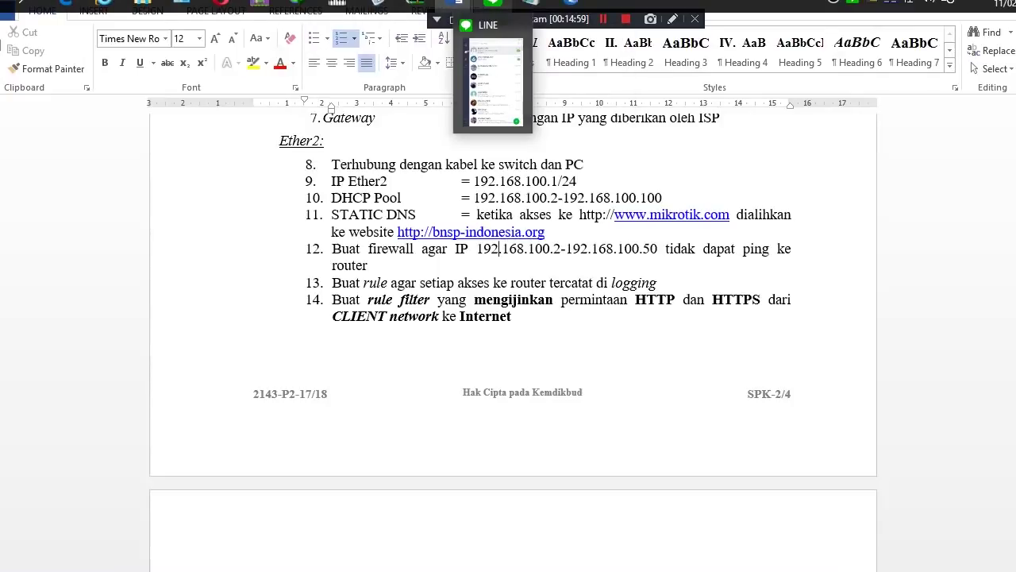
mouse_move(530, 3)
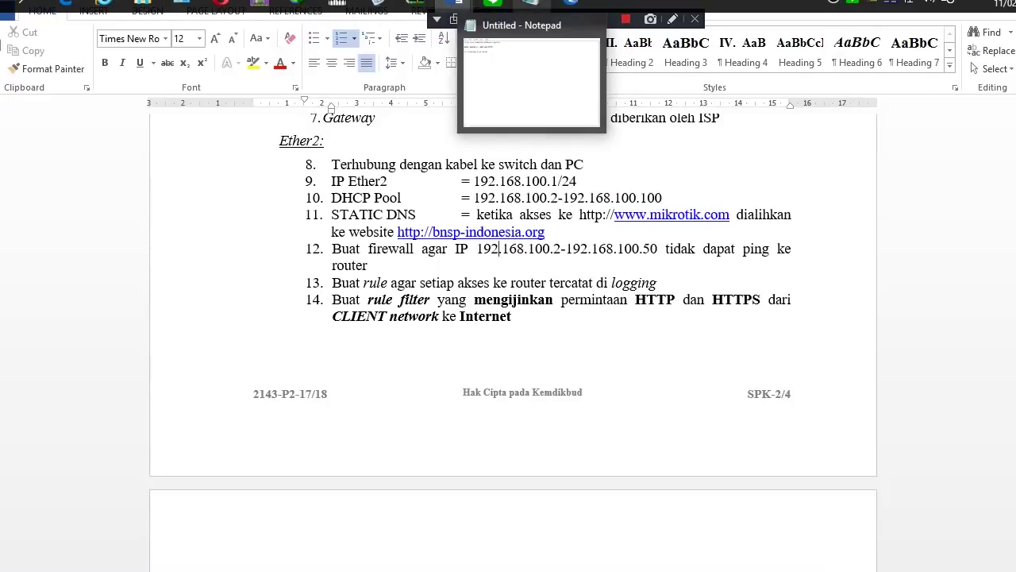
mouse_move(458, 3)
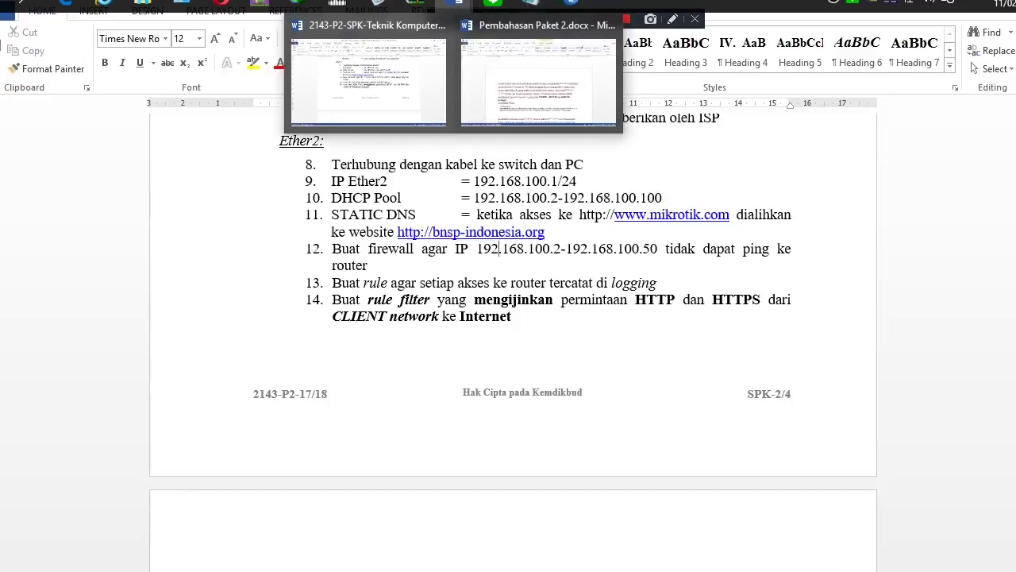
mouse_move(571, 3)
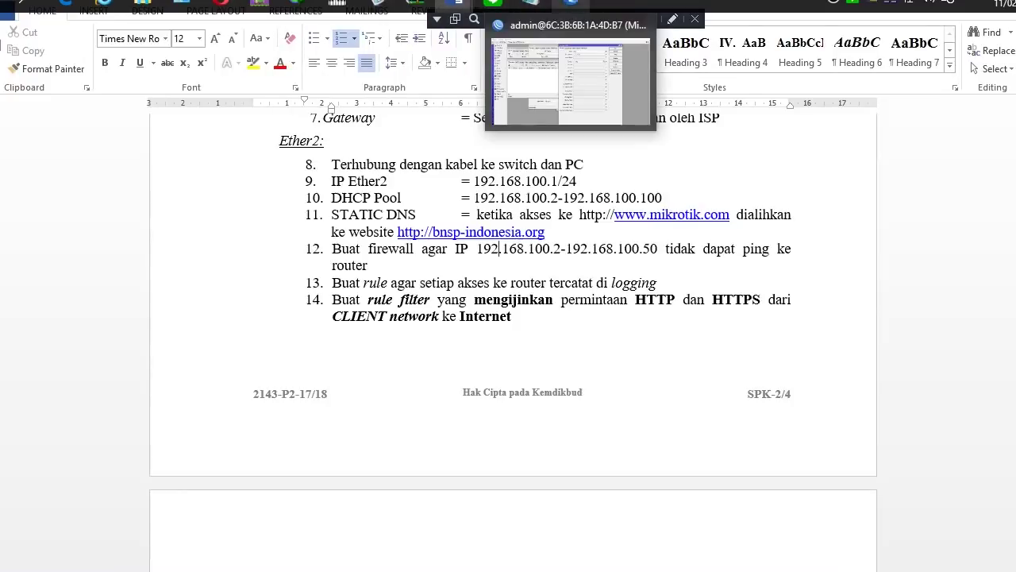
left_click(570, 80)
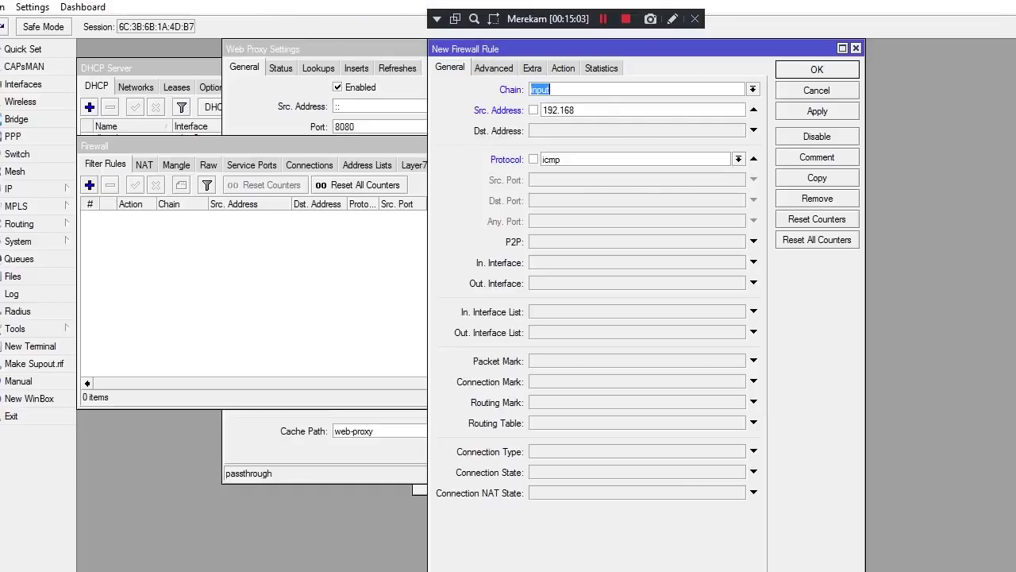
Set the ICMP drop rule's source address to 192.168.100.2-192.168.100.50, apply it, and close the form
left_click(574, 109)
type("192.168.")
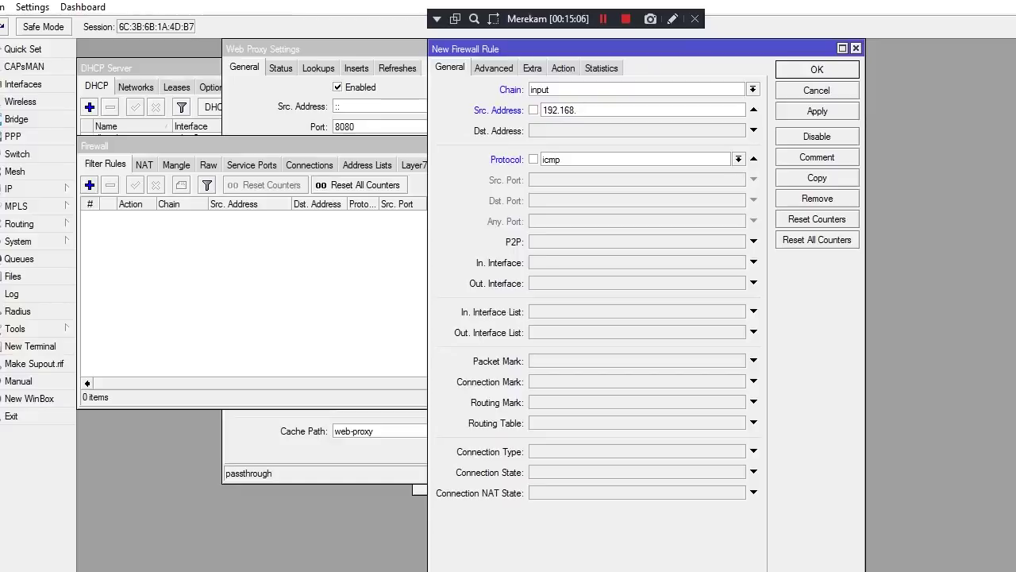
type("100.2 -")
key("BackSpace")
type("-192.168")
type("100")
key("BackSpace")
key("BackSpace")
key("BackSpace")
type(".100")
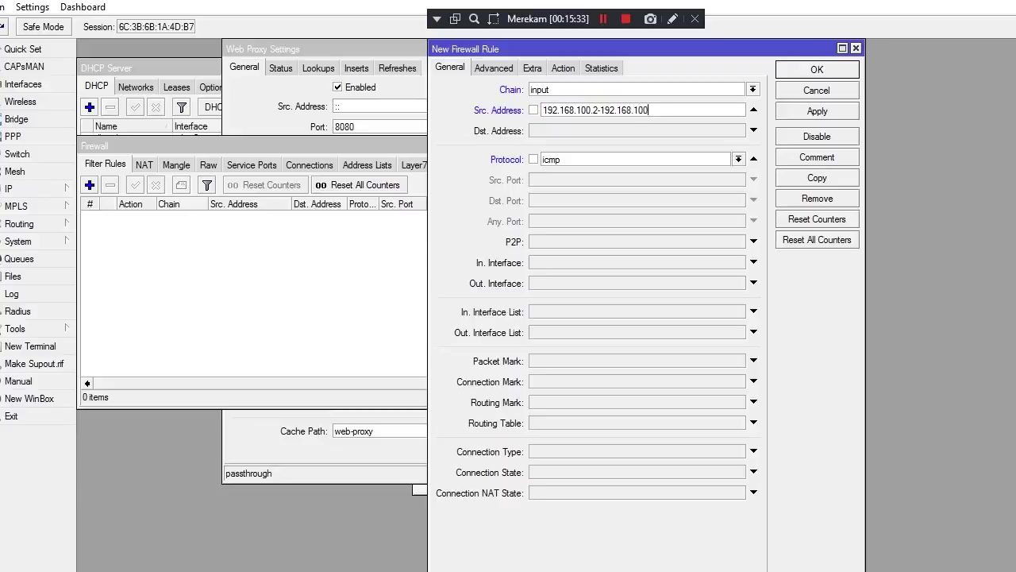
type(".50")
left_click(817, 110)
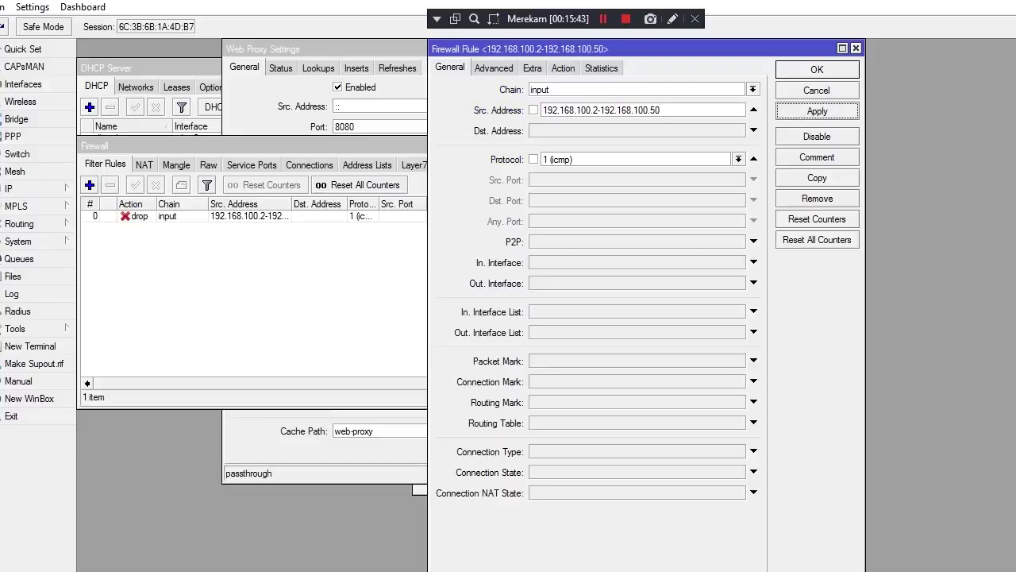
key("Escape")
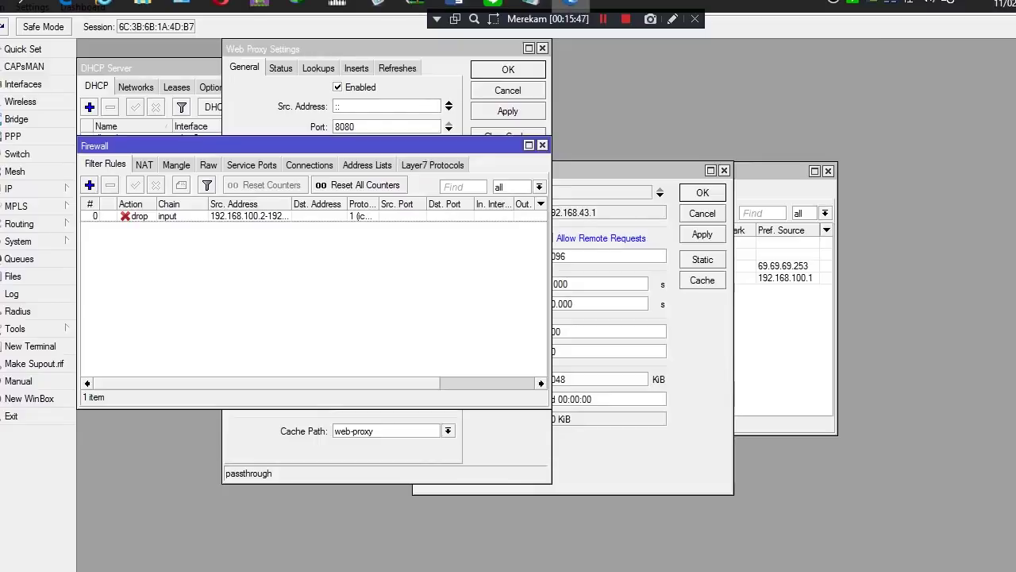
Highlight task 13's line about logging every router access in Word, then go back to WinBox
mouse_move(571, 3)
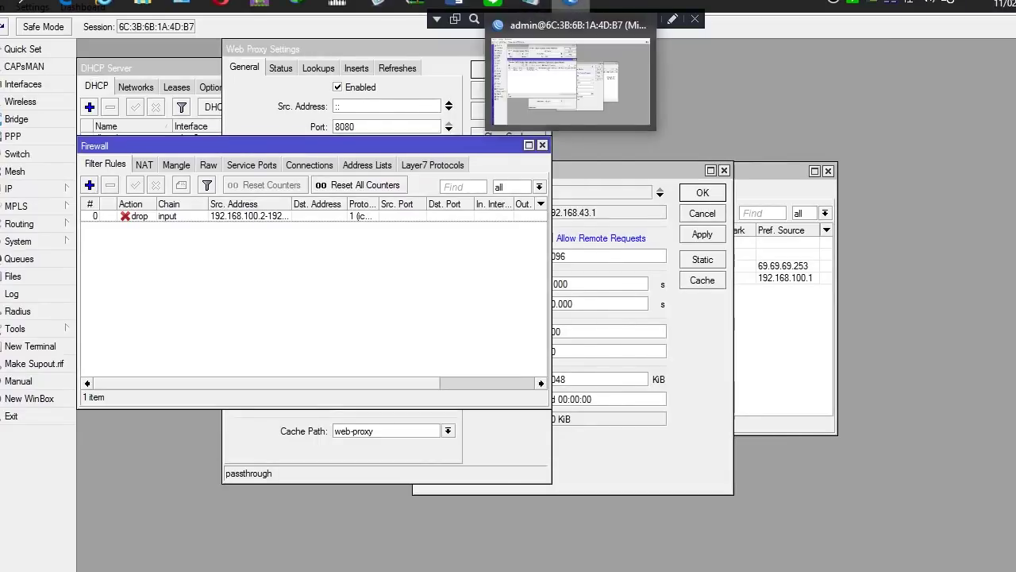
left_click(572, 4)
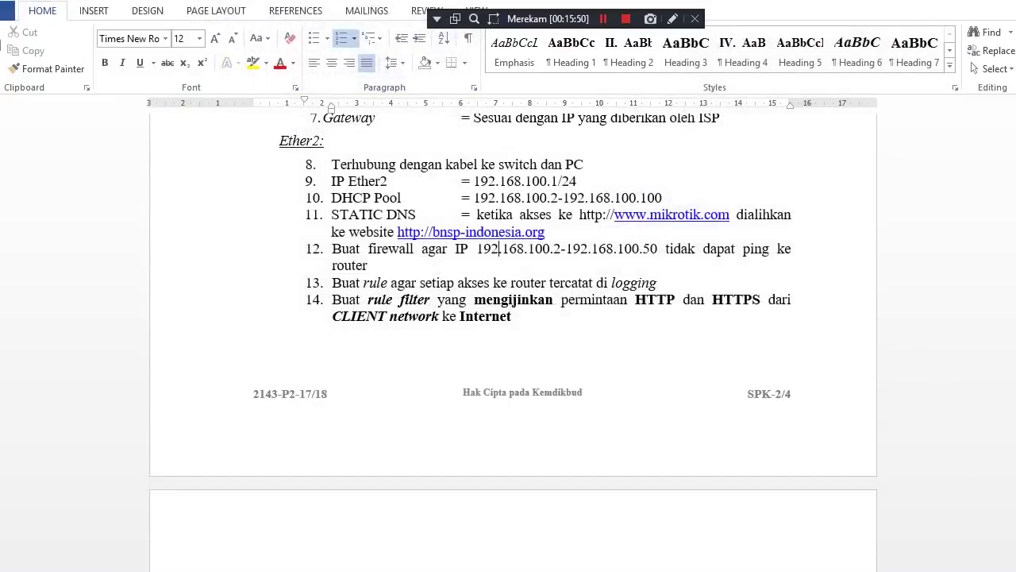
left_click_drag(1013, 316, 1013, 321)
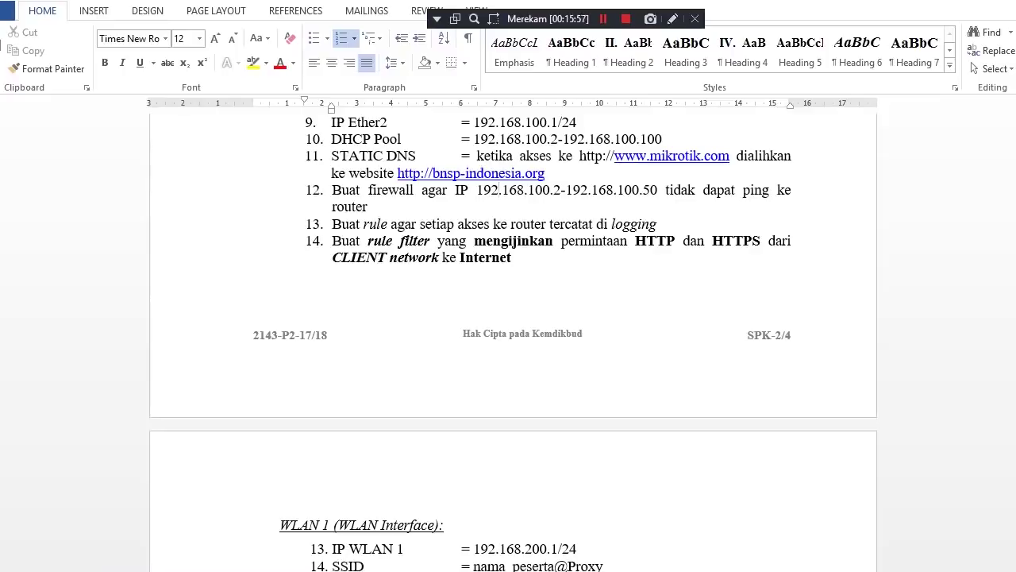
key("shift+Right")
key("shift+Right")
key("shift+Right")
key("shift+Right")
key("shift+Right")
key("shift+Right")
key("shift+Right")
key("shift+Right")
key("shift+Right")
key("shift+Right")
key("shift+Right")
key("shift+Right")
key("shift+Right")
key("shift+Right")
key("Left")
key("shift+Right")
key("shift+Right")
key("shift+Right")
key("shift+Right")
key("shift+Right")
key("shift+Right")
key("shift+Right")
key("shift+Right")
key("shift+Right")
key("shift+Right")
key("shift+Right")
key("shift+Right")
key("shift+Right")
key("shift+Right")
key("shift+Right")
key("shift+Right")
key("shift+Right")
key("shift+Right")
key("shift+Right")
key("shift+Right")
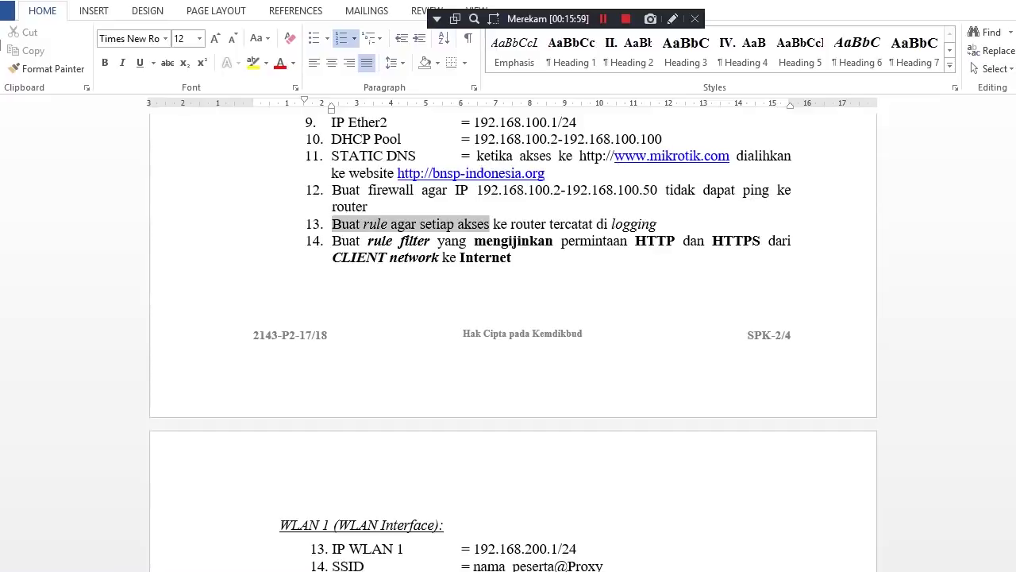
key("Left")
key("shift+End")
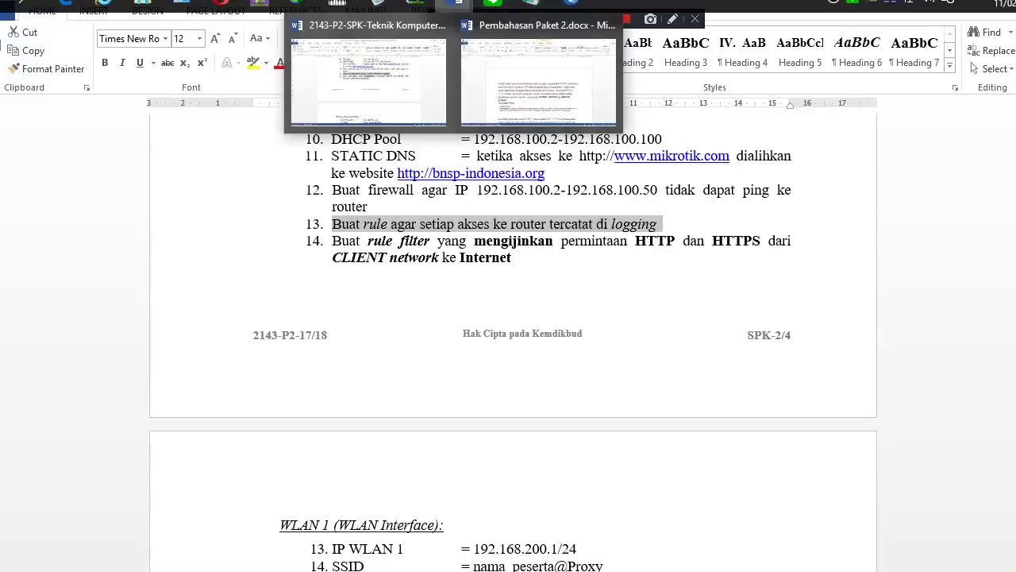
left_click(571, 5)
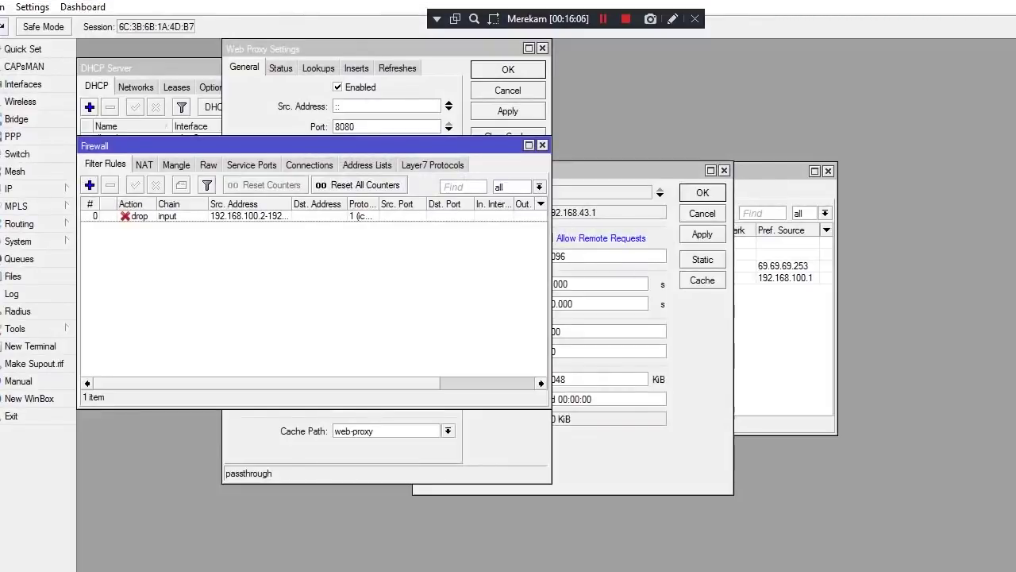
Add a new firewall filter rule, keeping its chain set to forward
left_click(16, 188)
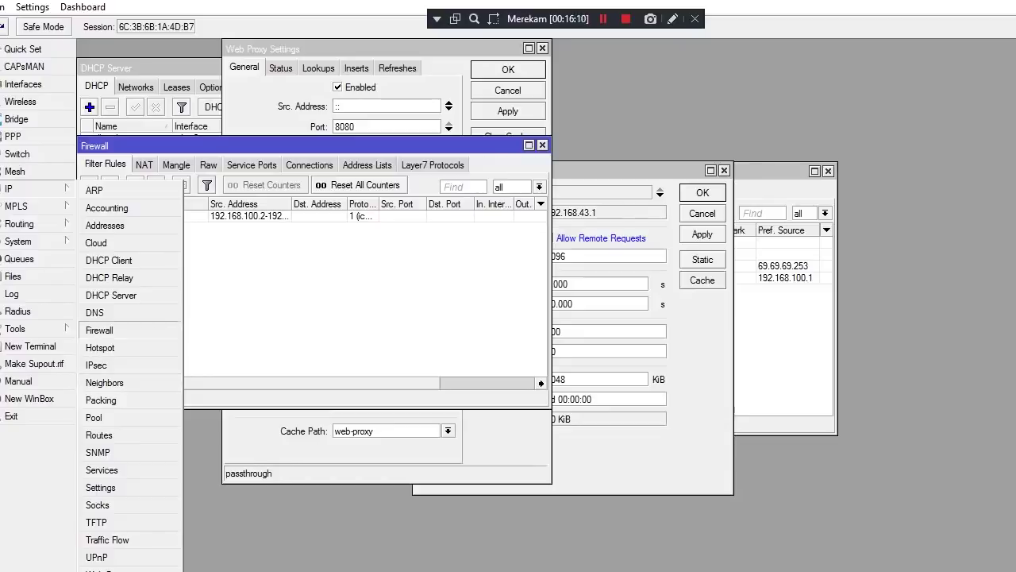
key("Escape")
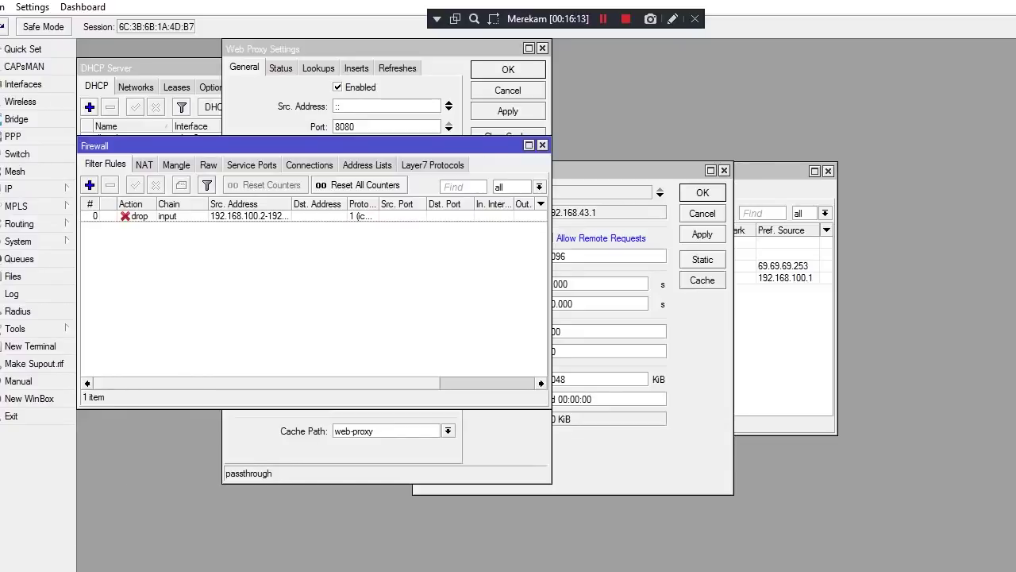
left_click(90, 184)
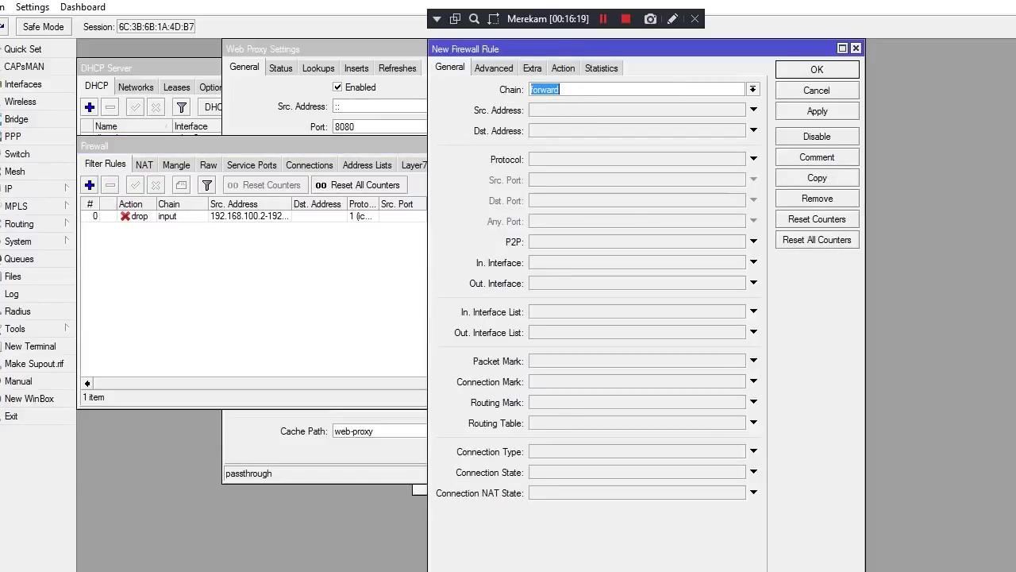
key("alt+Down")
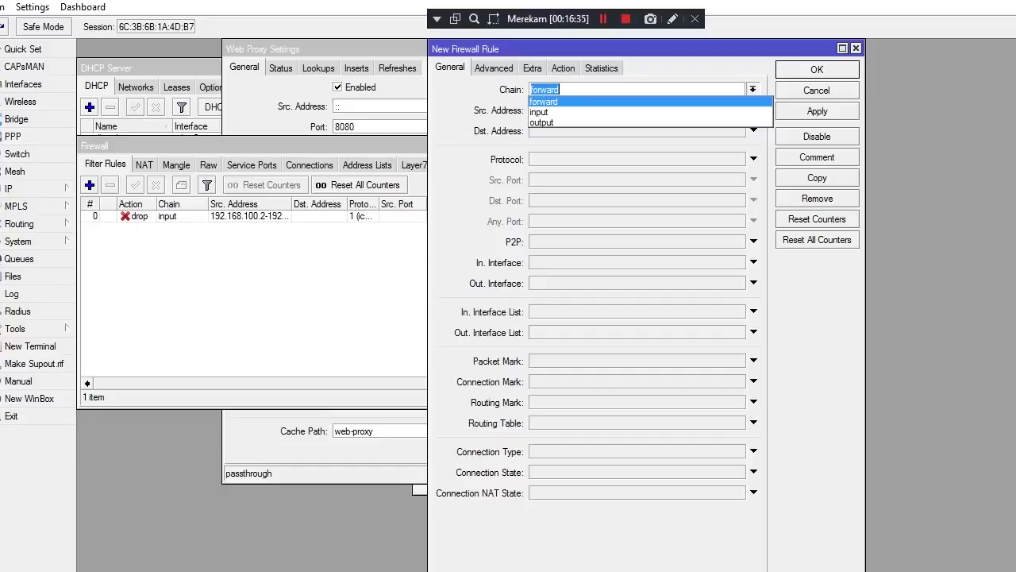
key("Return")
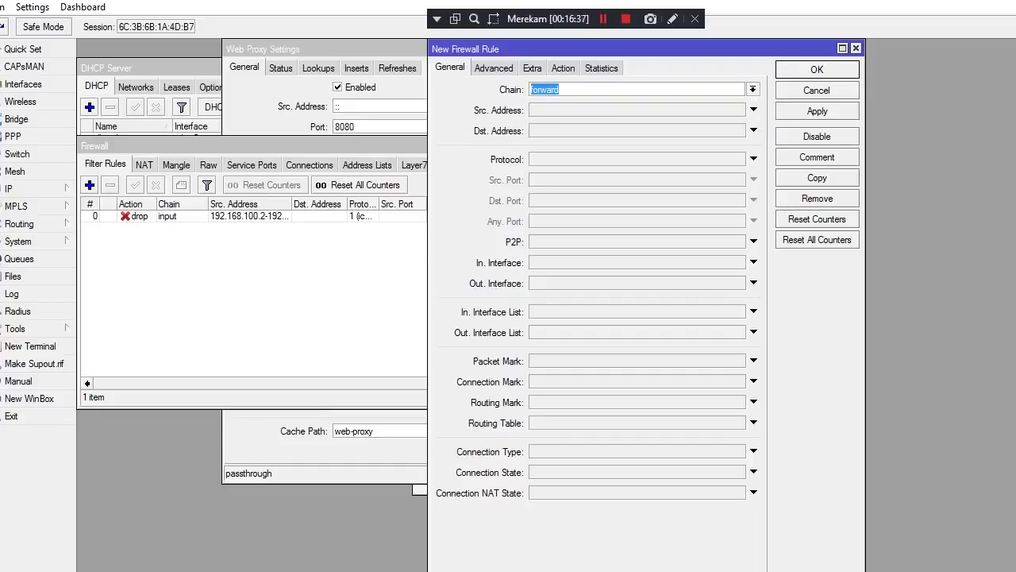
Set the rule's action to log, enable logging, and enter log prefix aku
left_click(563, 67)
left_click(752, 90)
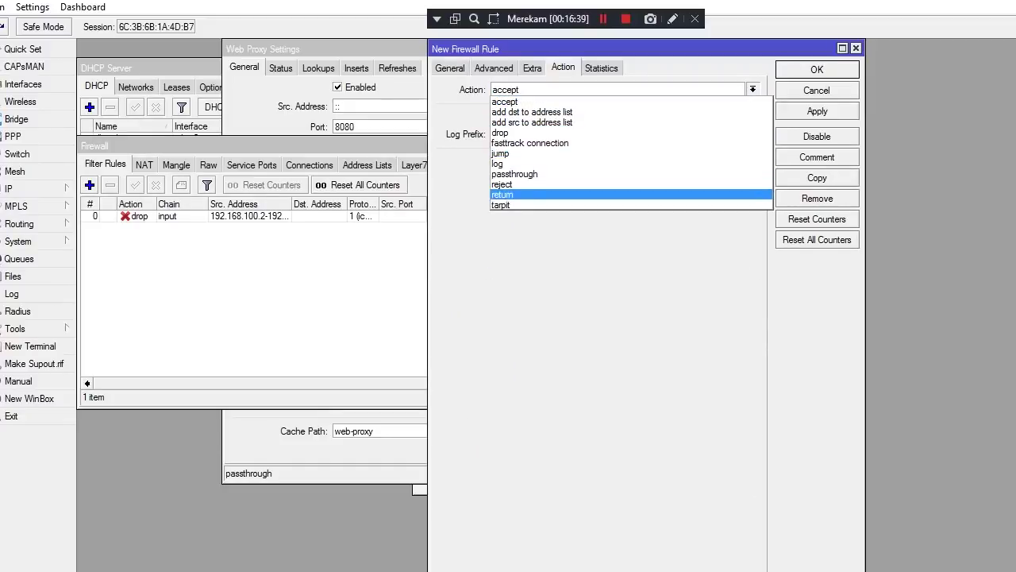
key("Escape")
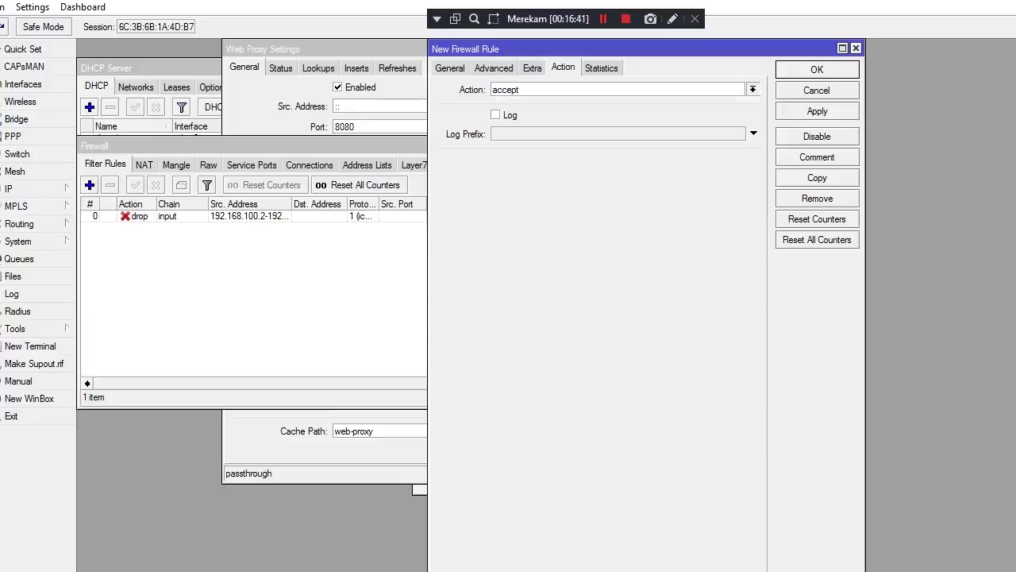
key("Down")
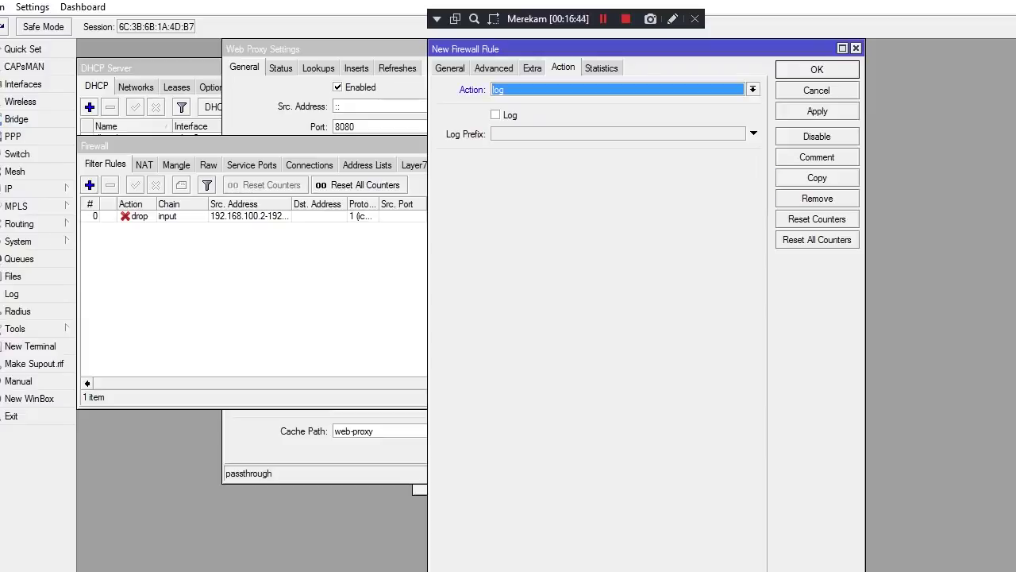
key("Tab")
key("space")
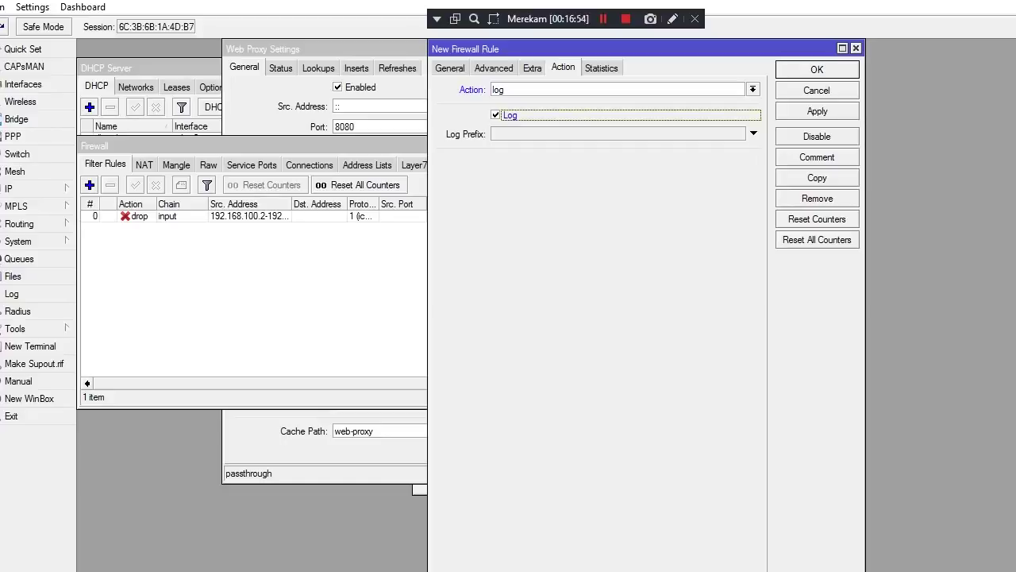
left_click(753, 134)
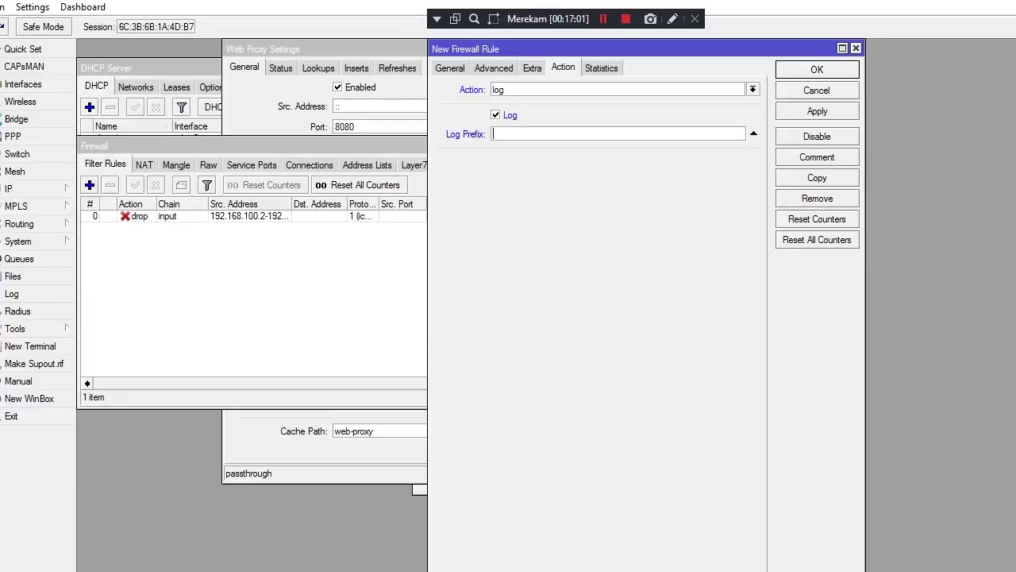
type("aku")
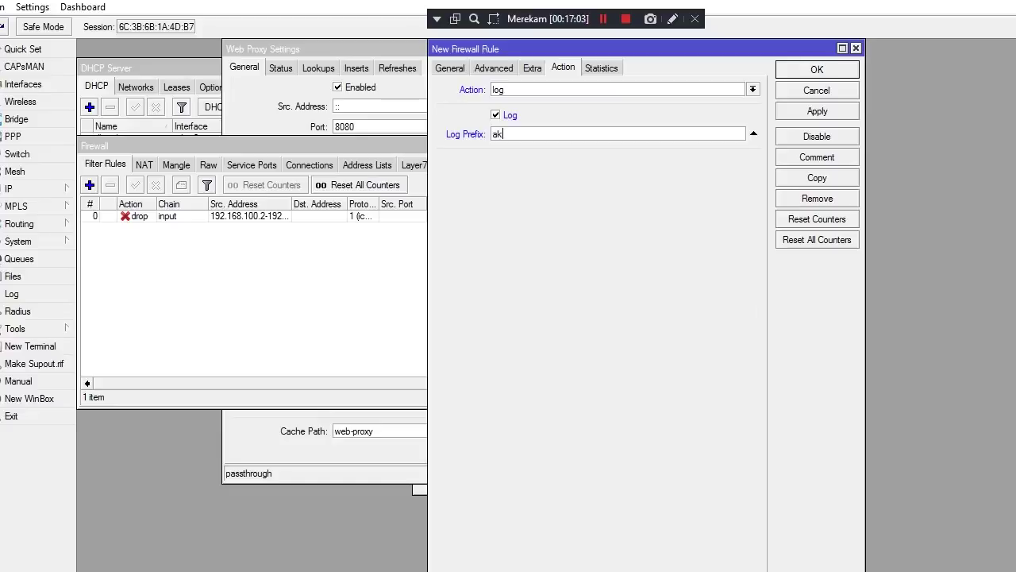
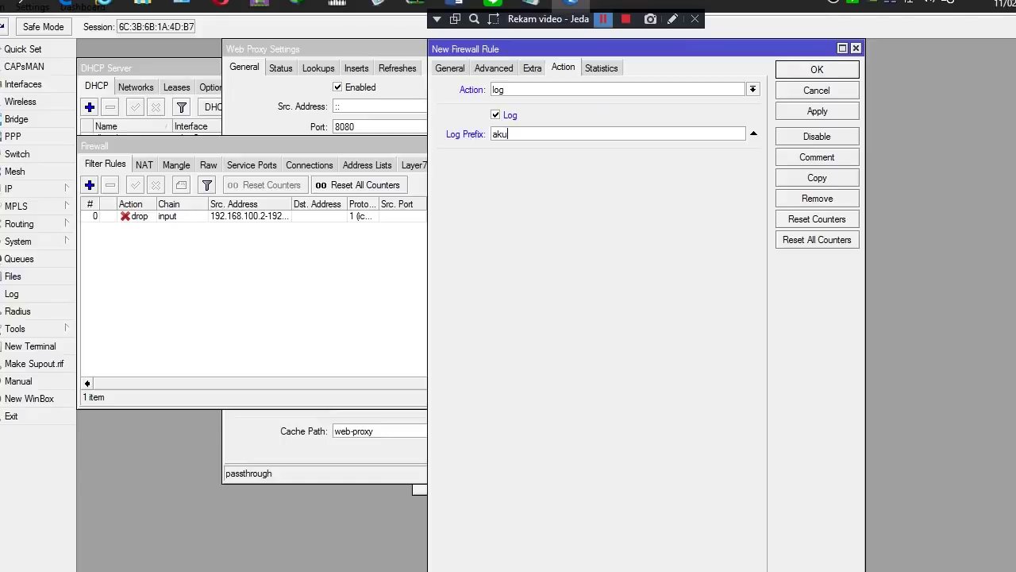
Change the aku log rule's chain from forward to input, apply it, and close the editor
key("Return")
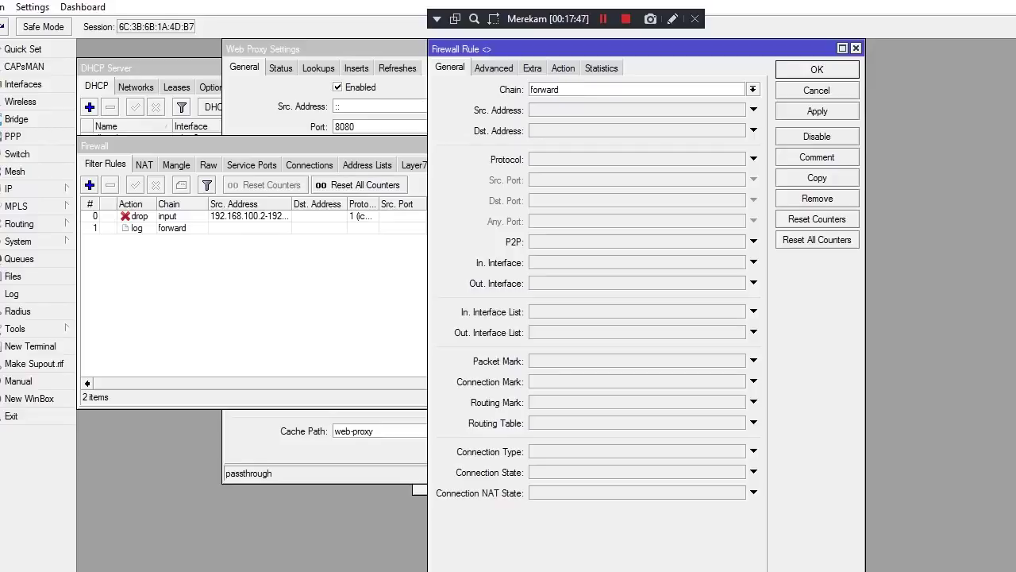
key("Down")
key("Down")
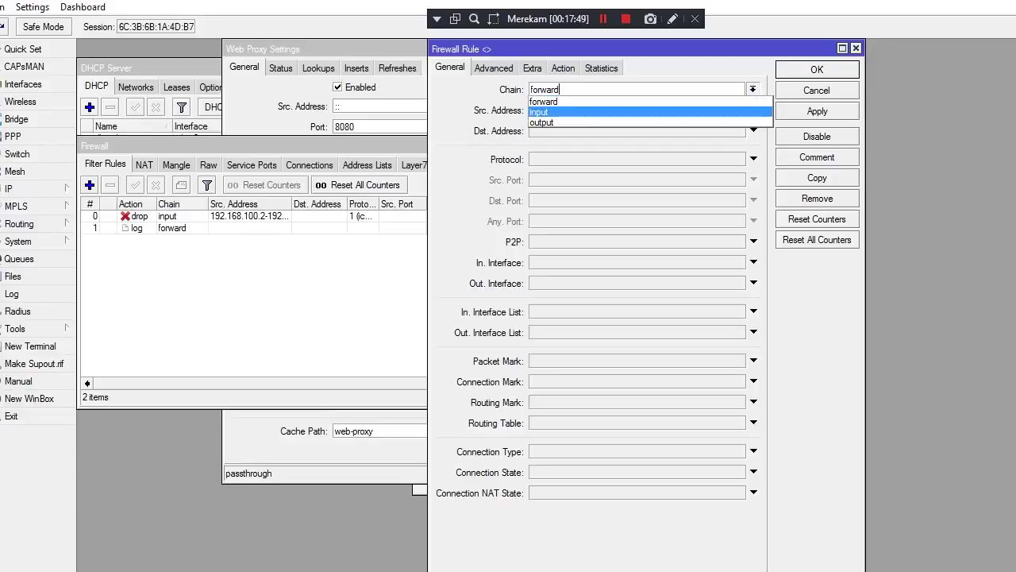
key("Return")
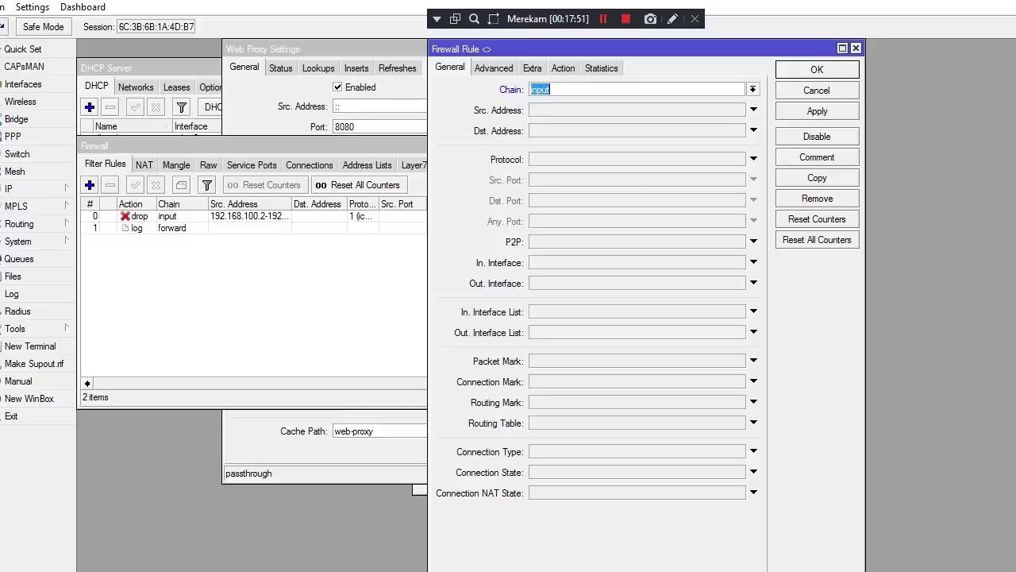
key("ctrl+shift+Tab")
key("ctrl+shift+Tab")
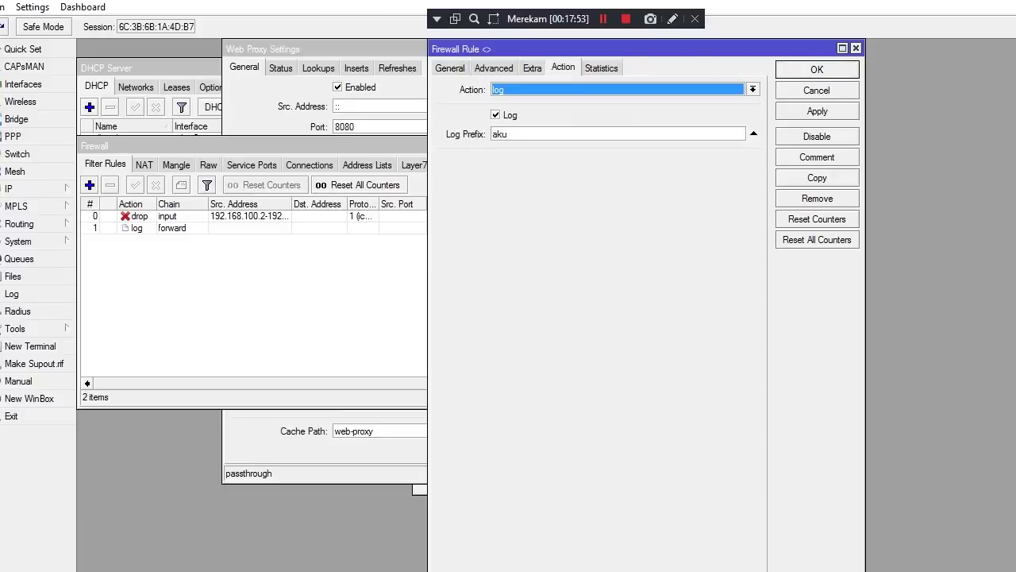
key("alt+a")
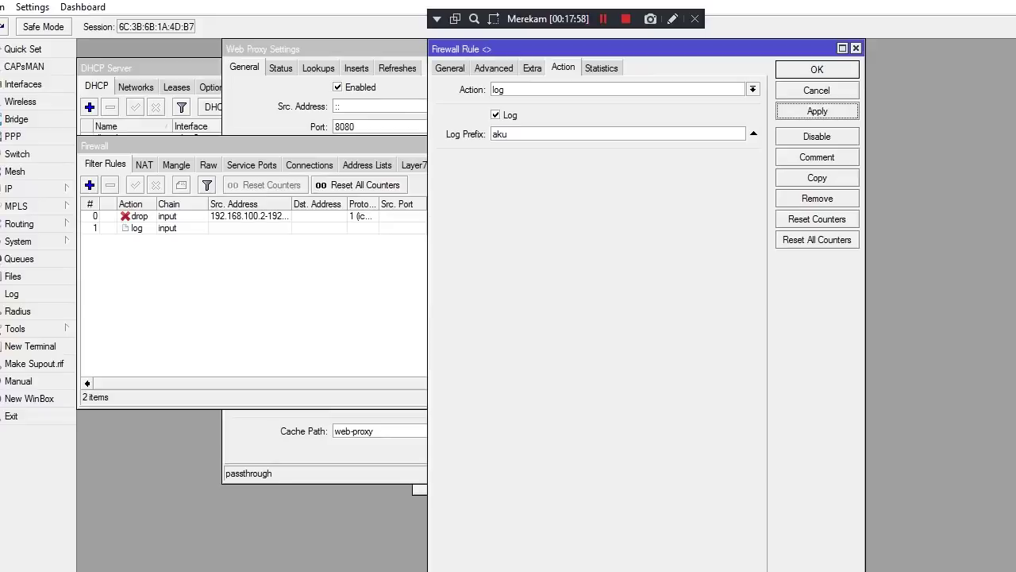
key("Return")
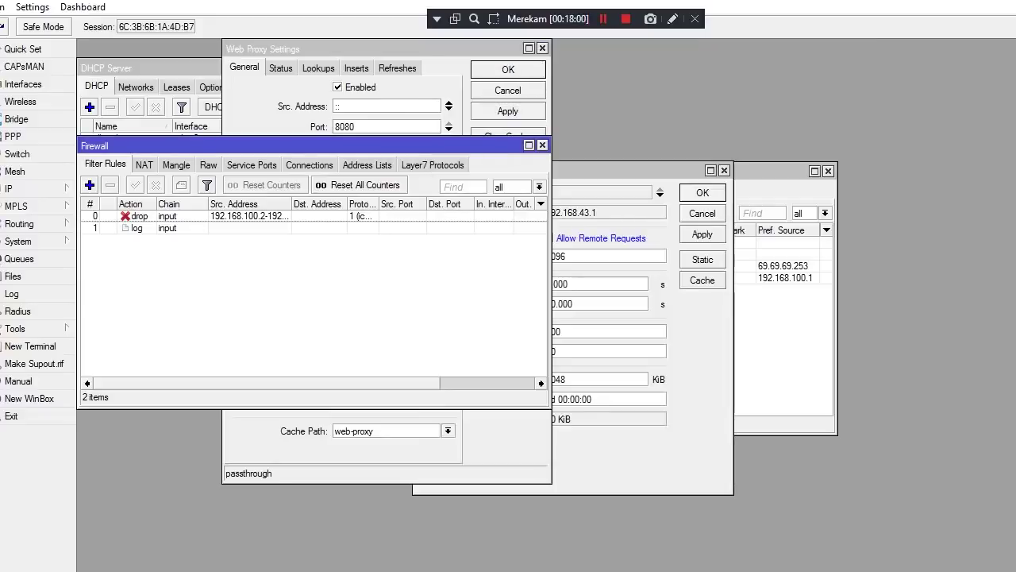
Select task 14 on allowing HTTP and HTTPS in the Word exam document, then return to Winbox
mouse_move(533, 4)
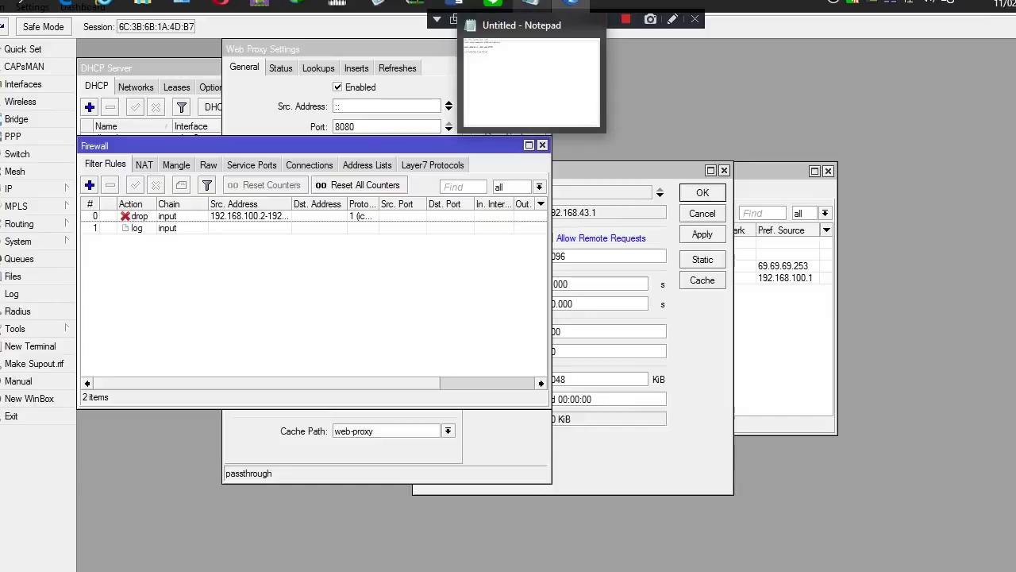
mouse_move(455, 4)
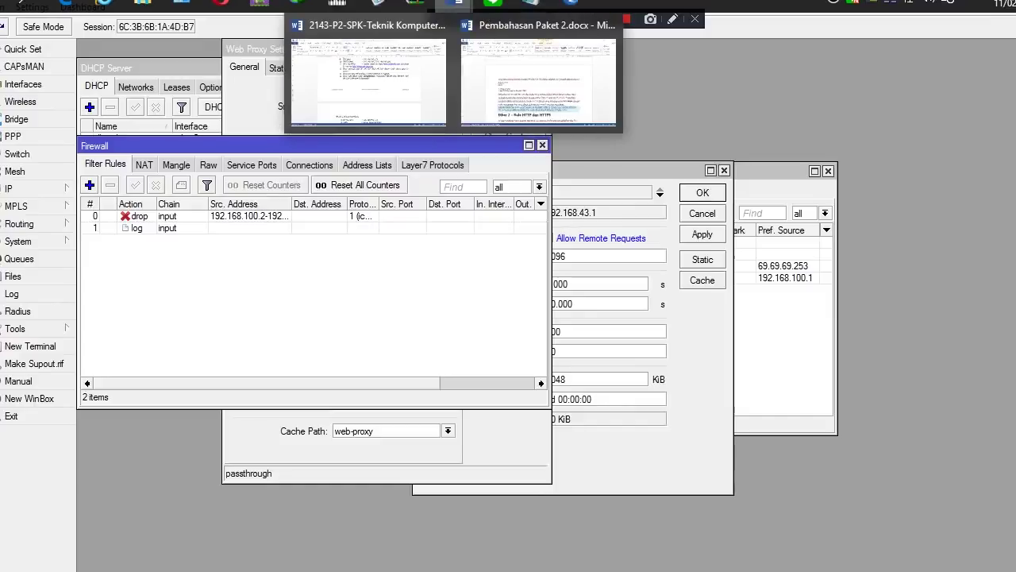
left_click(368, 84)
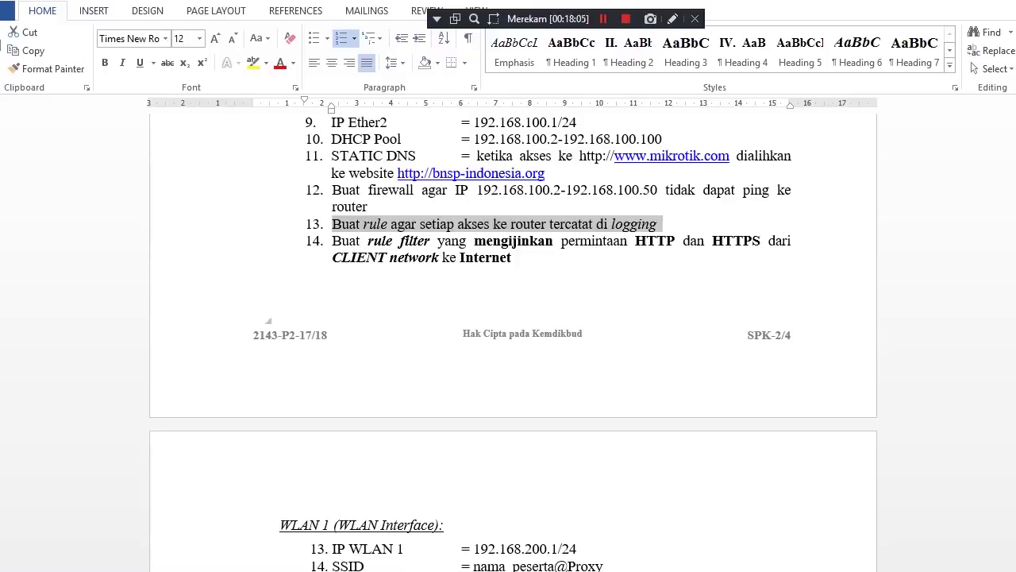
left_click_drag(331, 241, 521, 257)
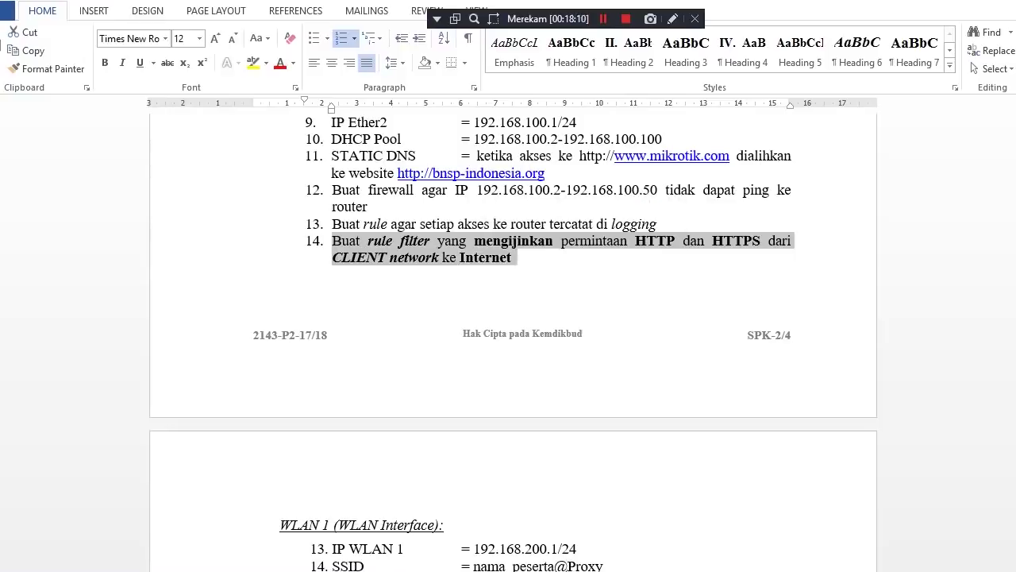
key("alt+Tab")
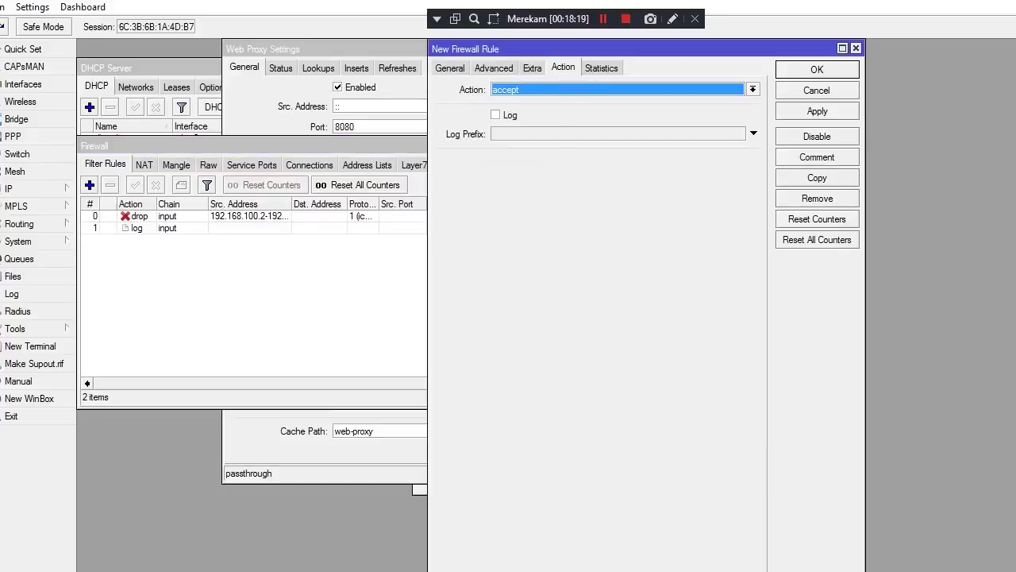
Keep the new firewall rule's chain set to forward
key("ctrl+Tab")
key("ctrl+shift+Tab")
key("ctrl+shift+Tab")
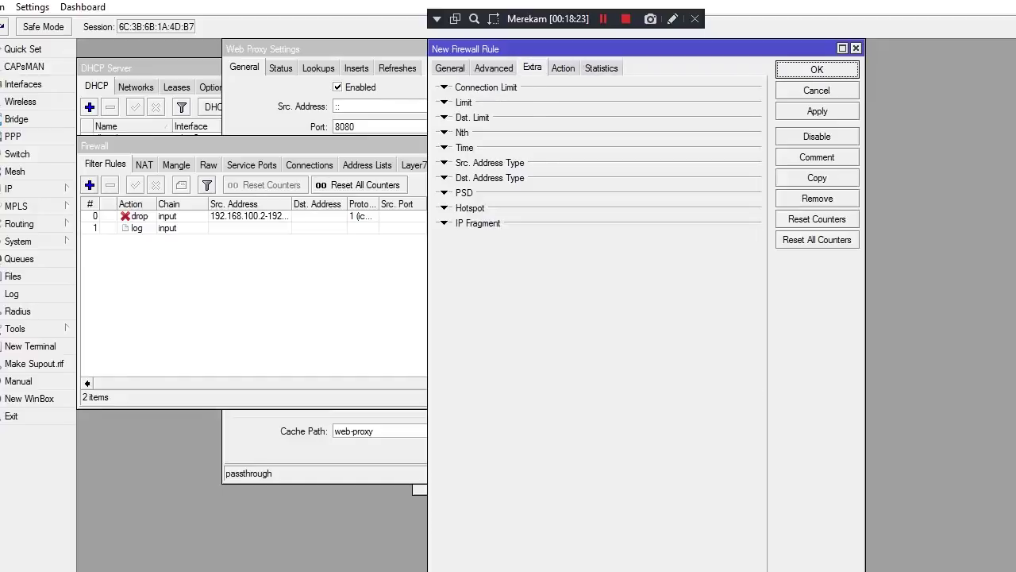
key("ctrl+shift+Tab")
key("ctrl+shift+Tab")
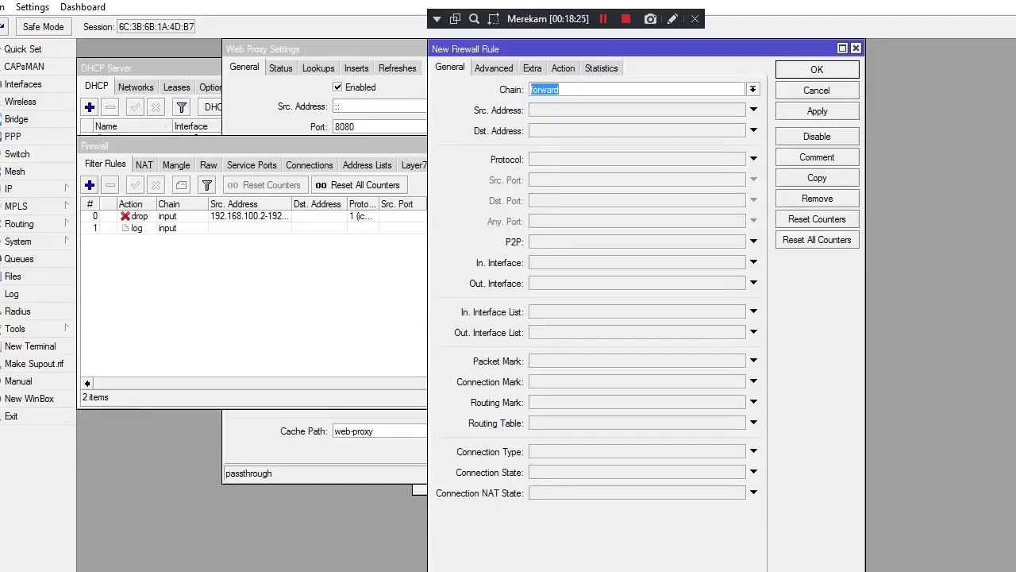
key("alt+Down")
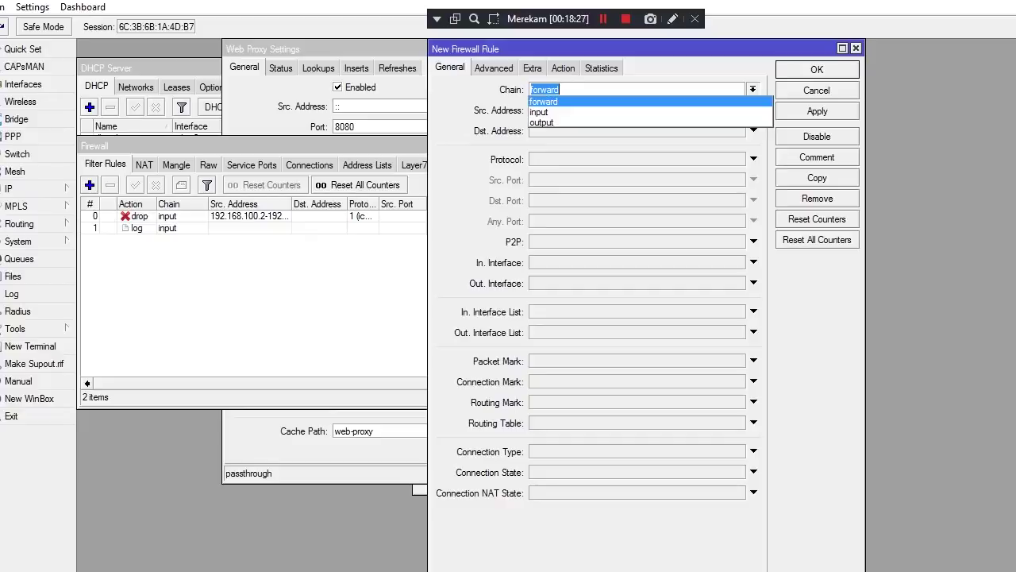
key("Escape")
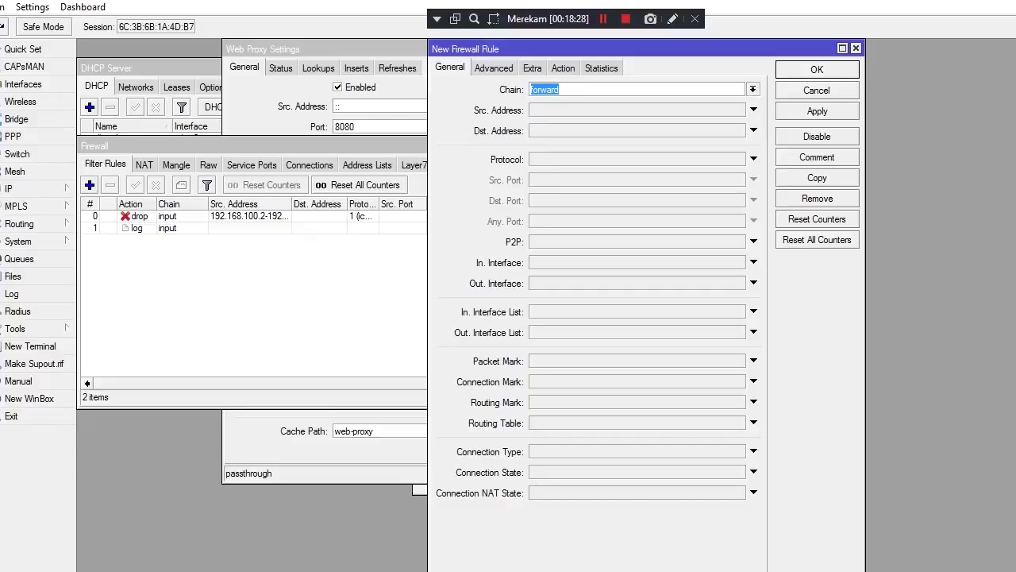
key("alt+Down")
key("Escape")
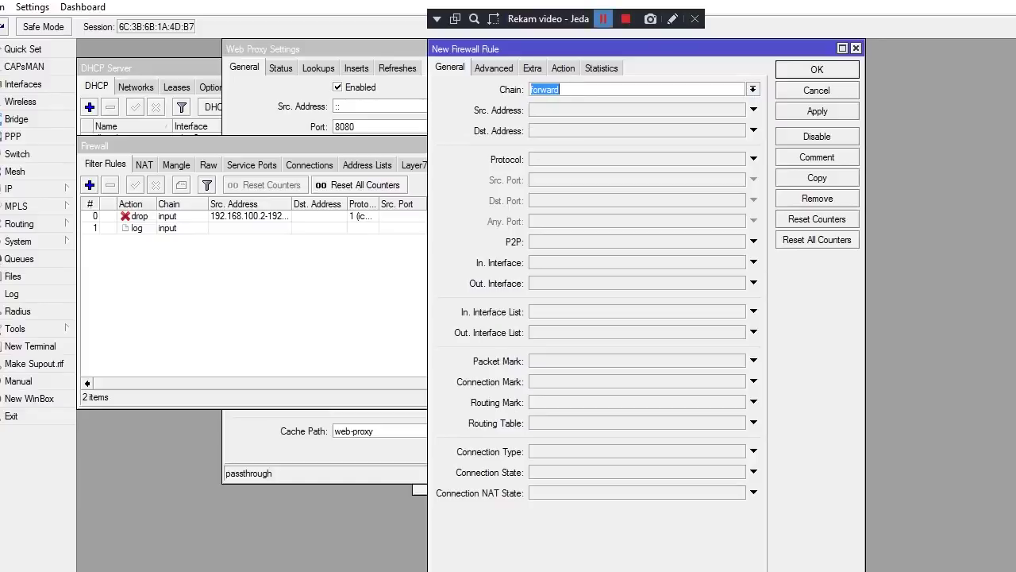
key("Right")
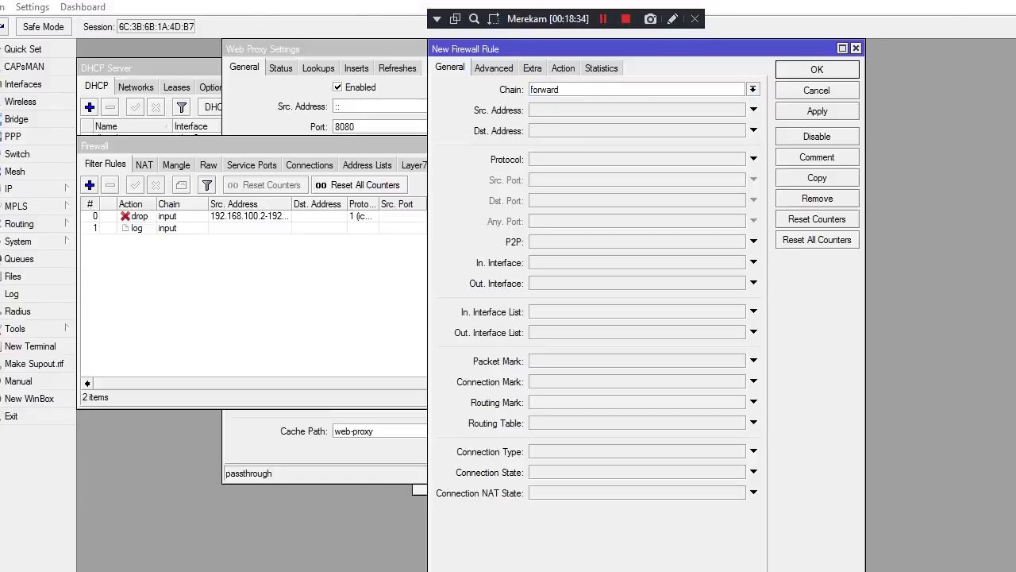
key("alt+Down")
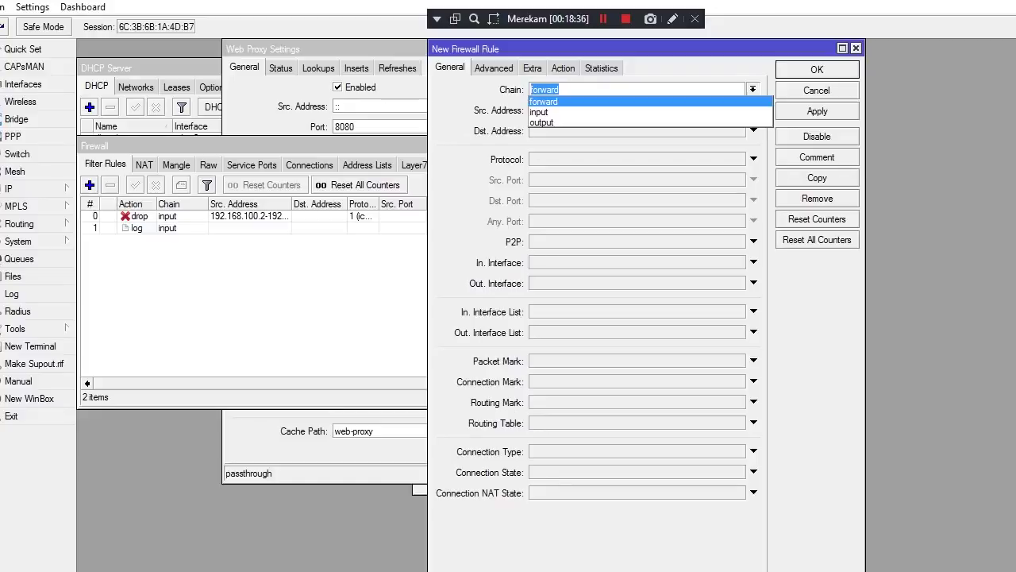
key("Return")
Set the new rule's action to drop
key("ctrl+Tab")
key("ctrl+Tab")
key("ctrl+Tab")
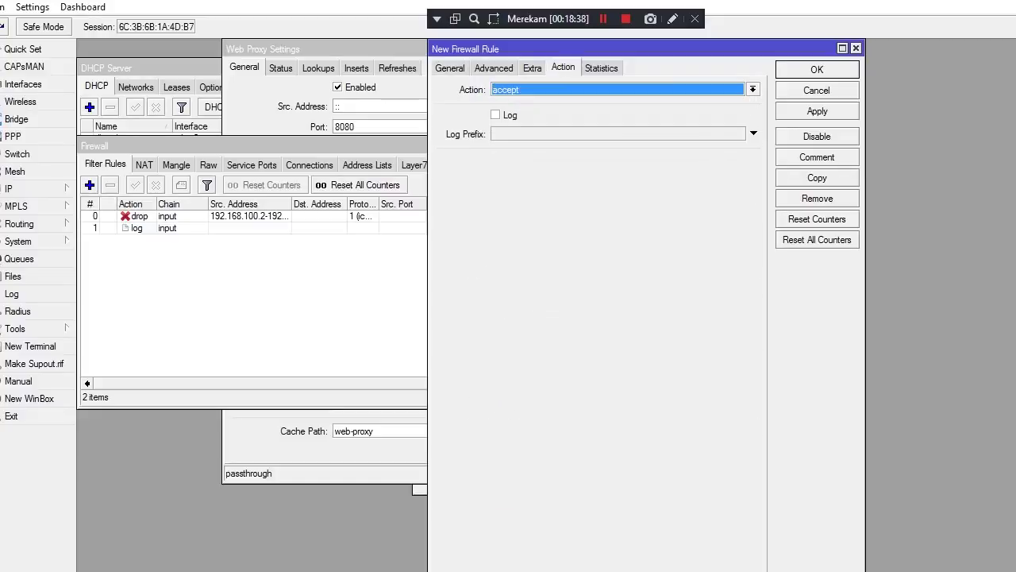
key("alt+Down")
key("Down")
key("Down")
key("Down")
key("Down")
key("Down")
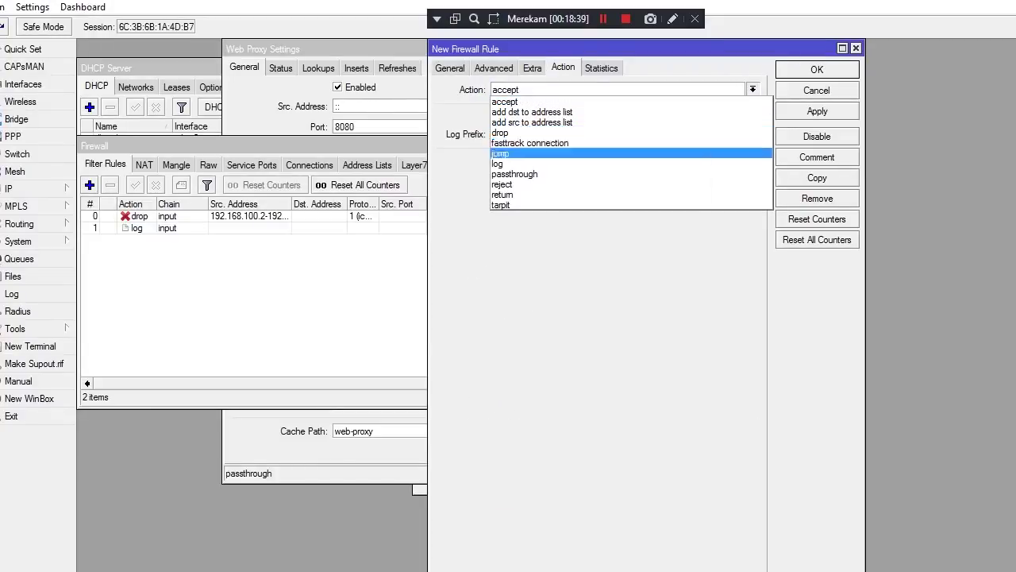
key("Up")
key("Up")
key("Return")
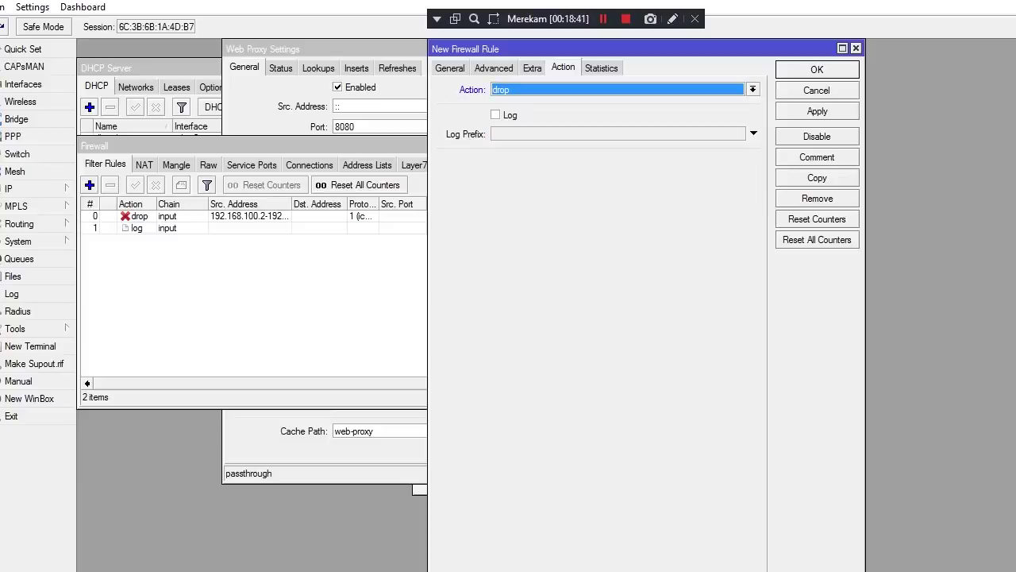
Set the rule's protocol to 6 (tcp) and destination ports to 80,443
key("ctrl+shift+Tab")
key("ctrl+shift+Tab")
key("ctrl+shift+Tab")
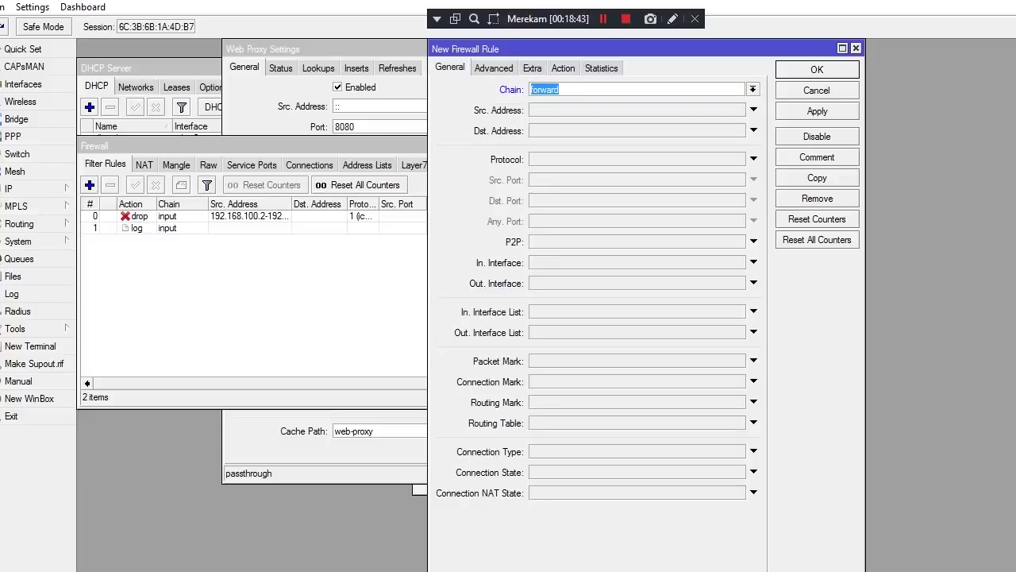
key("End")
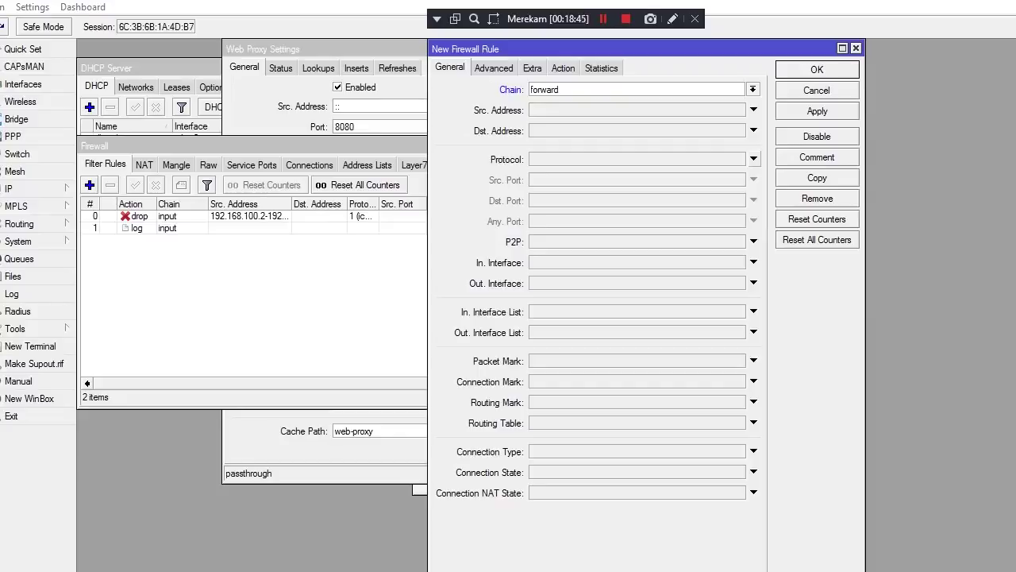
key("Tab")
key("Tab")
key("Tab")
key("Down")
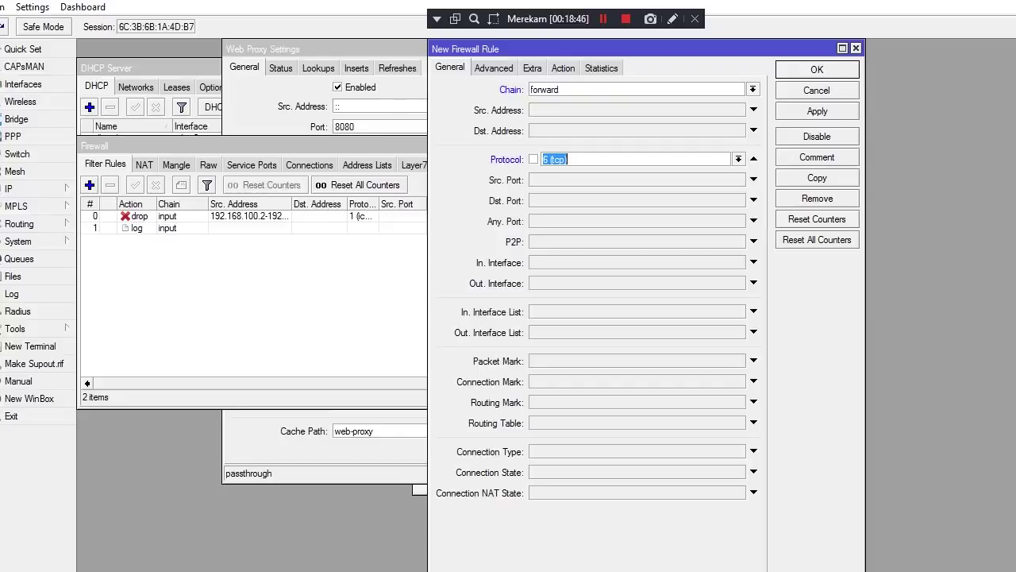
key("Tab")
key("Tab")
key("space")
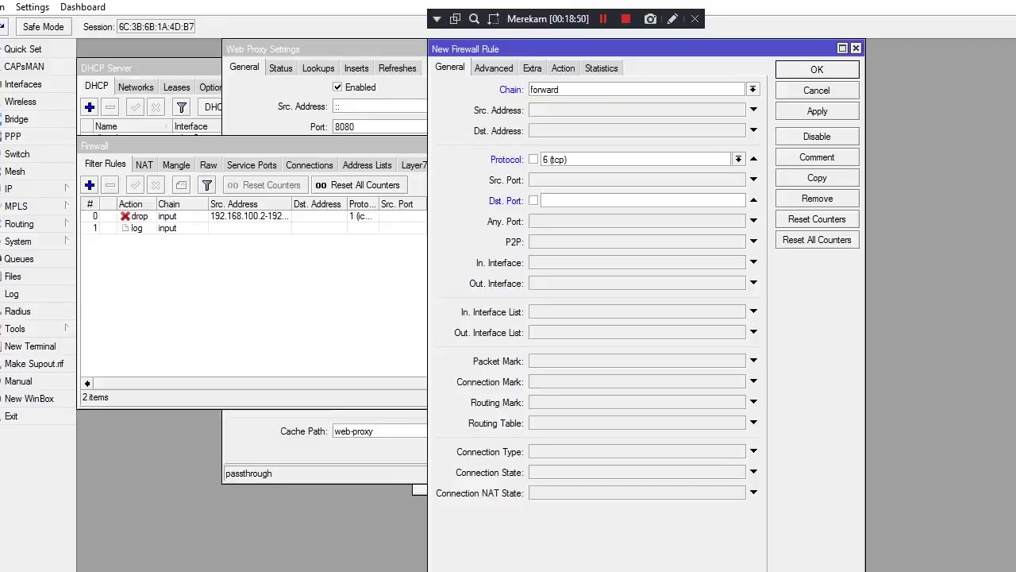
type("80,4")
key("BackSpace")
key("BackSpace")
type("443")
left_click(604, 19)
left_click(604, 18)
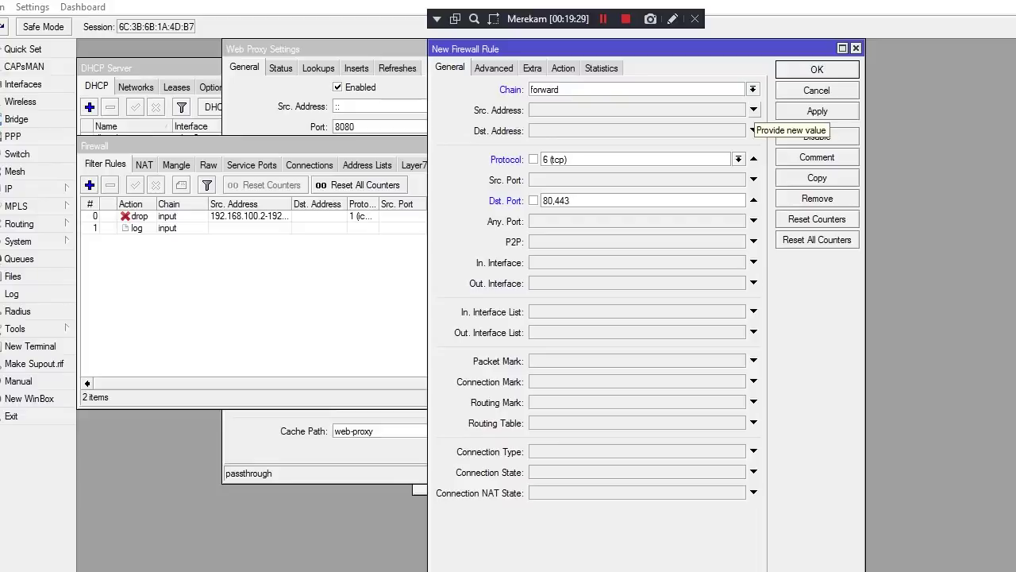
Restrict the drop rule to source address 192.168.100.0/24 and apply it as rule 2
left_click(753, 111)
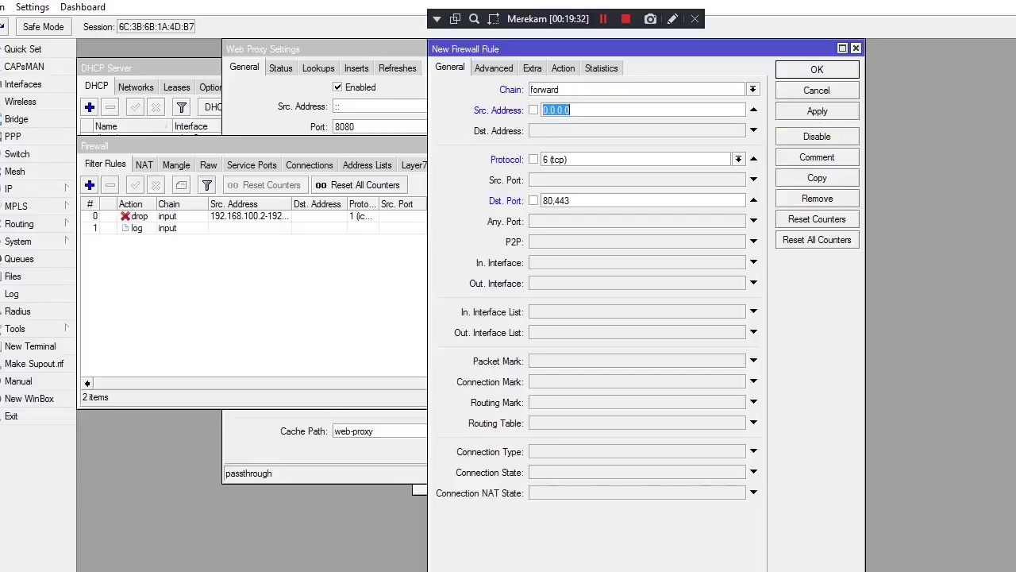
key("BackSpace")
type("192.168.100")
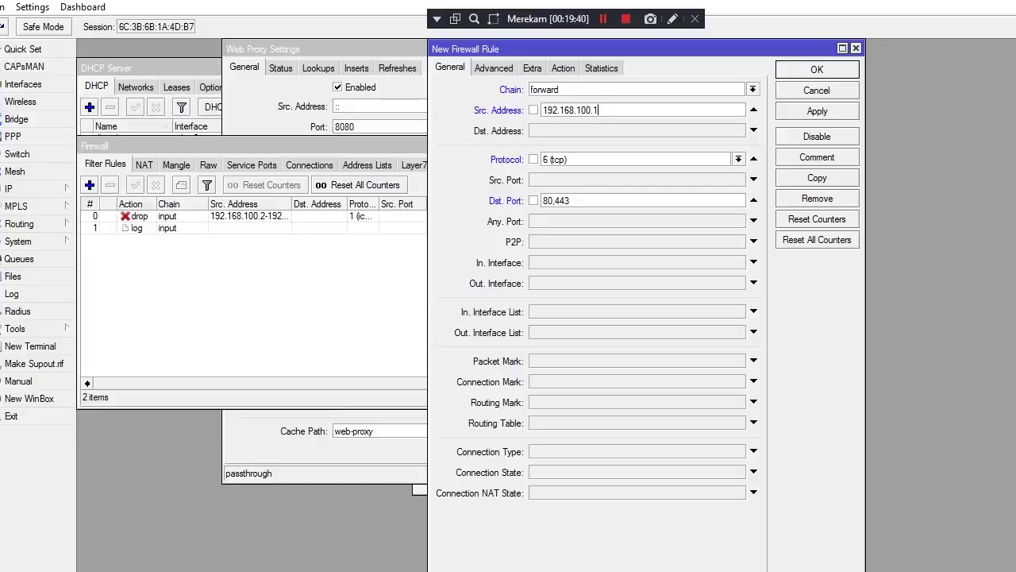
type(".1/24")
key("BackSpace")
type("0")
left_click(817, 110)
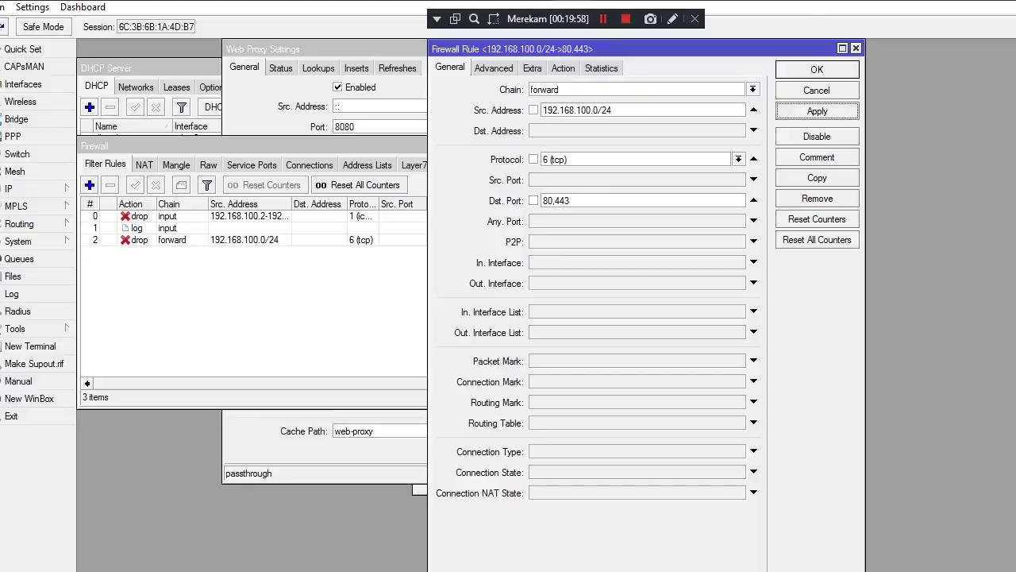
mouse_move(531, 7)
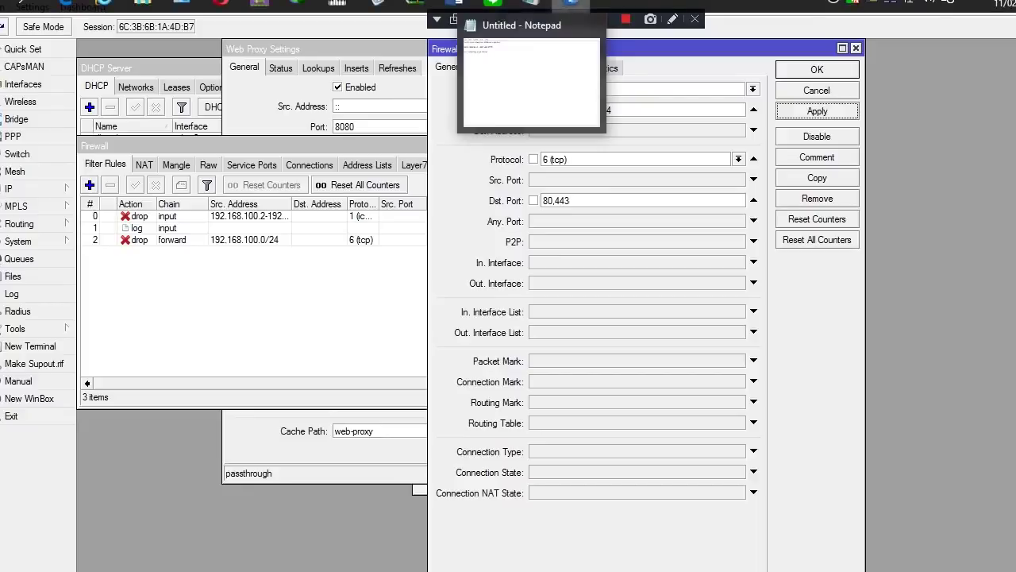
left_click(532, 80)
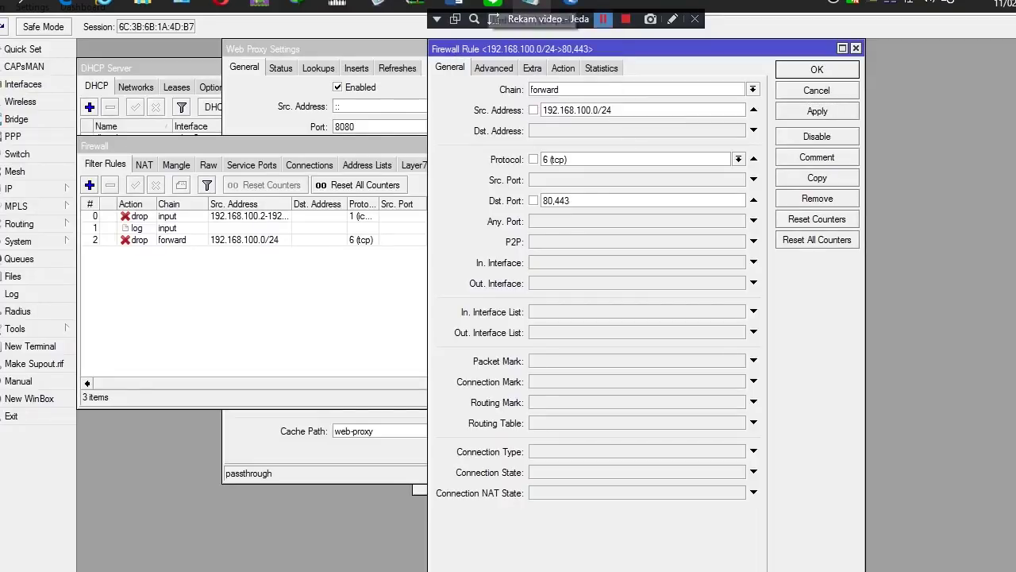
left_click(570, 4)
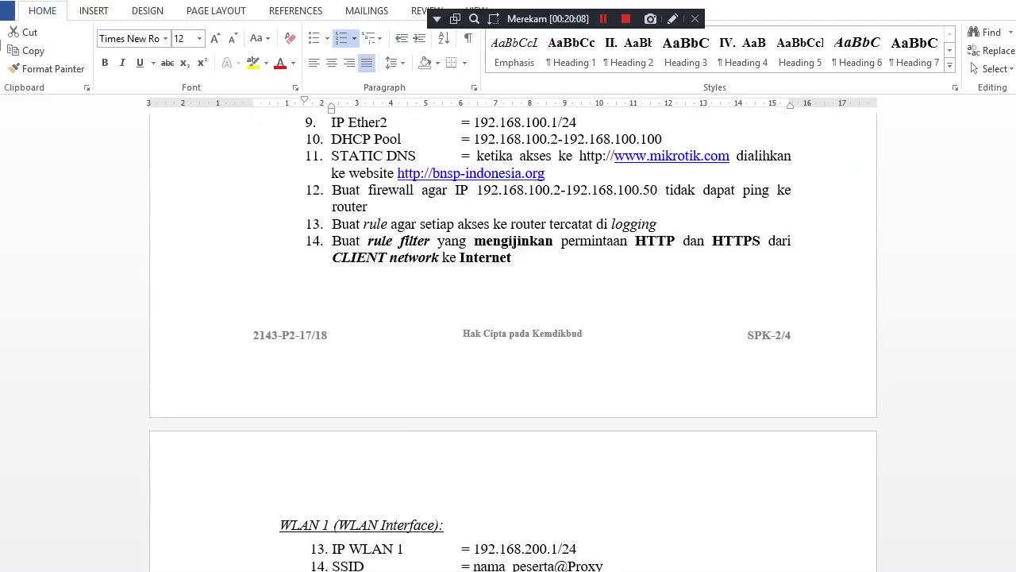
key("ctrl+shift+Down")
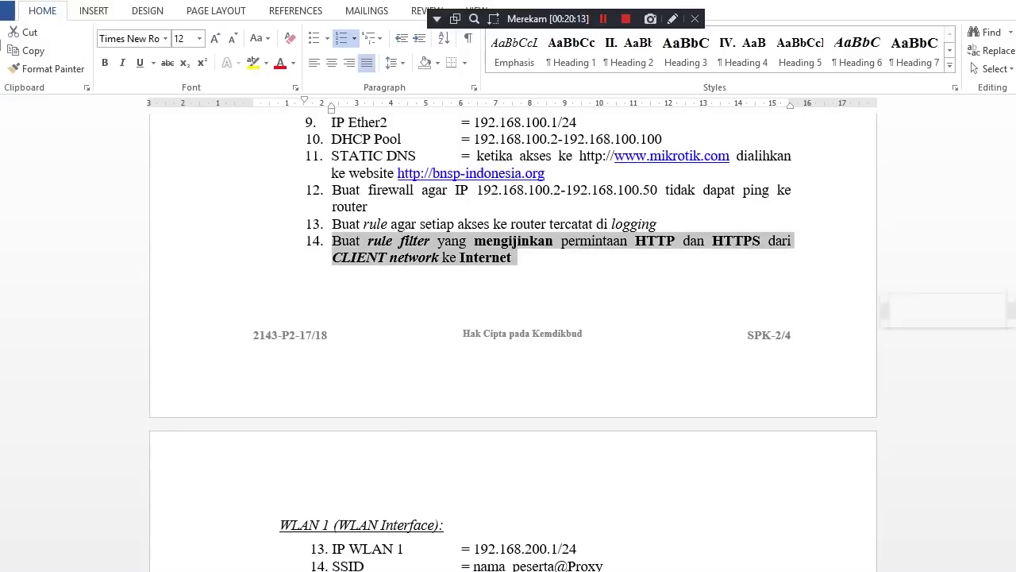
scroll(512, 342, "down", 1)
scroll(513, 342, "down", 6)
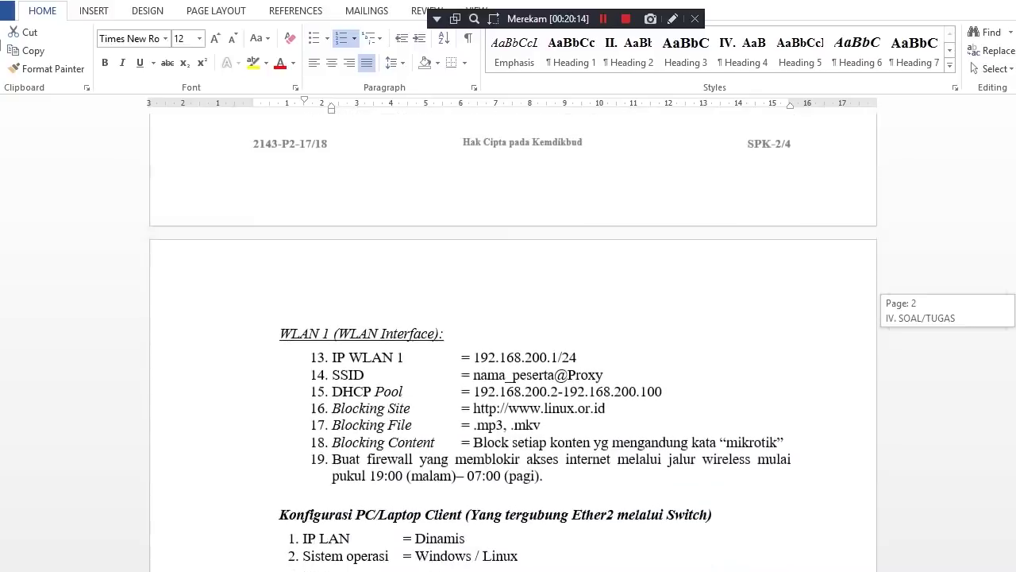
scroll(513, 341, "down", 2)
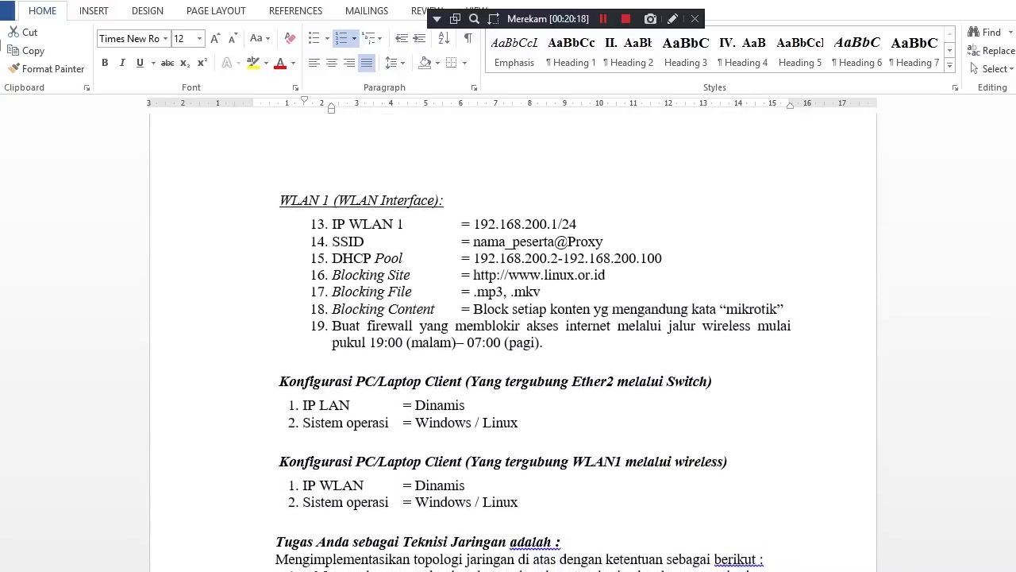
left_click_drag(332, 224, 583, 225)
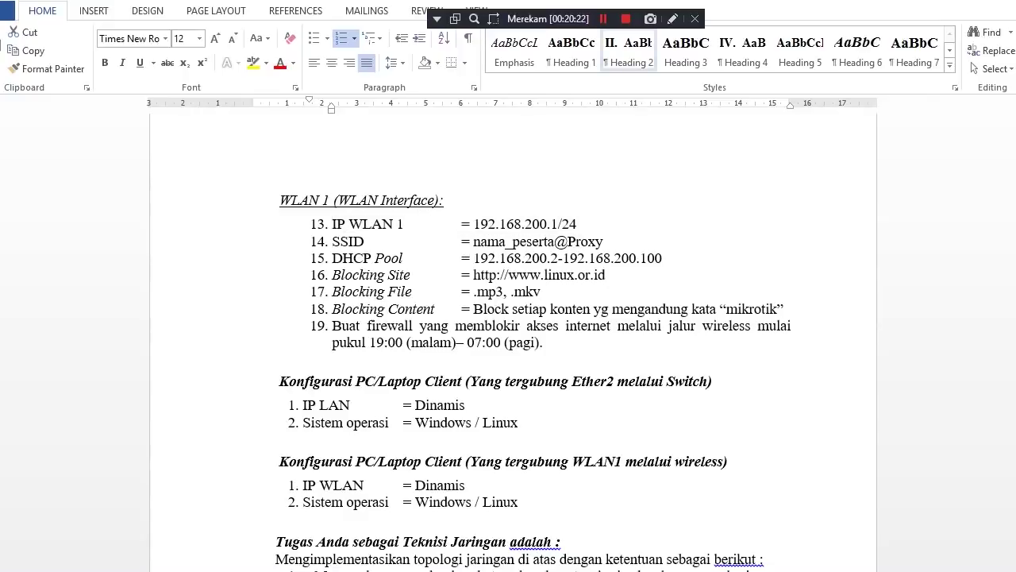
left_click(603, 18)
left_click(603, 18)
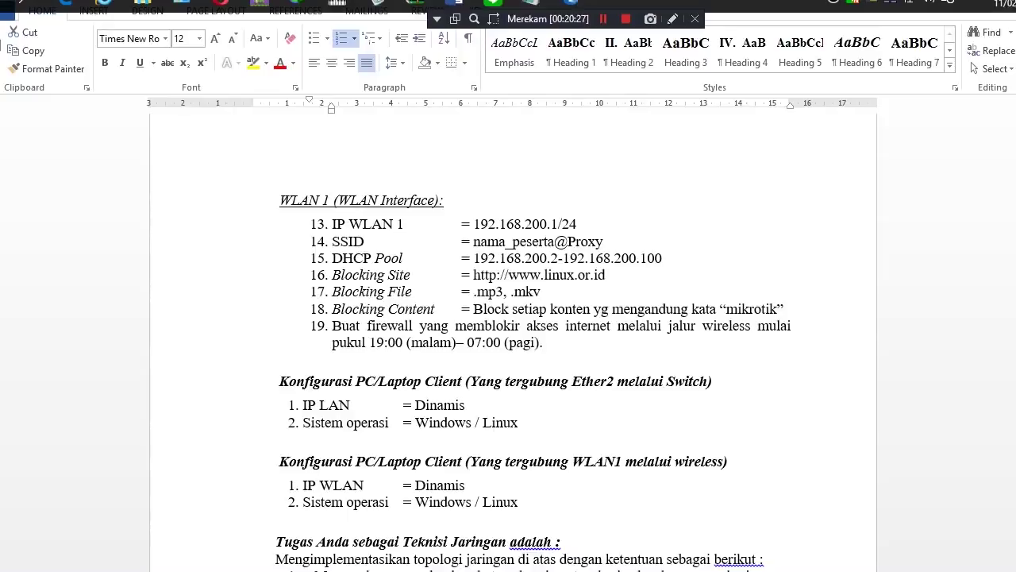
mouse_move(531, 4)
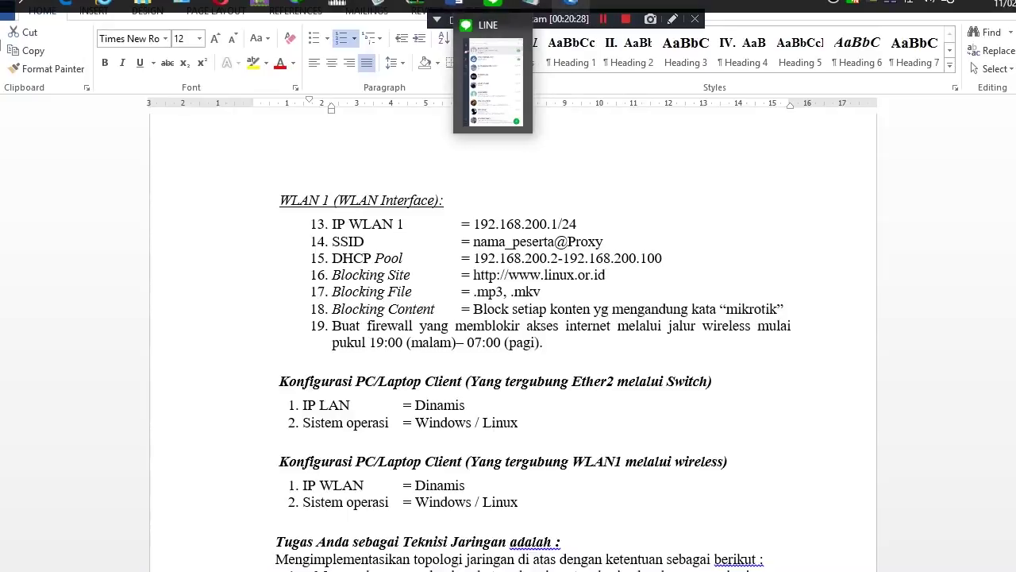
left_click(570, 4)
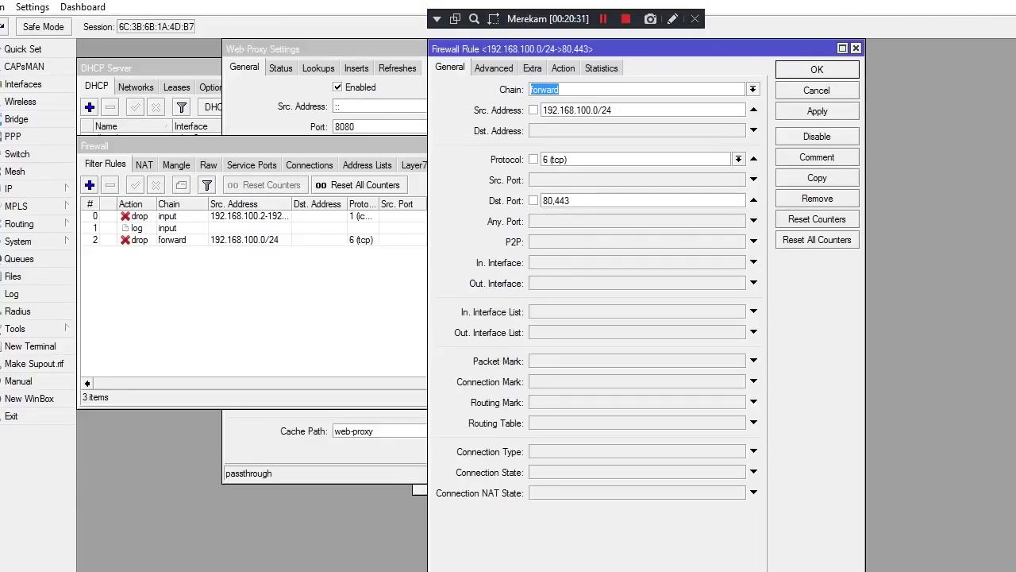
Start a new IP address entry under IP > Addresses with interface wlan1
left_click(23, 188)
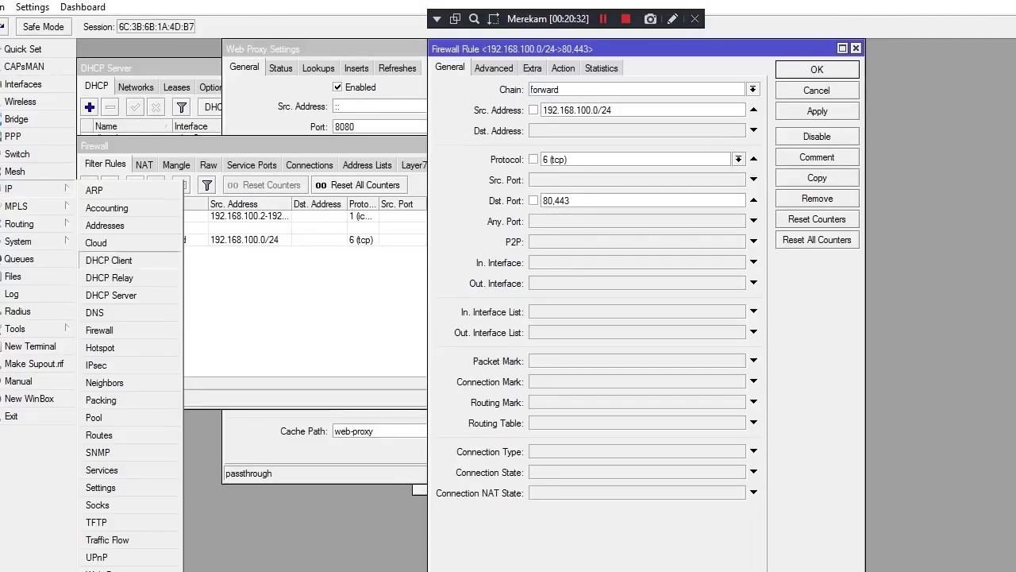
left_click(105, 226)
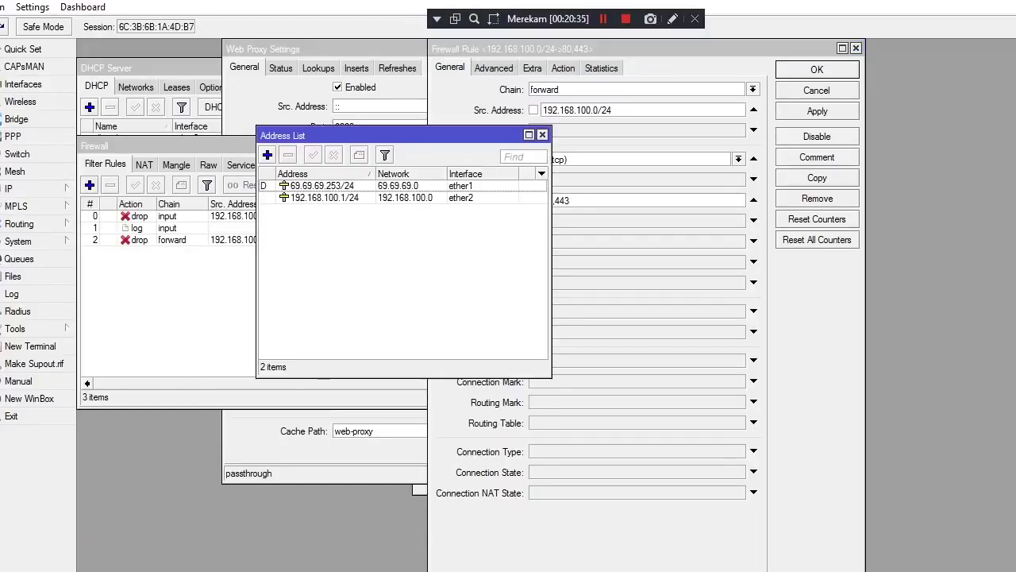
left_click(267, 154)
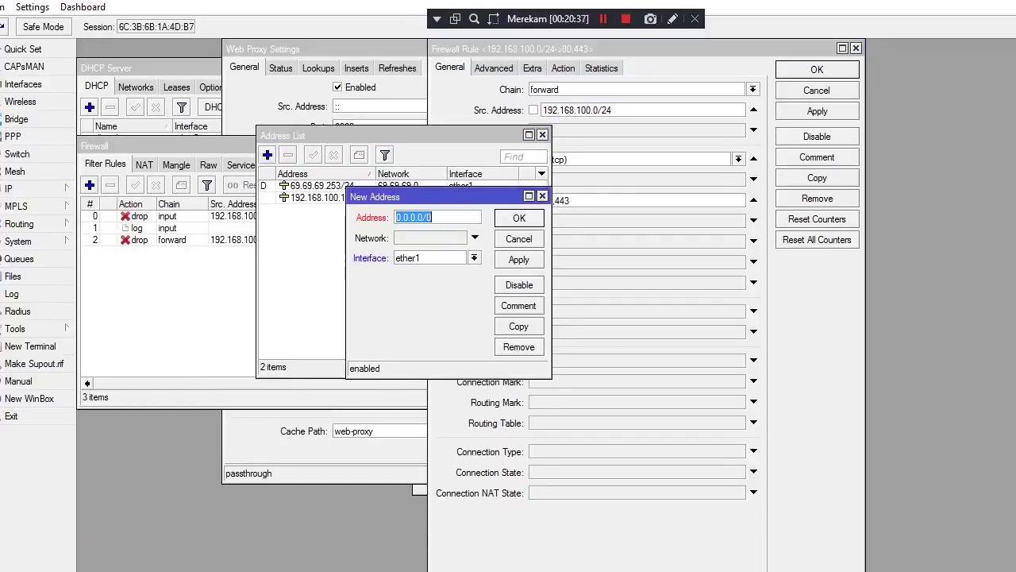
key("Tab")
key("alt+Down")
key("Down")
key("Down")
key("Down")
key("Down")
key("Down")
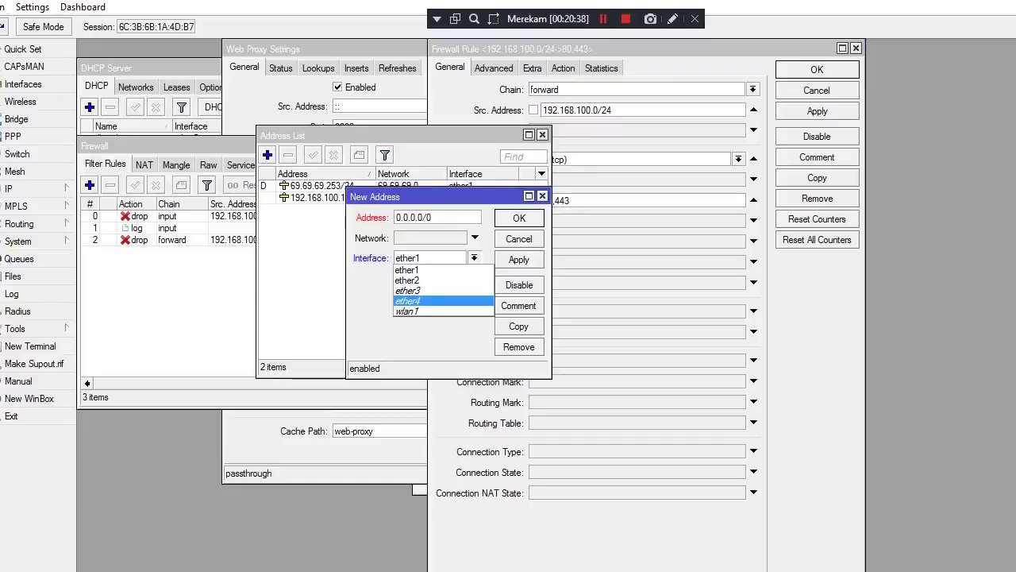
key("Return")
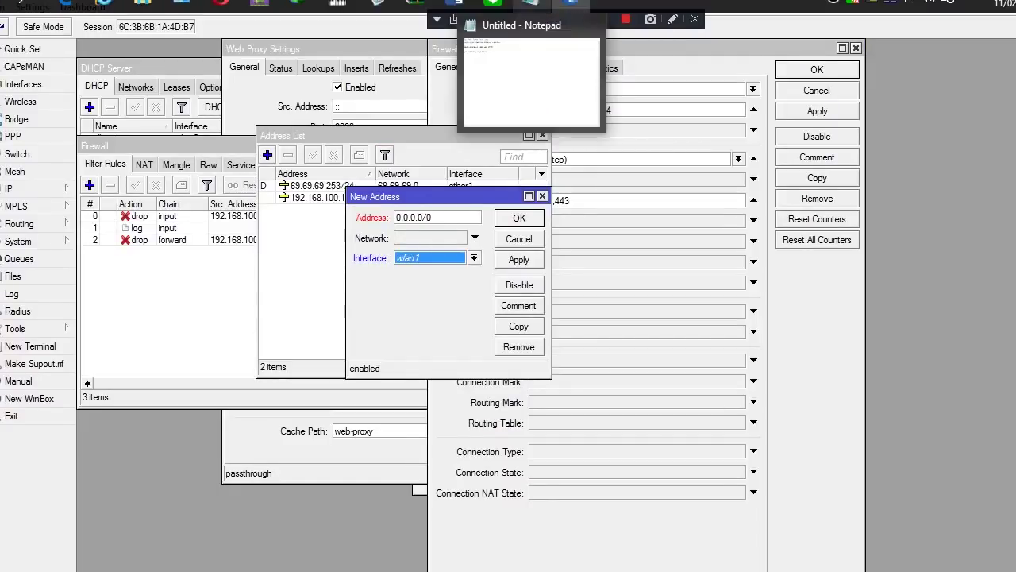
Bring the Word exam task document back to the front
mouse_move(570, 3)
mouse_move(458, 3)
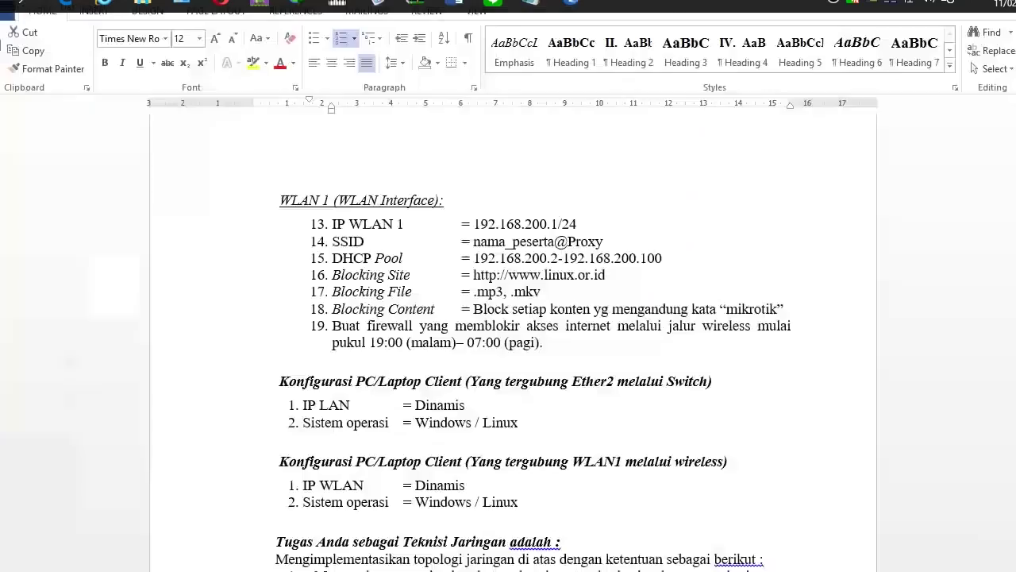
left_click(369, 83)
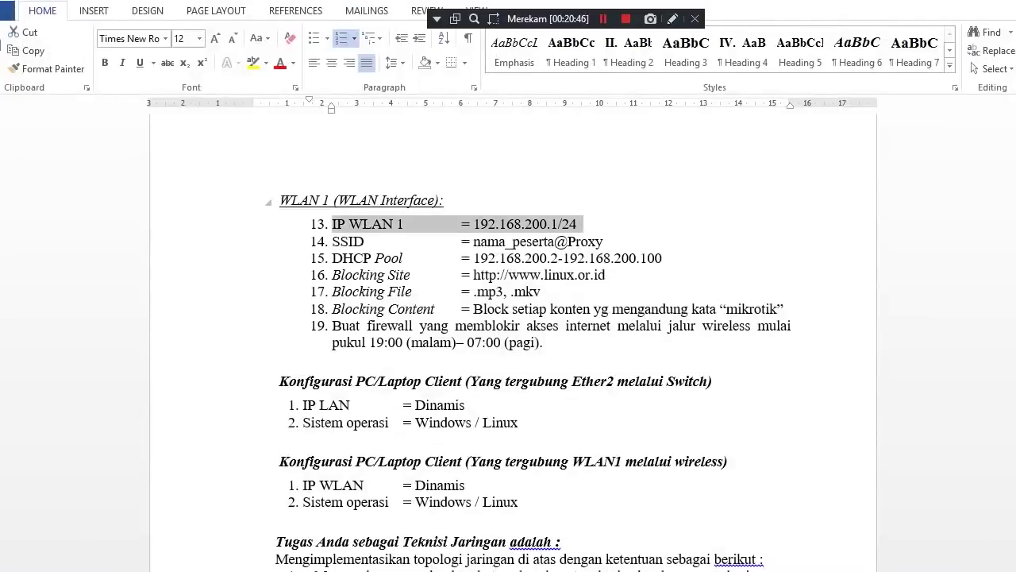
Select the WLAN 1 address 192.168.200.1/24 in Word, then return to the Winbox address entry
left_click(479, 224)
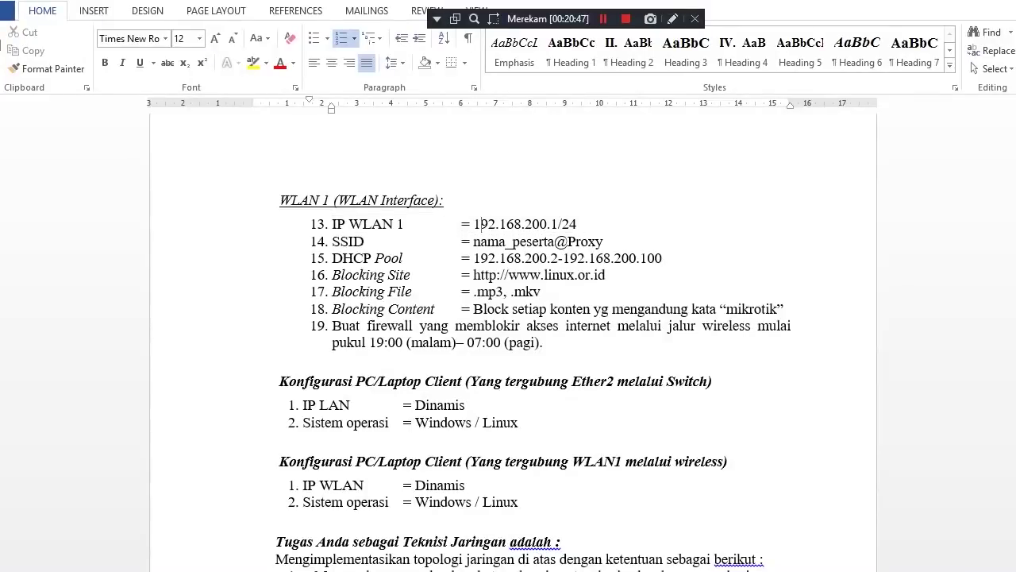
key("shift+Right")
key("shift+Right")
key("shift+Right")
key("shift+Right")
key("shift+Right")
key("shift+Right")
key("shift+Right")
key("shift+Right")
key("shift+Right")
key("shift+Right")
key("shift+Right")
key("shift+Right")
key("shift+Right")
key("shift+Right")
key("shift+Right")
key("shift+Right")
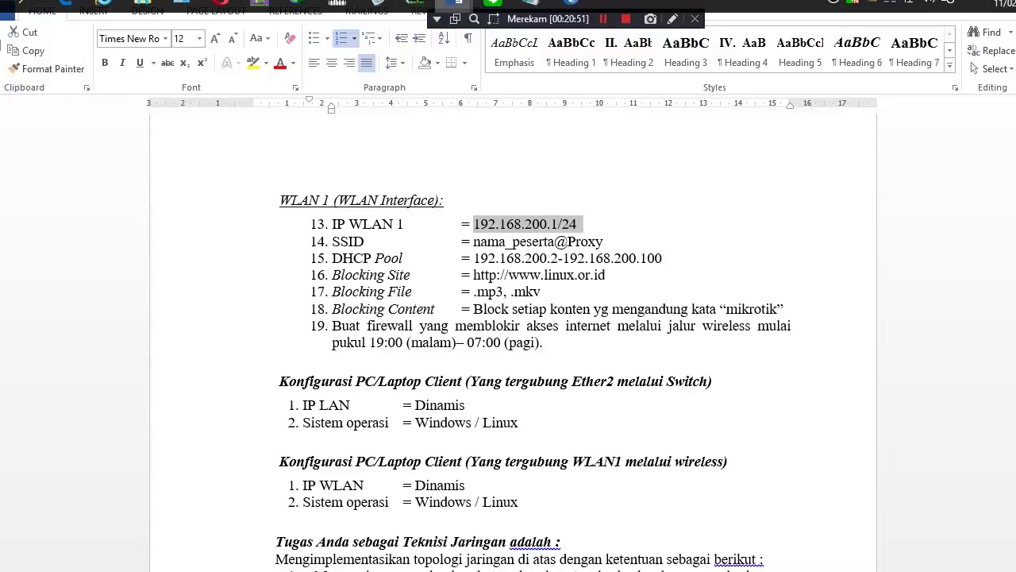
mouse_move(456, 4)
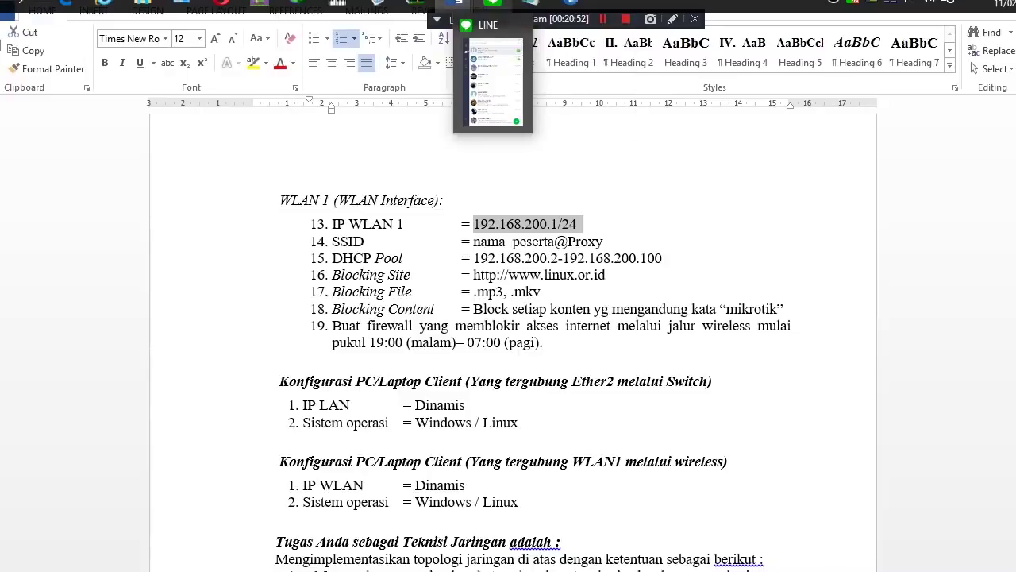
mouse_move(530, 4)
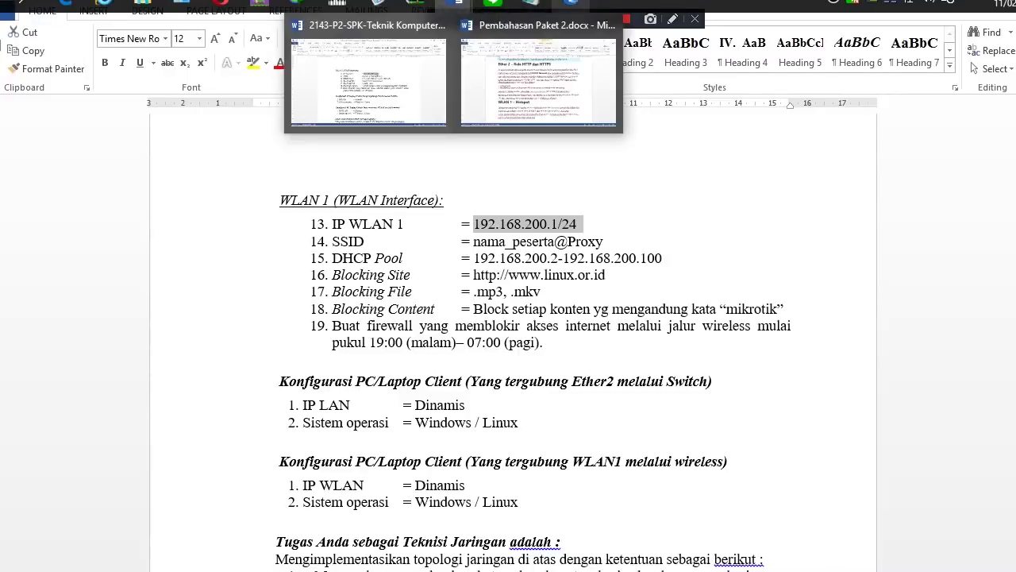
mouse_move(570, 4)
left_click(570, 83)
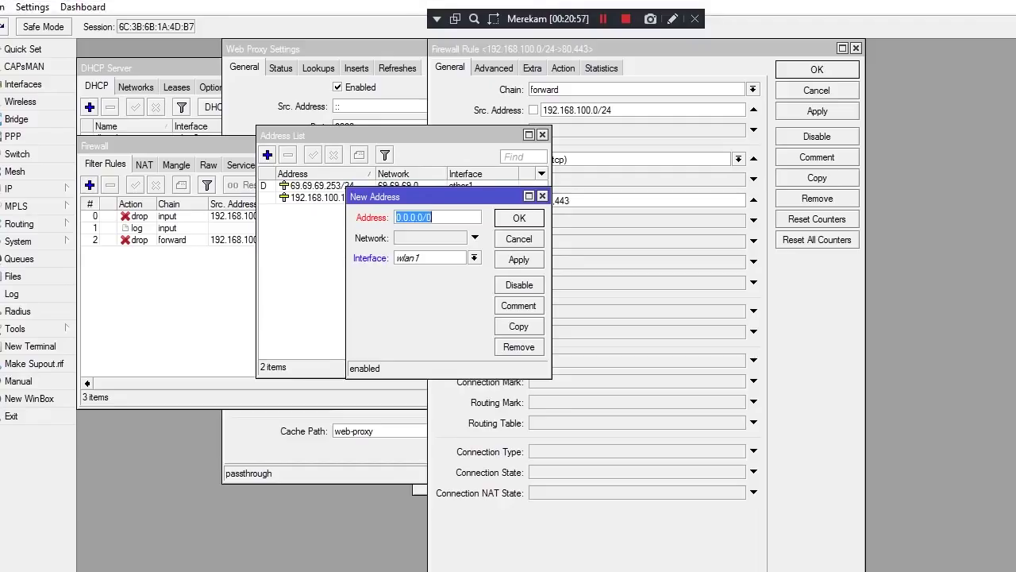
Enter 192.168.200.1/24 as the wlan1 address, apply it, and close the dialog
key("BackSpace")
type("192.168")
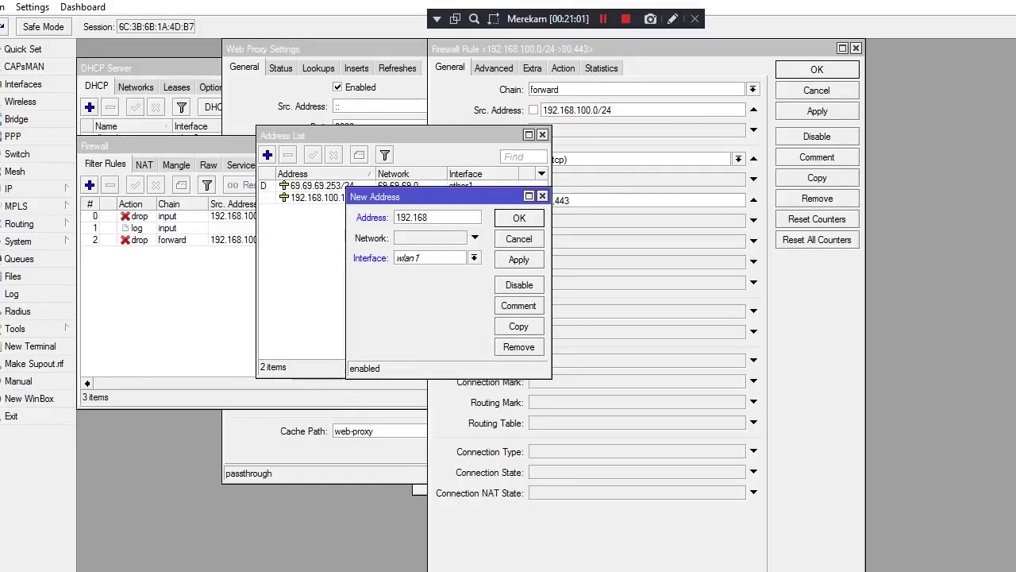
type(".200.1/24")
left_click(518, 259)
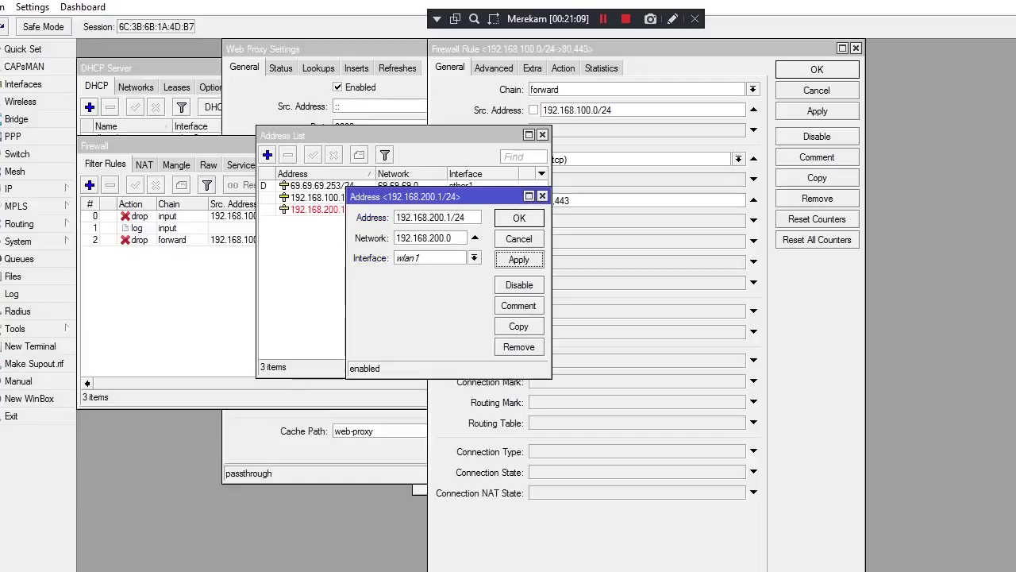
left_click(519, 218)
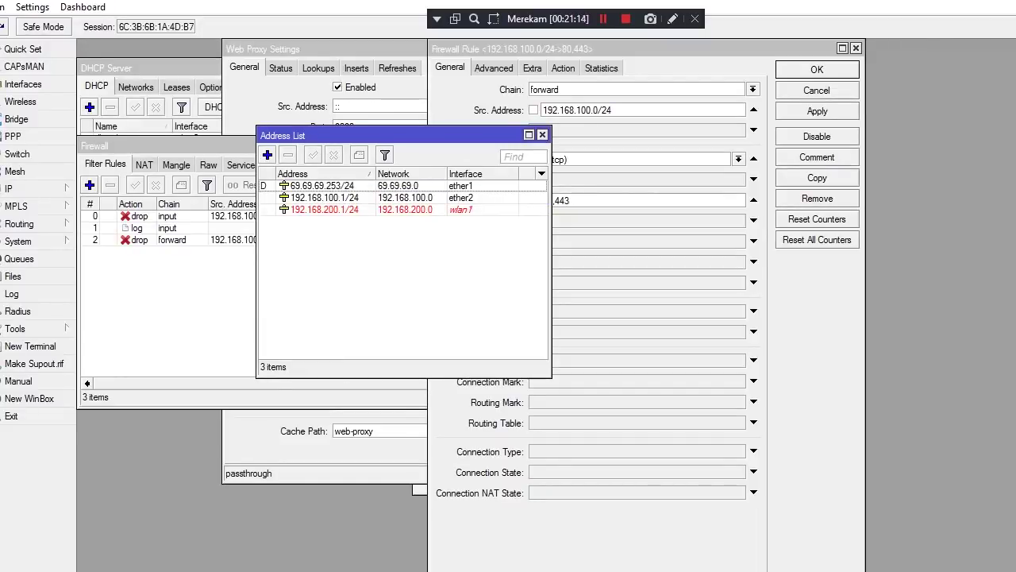
Enable wlan1 in the Wireless table and recheck the IP address list
mouse_move(531, 4)
left_click(20, 101)
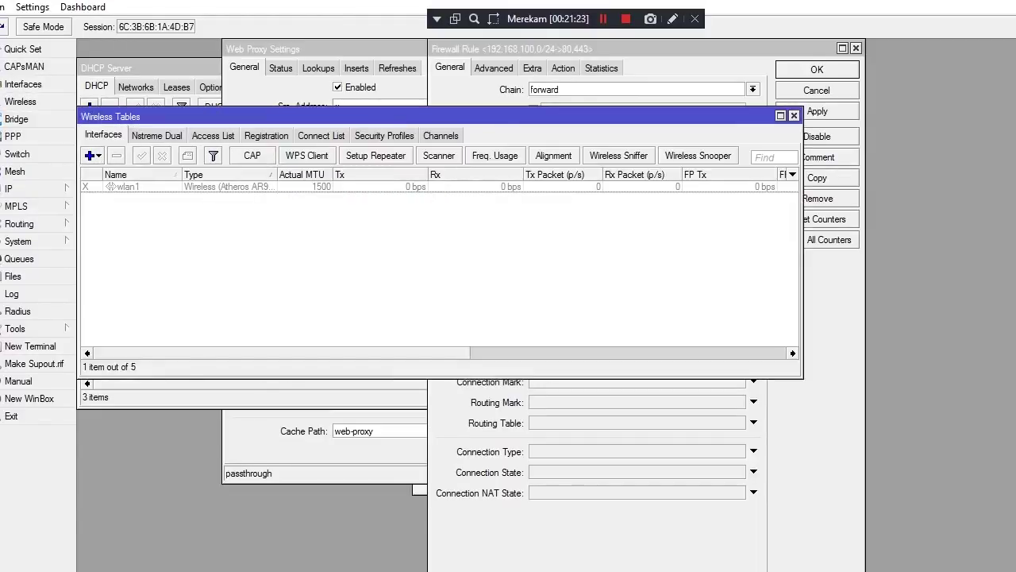
left_click(111, 187)
left_click(141, 155)
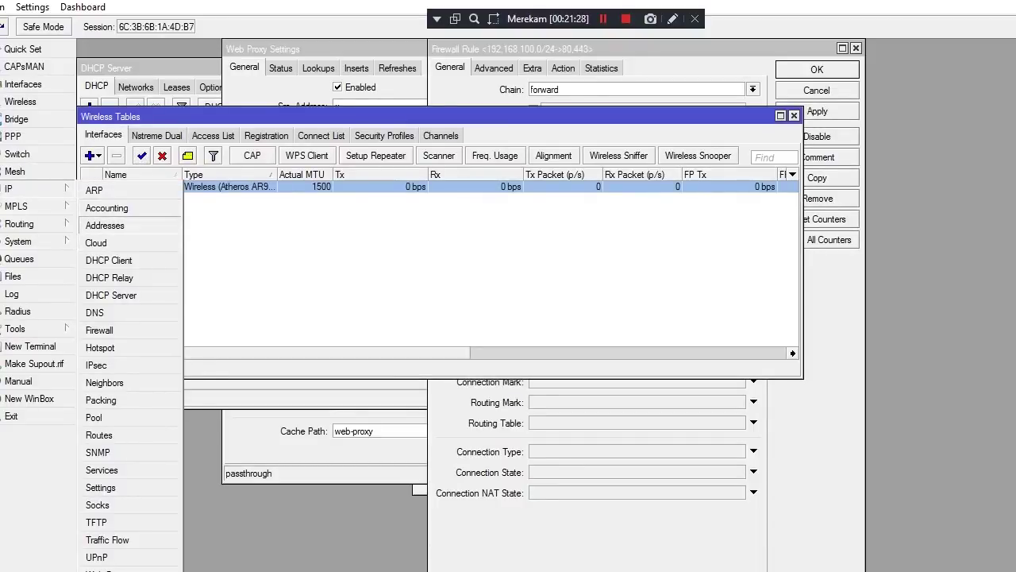
left_click(105, 224)
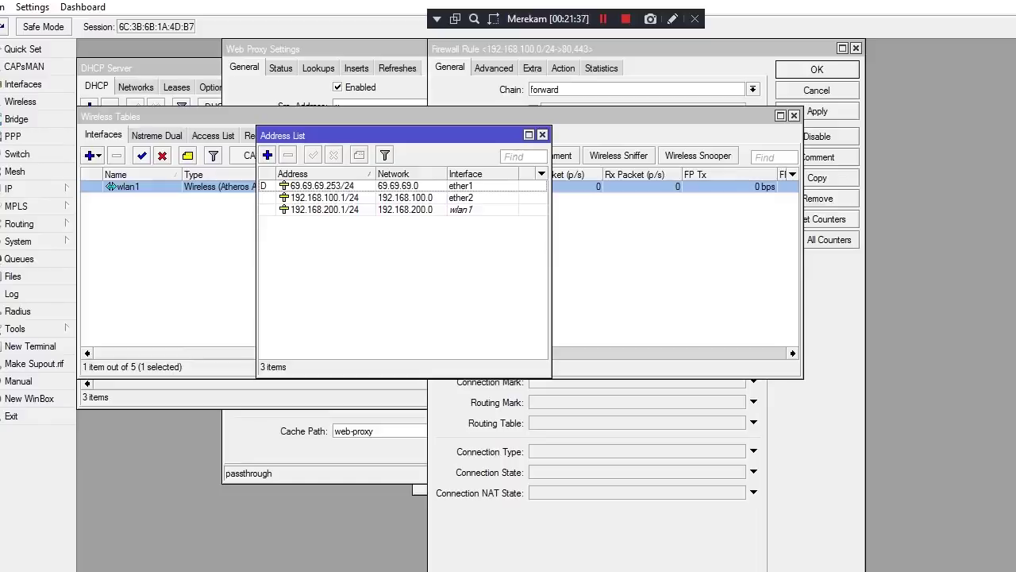
mouse_move(492, 3)
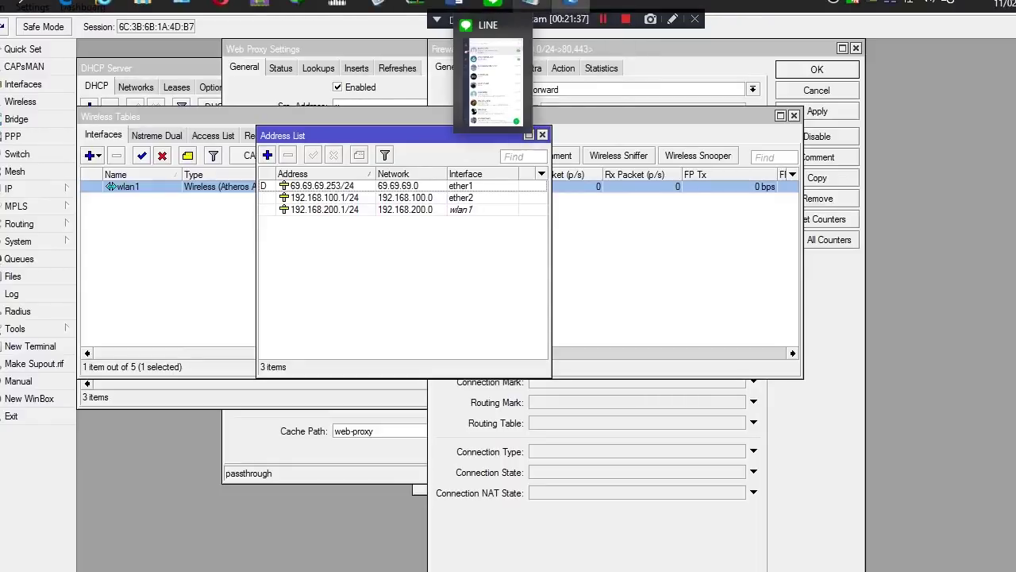
mouse_move(530, 3)
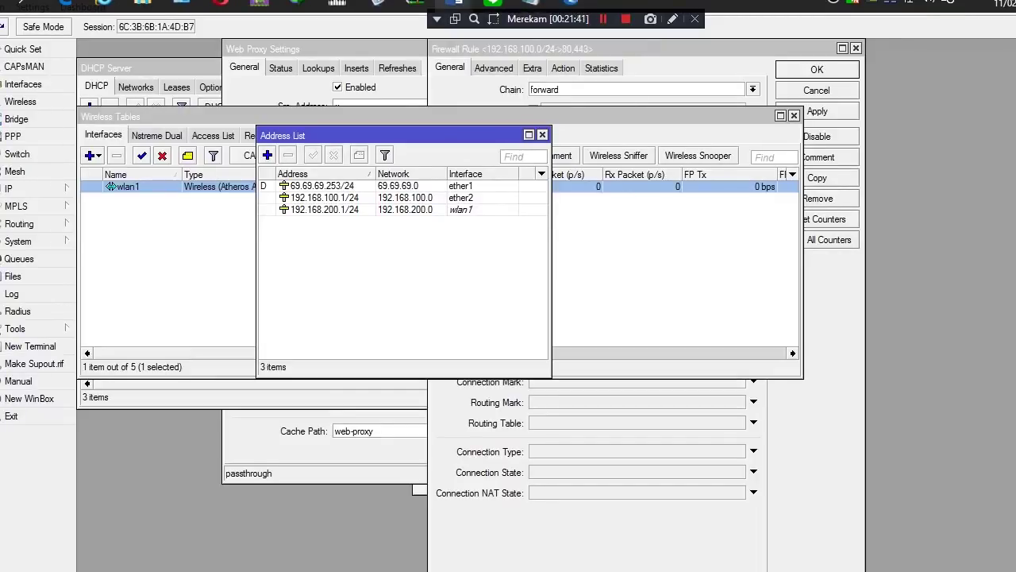
Select the SSID value nama_peserta@Proxy in the Word document's WLAN 1 task list
mouse_move(458, 3)
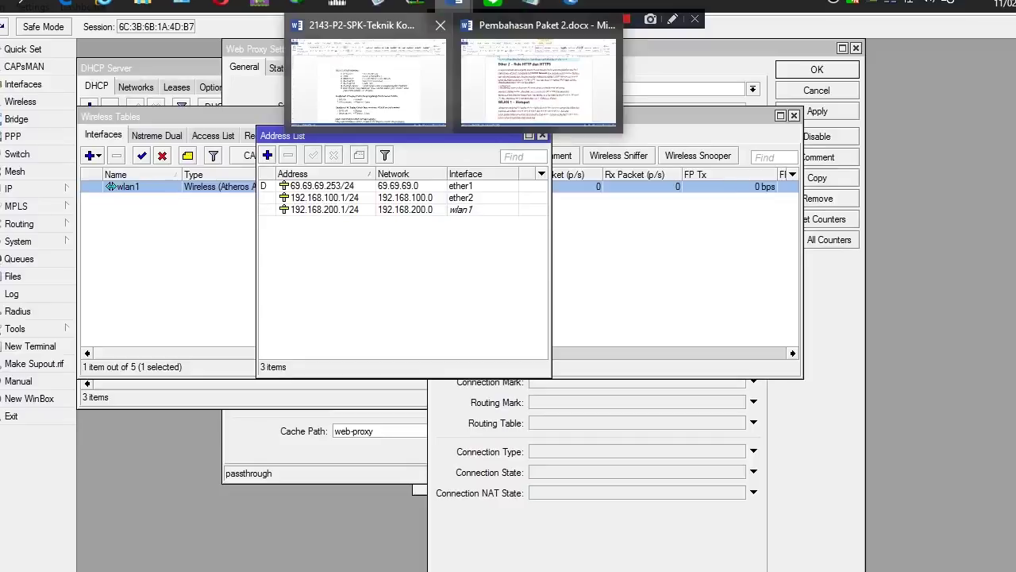
left_click(539, 80)
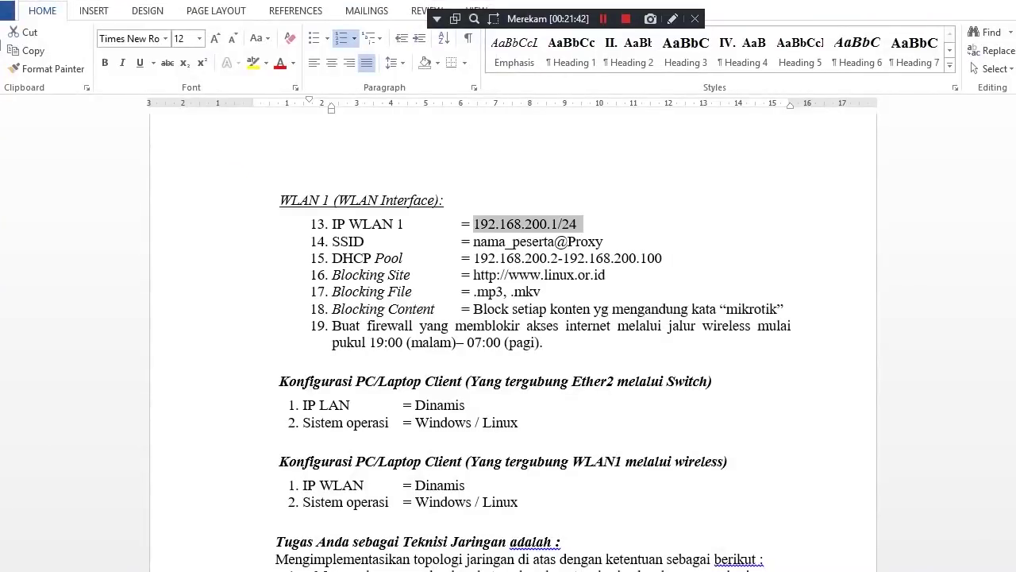
scroll(514, 329, "up", 10)
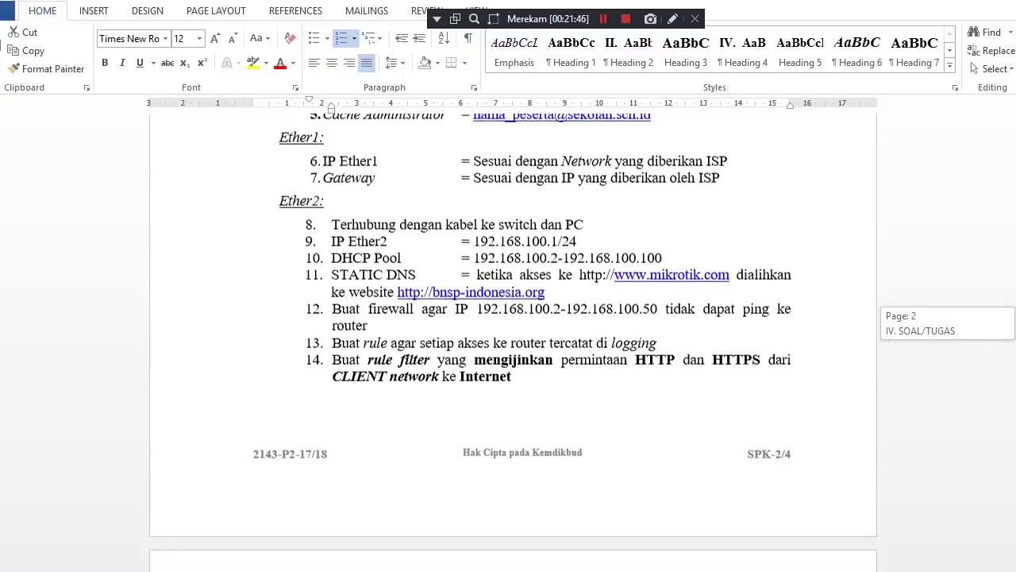
scroll(513, 331, "down", 7)
scroll(514, 341, "down", 6)
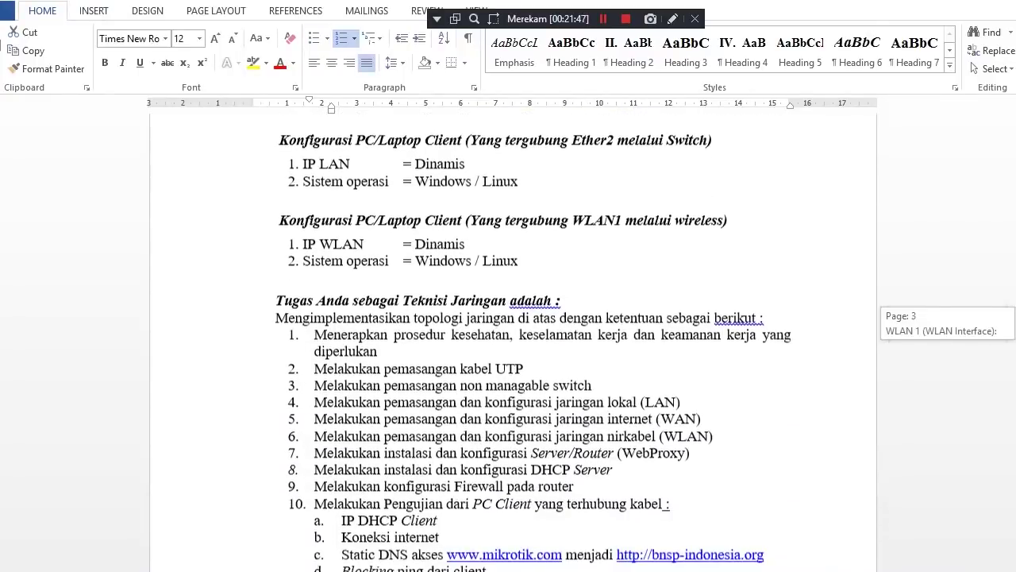
scroll(513, 341, "up", 4)
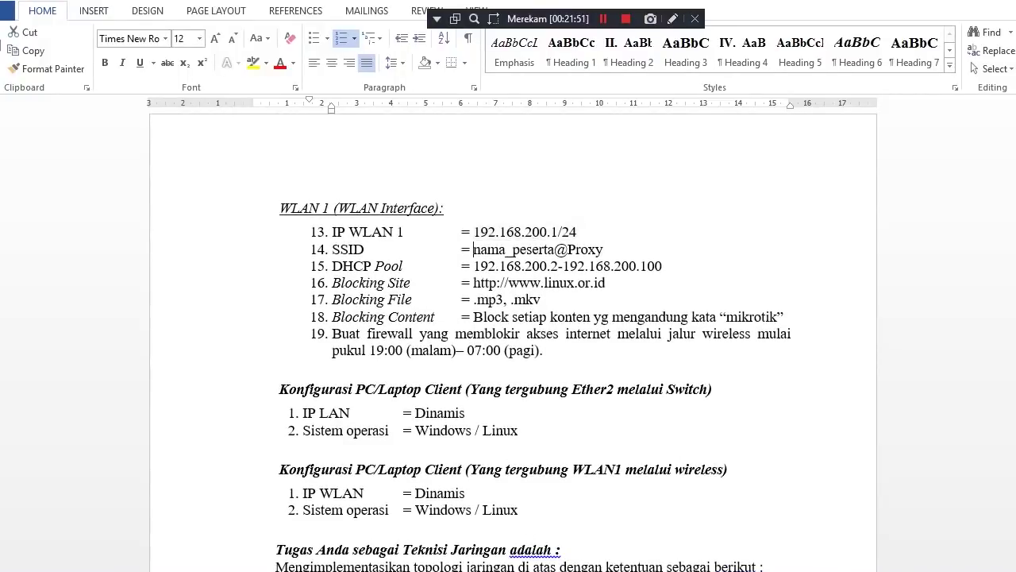
left_click_drag(474, 249, 608, 249)
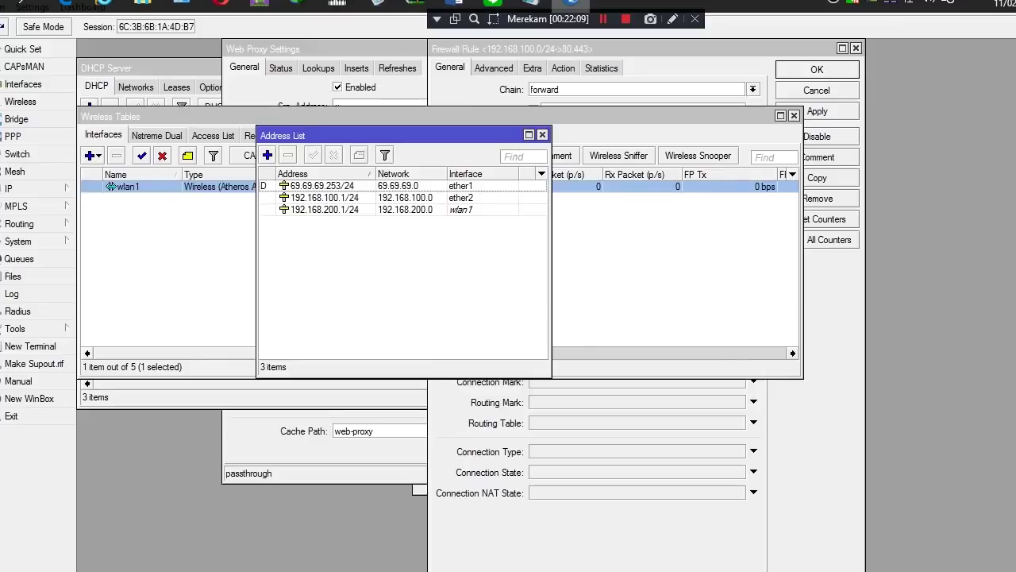
Open the wlan1 interface settings and set its wireless mode to ap bridge
left_click(570, 4)
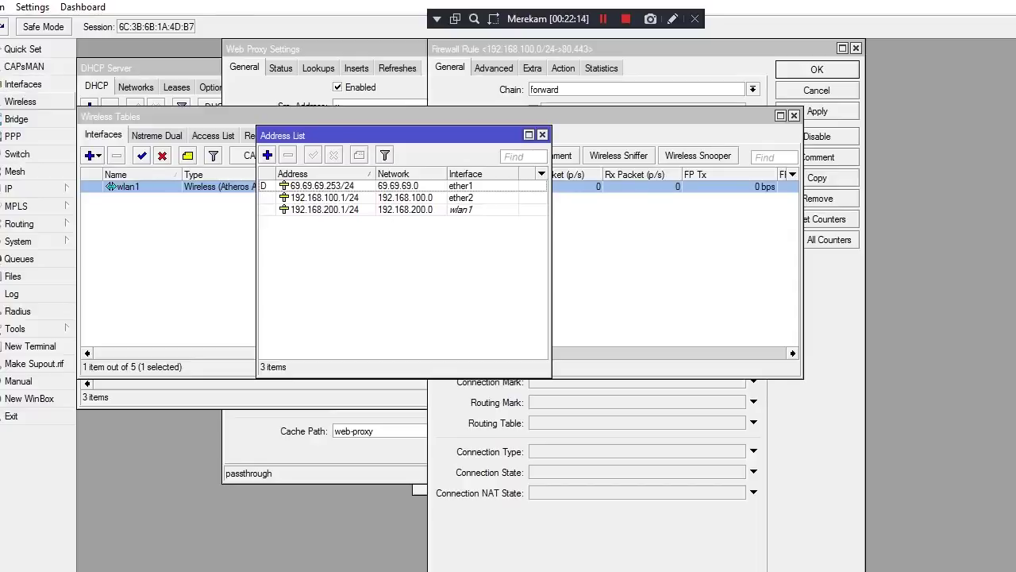
left_click(112, 185)
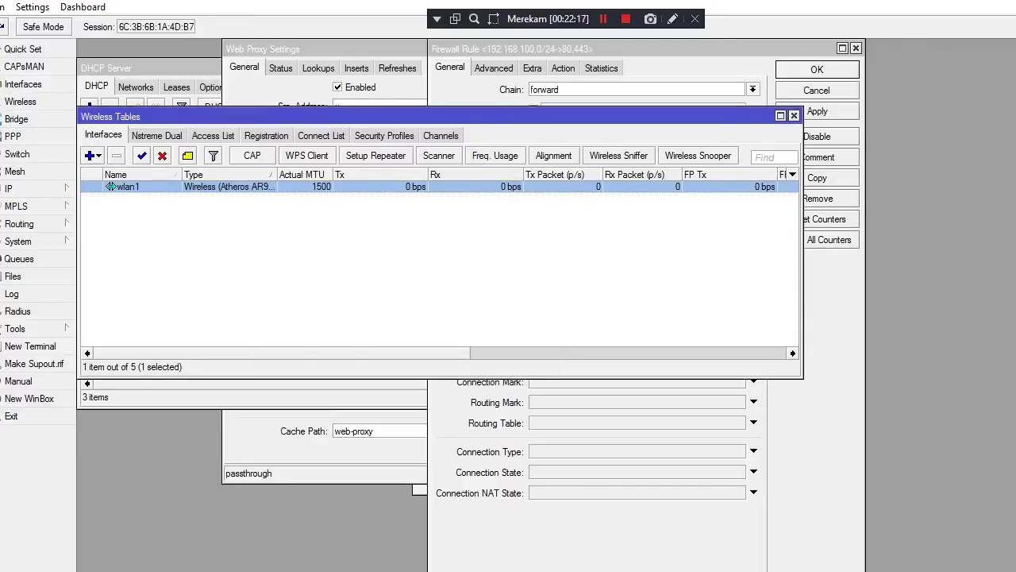
double_click(111, 186)
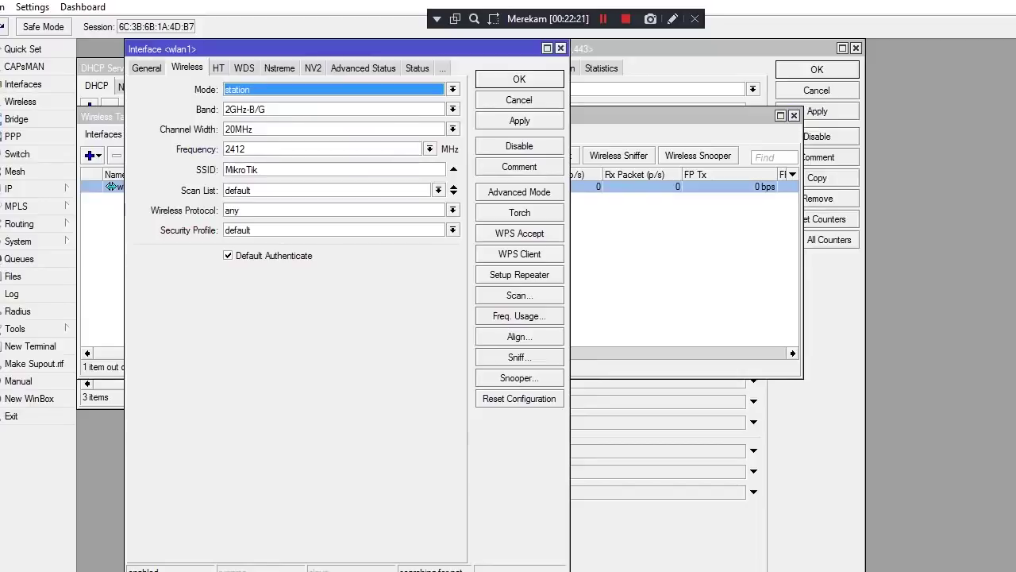
key("ctrl+Tab")
key("ctrl+Tab")
key("ctrl+Tab")
key("ctrl+Tab")
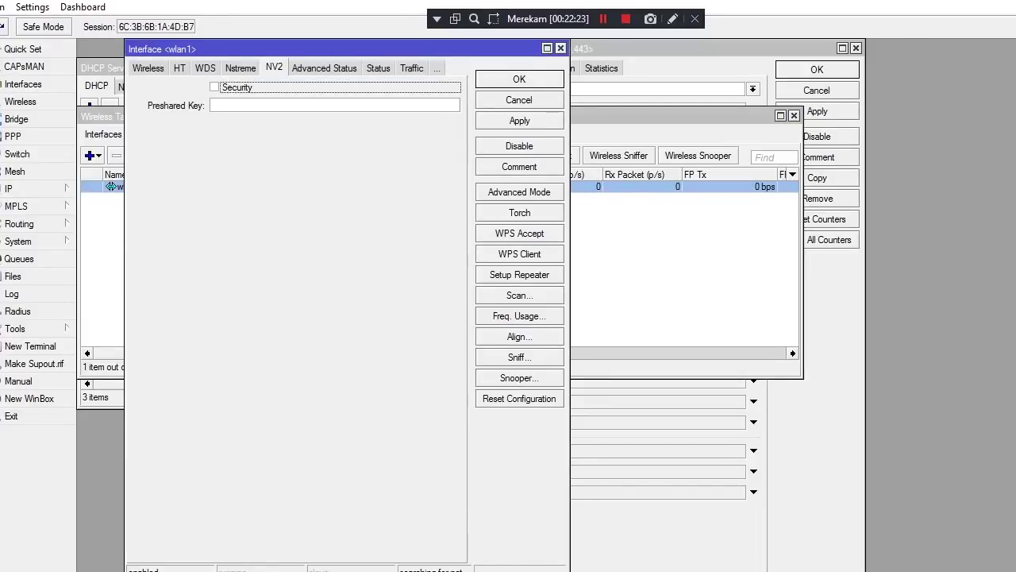
key("ctrl+Tab")
key("ctrl+shift+Tab")
key("ctrl+shift+Tab")
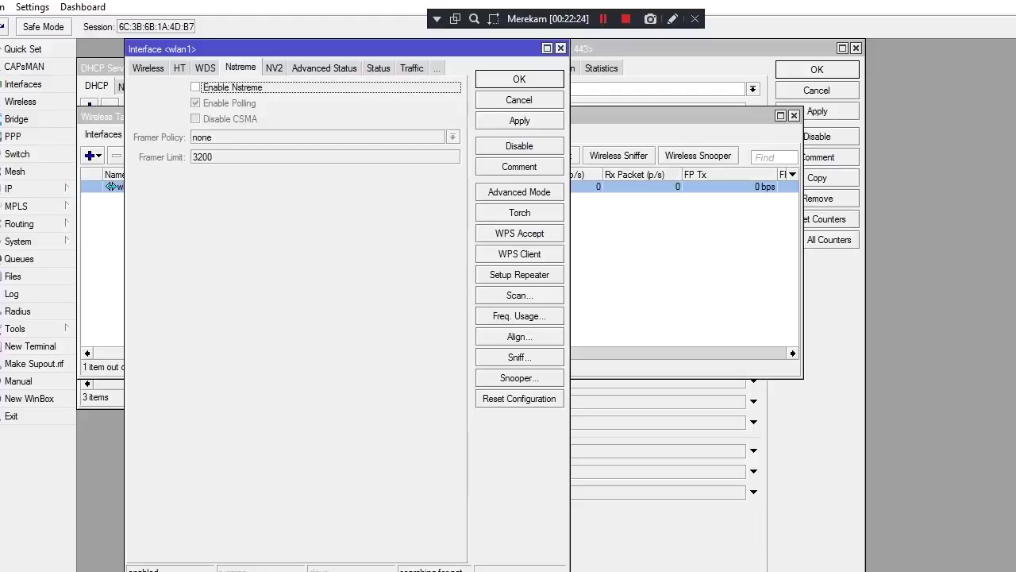
key("ctrl+shift+Tab")
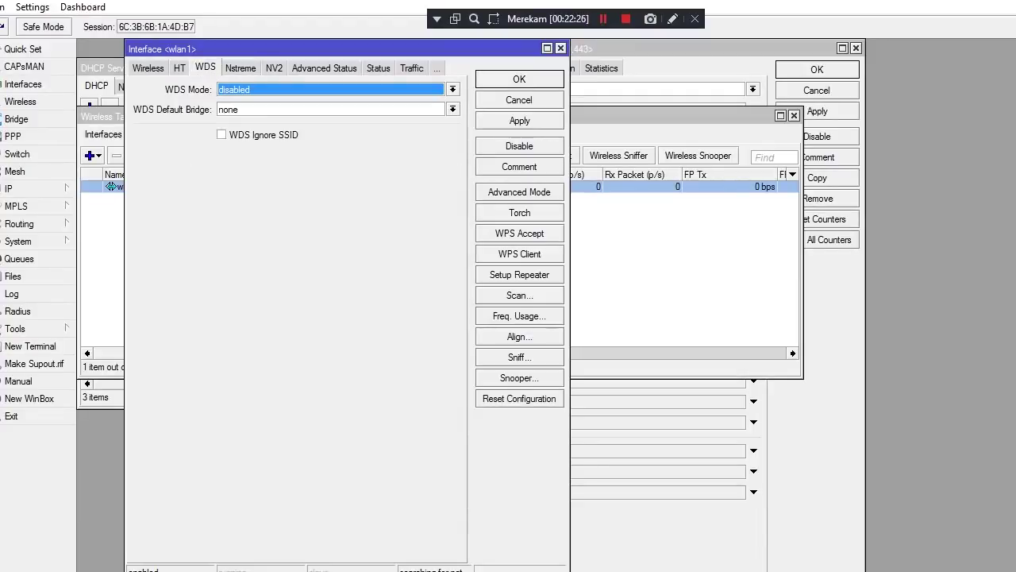
key("ctrl+shift+Tab")
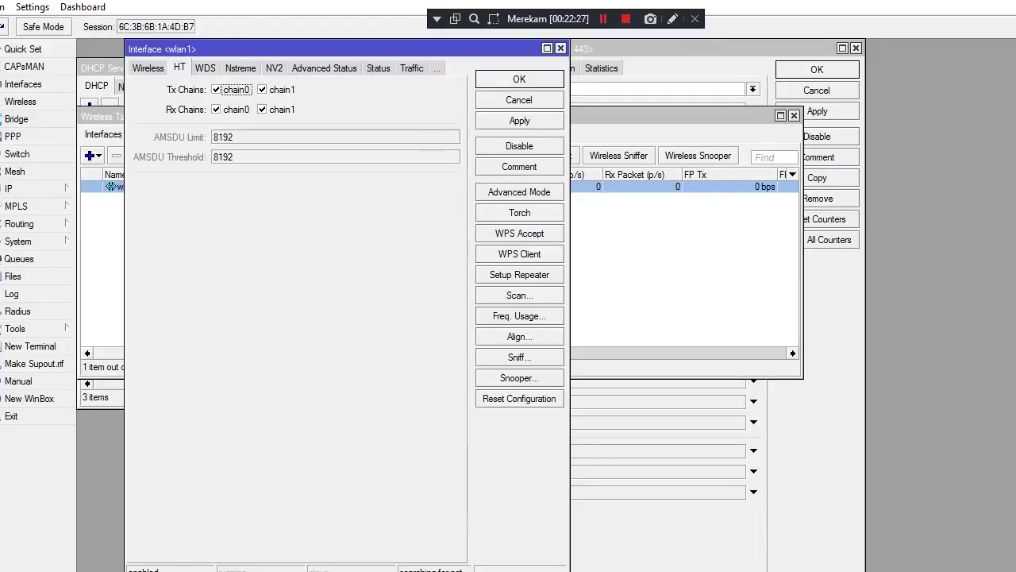
key("ctrl+shift+Tab")
key("alt+Down")
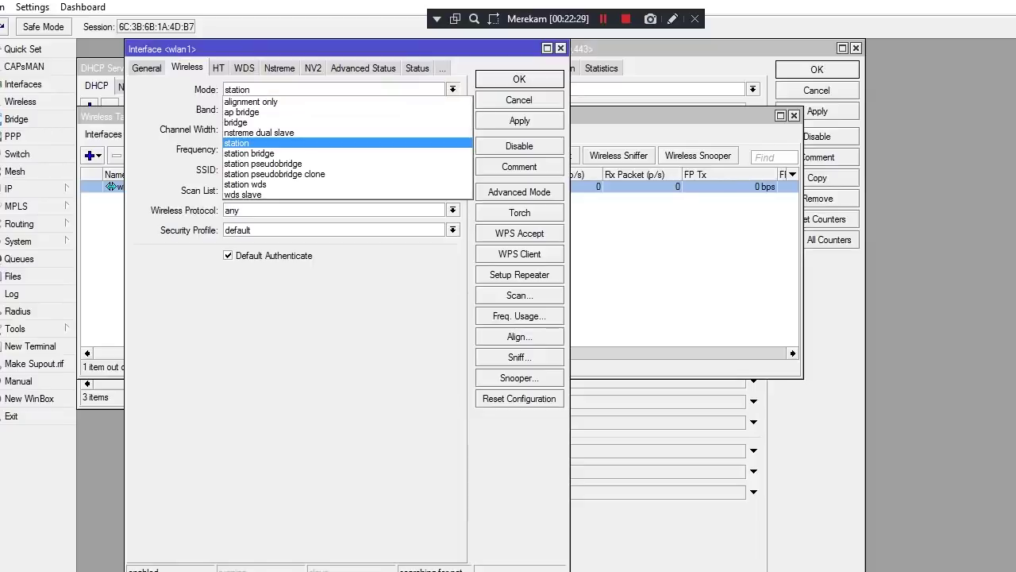
key("Up")
key("Up")
key("Up")
key("Up")
key("Down")
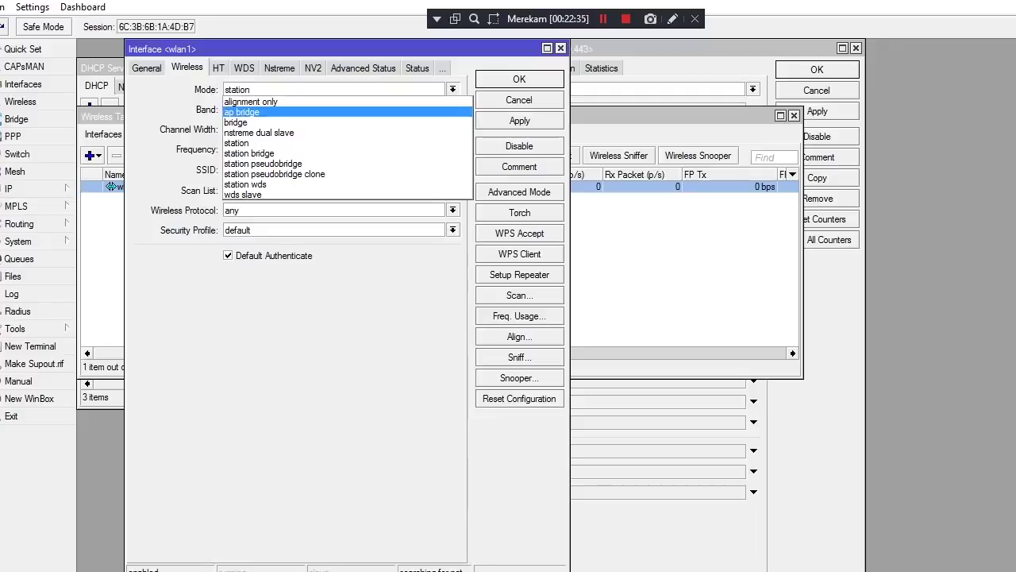
key("Return")
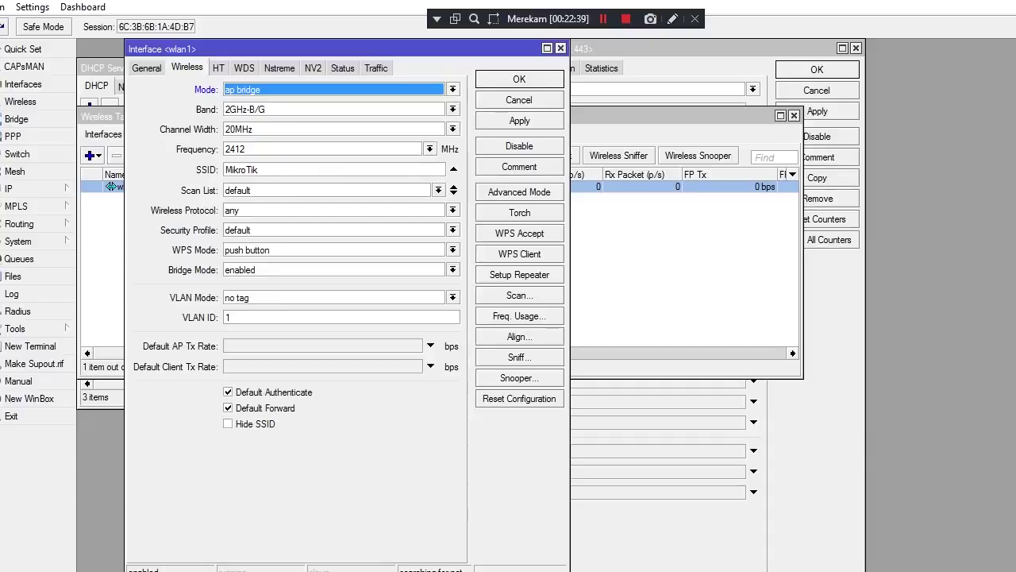
Delete the old MikroTik SSID from wlan1
left_click(286, 169)
key("BackSpace")
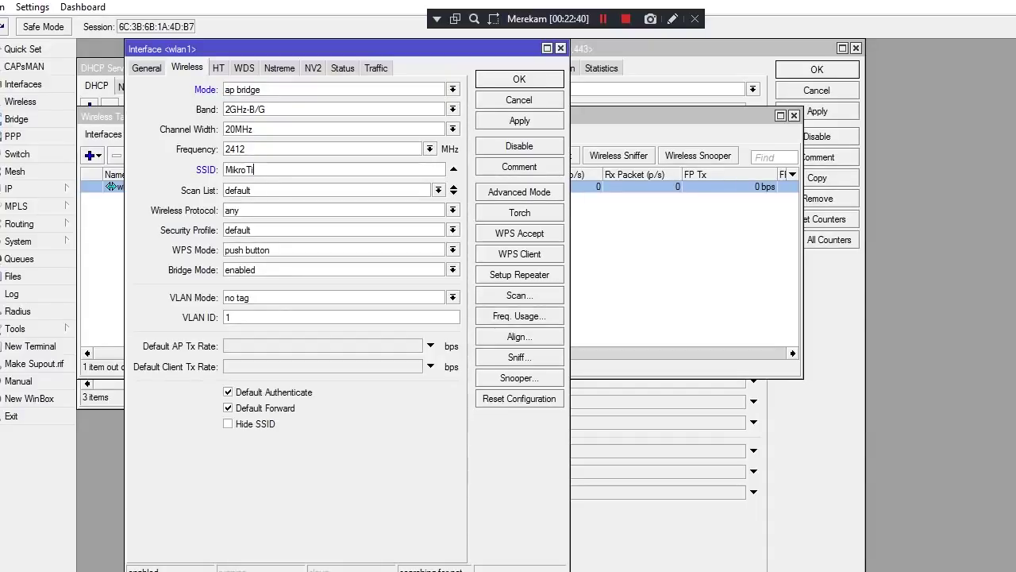
key("BackSpace")
key("BackSpace")
key("BackSpace")
key("BackSpace")
key("BackSpace")
key("BackSpace")
key("BackSpace")
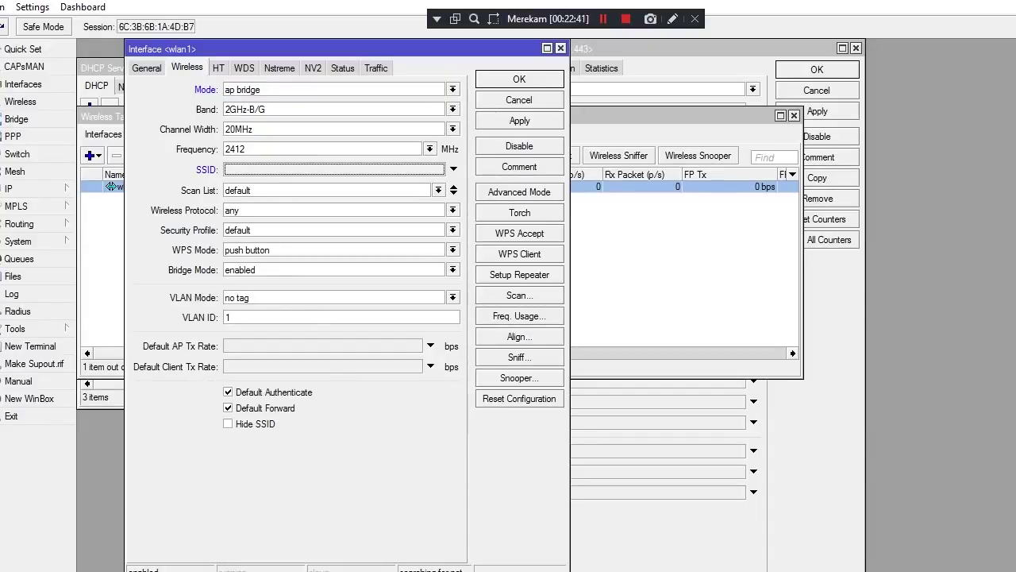
mouse_move(457, 4)
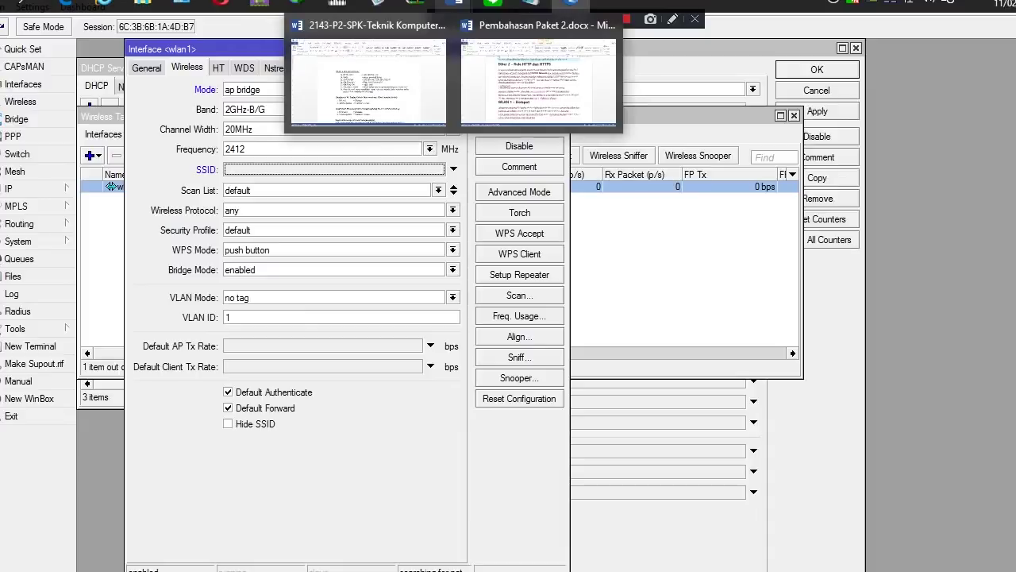
mouse_move(530, 4)
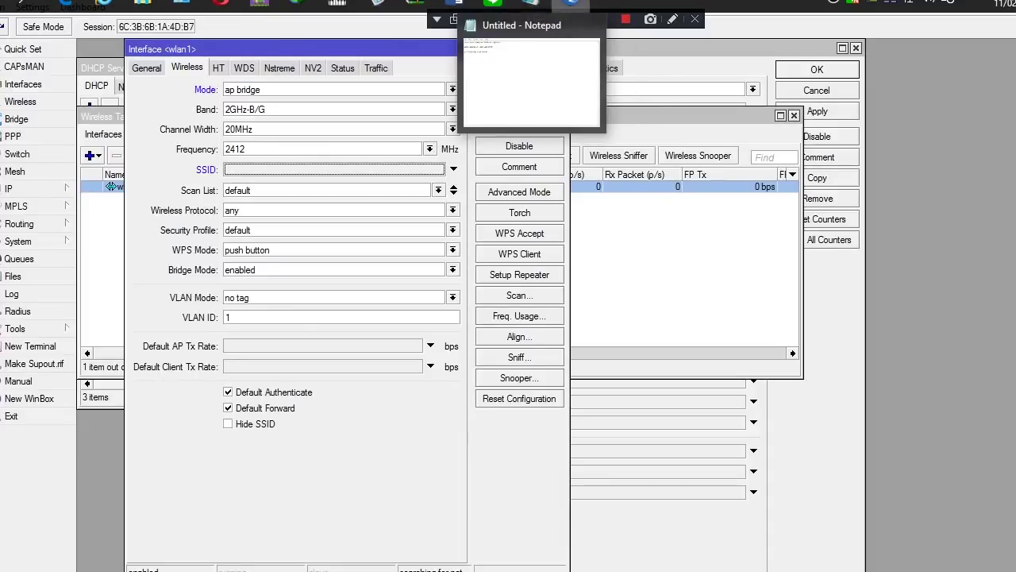
mouse_move(572, 4)
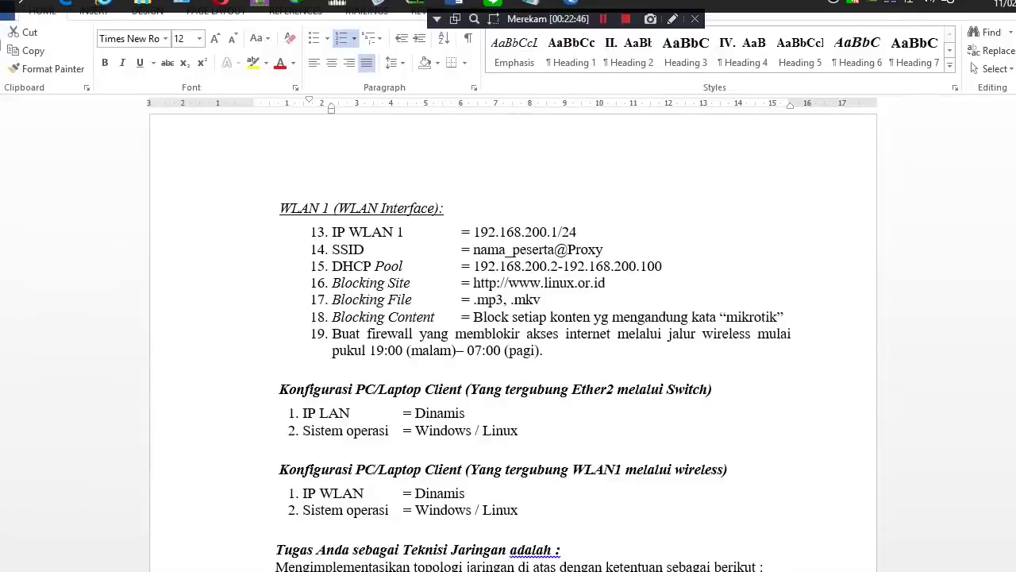
left_click(369, 79)
left_click_drag(474, 249, 607, 249)
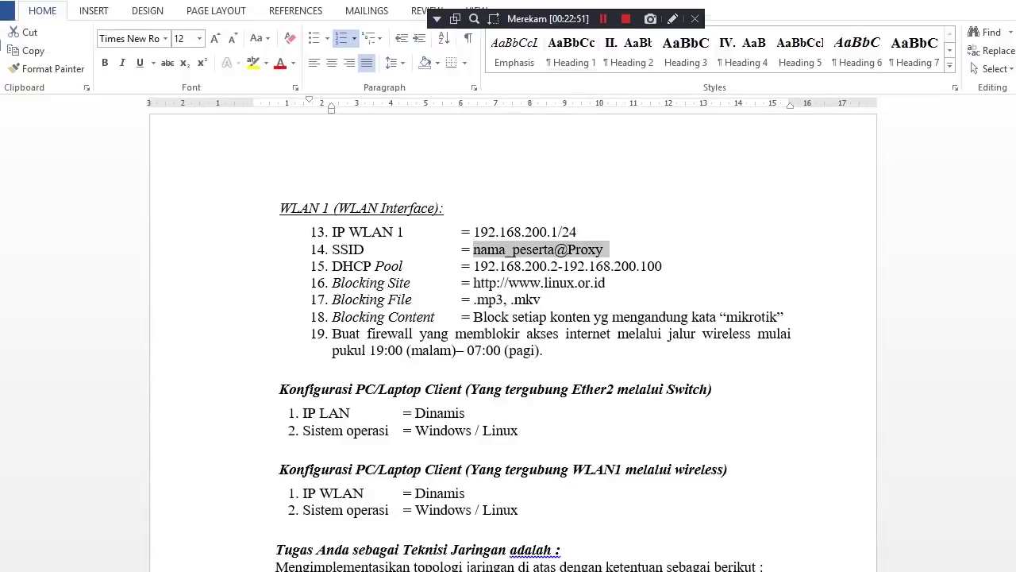
mouse_move(458, 4)
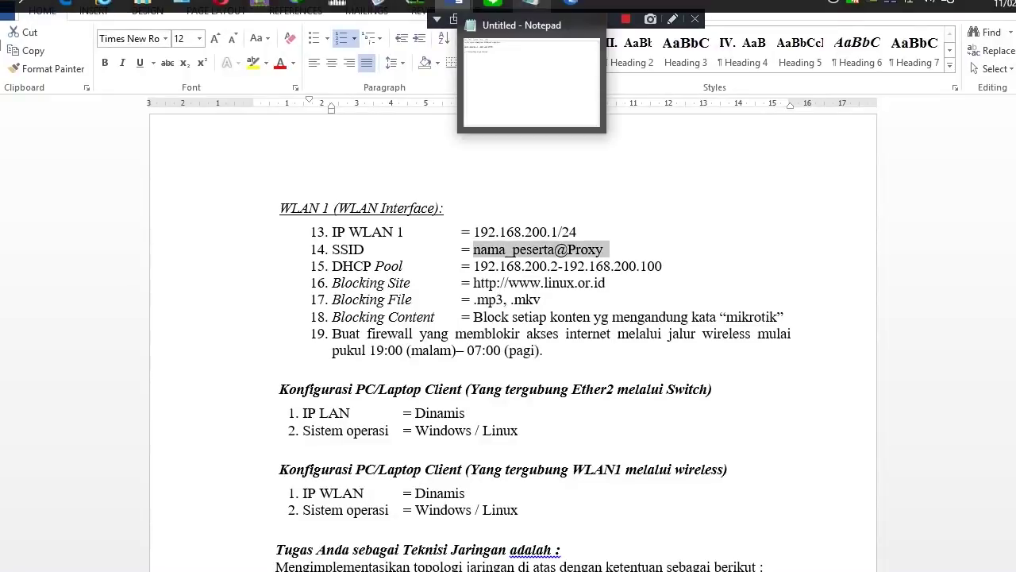
mouse_move(571, 4)
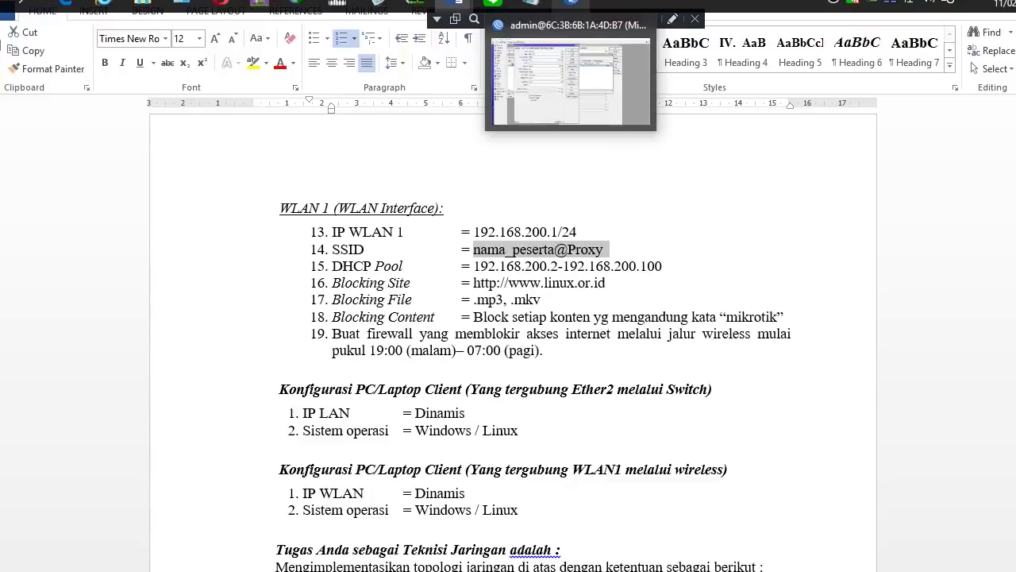
left_click(571, 4)
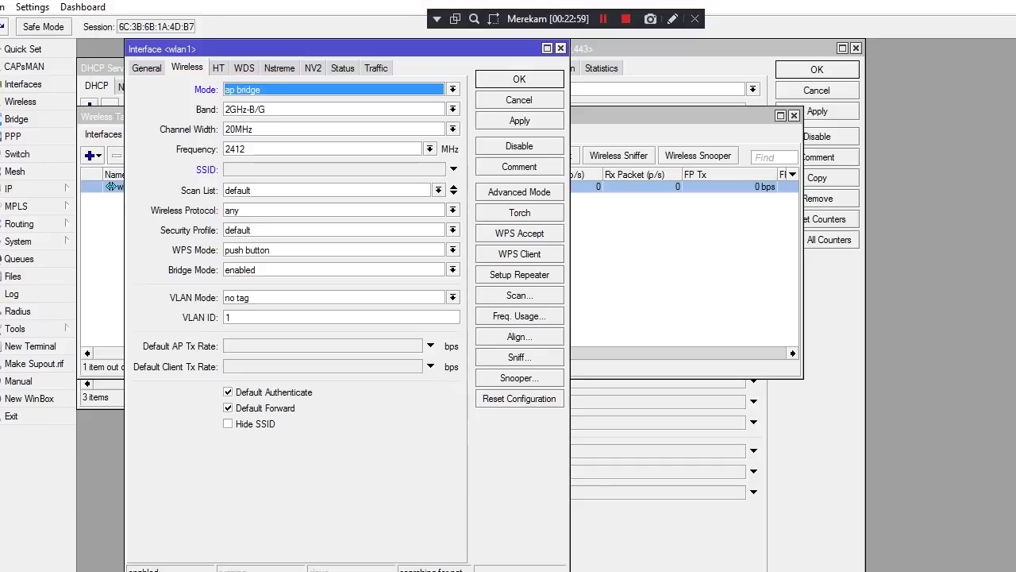
left_click(453, 168)
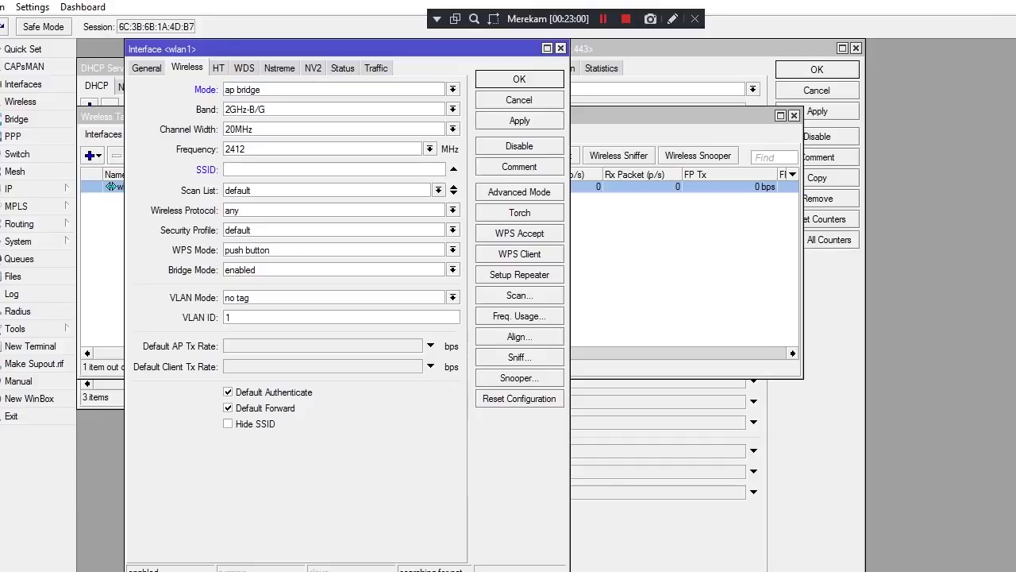
type("alma")
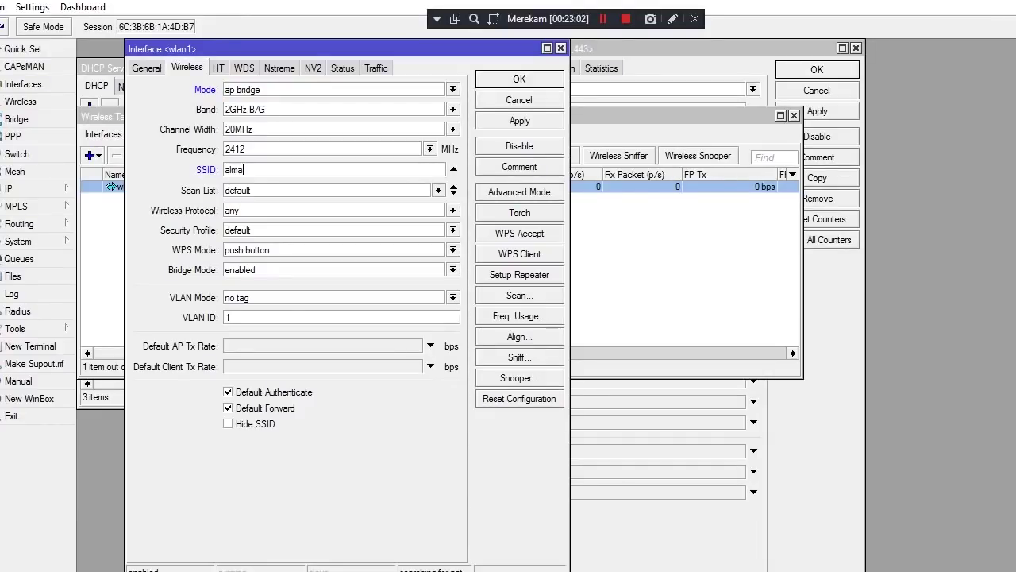
type("ysar@")
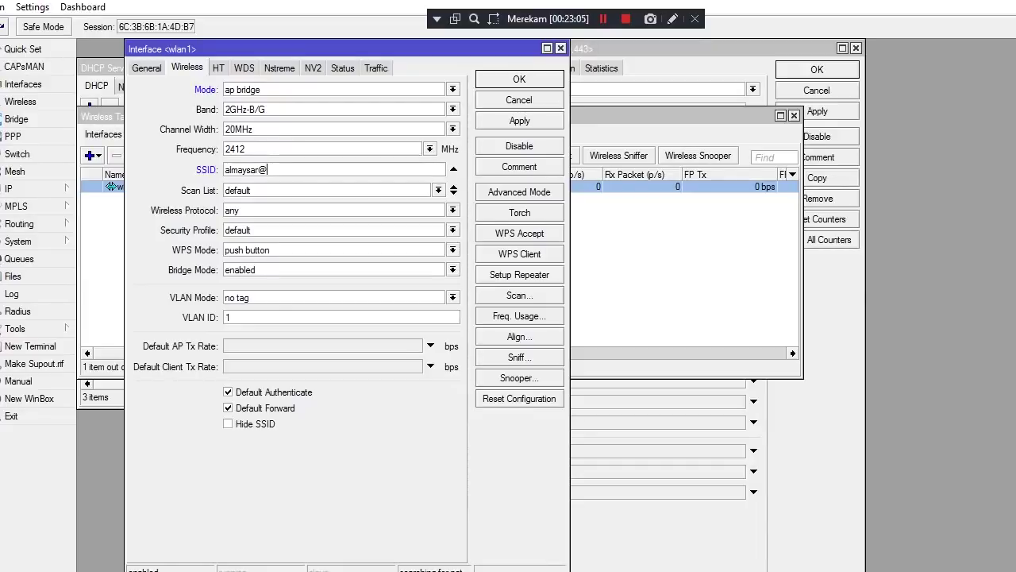
type("proxy")
mouse_move(454, 5)
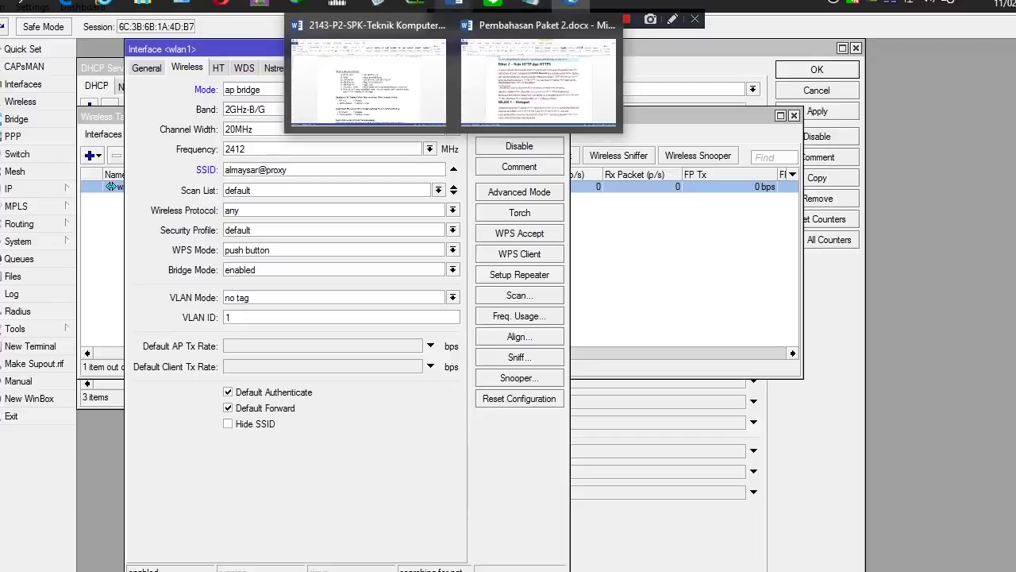
left_click(369, 79)
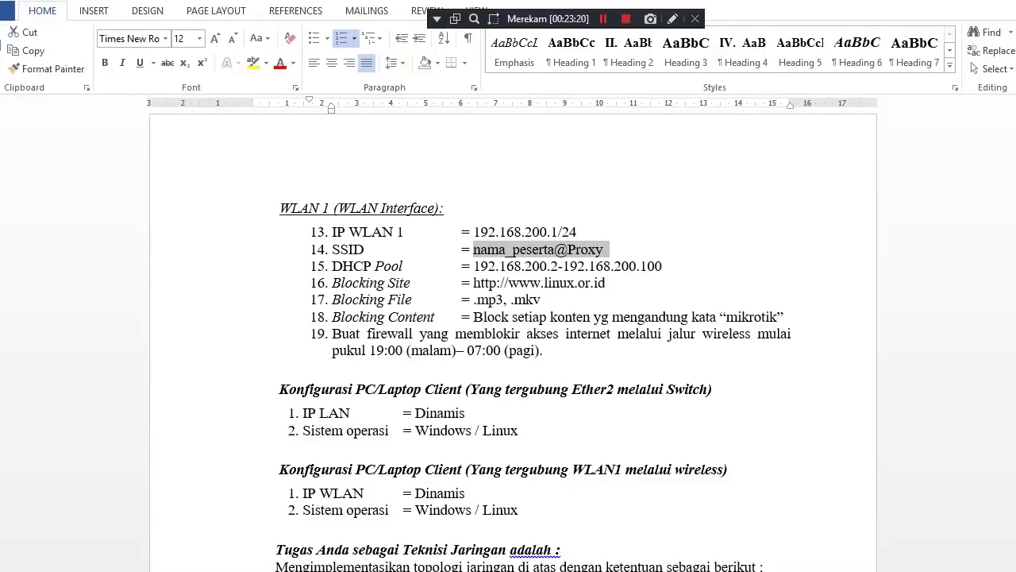
left_click_drag(473, 266, 662, 266)
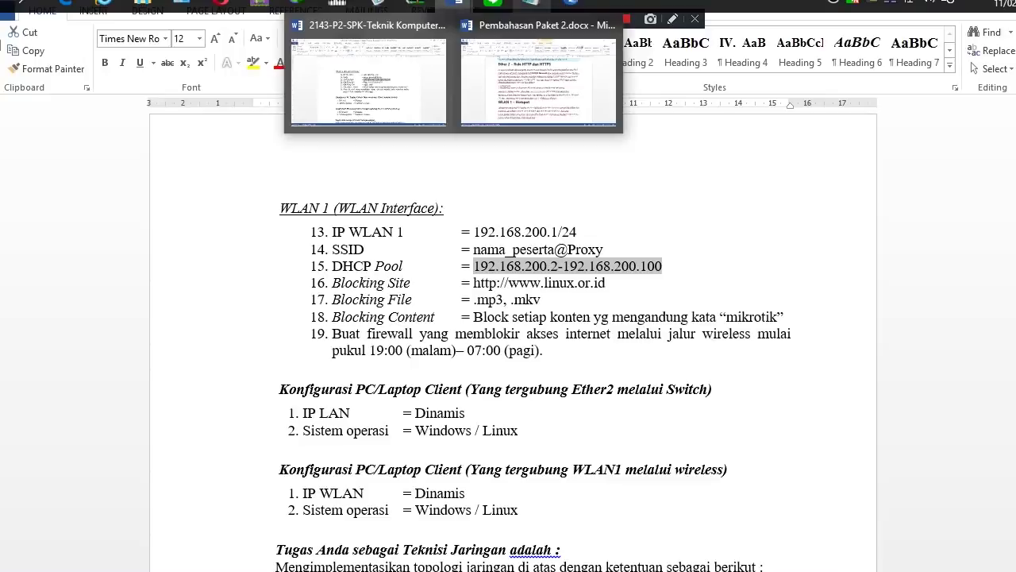
Back in Winbox, apply and save the wlan1 ap bridge settings
mouse_move(572, 3)
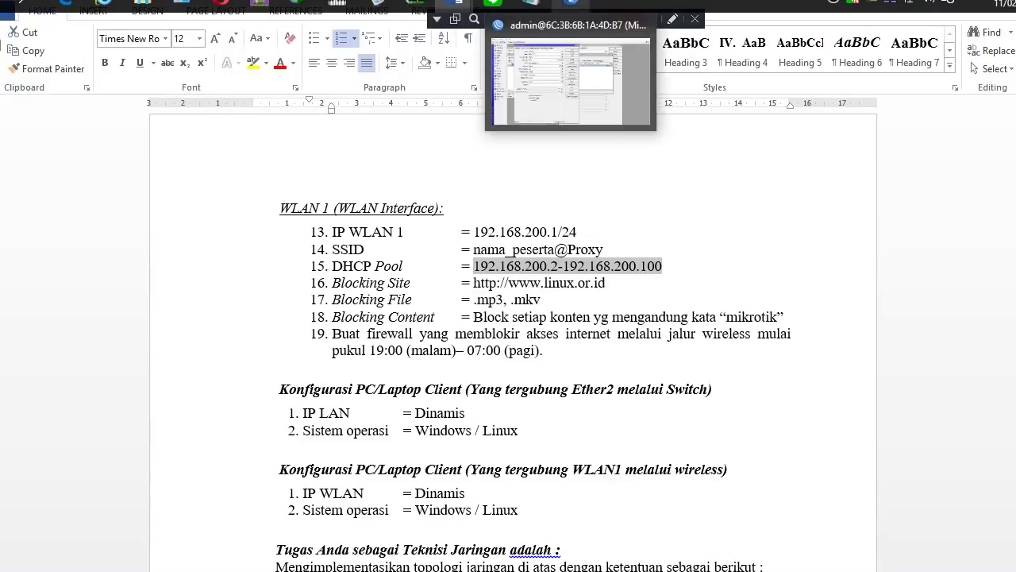
left_click(572, 4)
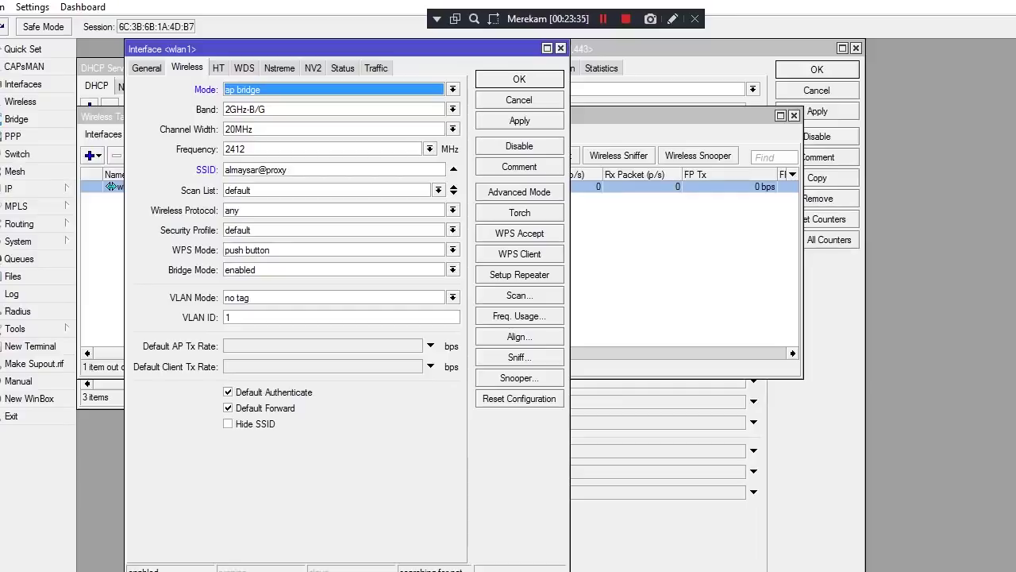
left_click(520, 120)
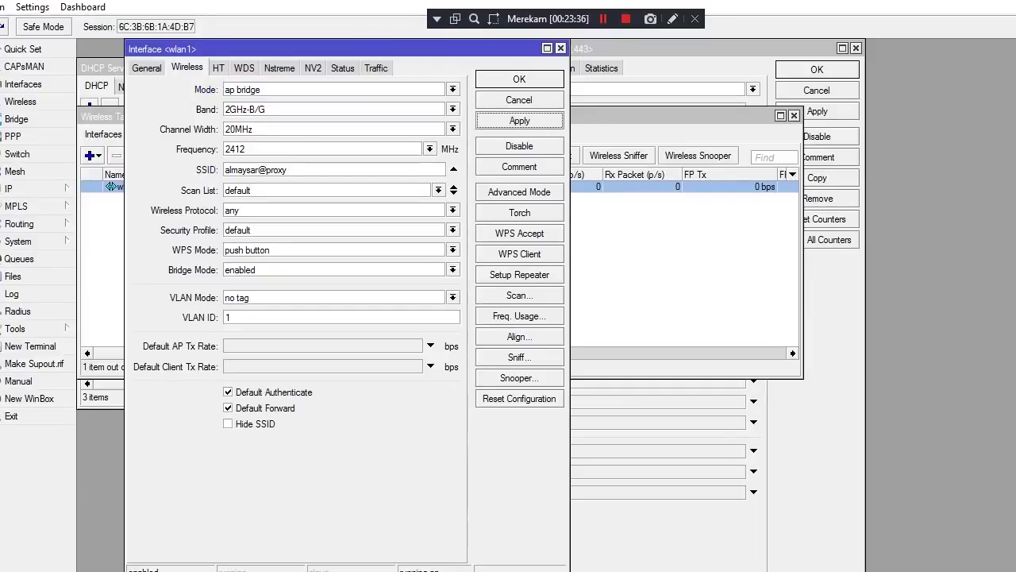
left_click(519, 79)
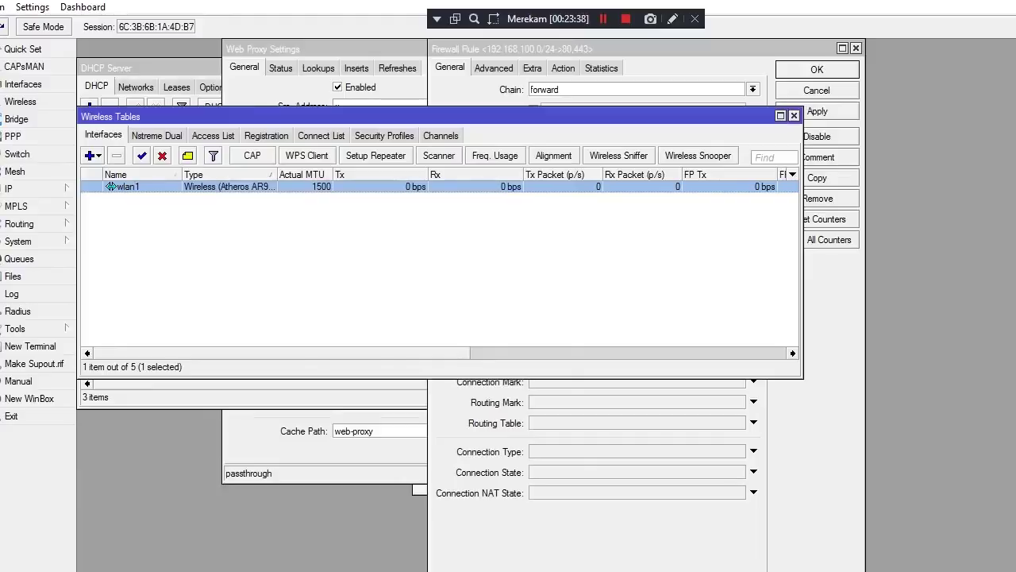
Launch DHCP Setup from IP > DHCP Server and choose wlan1 as the DHCP interface
left_click(24, 188)
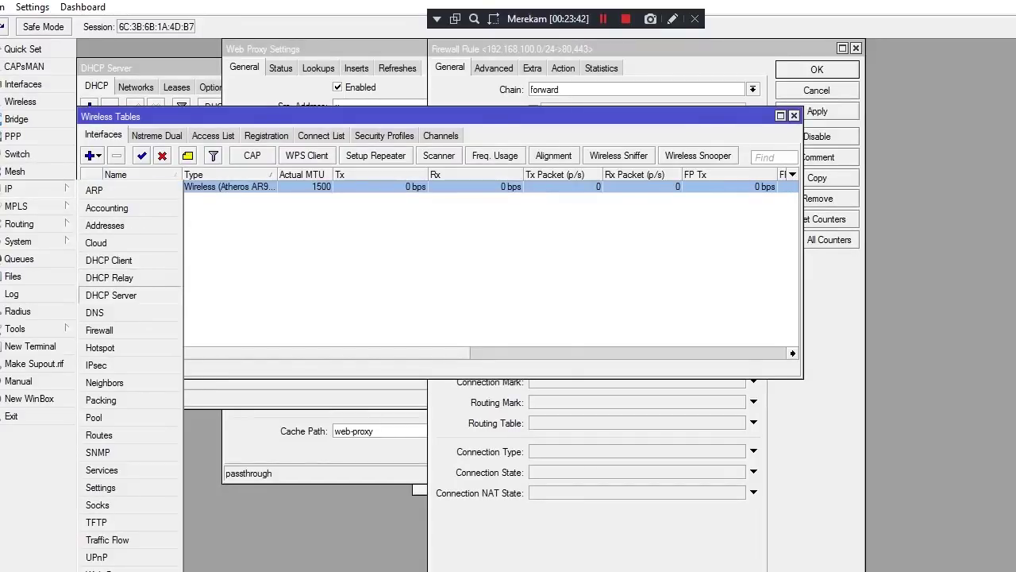
left_click(111, 294)
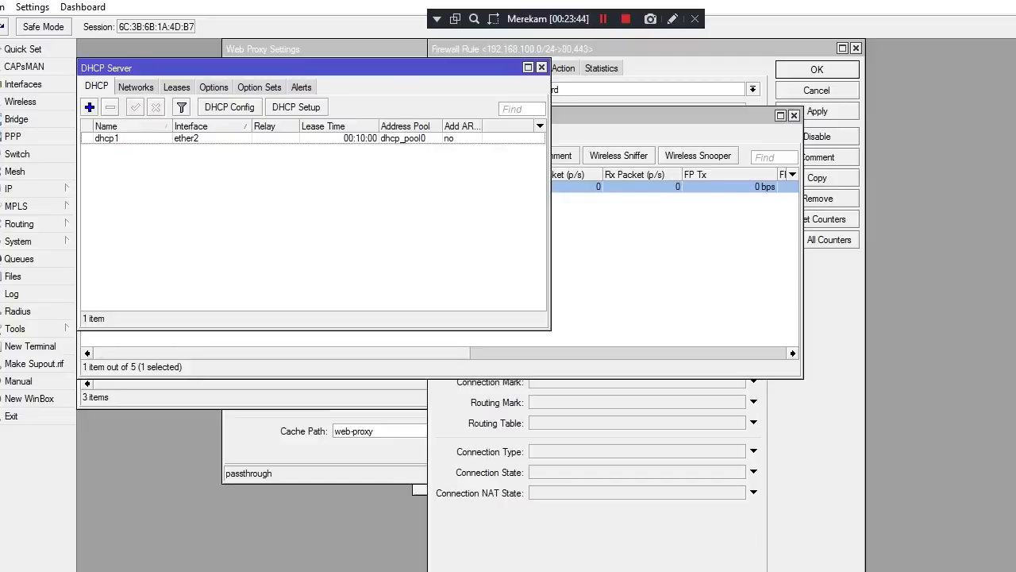
left_click(89, 106)
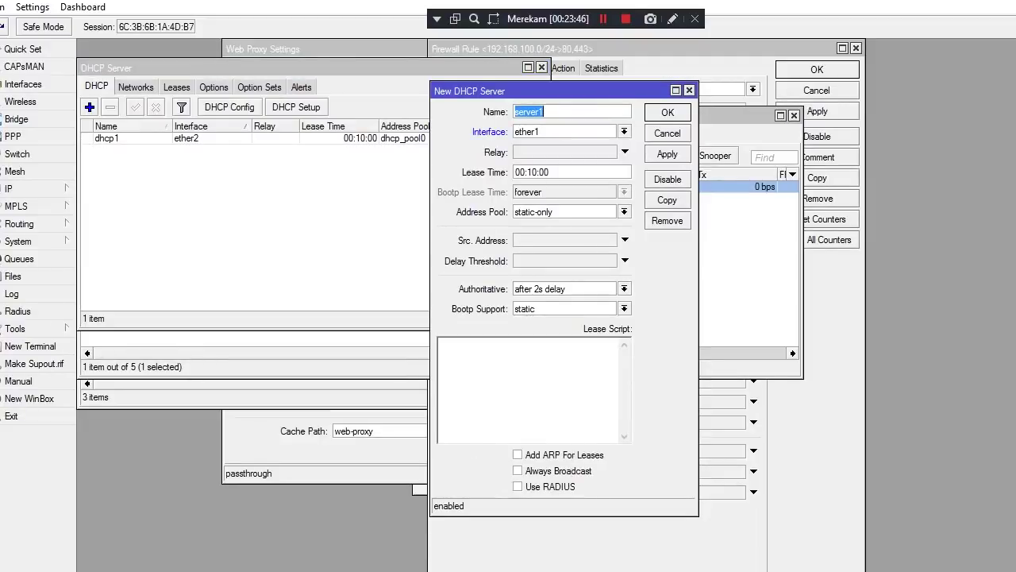
left_click(689, 89)
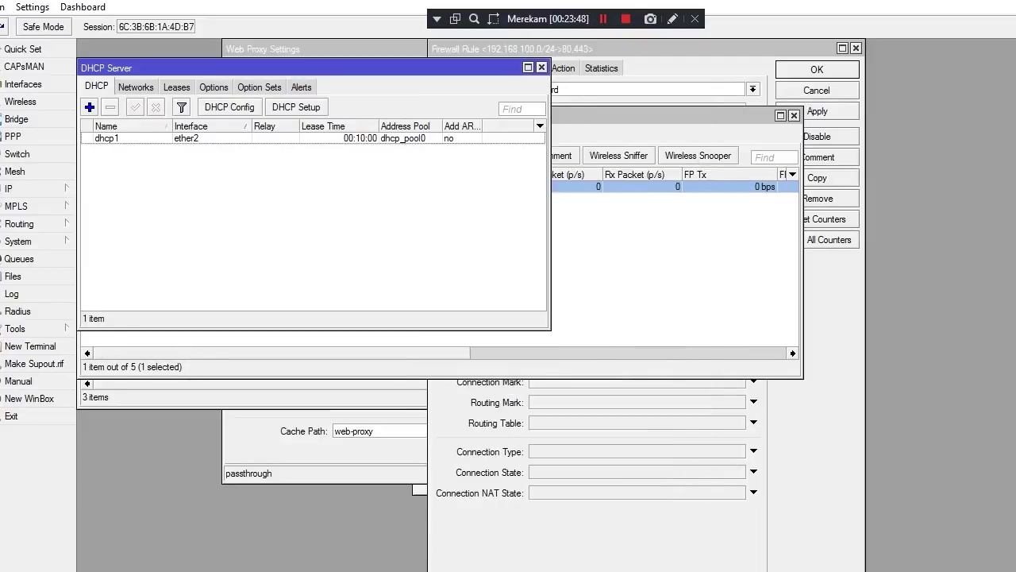
left_click(296, 106)
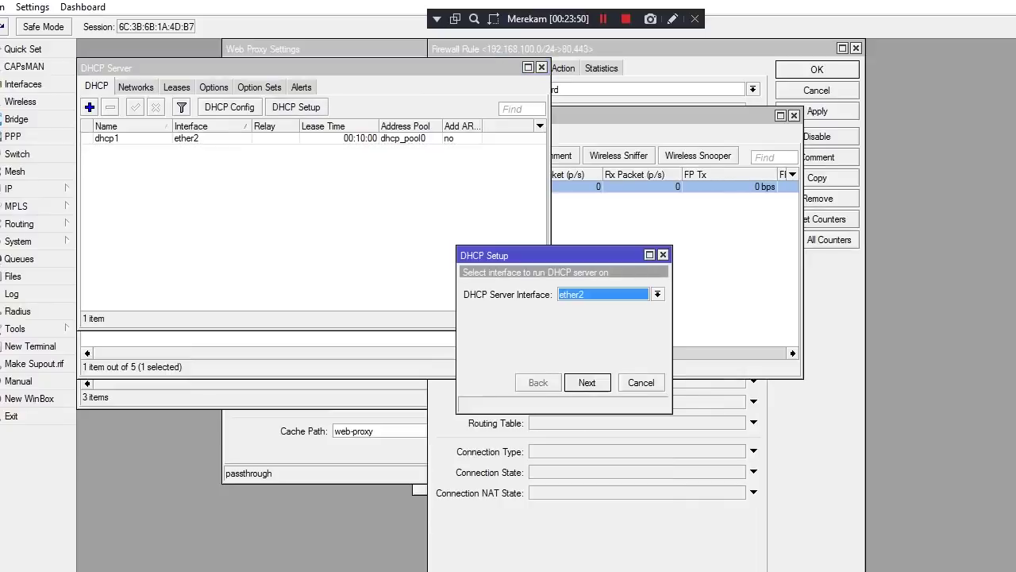
key("alt+Down")
key("Down")
key("Down")
key("Down")
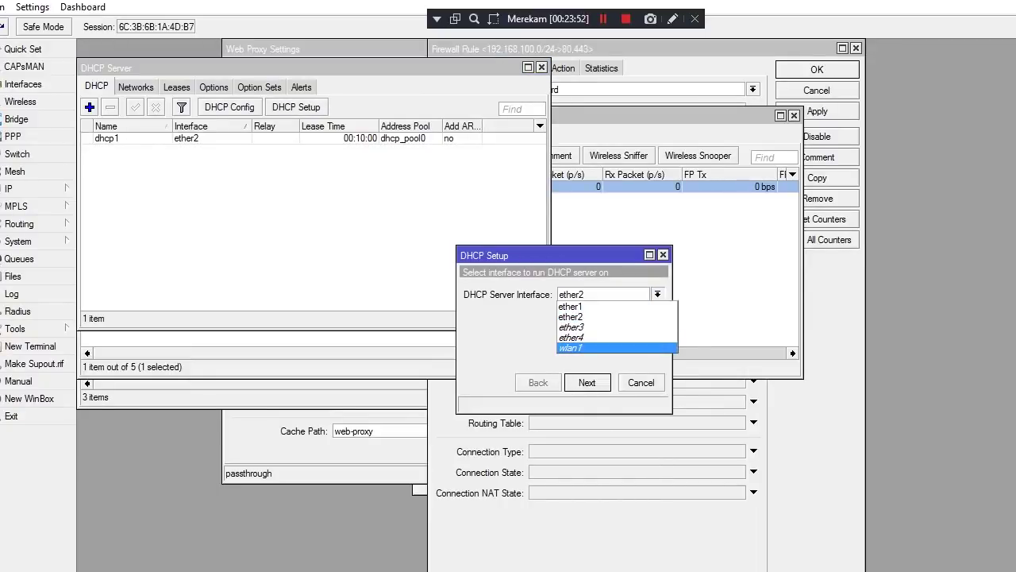
key("Return")
key("Return")
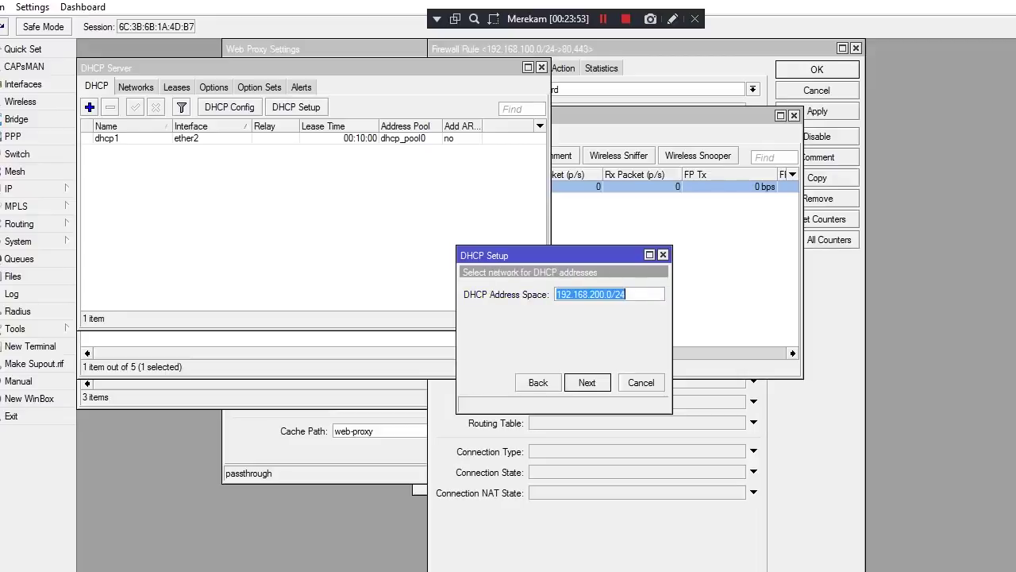
key("Return")
key("Return")
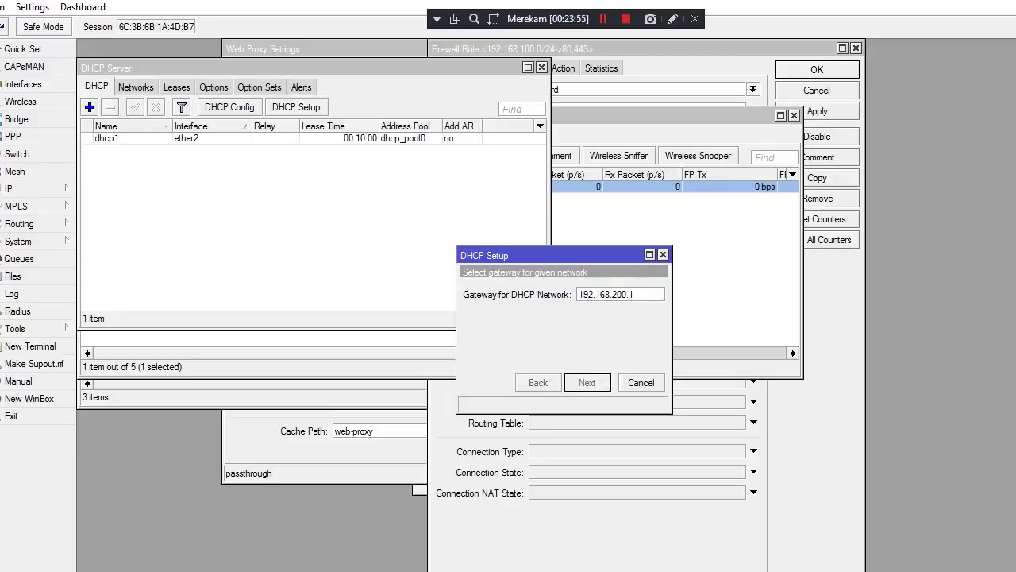
Begin editing the pool's end address and check the required DHCP Pool range in the task sheet
left_click(627, 294)
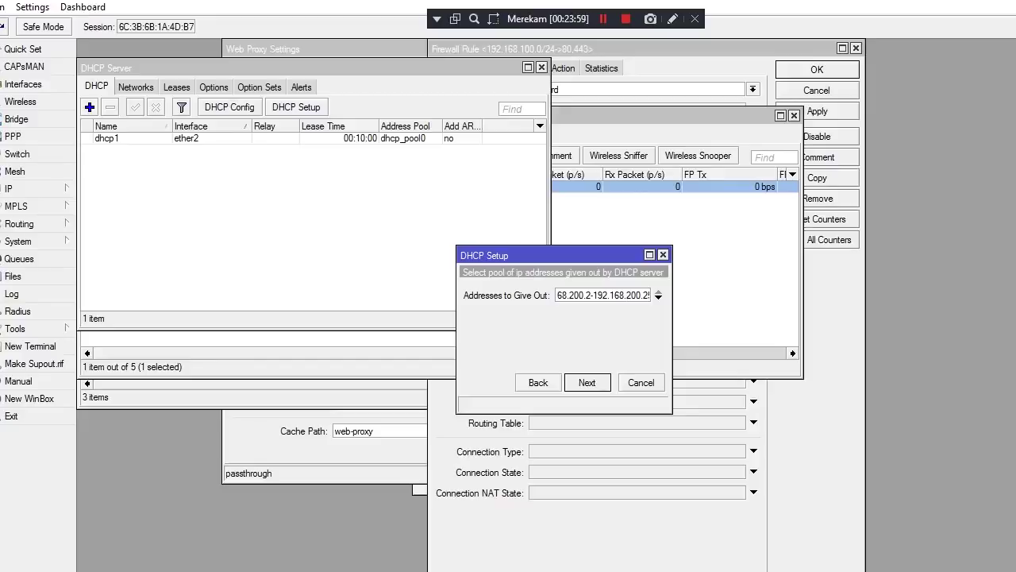
type("54")
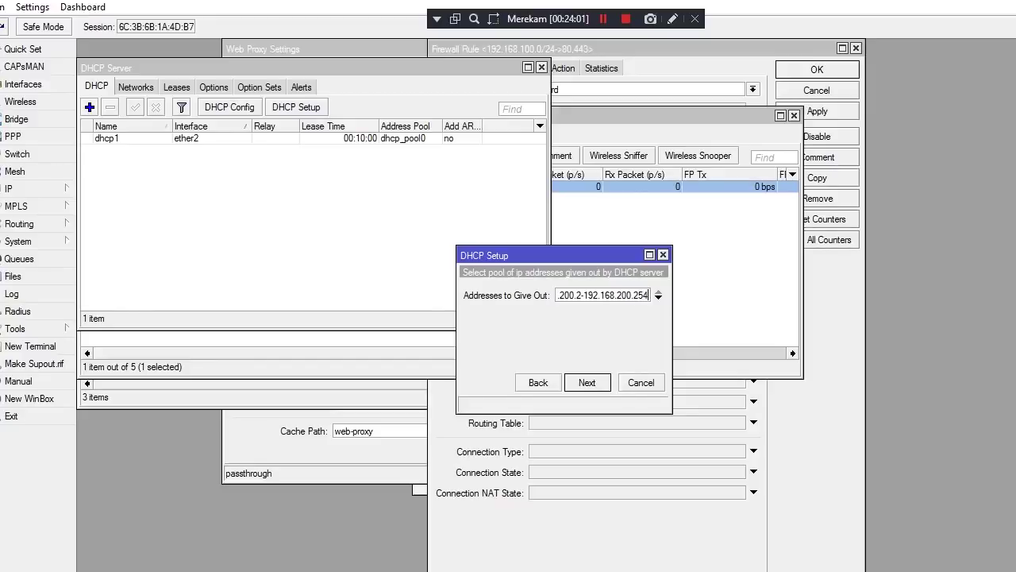
key("BackSpace")
key("BackSpace")
key("BackSpace")
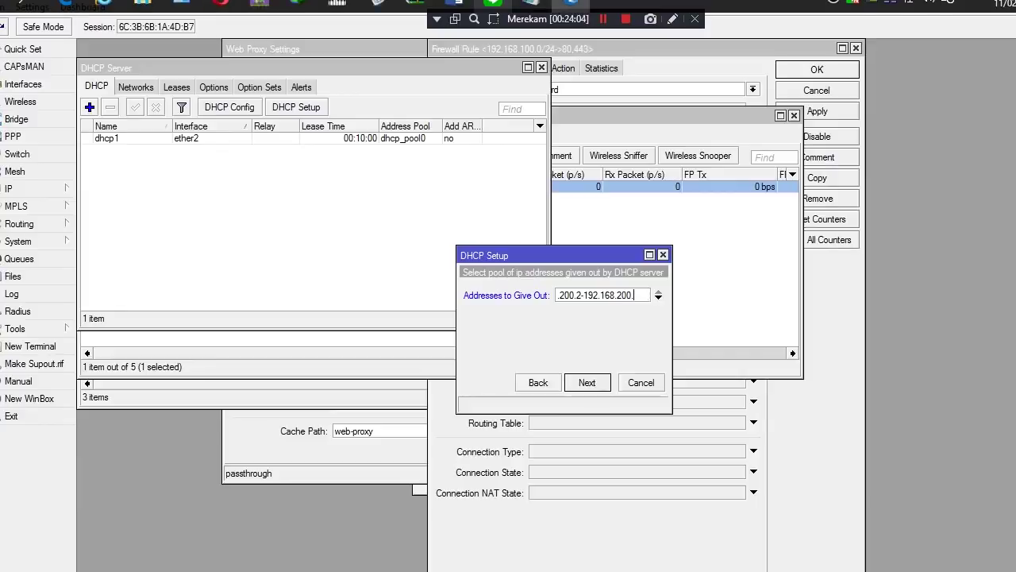
mouse_move(531, 4)
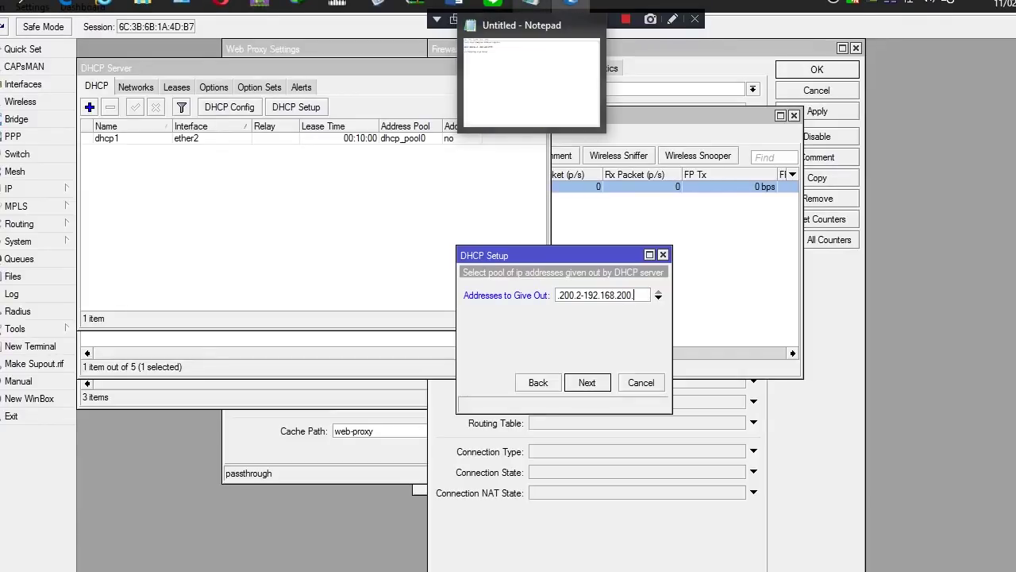
mouse_move(454, 3)
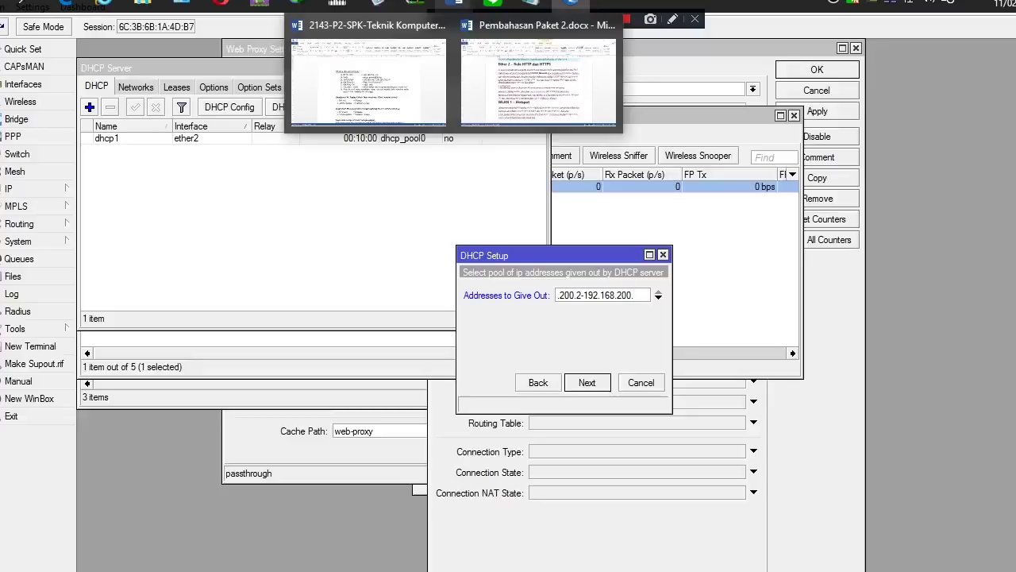
left_click(368, 79)
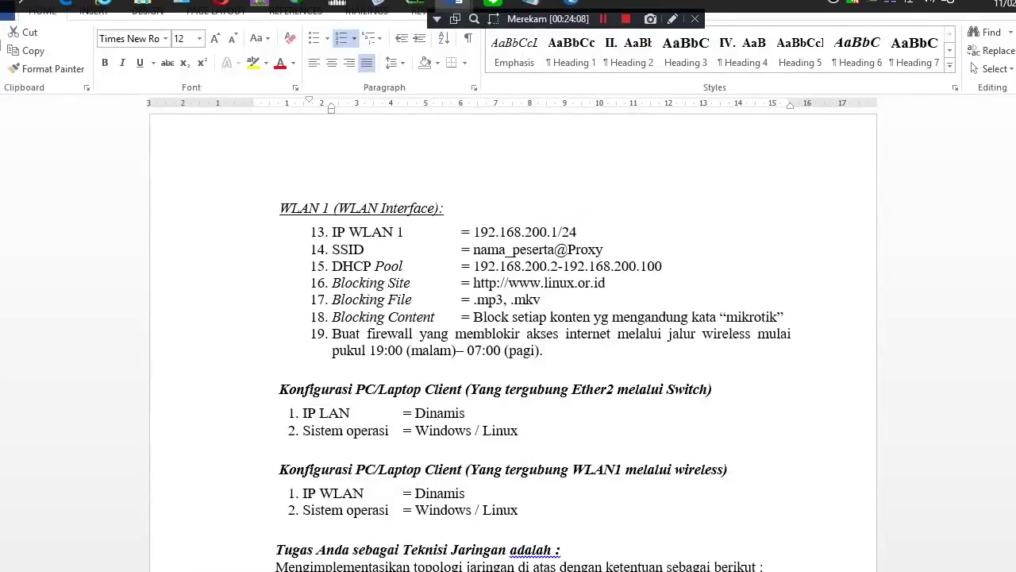
left_click_drag(474, 266, 662, 266)
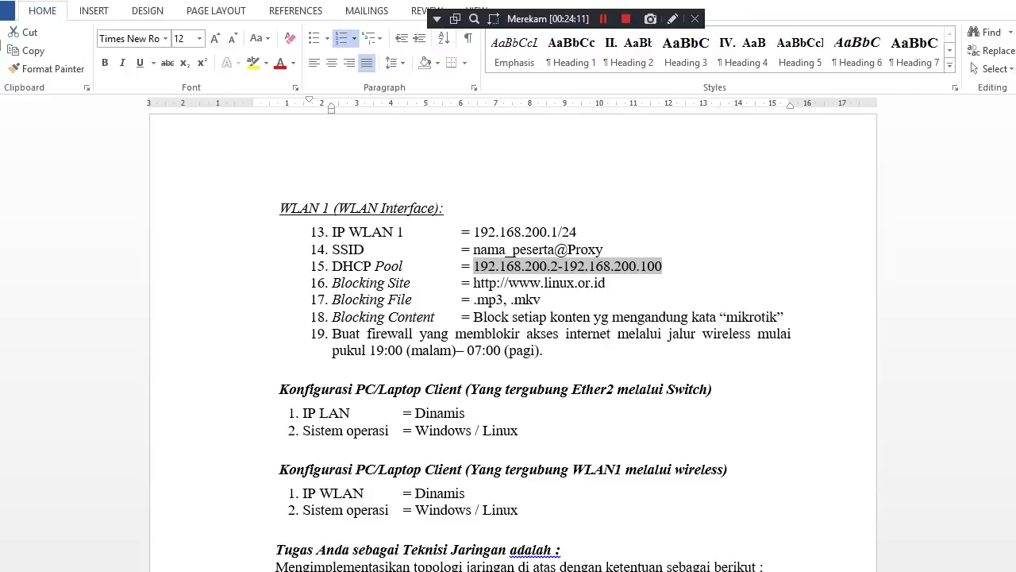
mouse_move(493, 5)
mouse_move(530, 4)
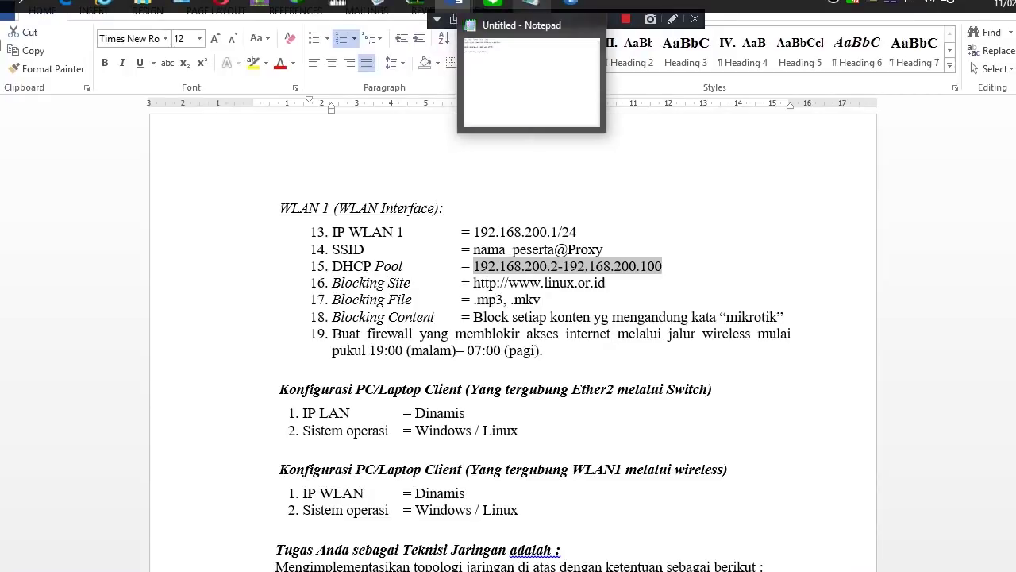
mouse_move(572, 4)
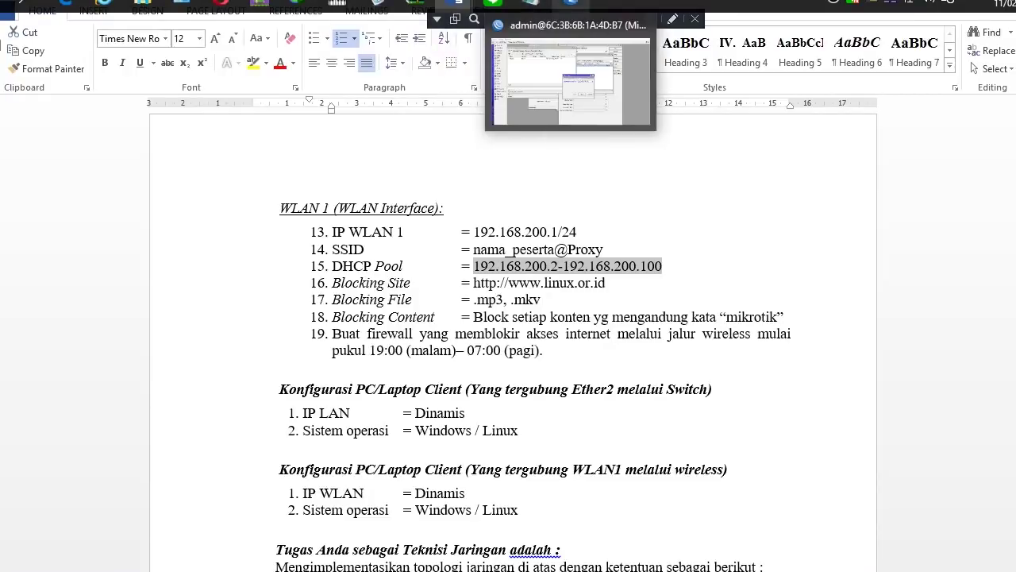
left_click(571, 4)
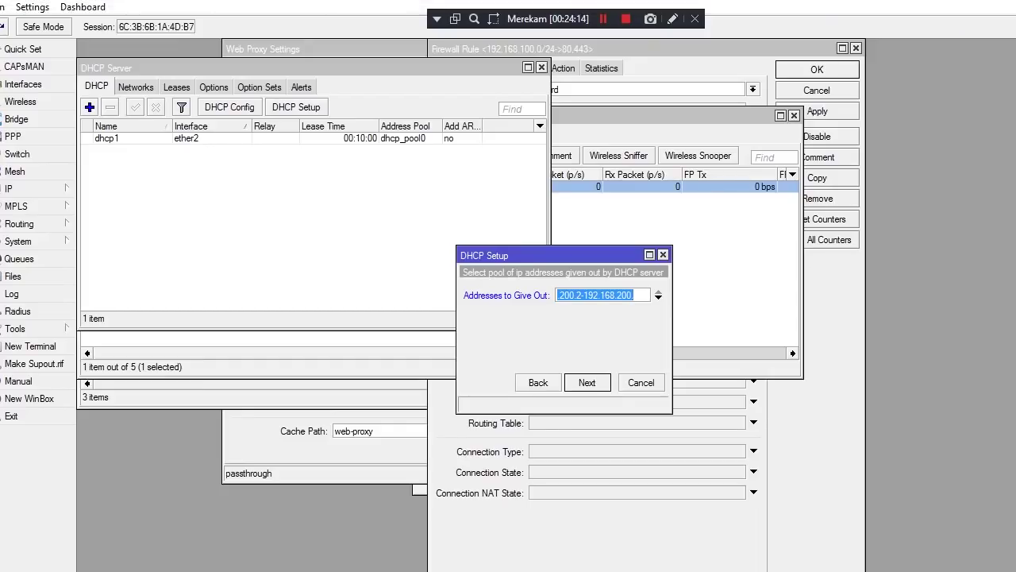
Set the pool to 192.168.200.2–192.168.200.100, clear the DNS server, and finish the setup
left_click(596, 294)
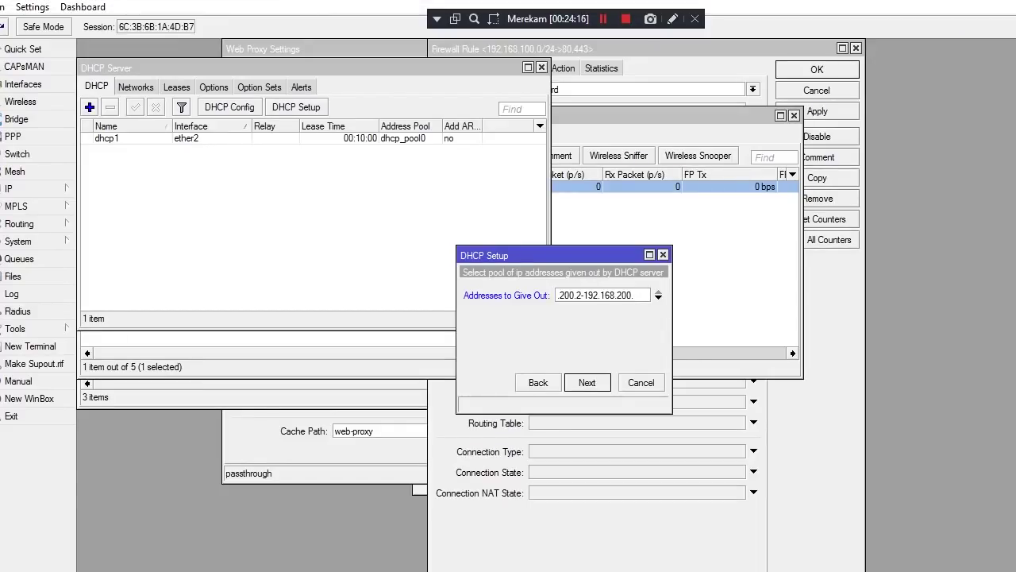
type("00")
key("Return")
key("BackSpace")
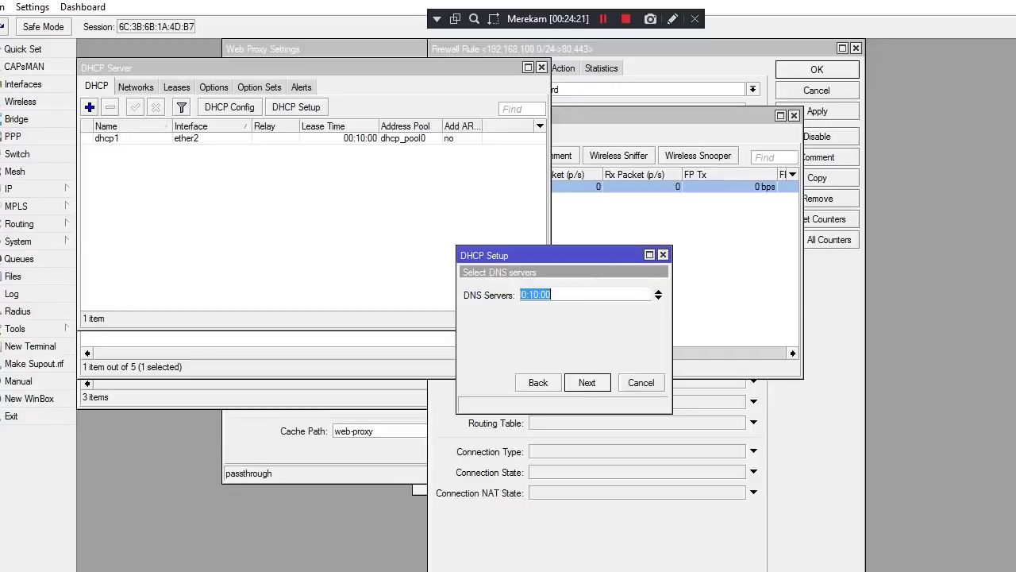
key("Return")
key("Return")
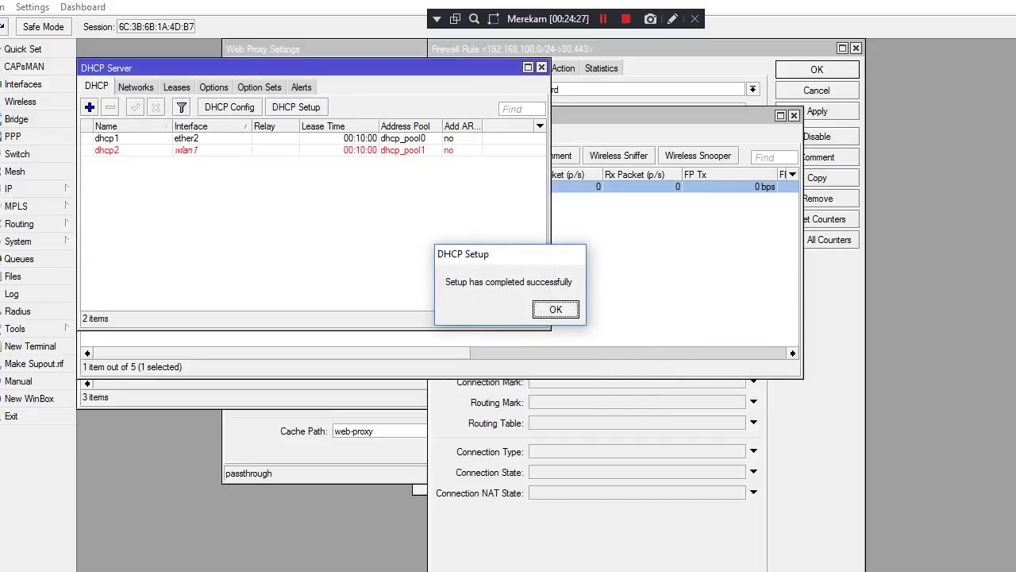
key("Return")
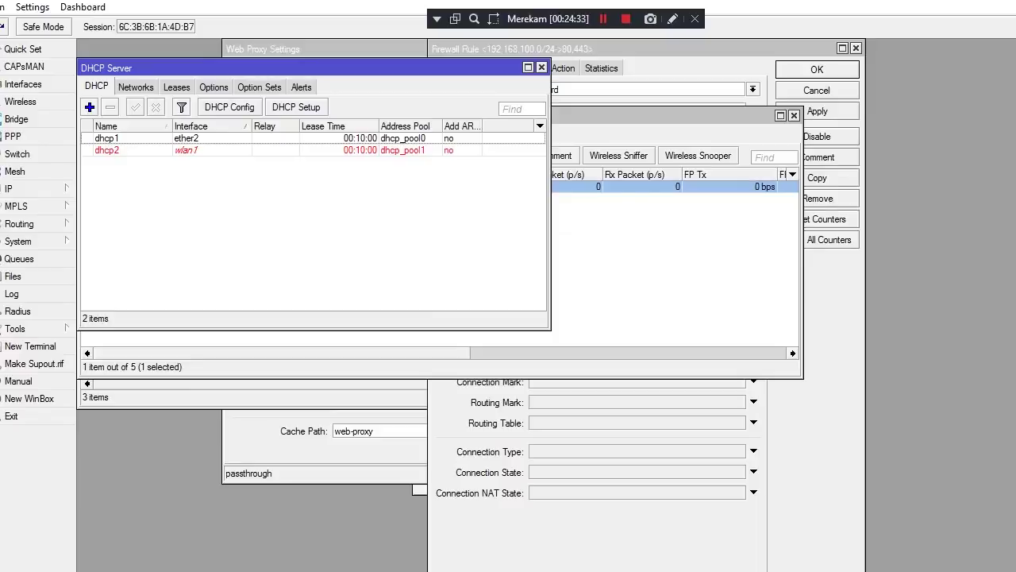
mouse_move(454, 7)
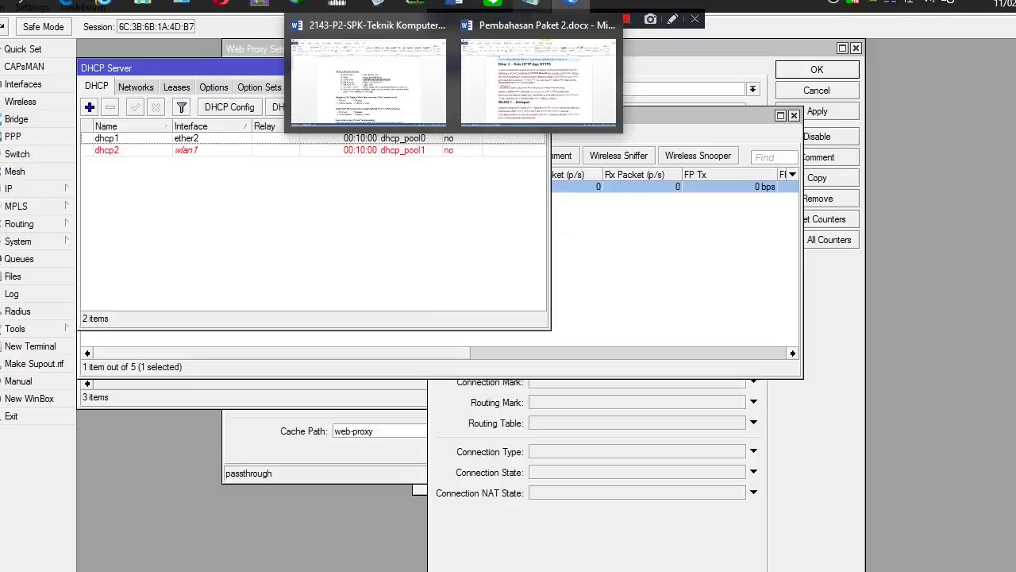
mouse_move(532, 4)
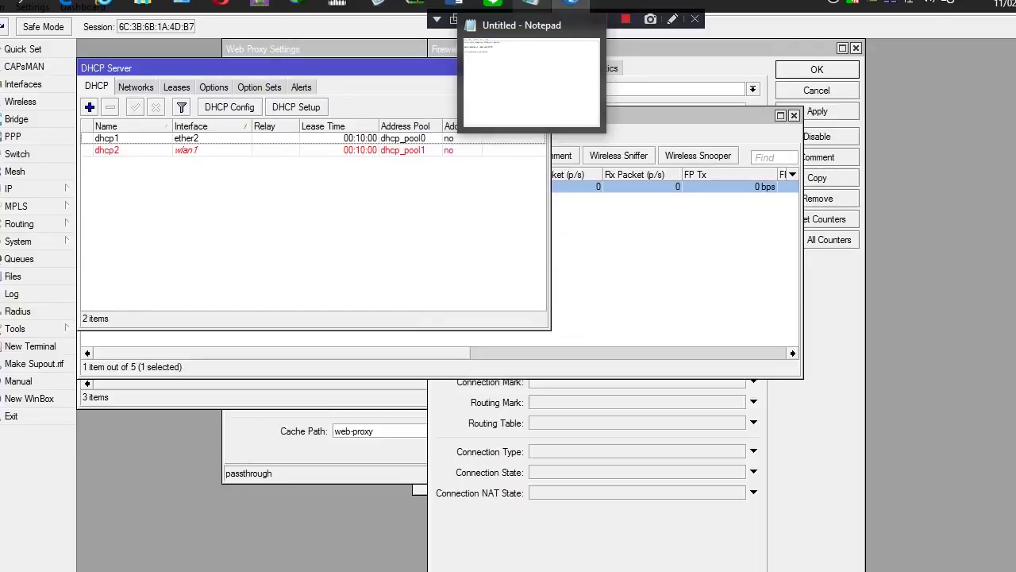
mouse_move(571, 4)
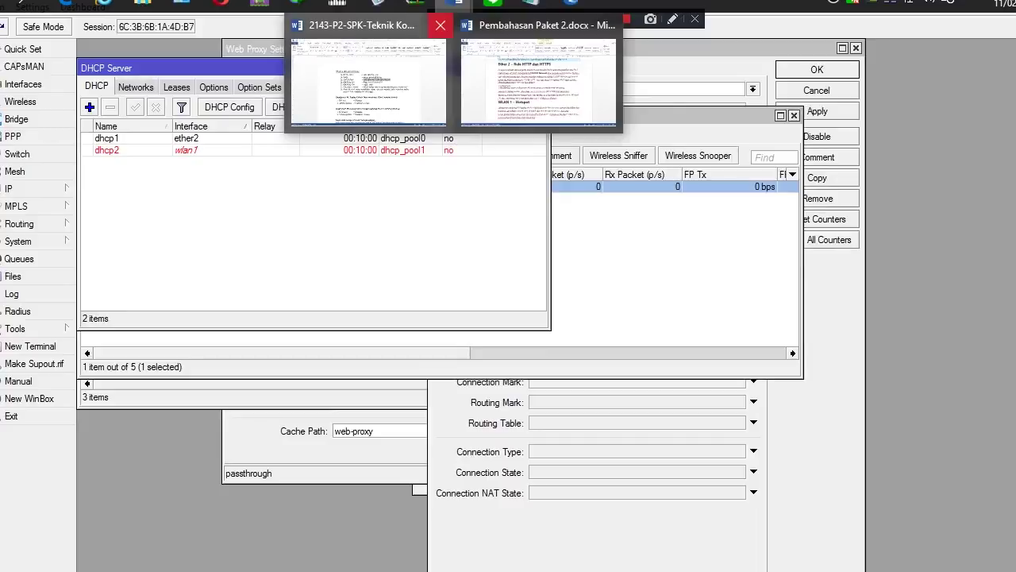
left_click(368, 80)
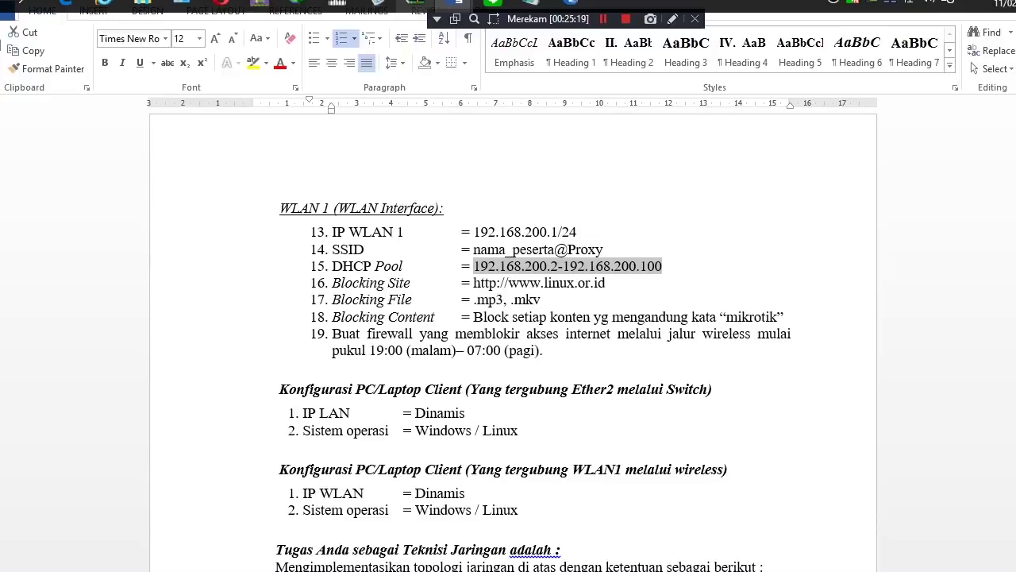
mouse_move(493, 3)
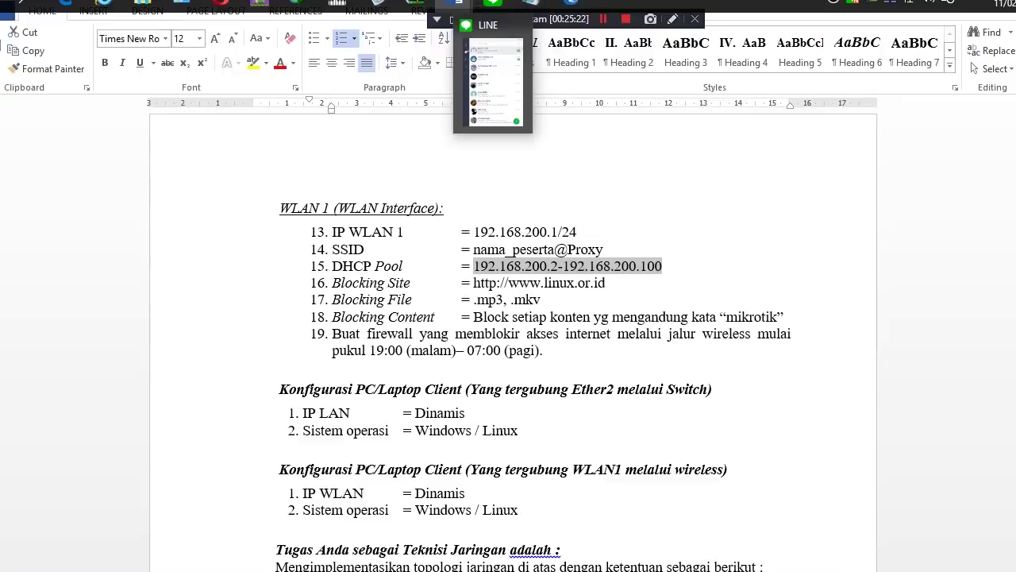
key("alt+Tab")
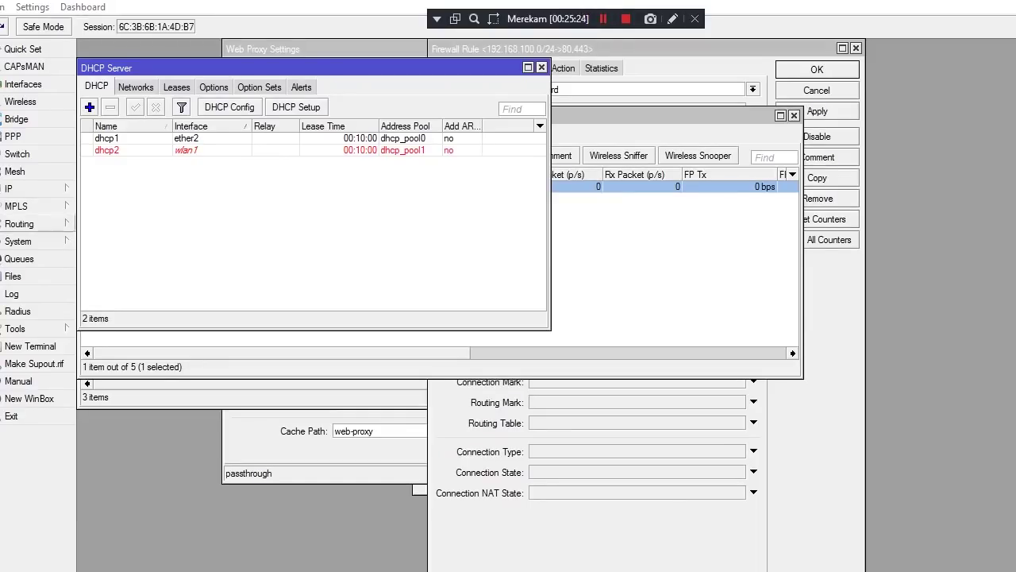
left_click(23, 188)
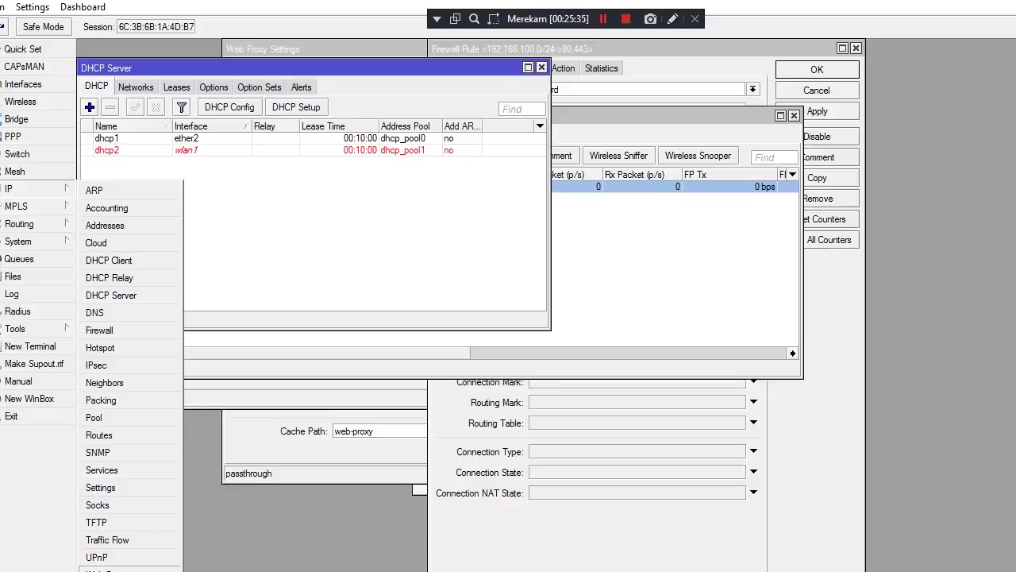
Start a new web proxy access rule with source address 192.168.200.0/24
left_click(99, 569)
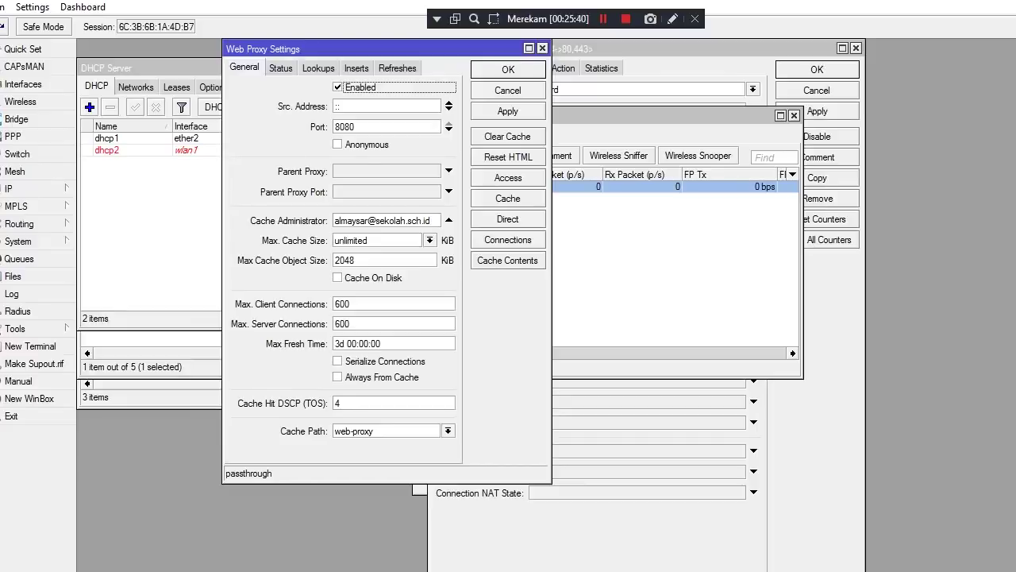
left_click(508, 177)
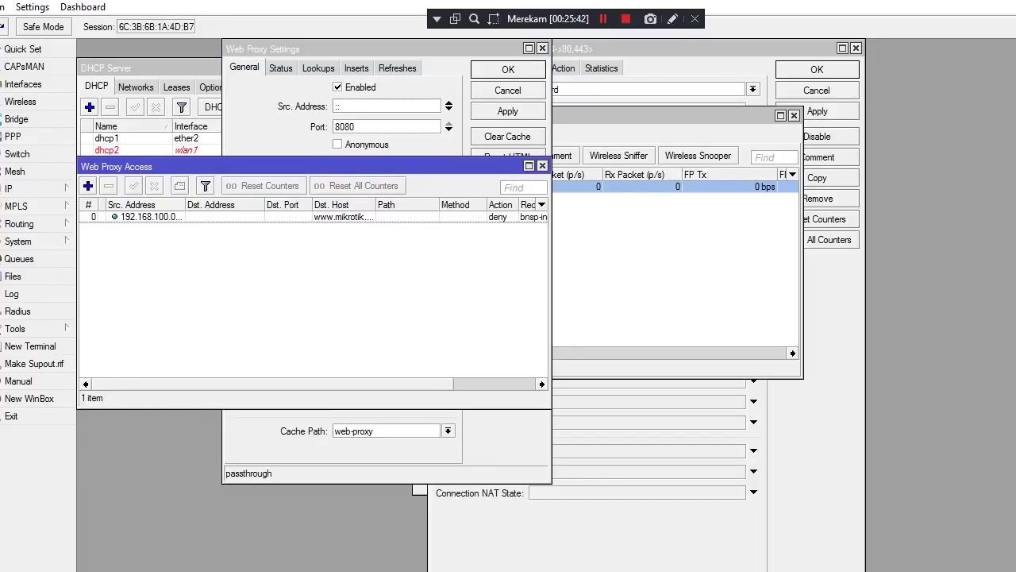
left_click(88, 186)
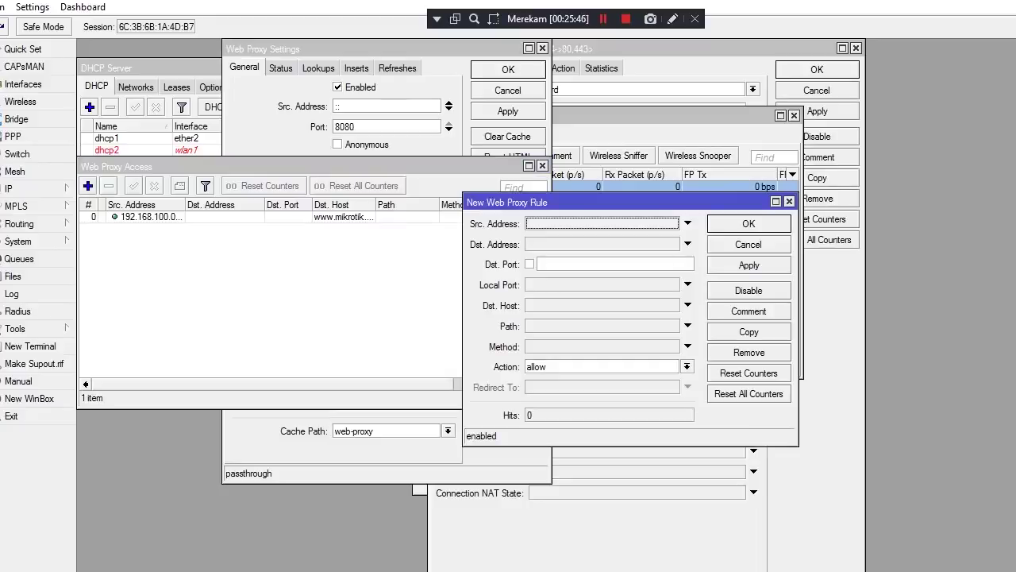
left_click(688, 223)
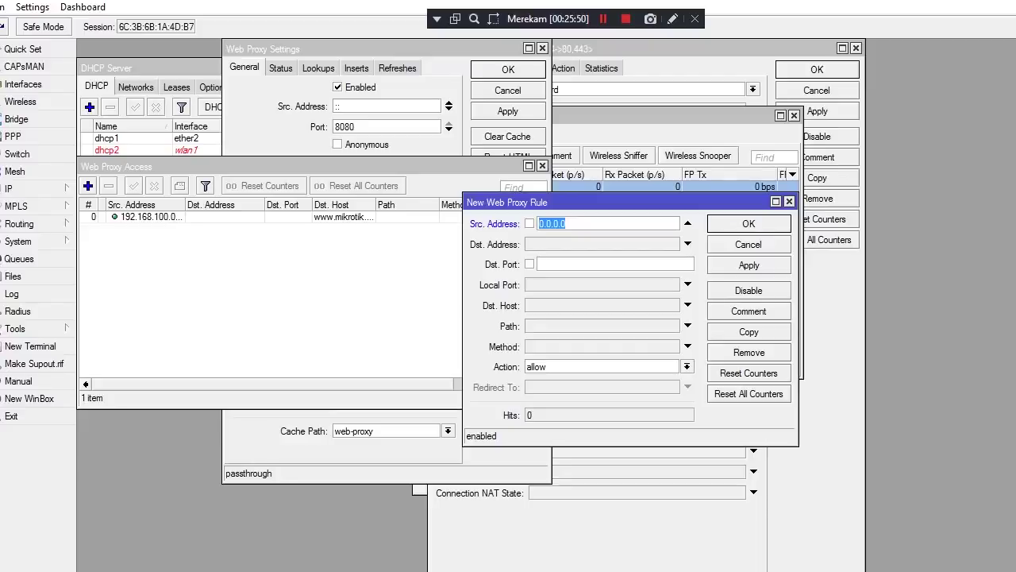
key("BackSpace")
type("192.168.200.0")
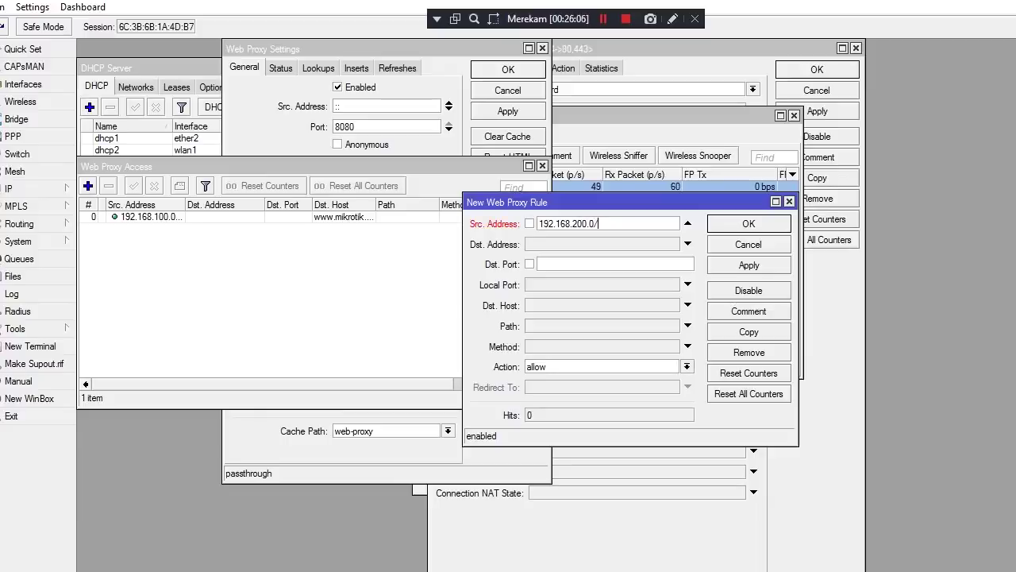
type("/24")
Set the rule's action to deny and destination host to *mikrotik.com
left_click(686, 366)
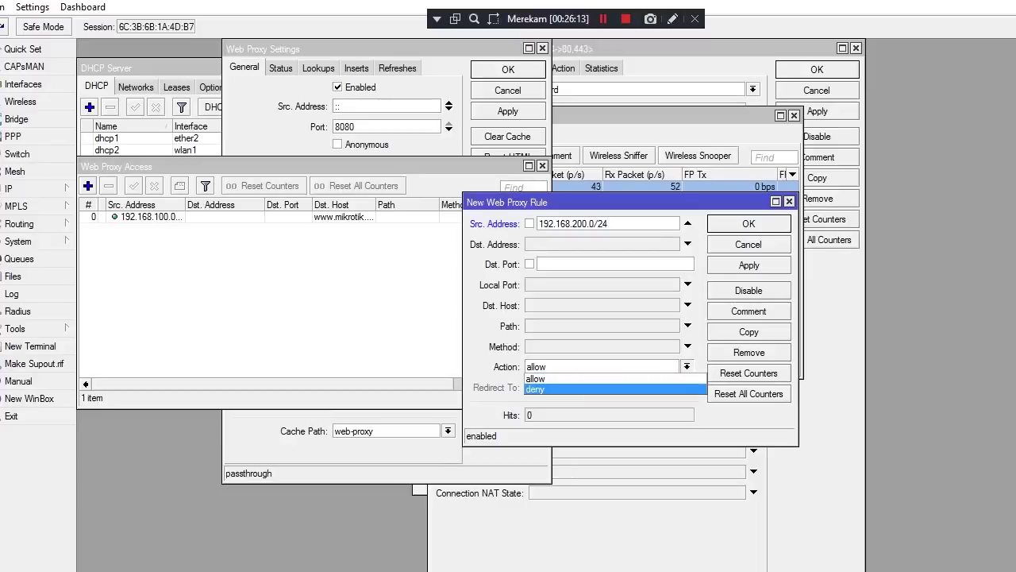
key("Return")
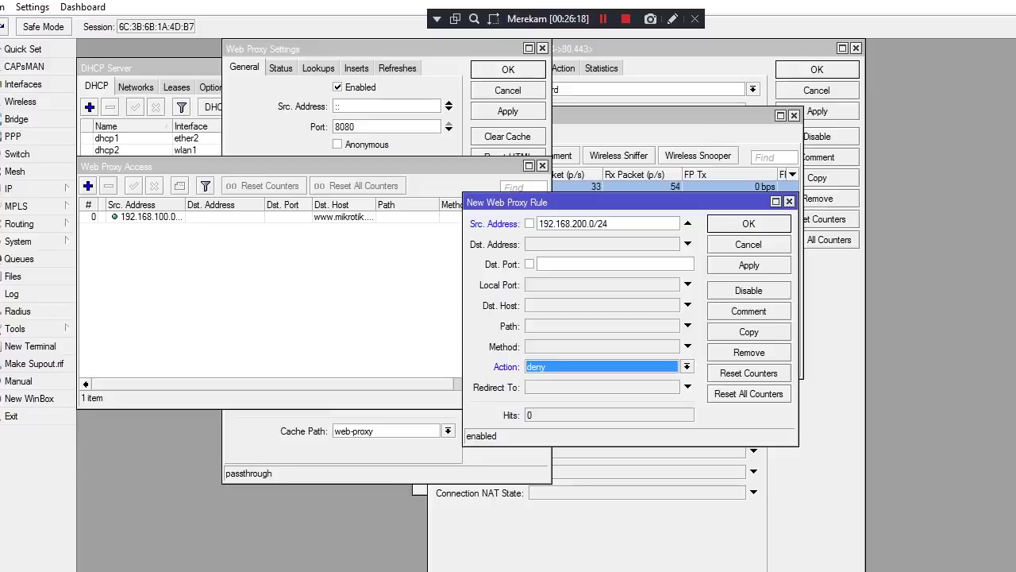
left_click(687, 305)
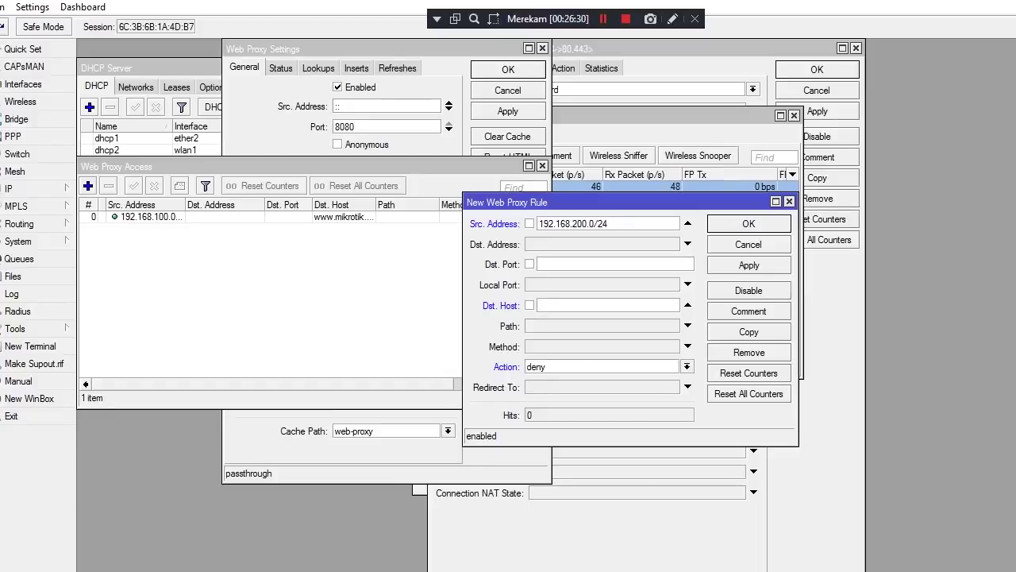
type("8")
key("BackSpace")
type("mikrotik")
type(".com")
Switch to the exam task document in Word
mouse_move(492, 3)
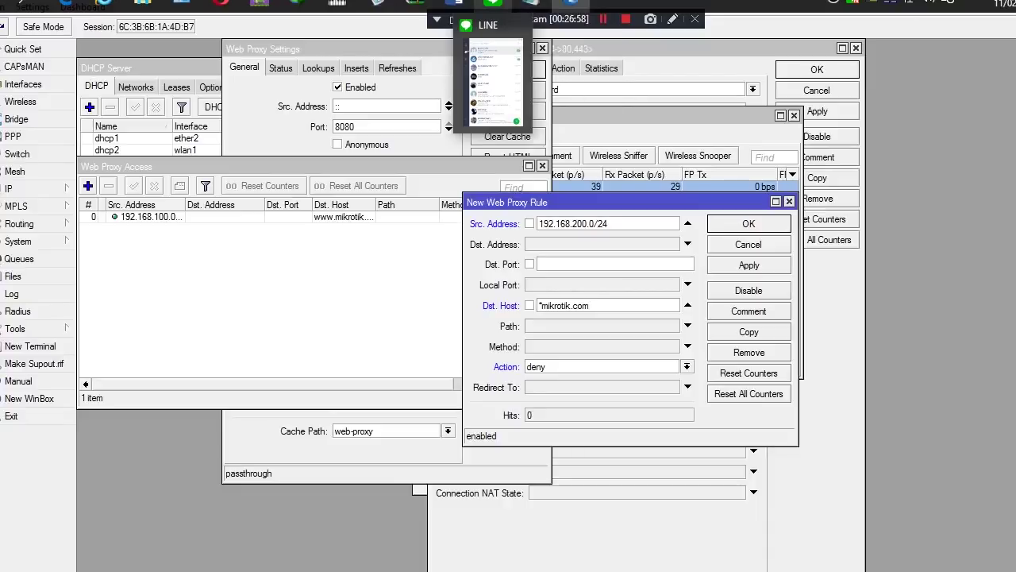
mouse_move(455, 3)
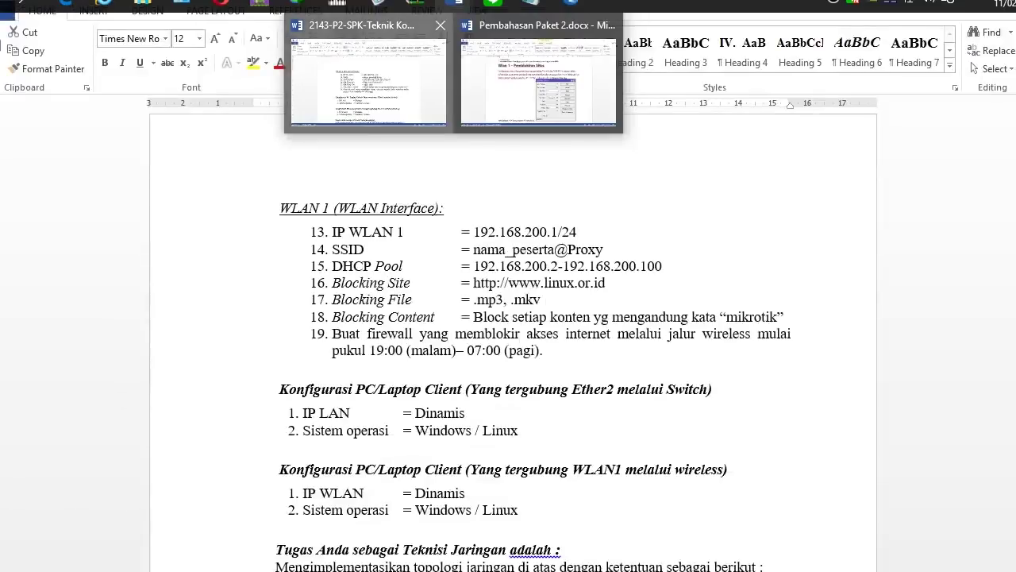
left_click(368, 83)
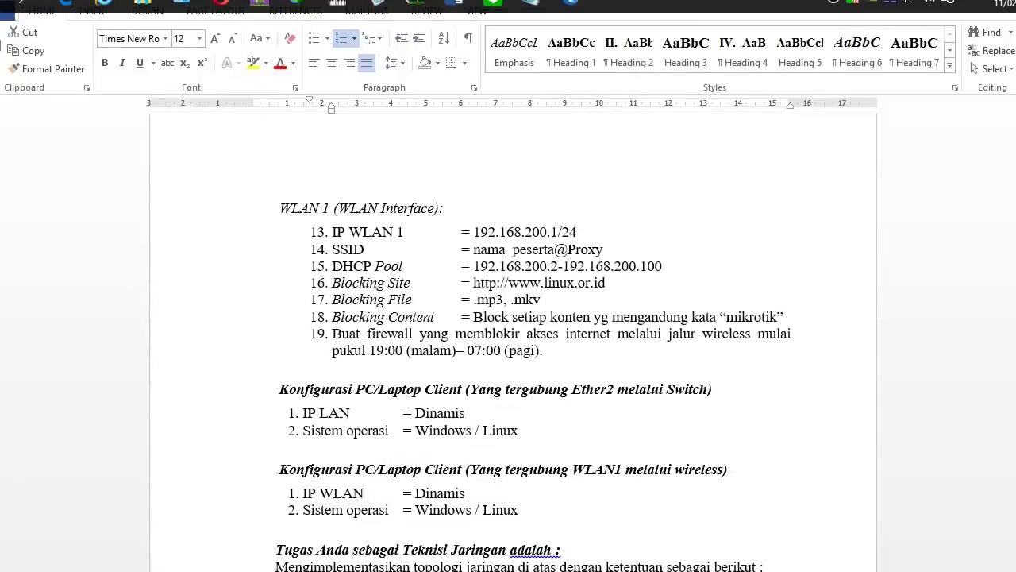
left_click_drag(473, 266, 662, 266)
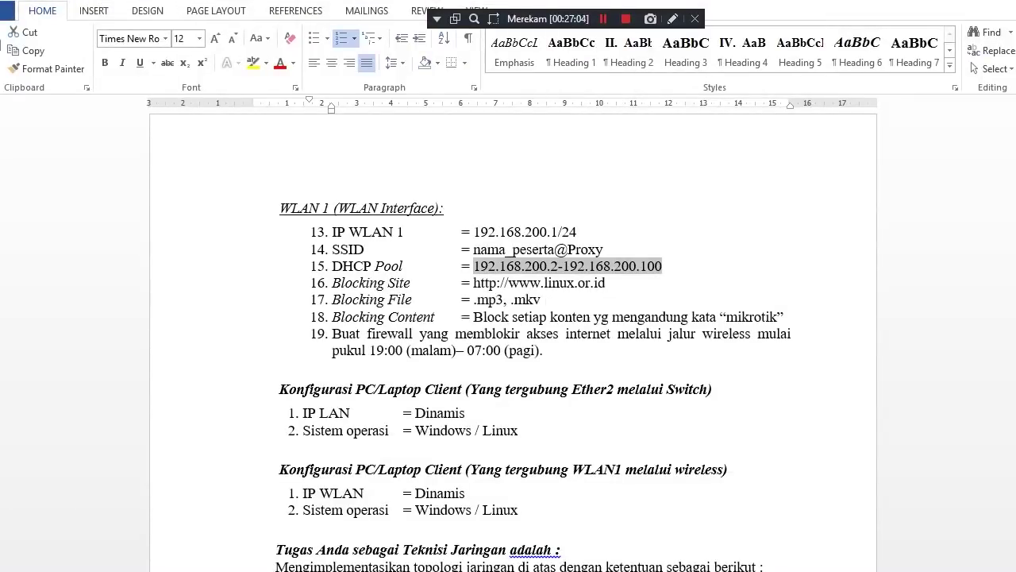
left_click_drag(473, 283, 610, 282)
key("ctrl+c")
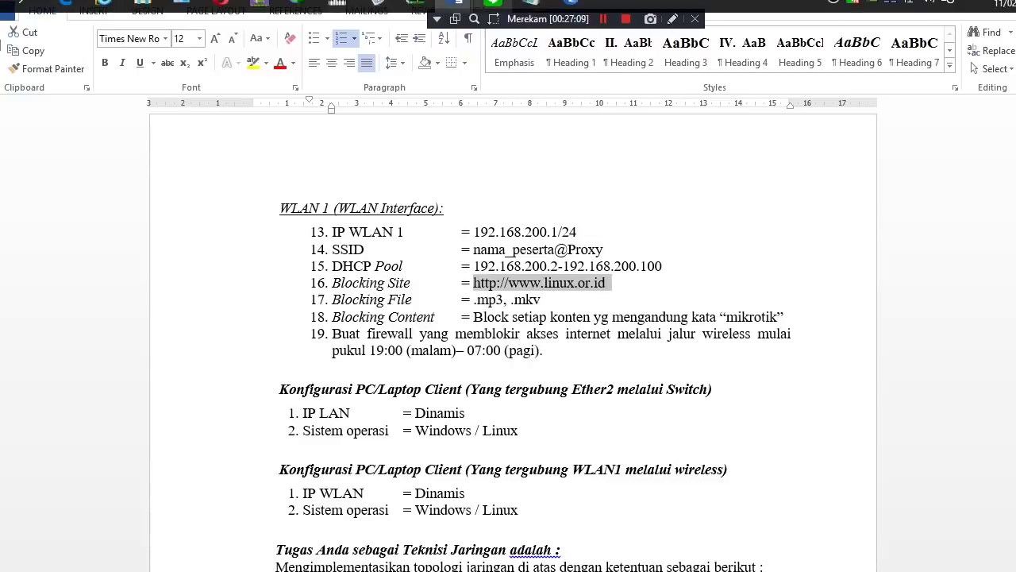
mouse_move(492, 4)
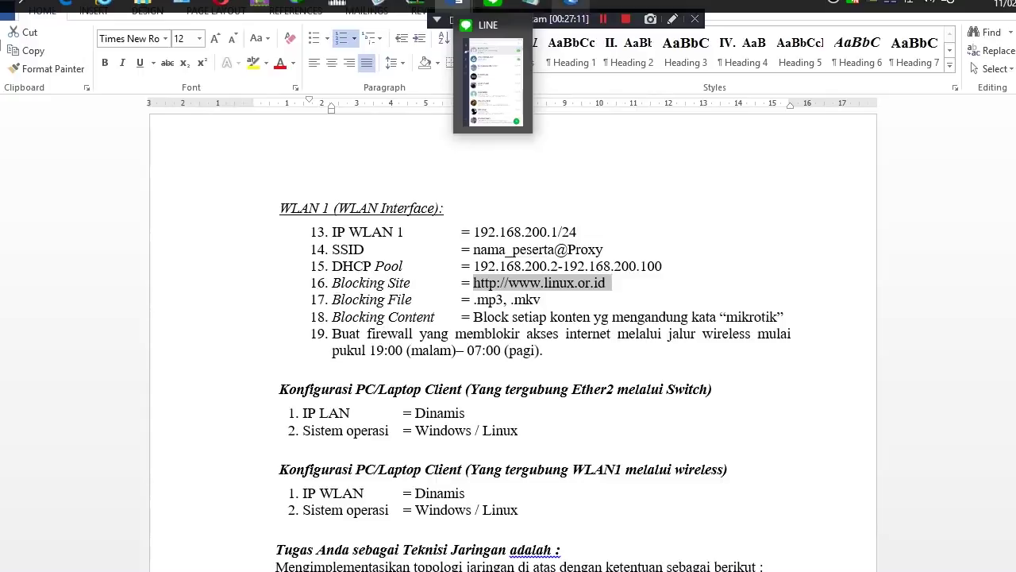
left_click(571, 5)
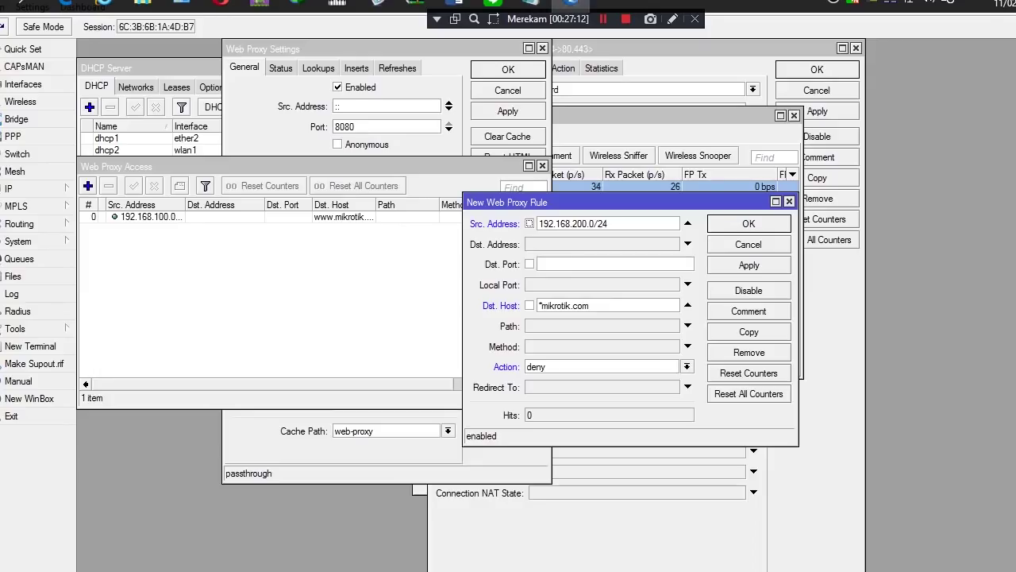
left_click(590, 305)
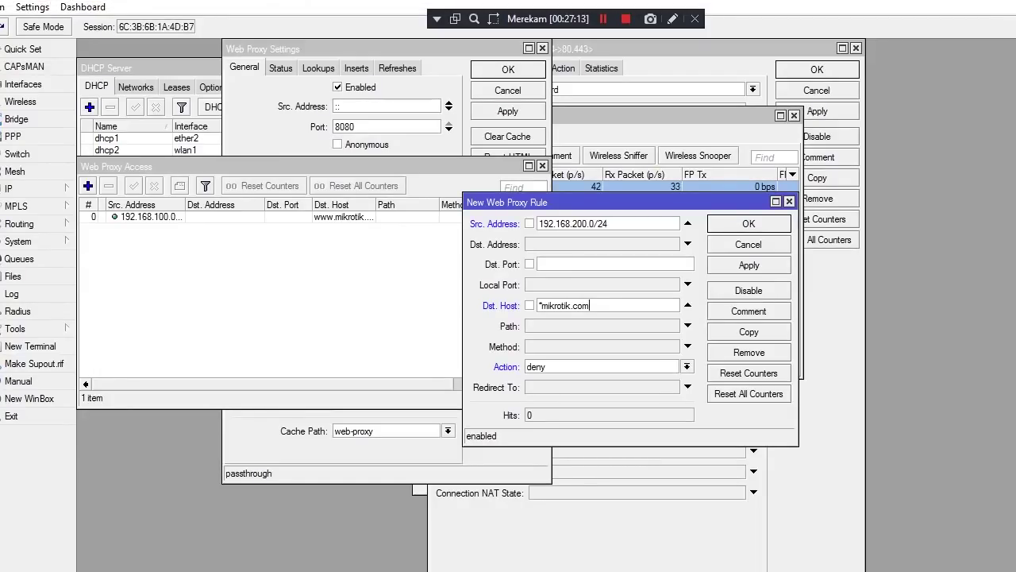
left_click_drag(590, 305, 539, 305)
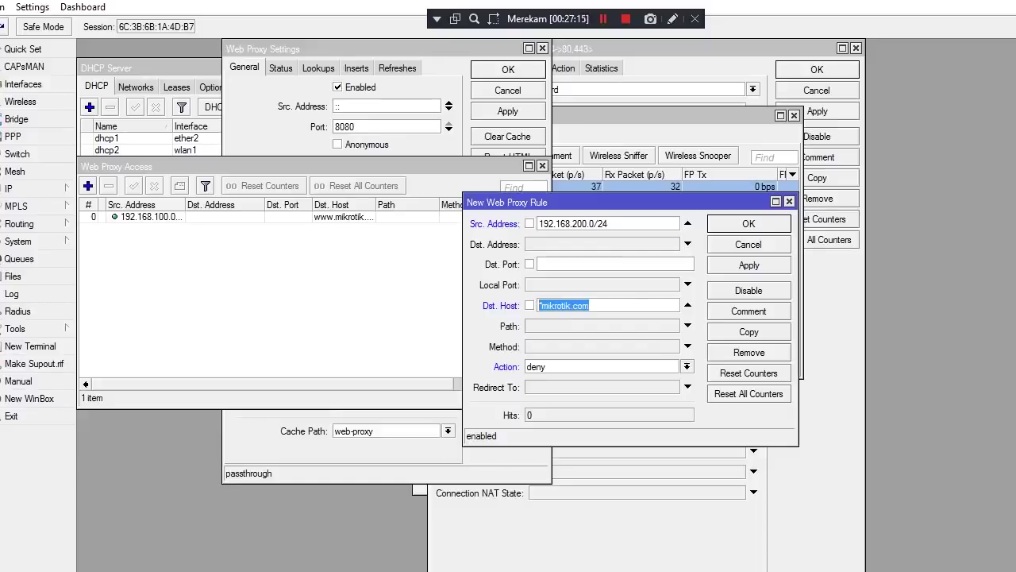
key("ctrl+v")
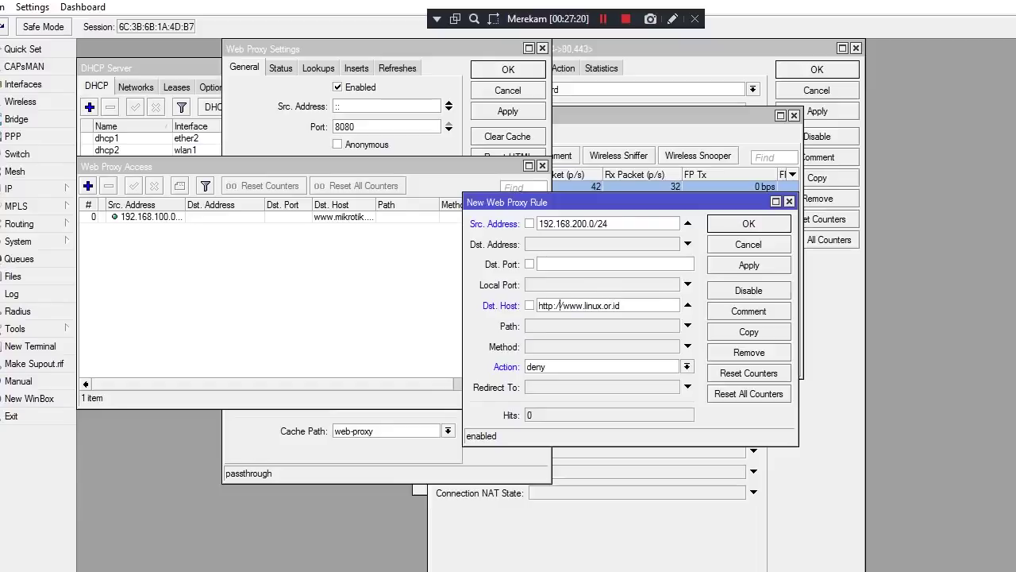
double_click(560, 305)
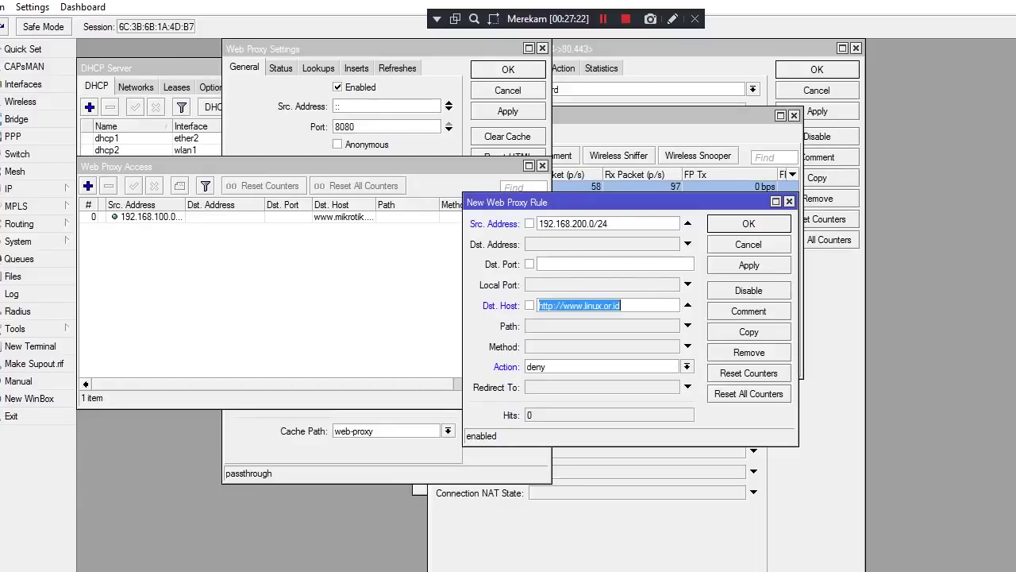
left_click(561, 305)
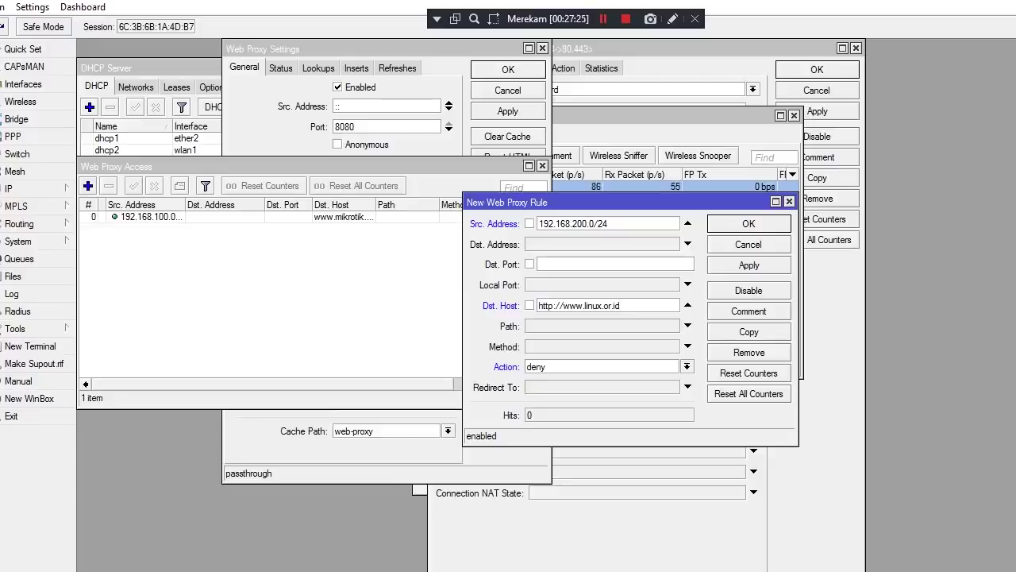
key("End")
left_click(539, 305)
key("Delete")
key("Delete")
key("Delete")
key("Delete")
key("Delete")
key("Delete")
key("Delete")
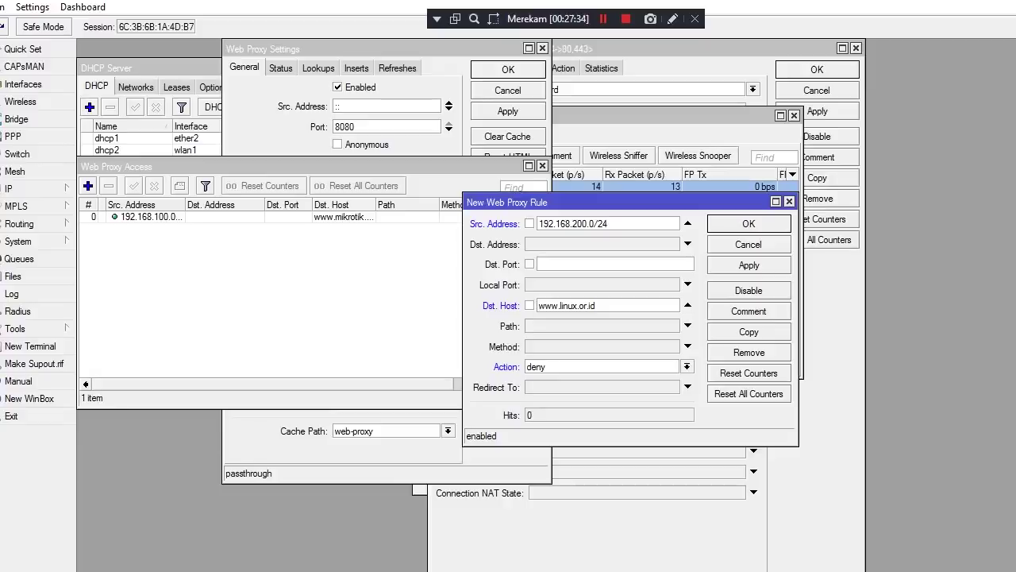
type("*")
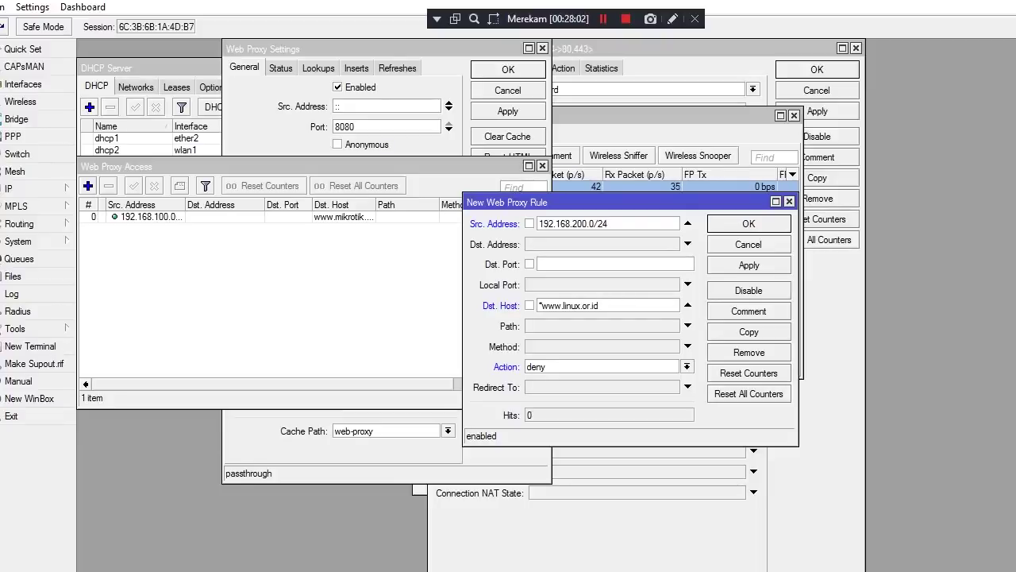
type("*")
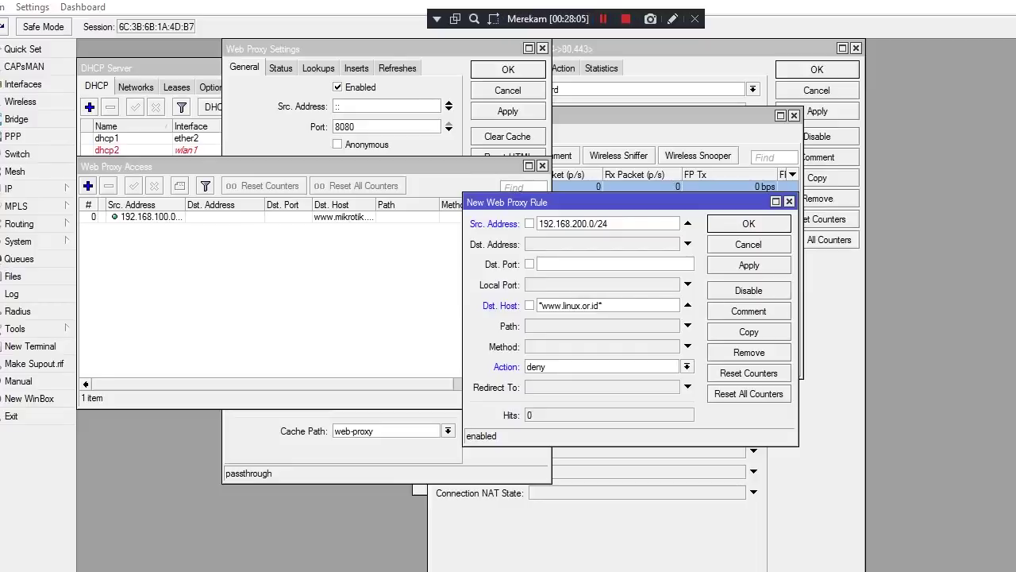
left_click(748, 264)
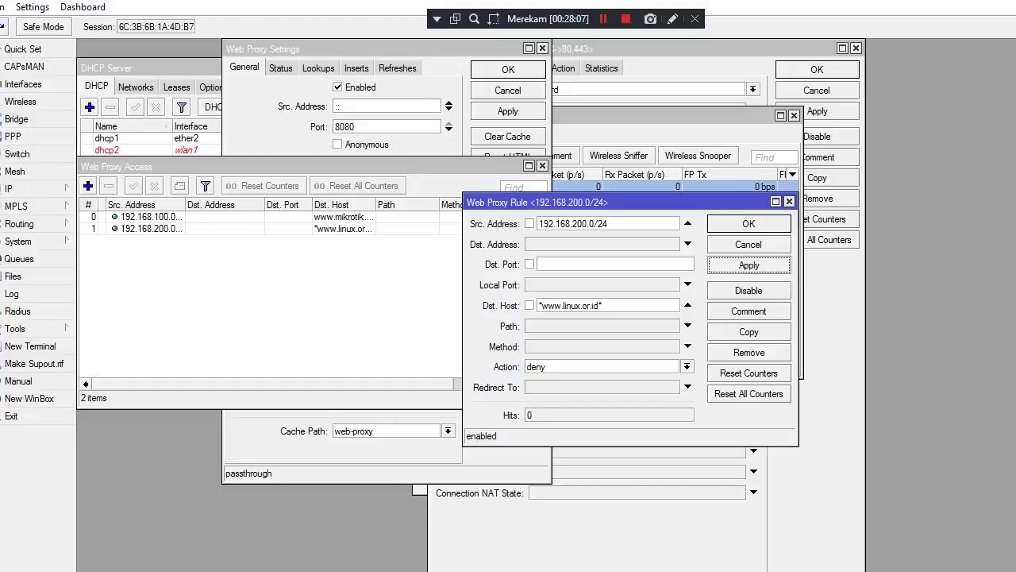
left_click(749, 223)
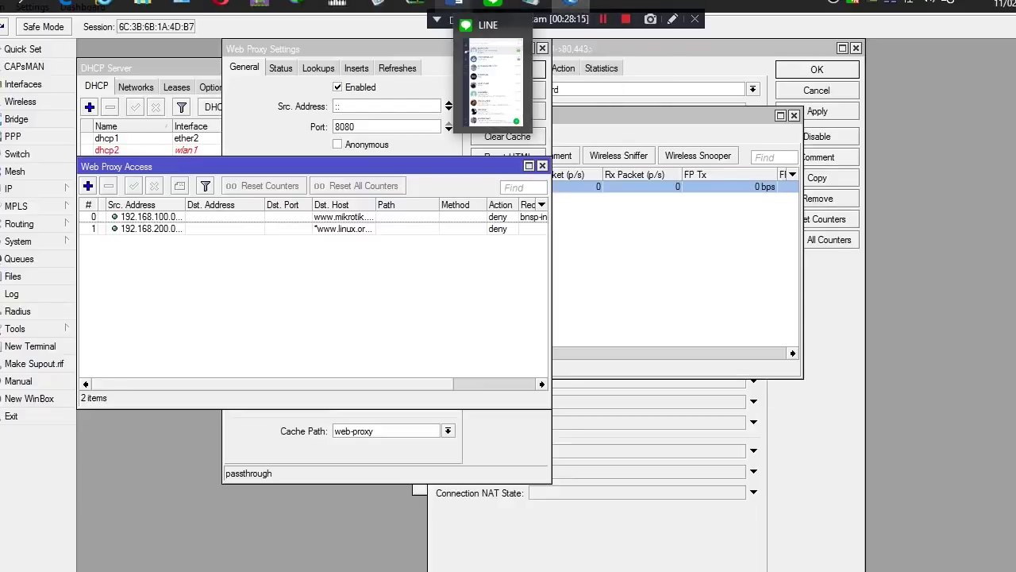
mouse_move(456, 4)
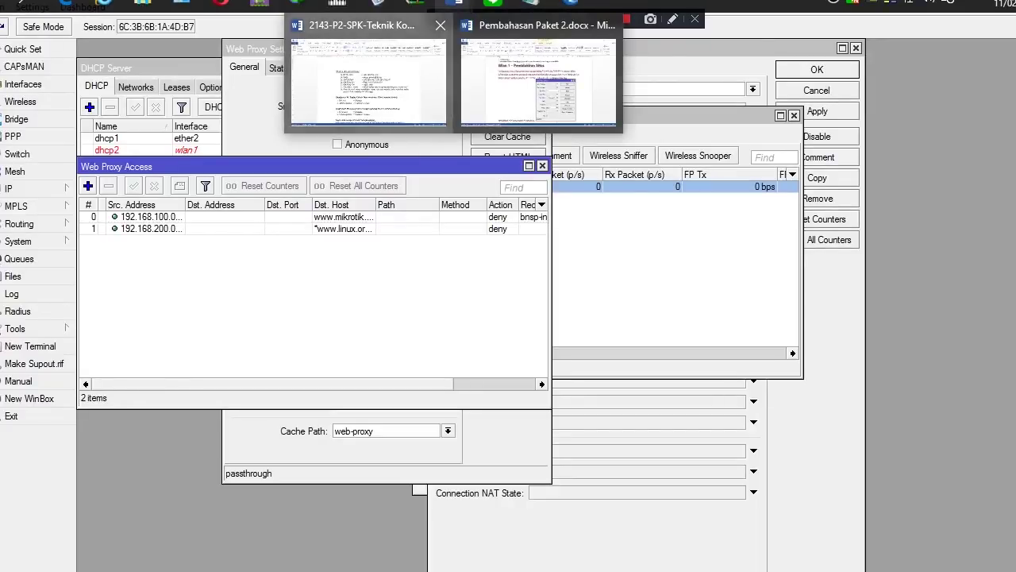
left_click(368, 80)
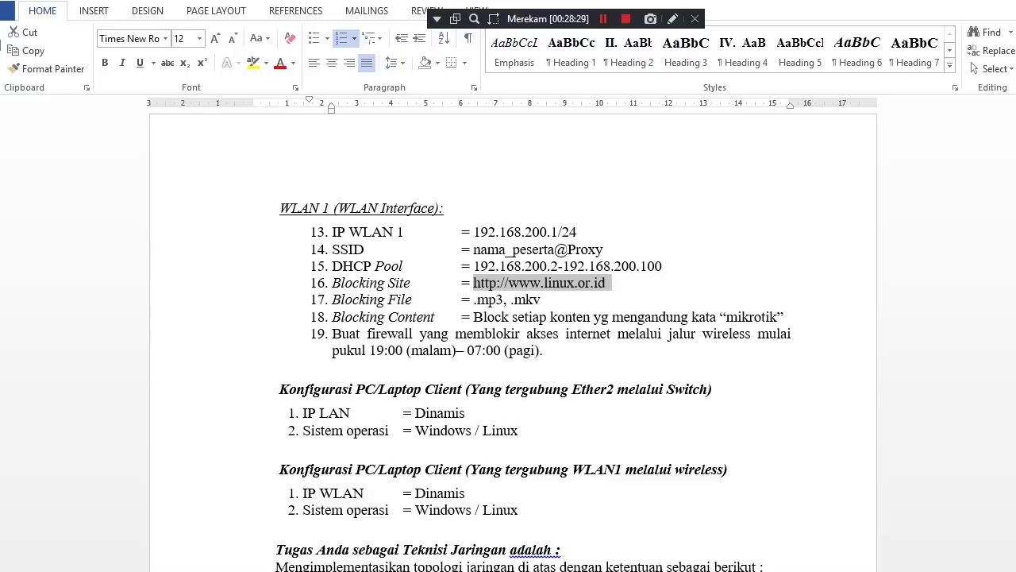
left_click(474, 300)
key("shift+Right")
key("shift+Right")
key("shift+Right")
key("shift+Right")
key("shift+Right")
key("shift+Right")
key("shift+Right")
key("shift+Right")
key("shift+Right")
key("shift+Right")
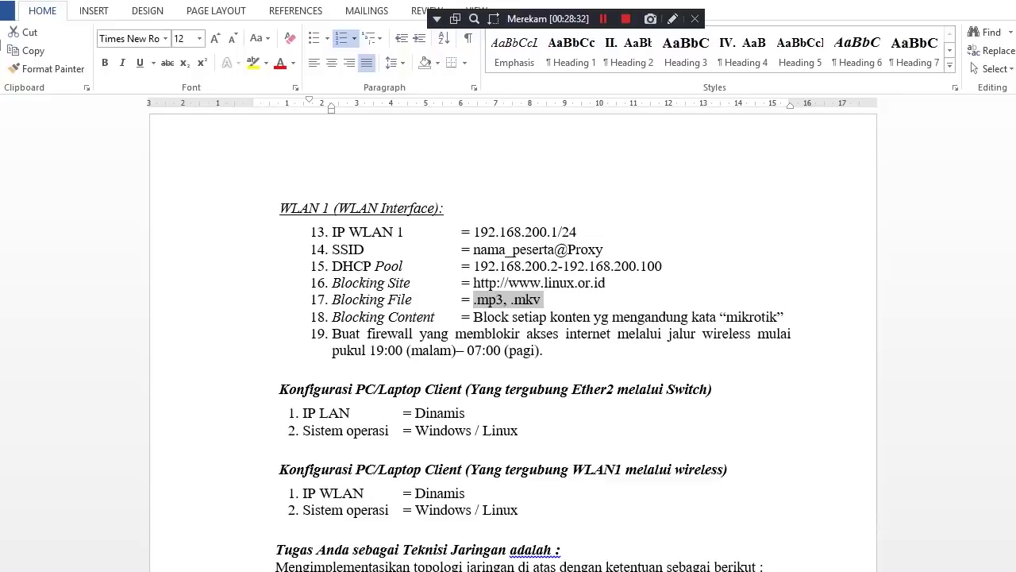
mouse_move(457, 4)
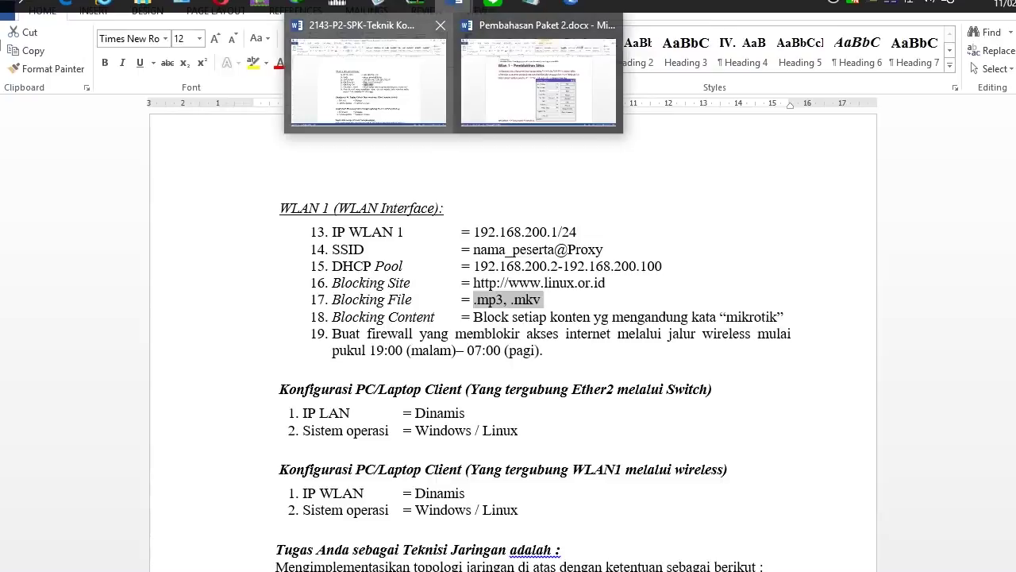
left_click(368, 80)
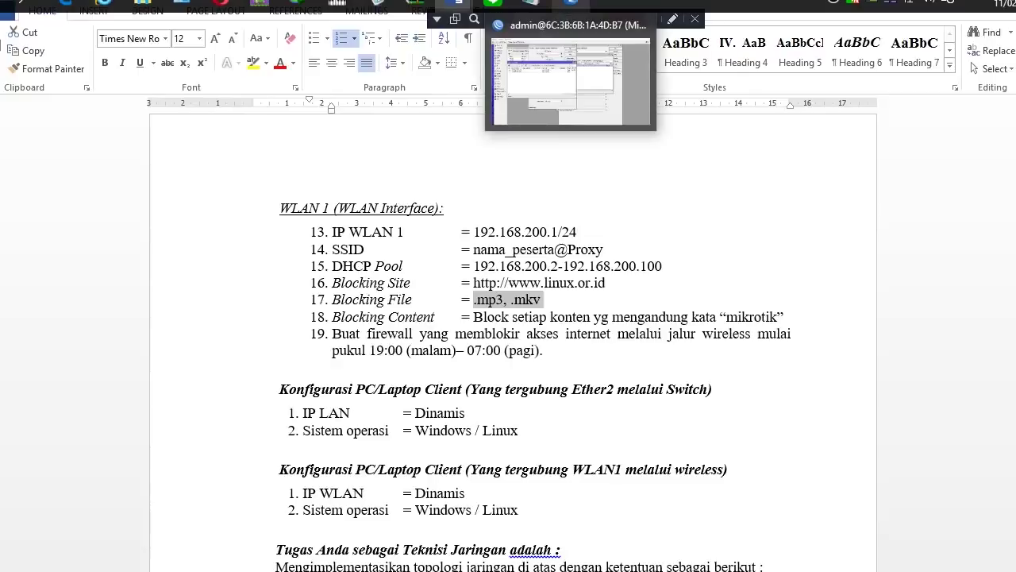
left_click(568, 5)
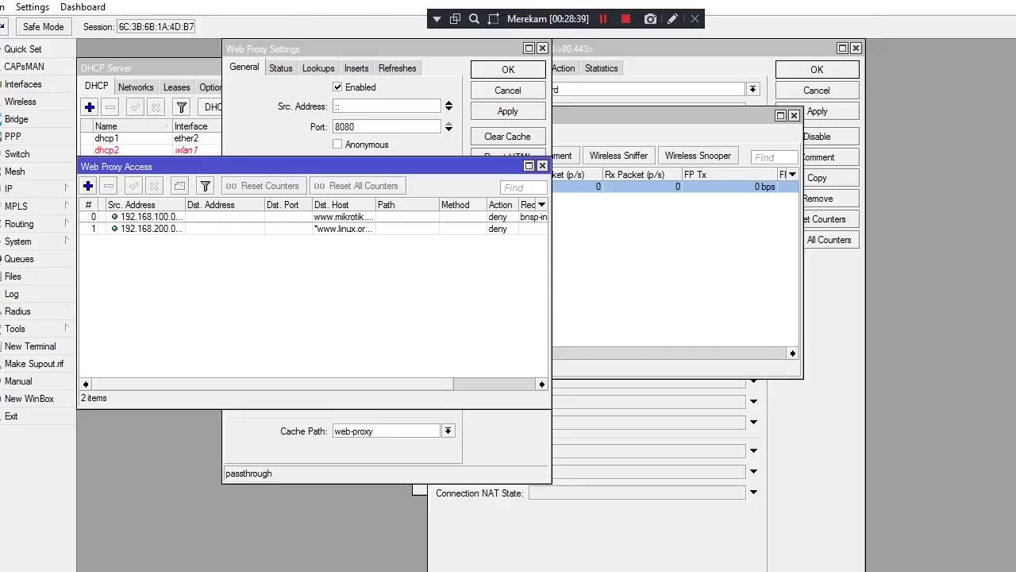
Start a new web proxy rule with source address 192.168.200.0/24
left_click(88, 186)
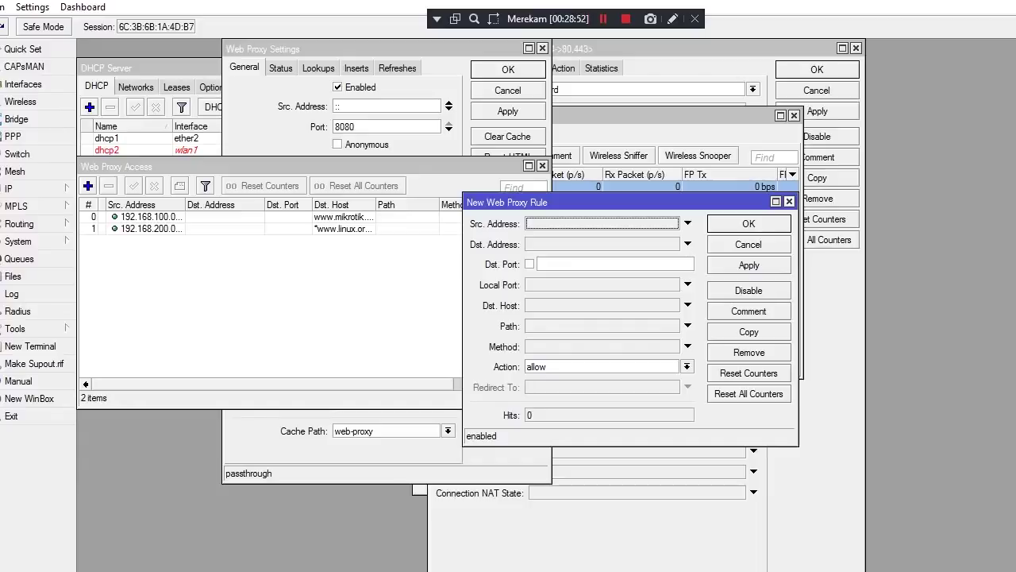
key("Escape")
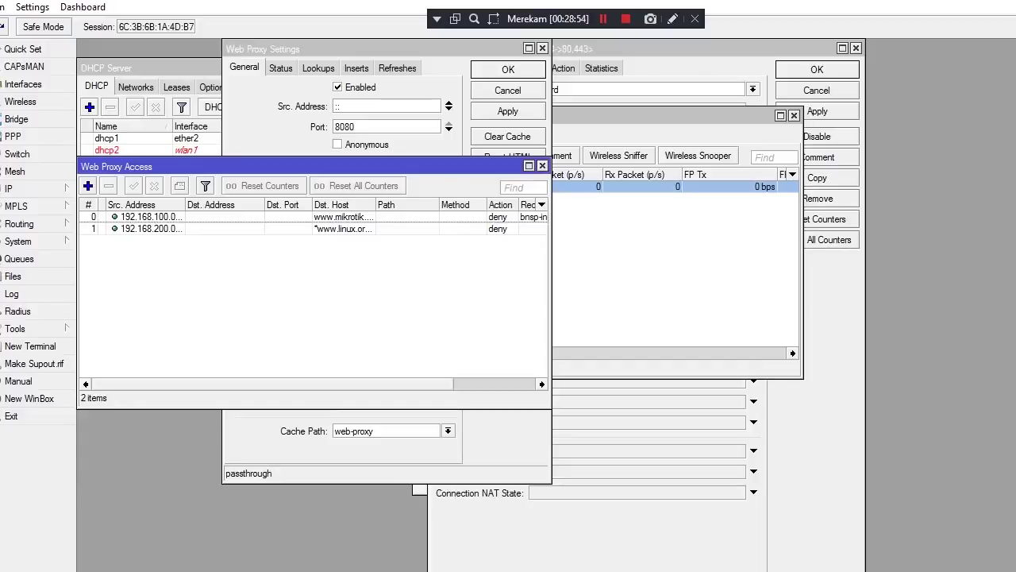
left_click(89, 185)
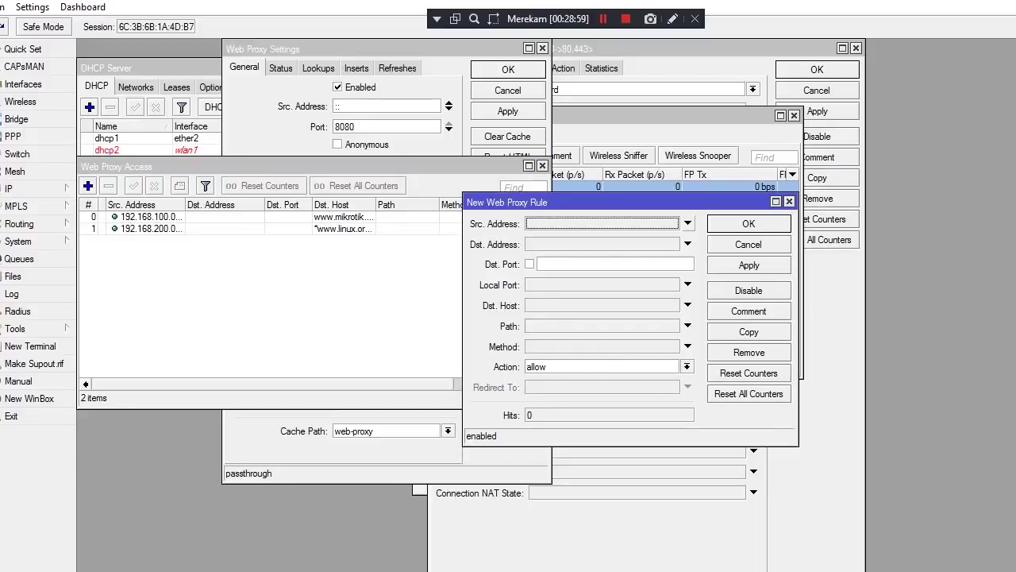
left_click(688, 223)
key("BackSpace")
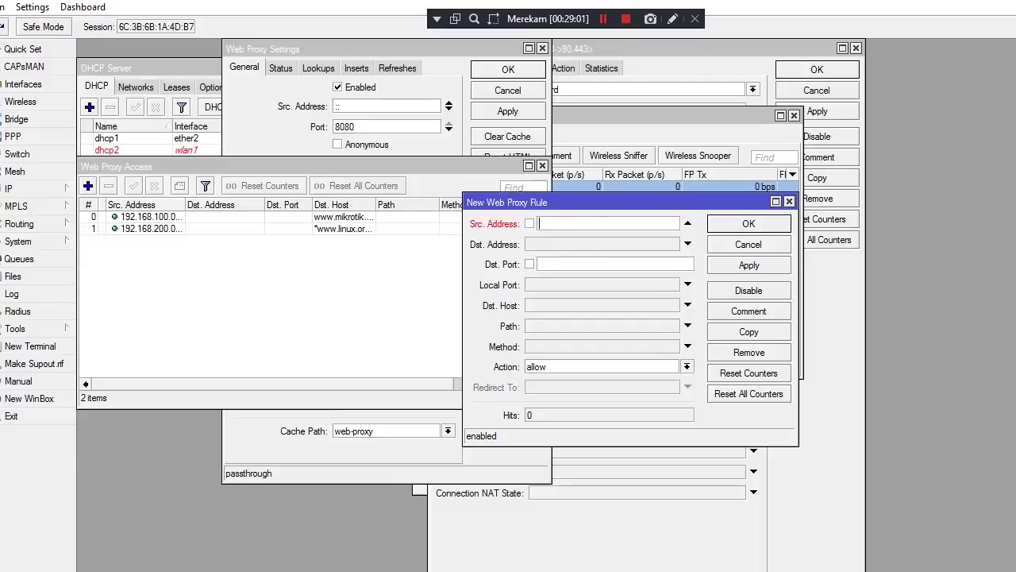
type("192.168.100.")
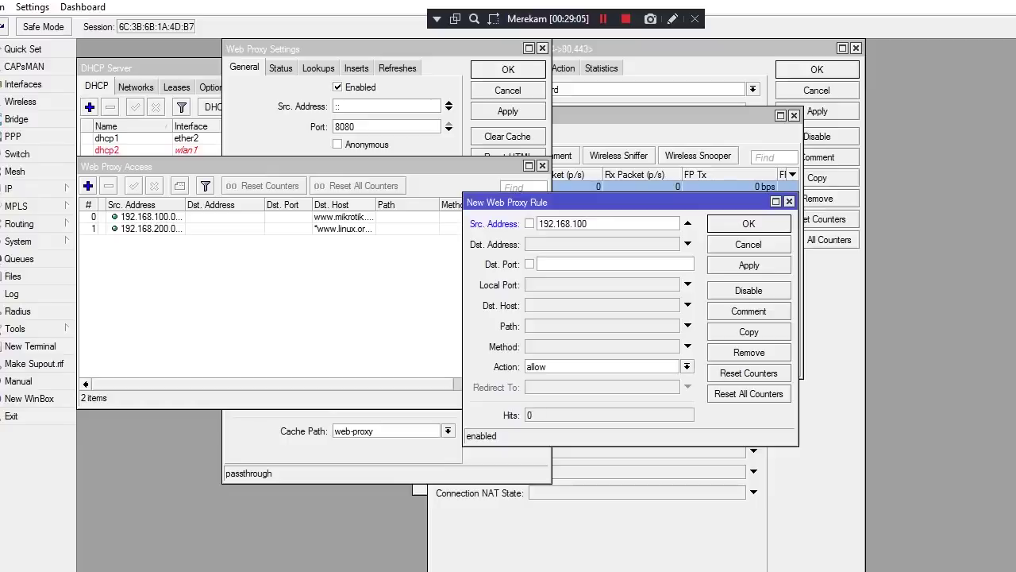
key("BackSpace")
key("BackSpace")
key("BackSpace")
key("BackSpace")
type("200.0/24")
Set the rule's Path to *.mp3 and action to deny, then save it
left_click(687, 325)
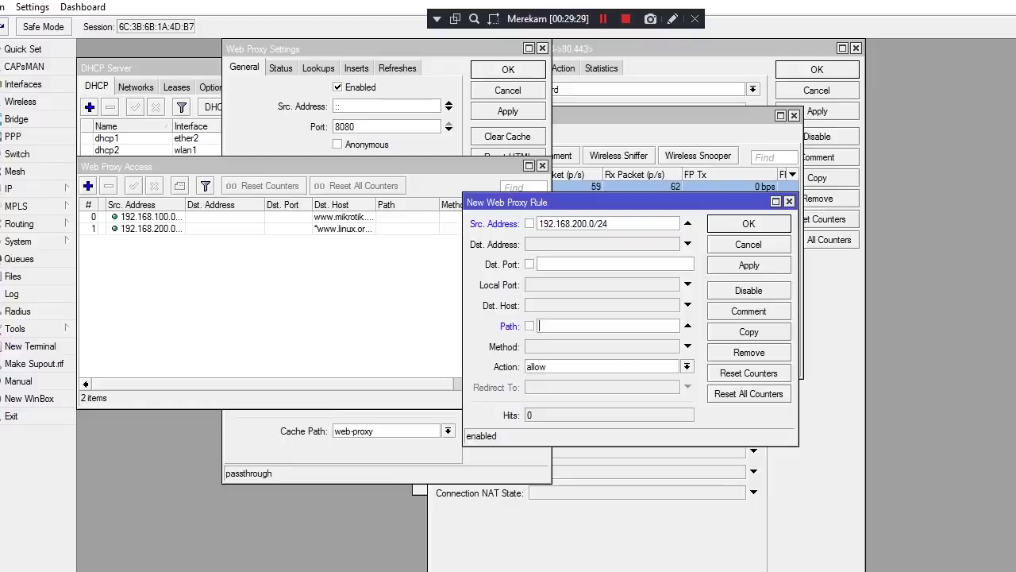
type("*mp")
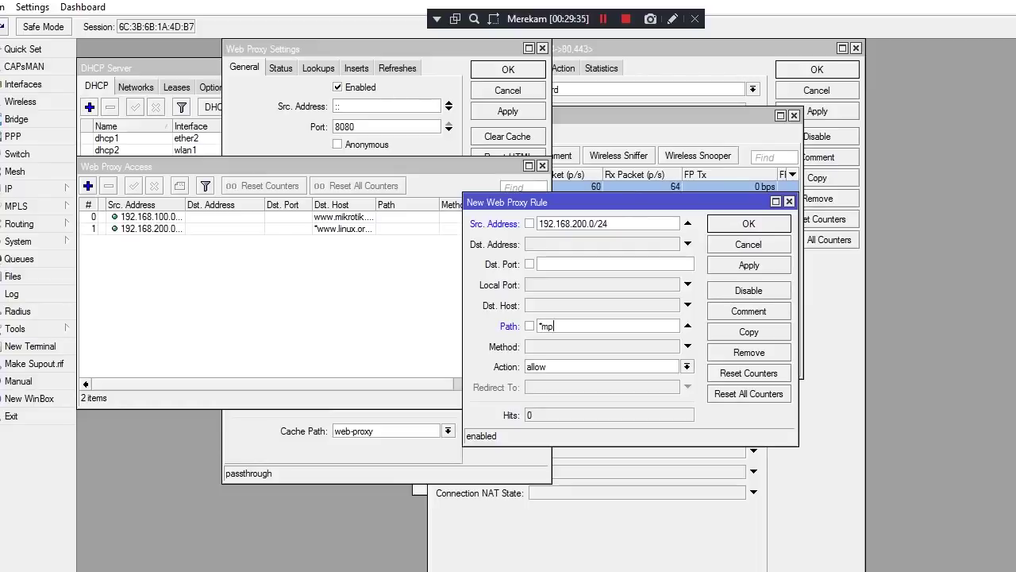
key("BackSpace")
key("BackSpace")
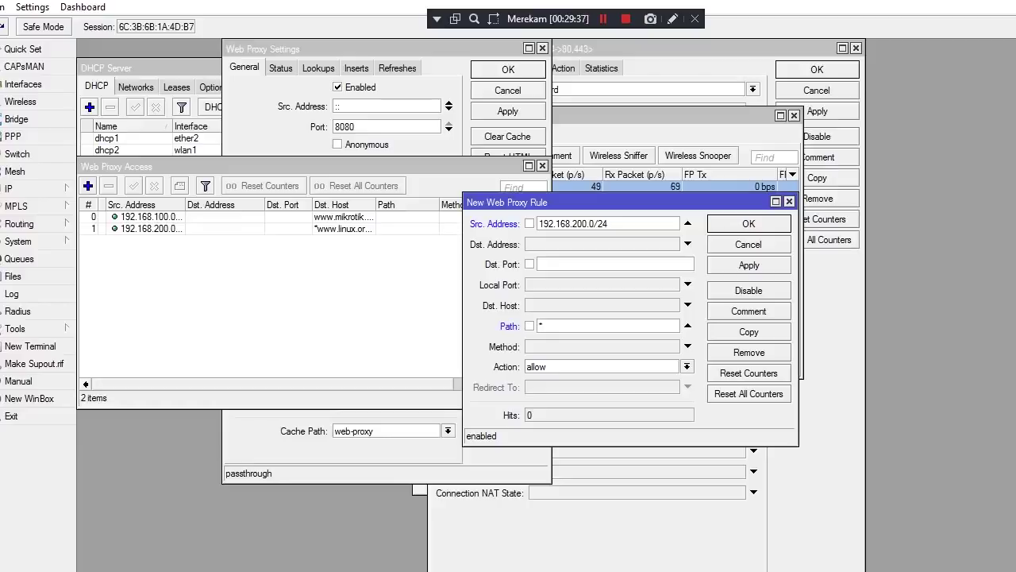
type(".mp4")
key("BackSpace")
type("3")
left_click(687, 366)
left_click(556, 385)
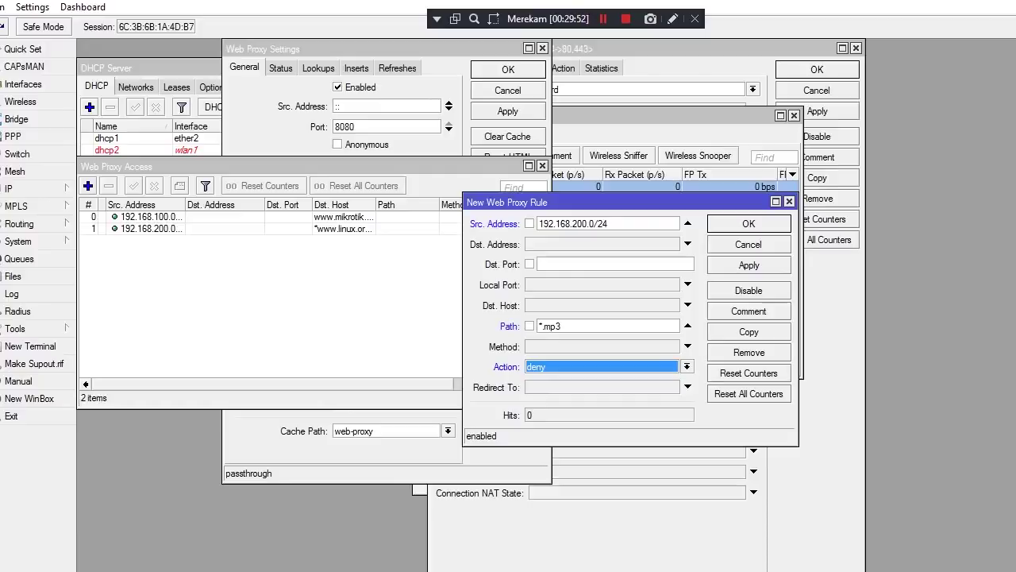
left_click(748, 264)
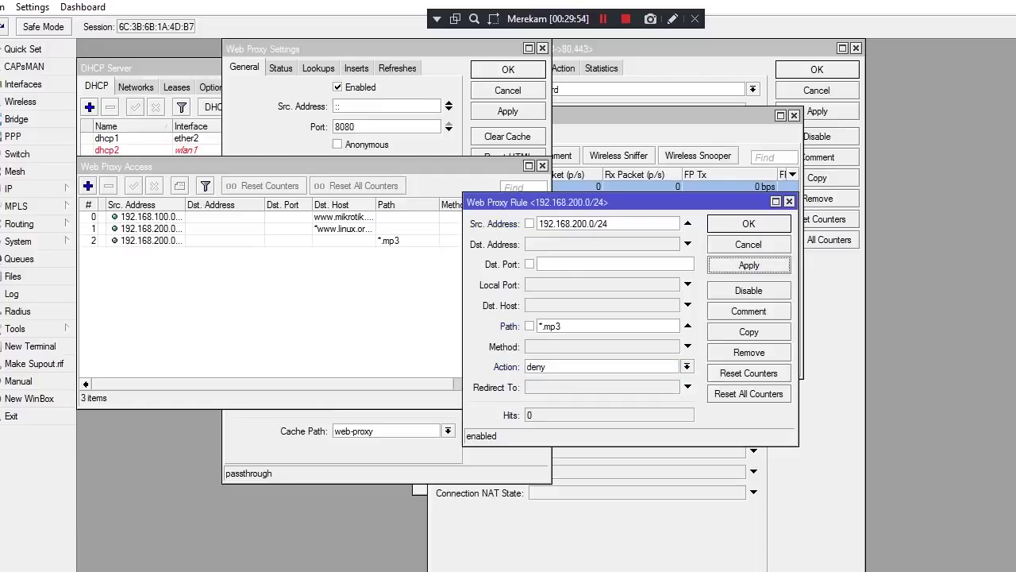
left_click(749, 223)
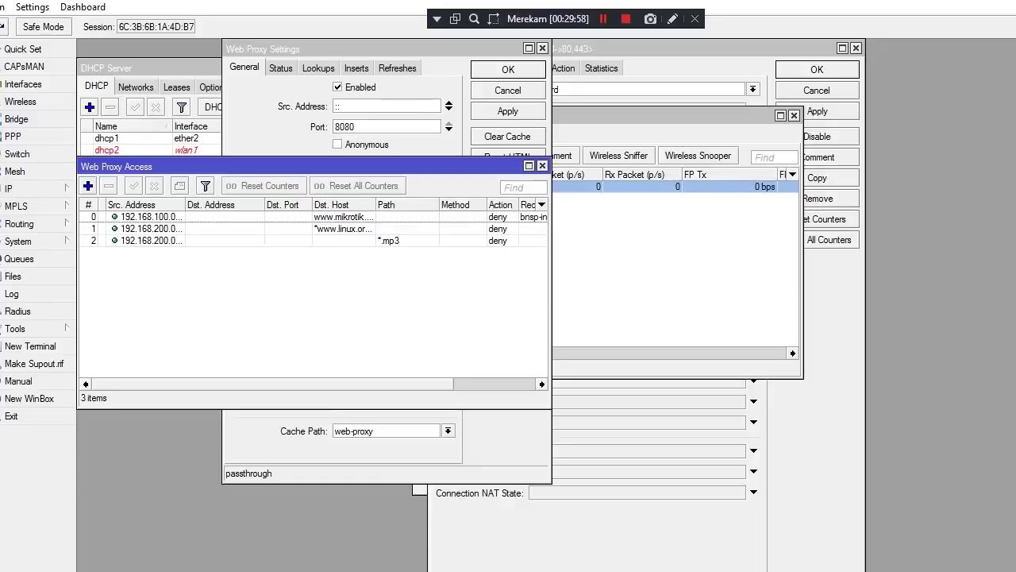
Check the *.mp3 rule and begin a new rule before returning to the rule list
left_click(238, 240)
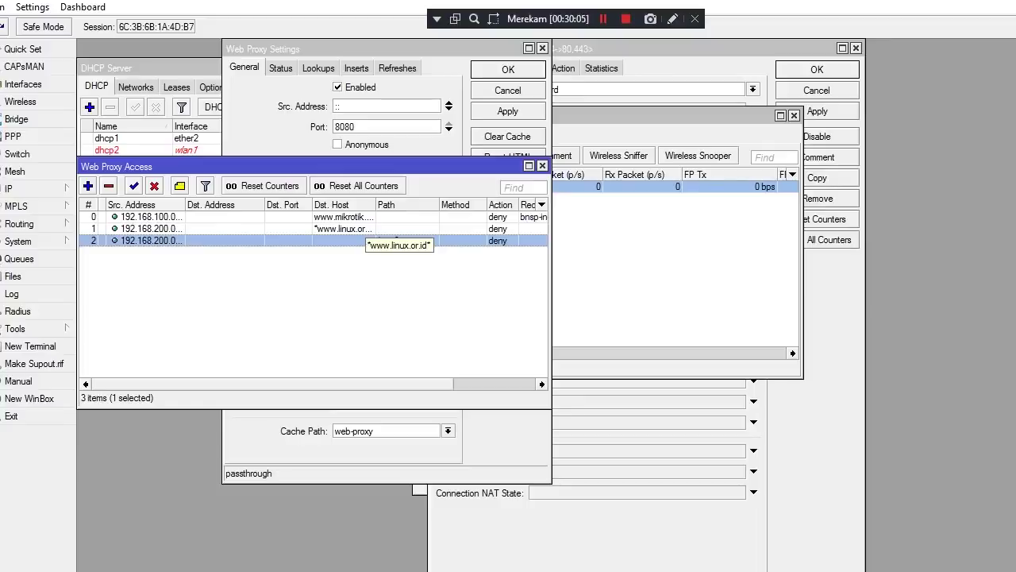
left_click(397, 240, "ctrl")
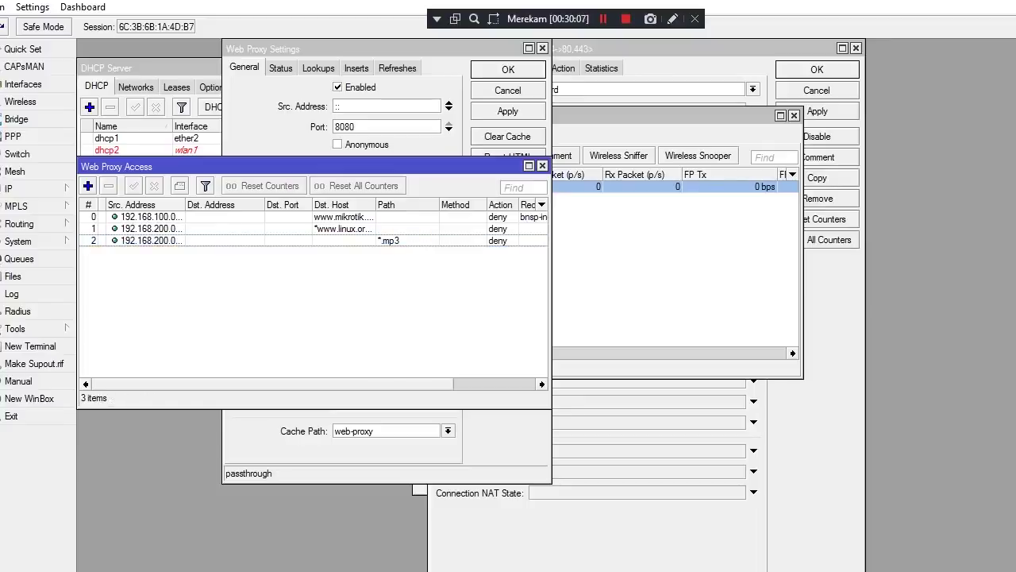
key("Insert")
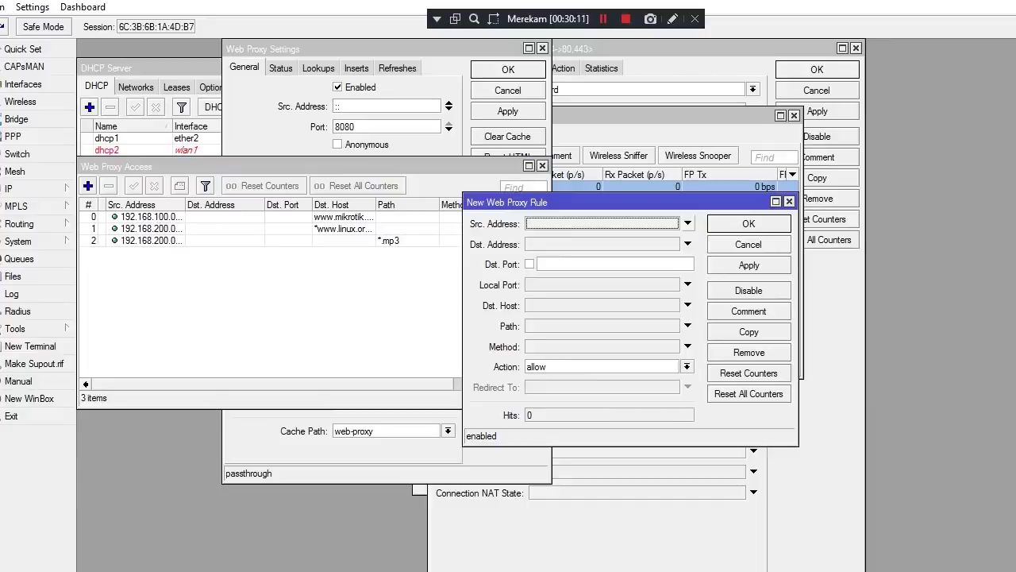
left_click(687, 223)
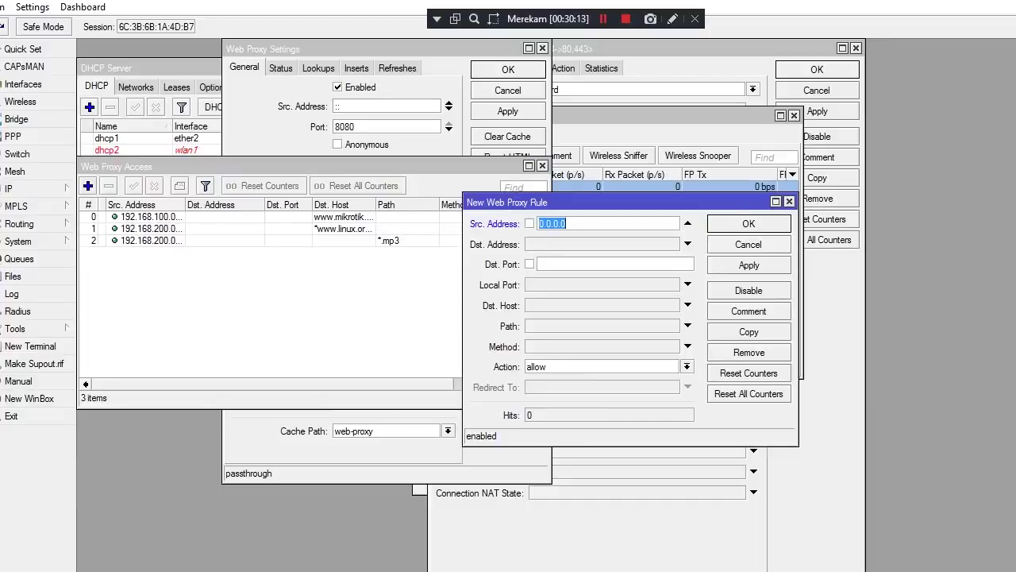
type("192.")
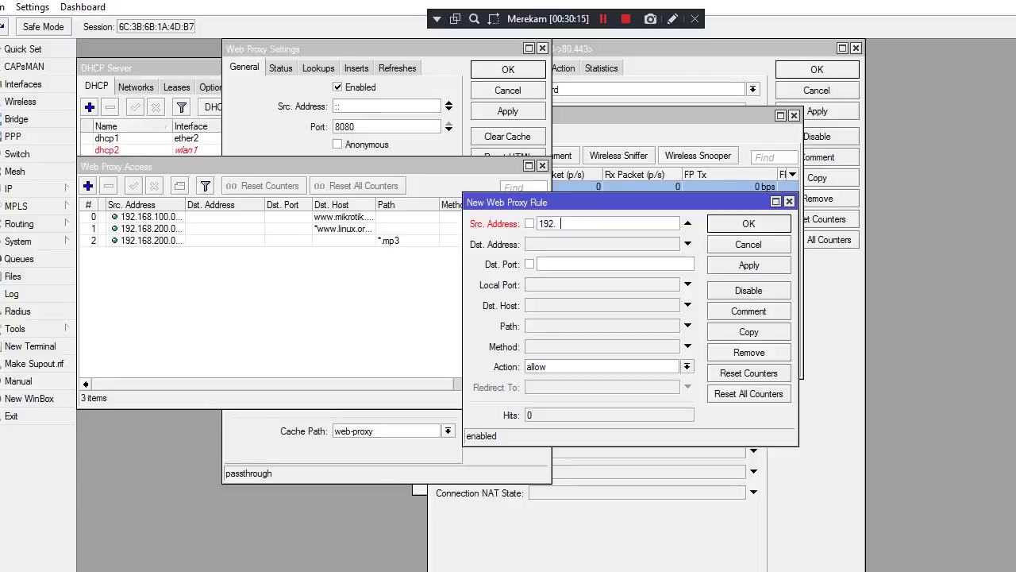
type("1")
left_click(238, 166)
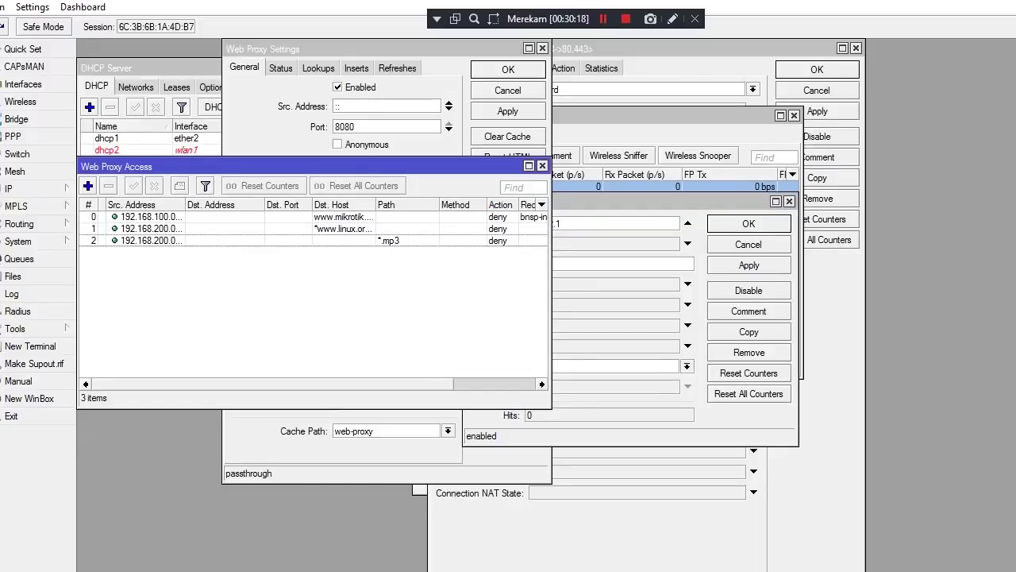
double_click(341, 228)
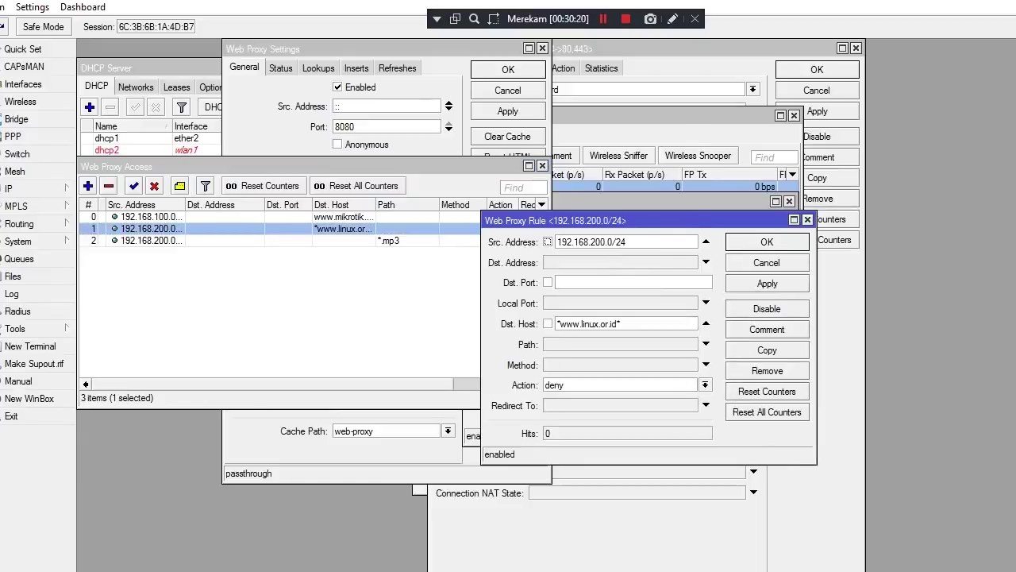
left_click(620, 323)
key("BackSpace")
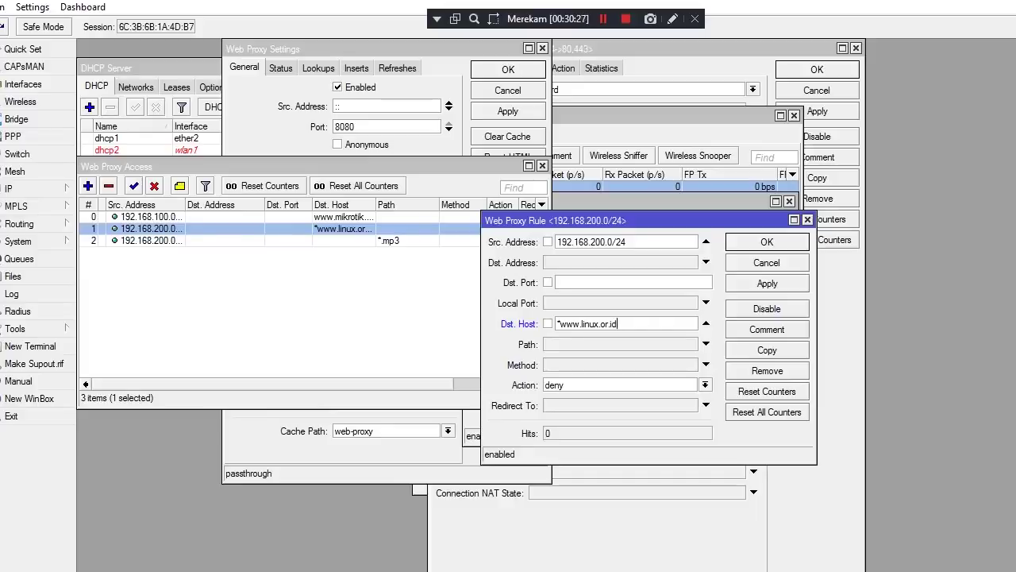
key("Return")
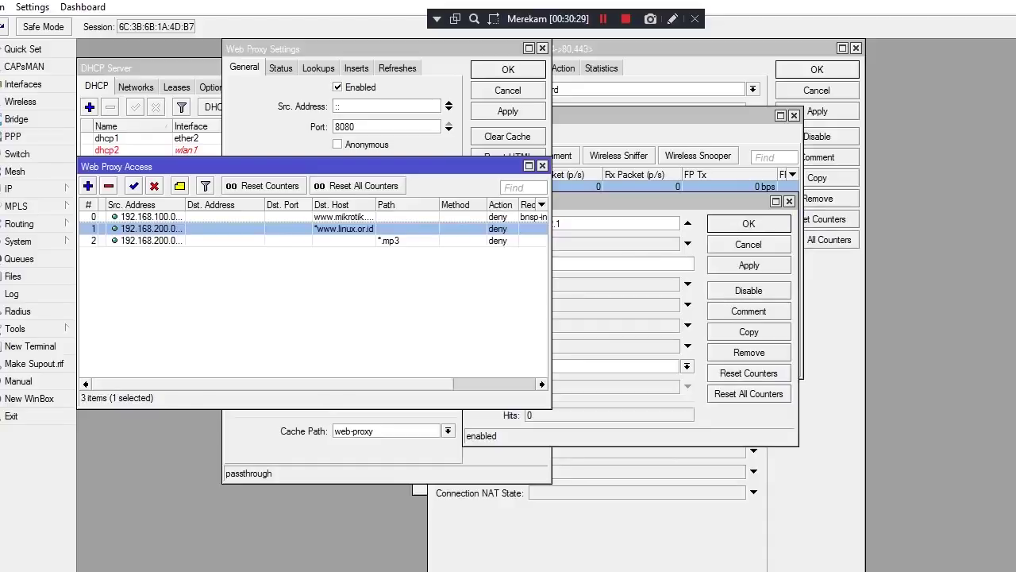
Change the mikrotik site rule's Dst. Host to *mikrotik.com and save it
double_click(147, 216)
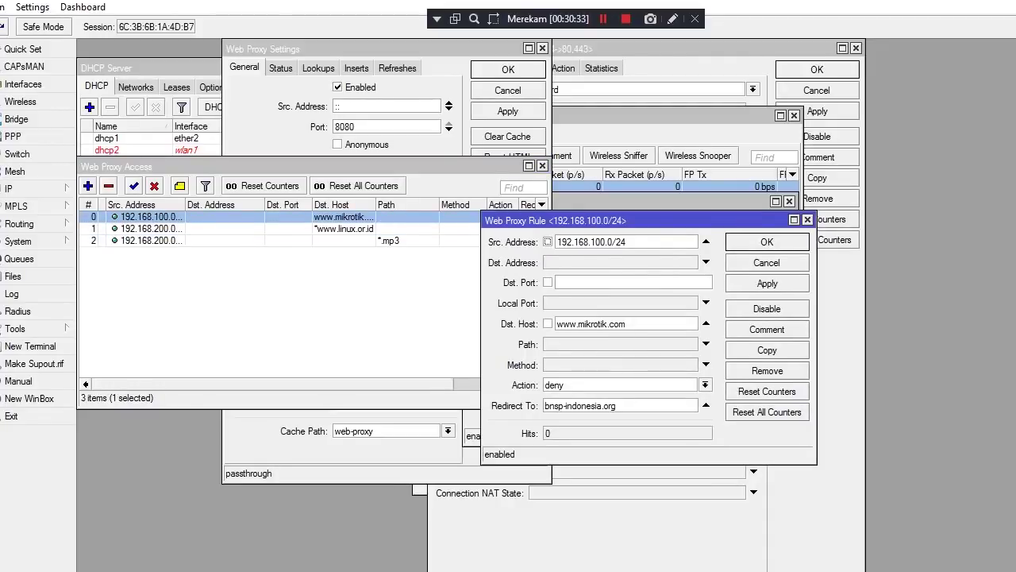
left_click(579, 324)
key("BackSpace")
key("BackSpace")
key("BackSpace")
key("BackSpace")
type("*")
left_click(766, 282)
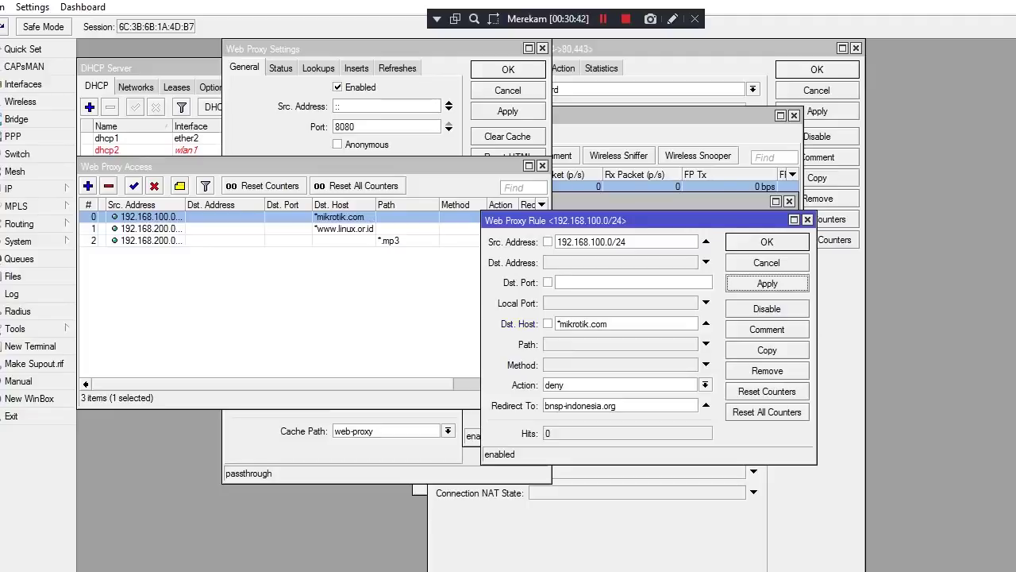
key("Return")
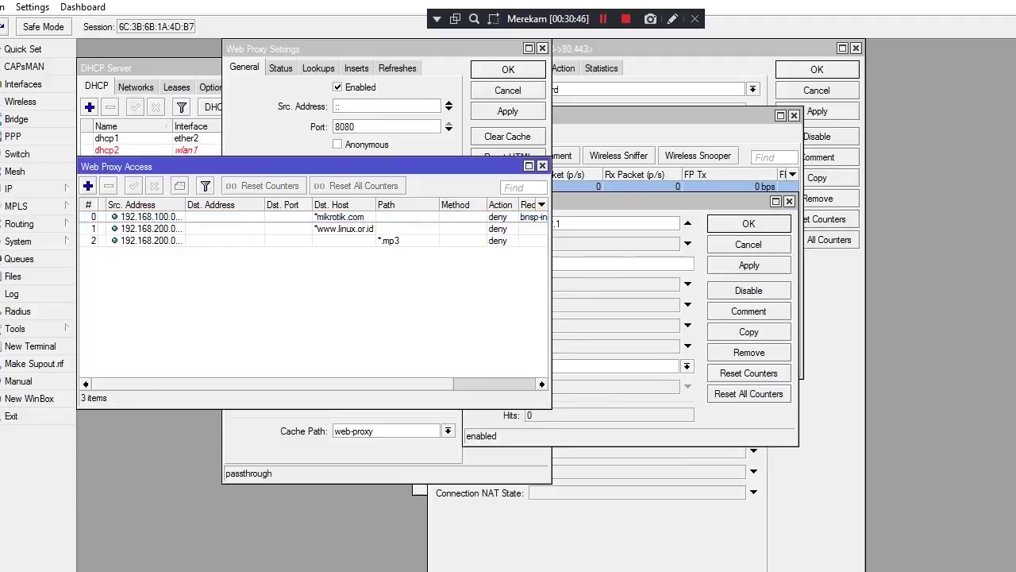
left_click(88, 185)
Set the new rule's source address to 192.168.200.0/24
left_click(706, 241)
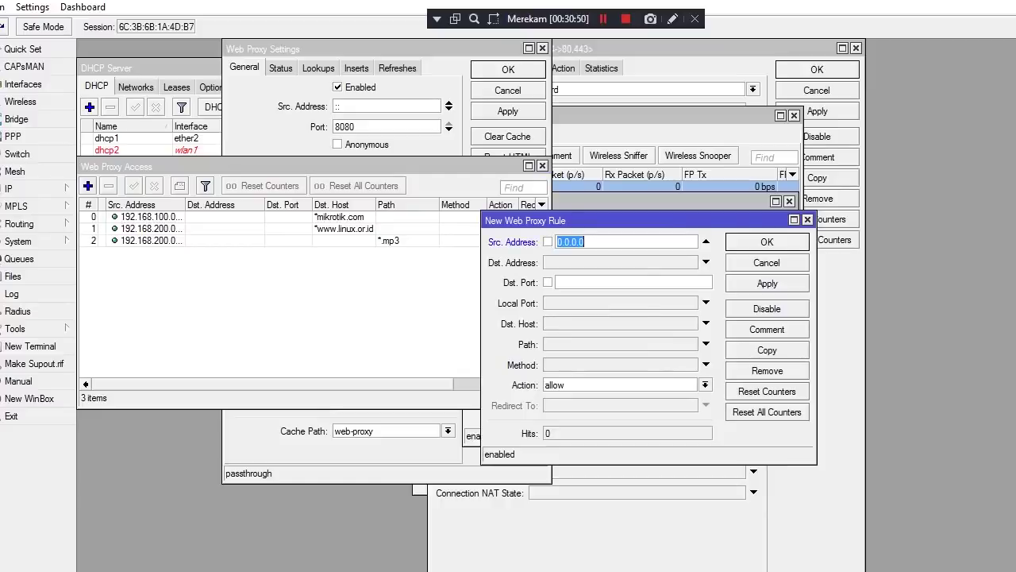
key("BackSpace")
type("192.168.")
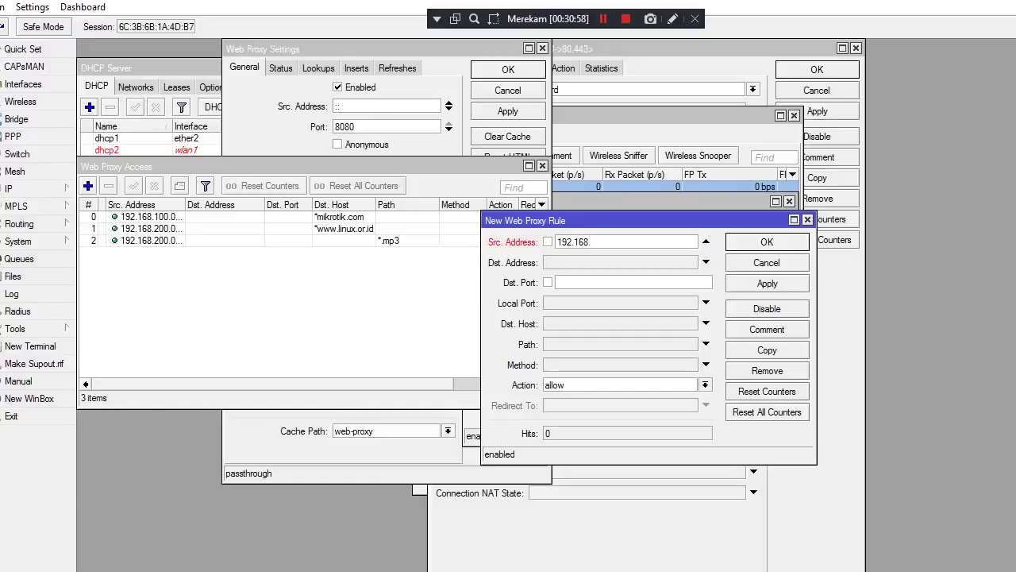
type("200.0")
type("/24")
Set Path to *.mkv and action to deny, then save the rule
left_click(706, 344)
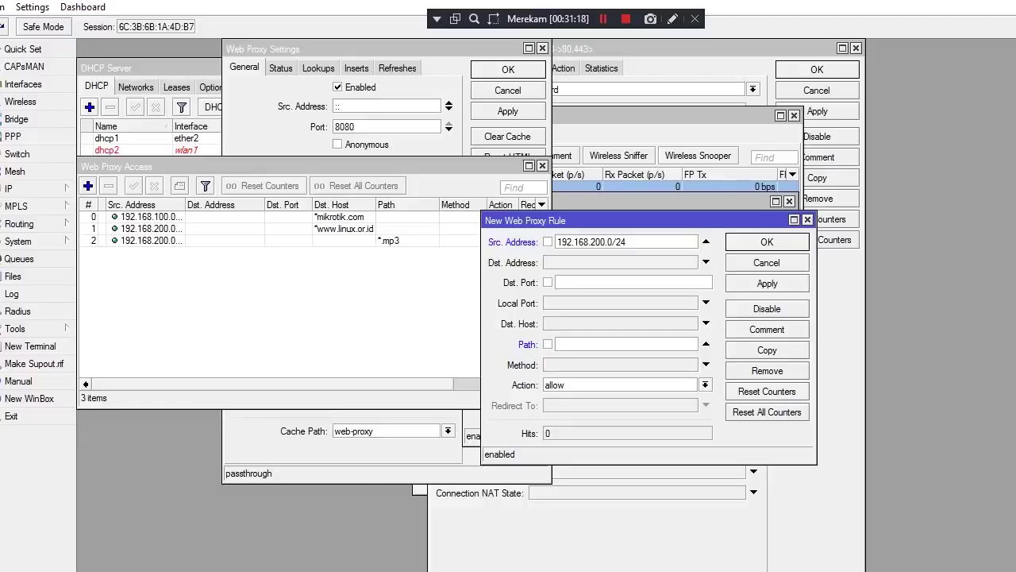
type("*")
type(".ml")
type("v")
left_click(766, 282)
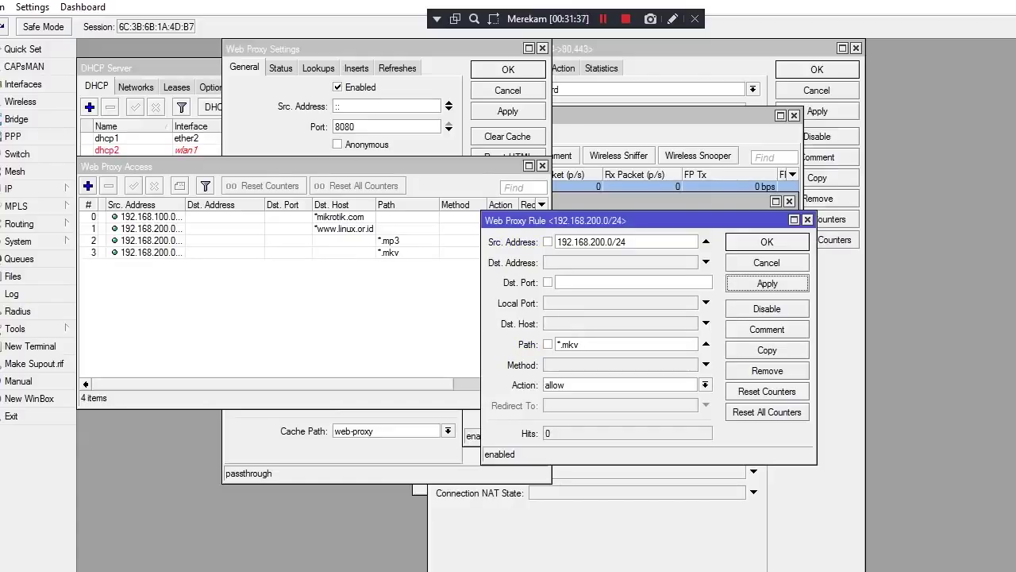
left_click(705, 384)
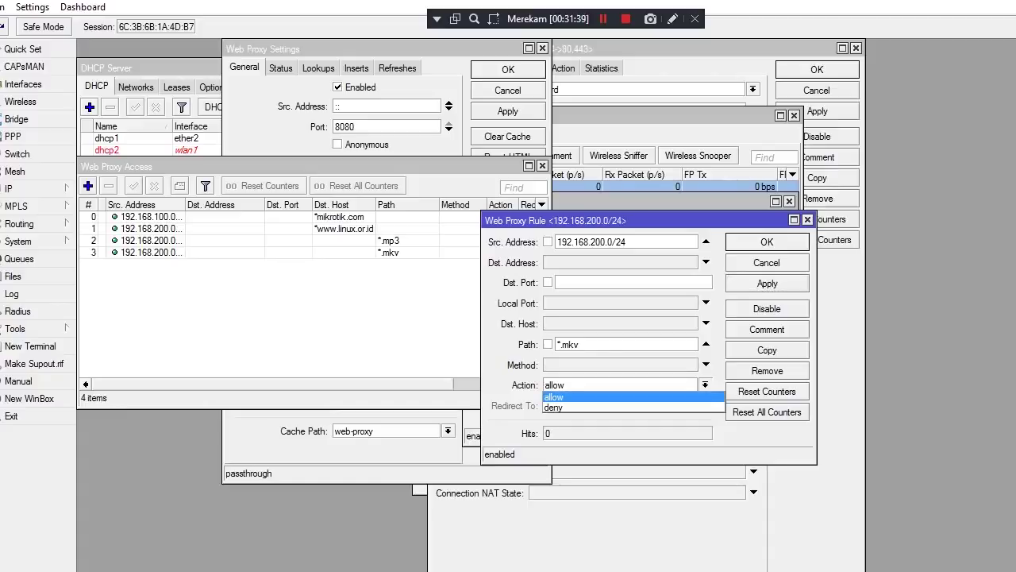
key("Down")
key("Return")
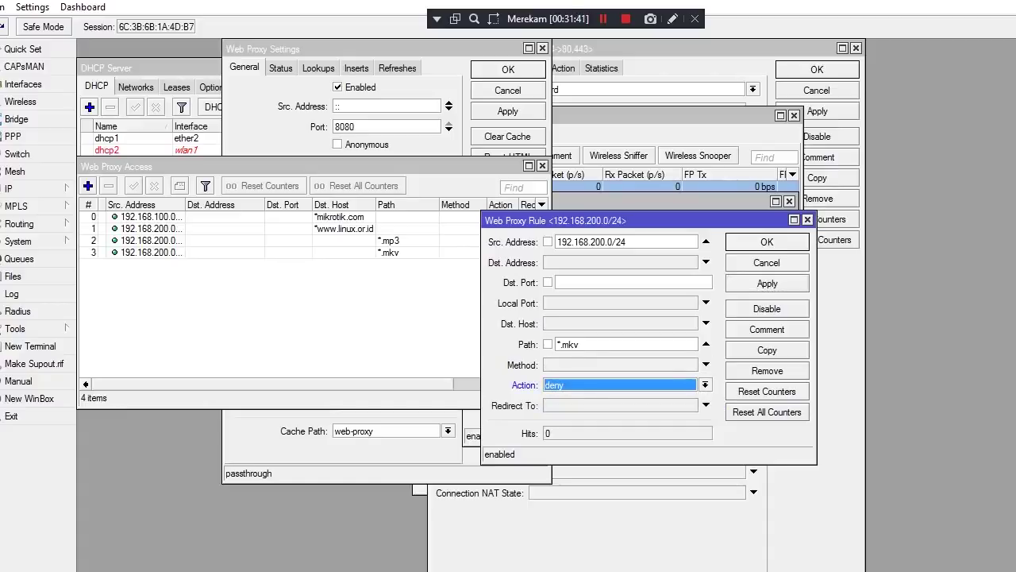
left_click(766, 283)
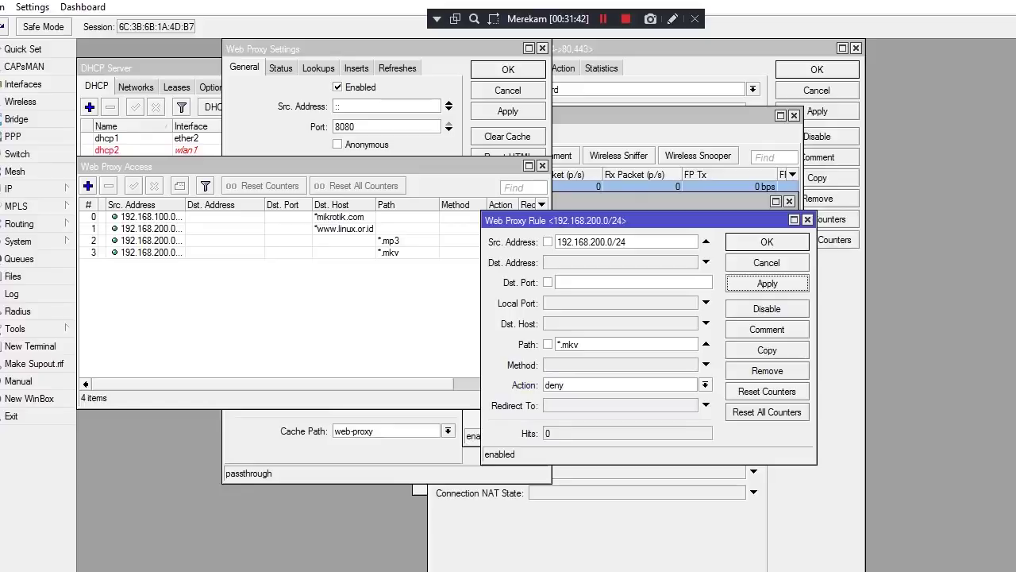
left_click(767, 241)
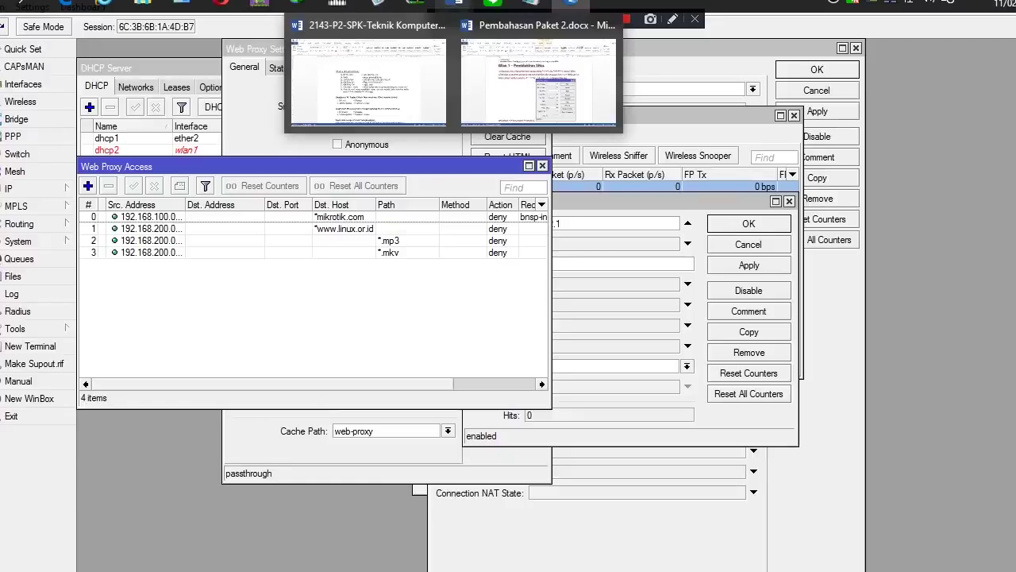
Highlight the .mp3, .mkv blocking-file entry in the Word task sheet and scroll to Blocking Content
mouse_move(530, 3)
mouse_move(454, 3)
left_click(368, 79)
left_click_drag(474, 299, 541, 299)
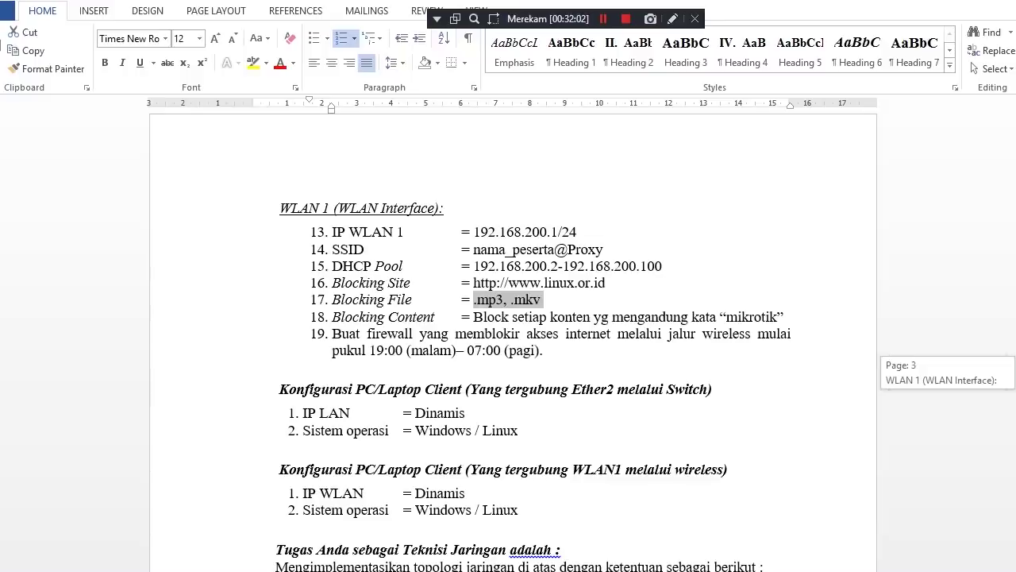
scroll(533, 357, "down", 1)
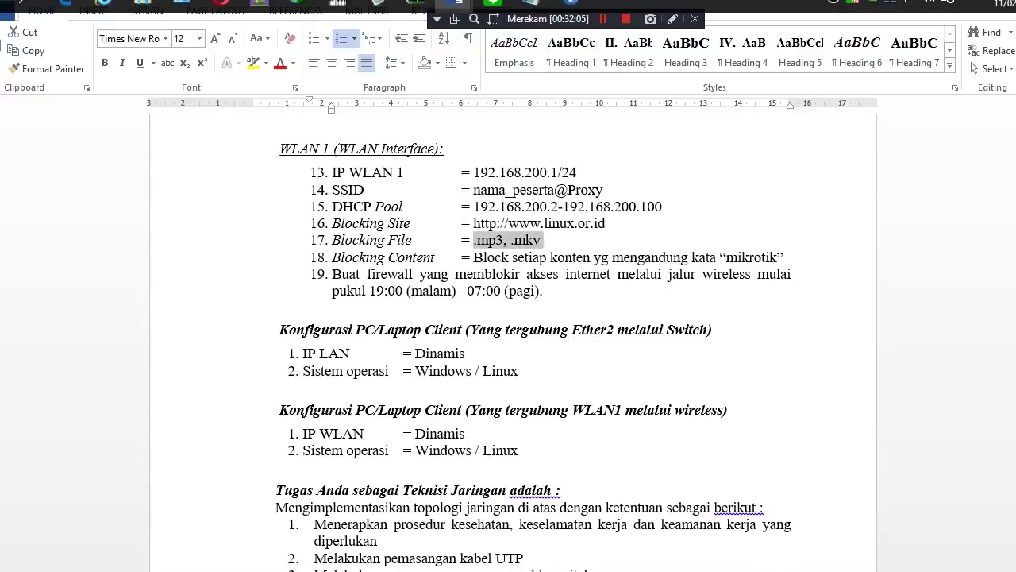
mouse_move(458, 4)
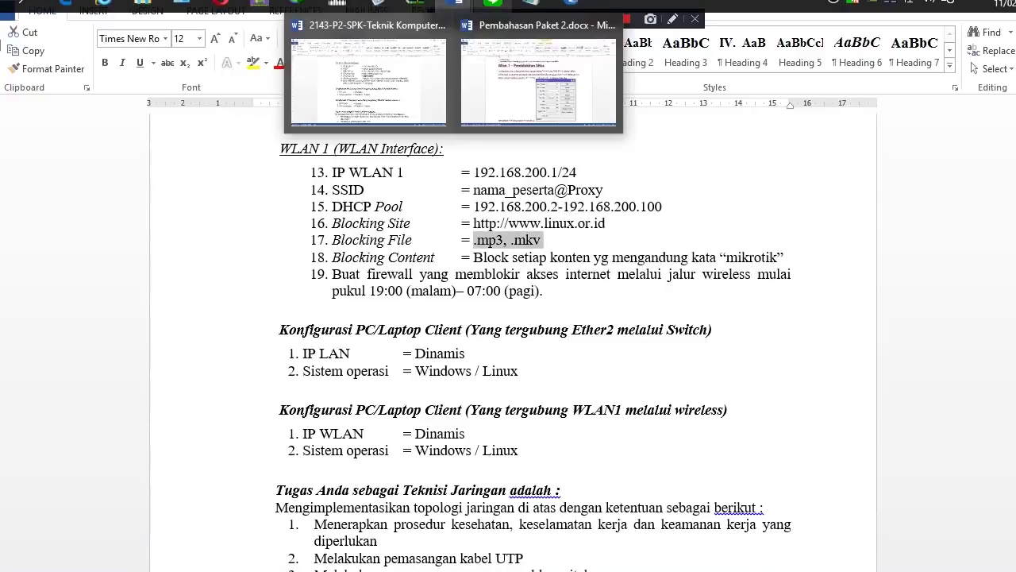
mouse_move(492, 3)
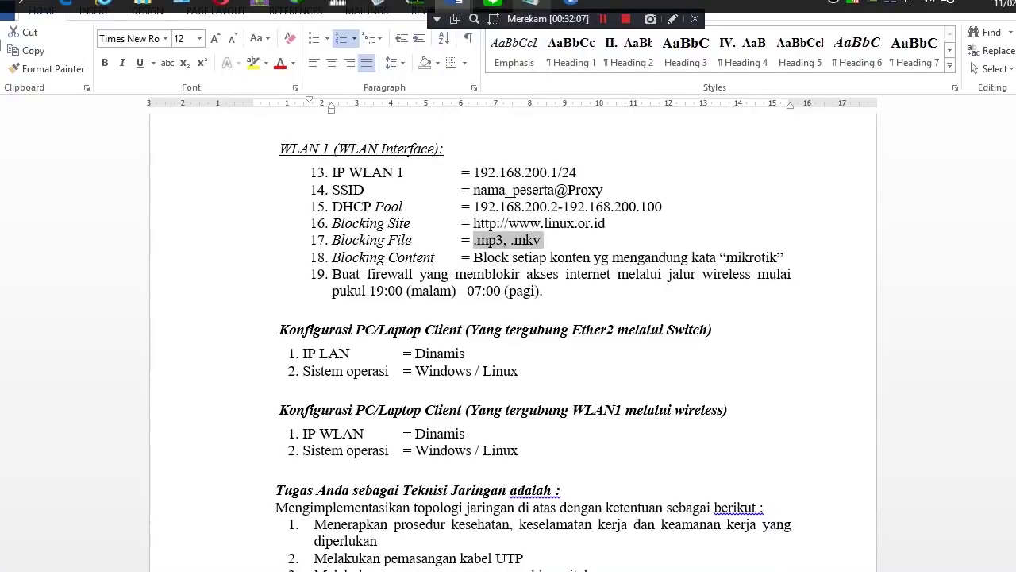
mouse_move(531, 3)
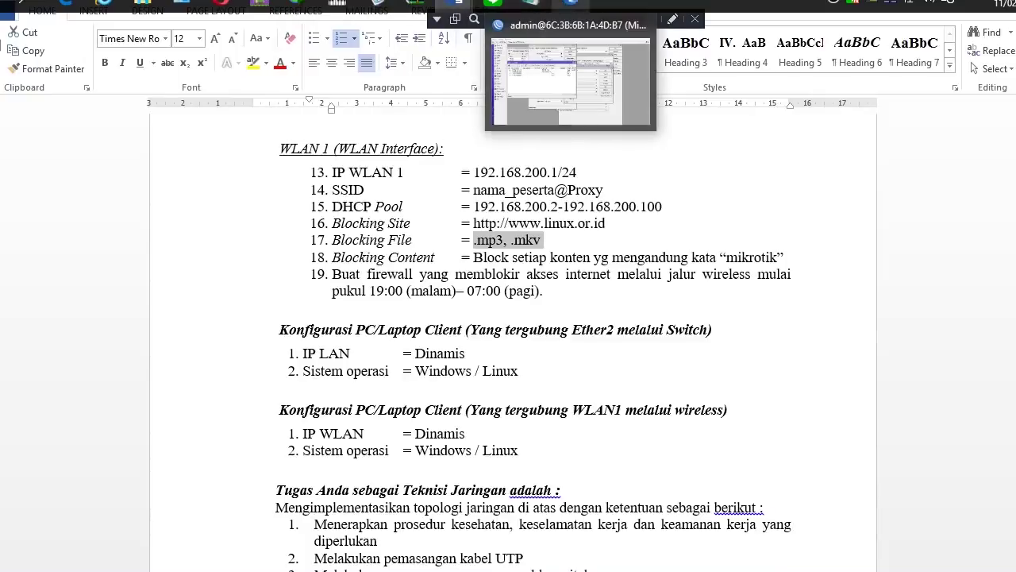
Add a web proxy rule with Src. Address 192.168.200.0/24 and Dst. Host *mikrotik*
left_click(570, 3)
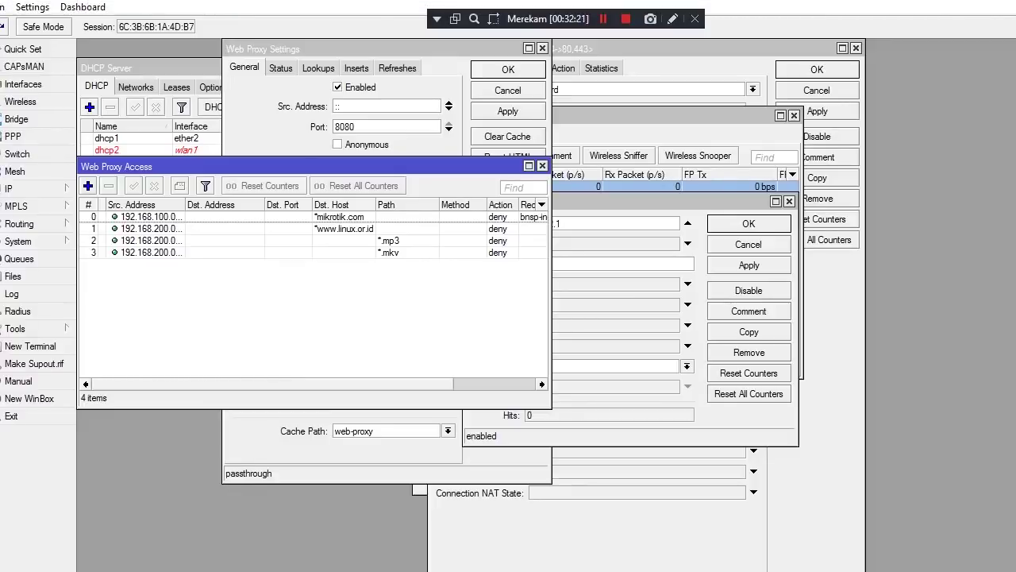
left_click(88, 185)
left_click(706, 241)
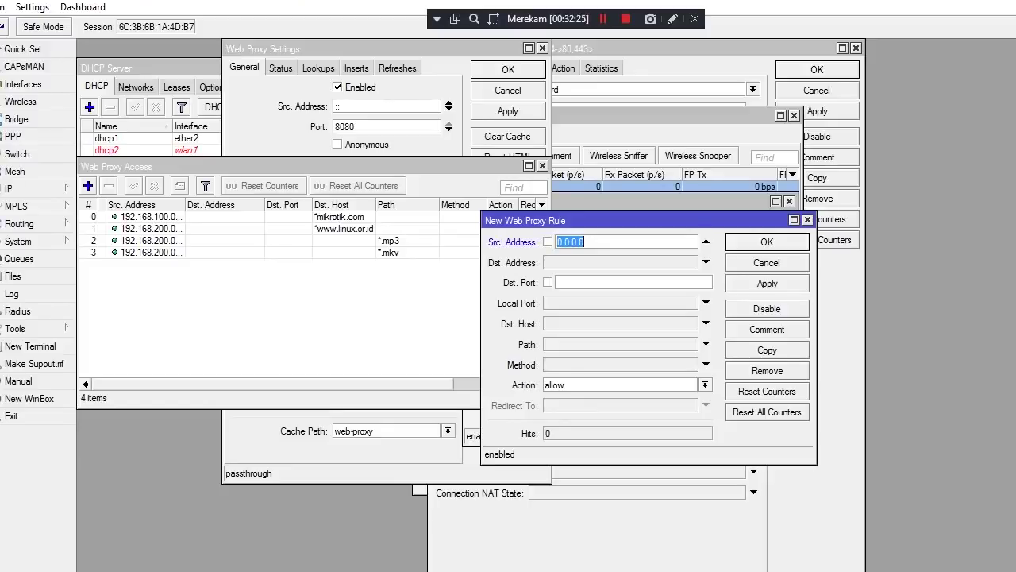
type("192.168.22")
key("BackSpace")
type("00.")
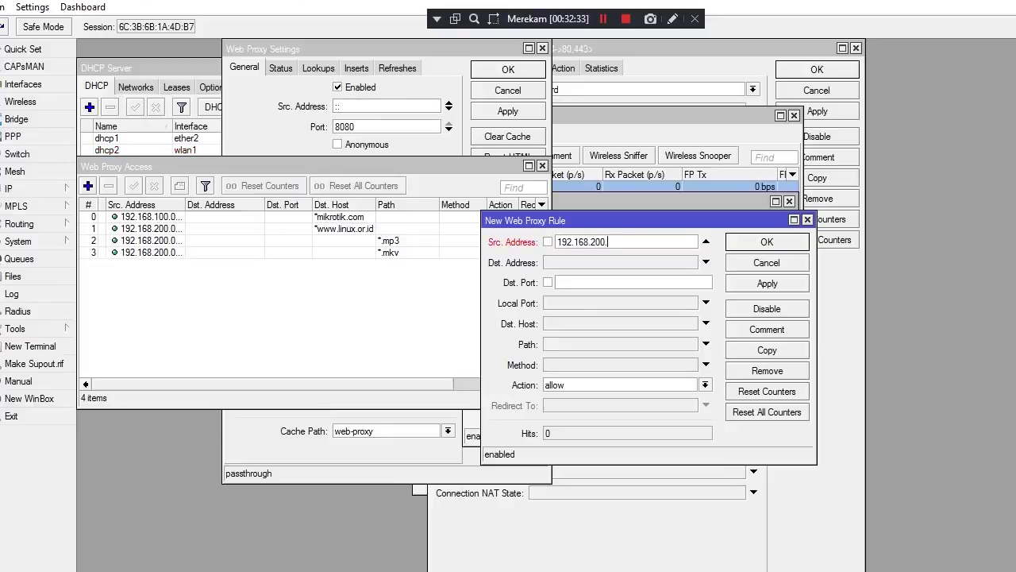
type("0/24")
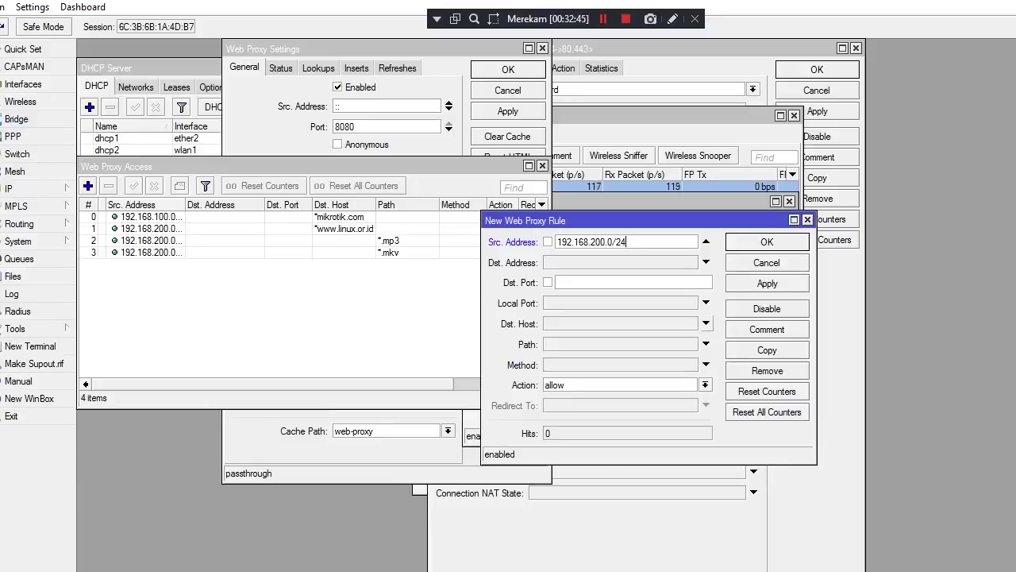
left_click(705, 323)
type("m")
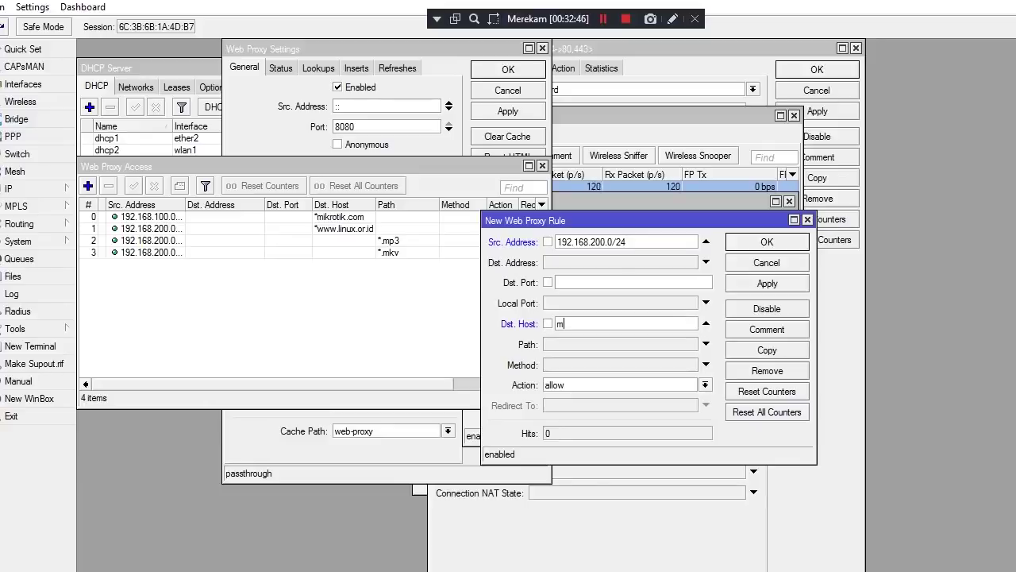
type("ikrotik")
left_click(558, 323)
type("*")
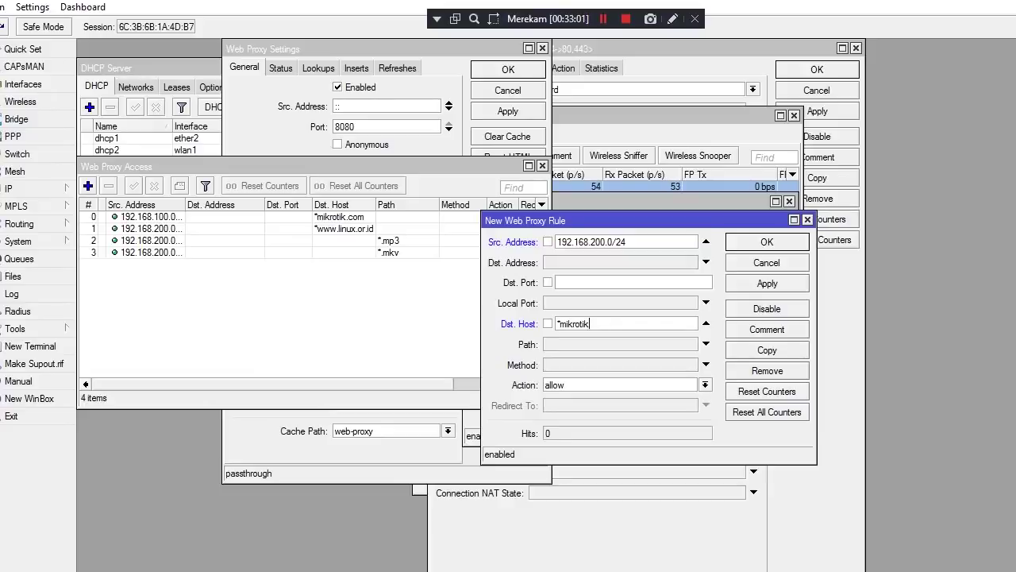
type("*")
left_click(767, 283)
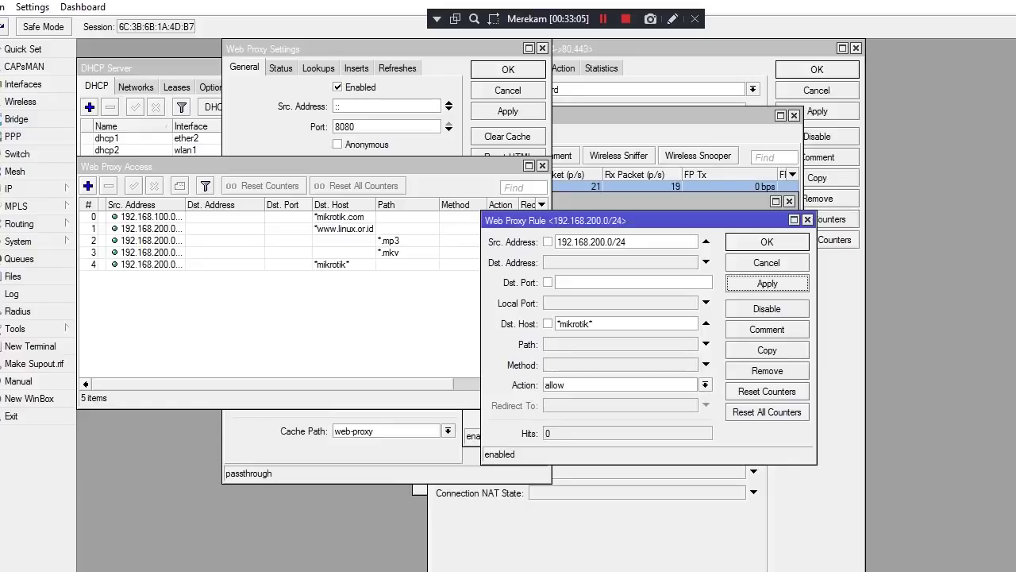
key("Return")
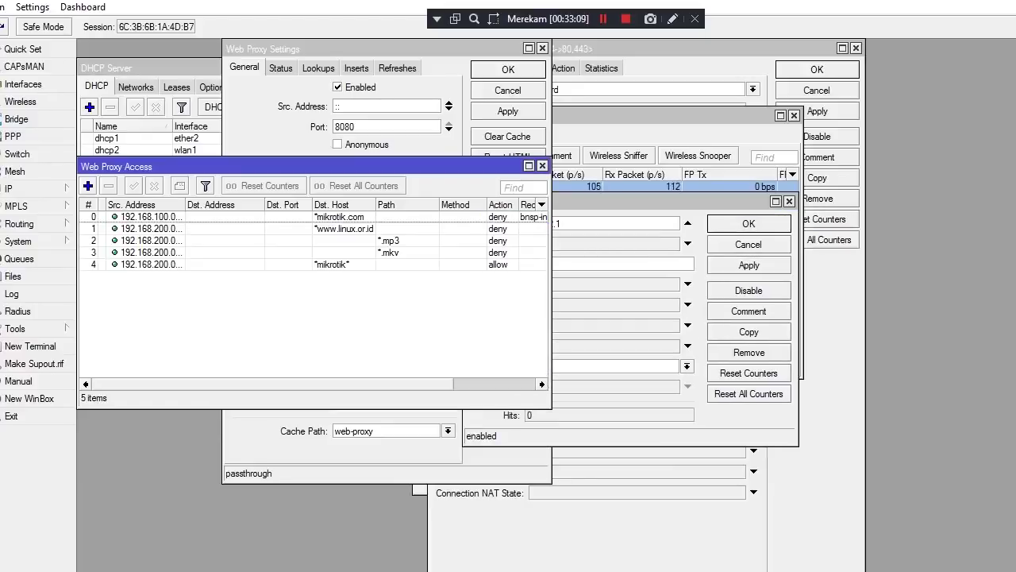
Change the *mikrotik* rule's action to deny and save it
double_click(331, 264)
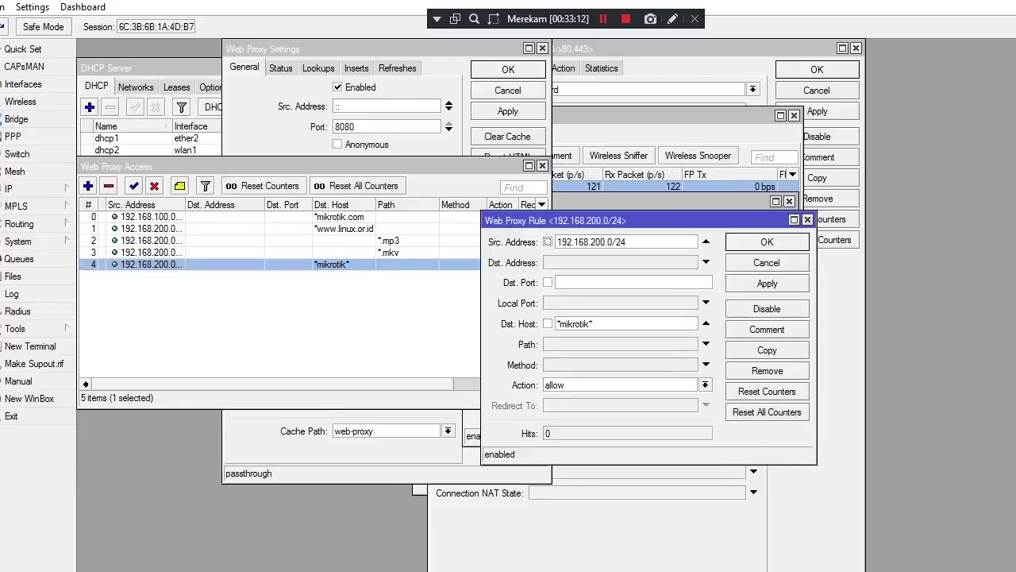
left_click(704, 385)
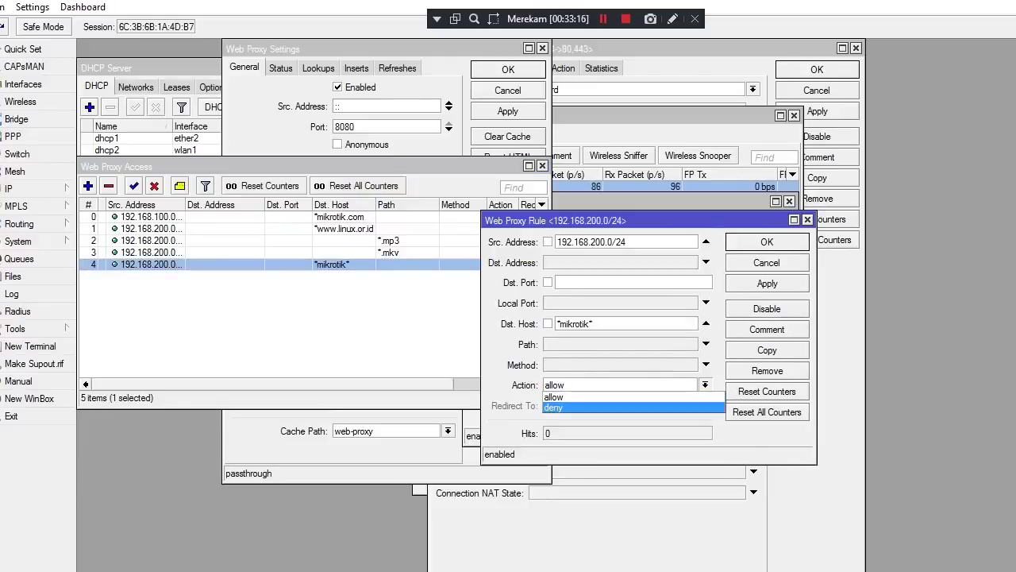
key("Return")
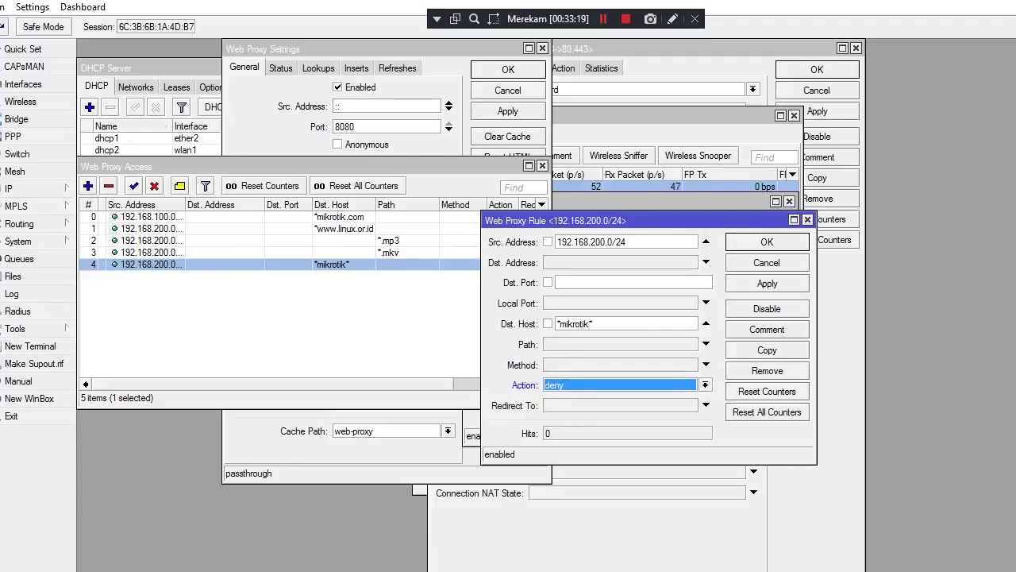
left_click(767, 283)
left_click(767, 241)
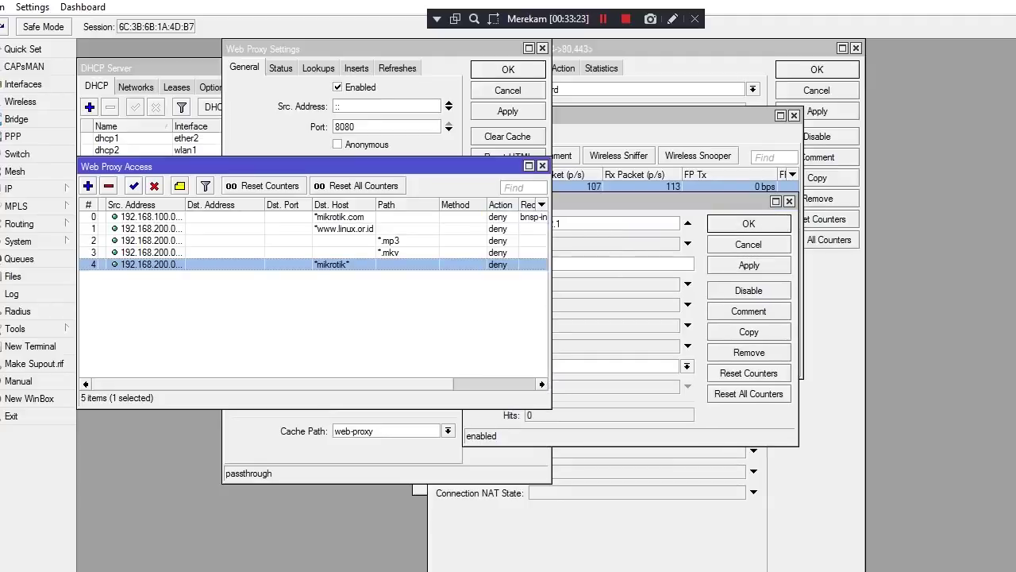
mouse_move(493, 4)
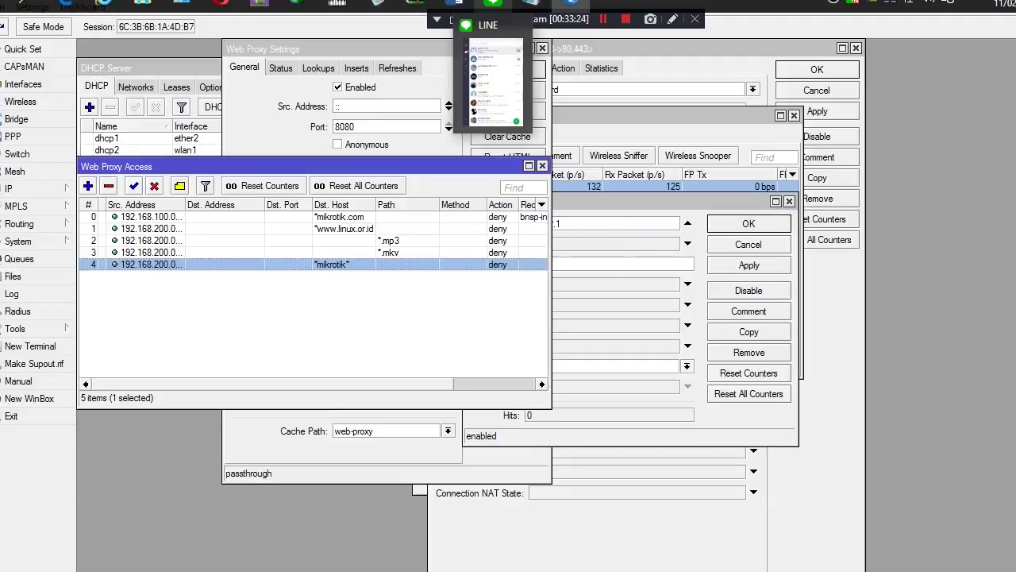
mouse_move(459, 4)
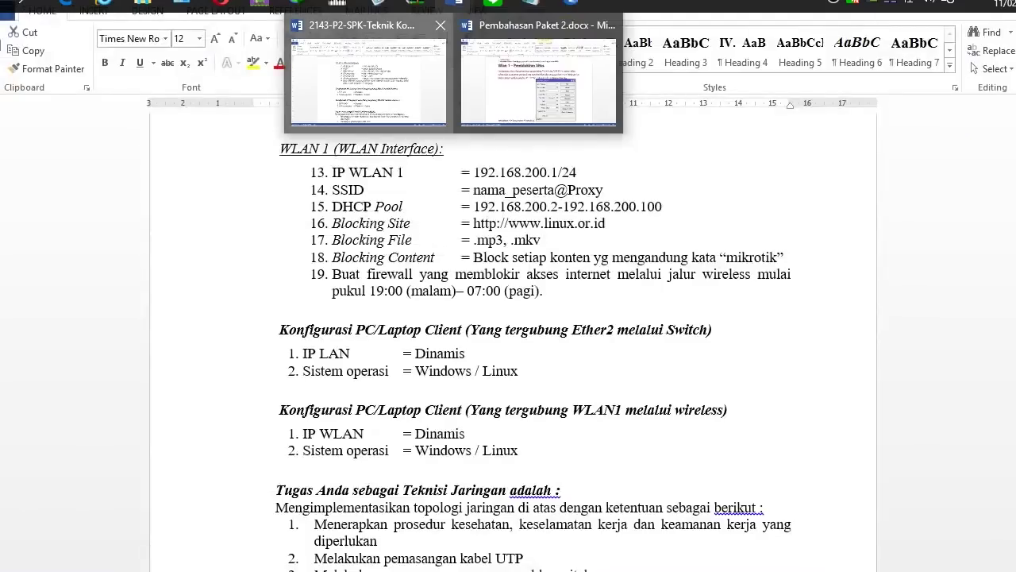
left_click(368, 80)
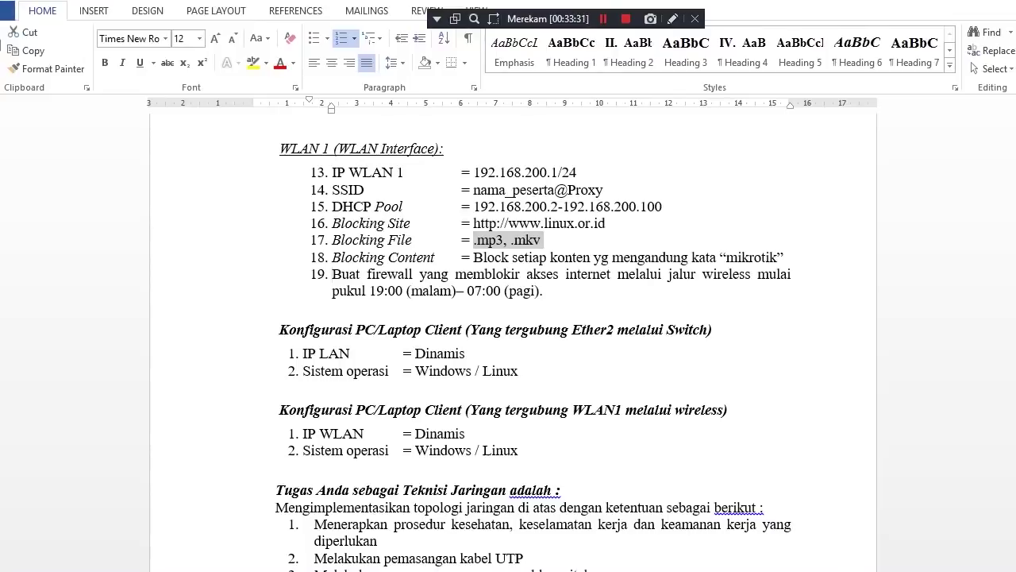
left_click_drag(331, 274, 543, 291)
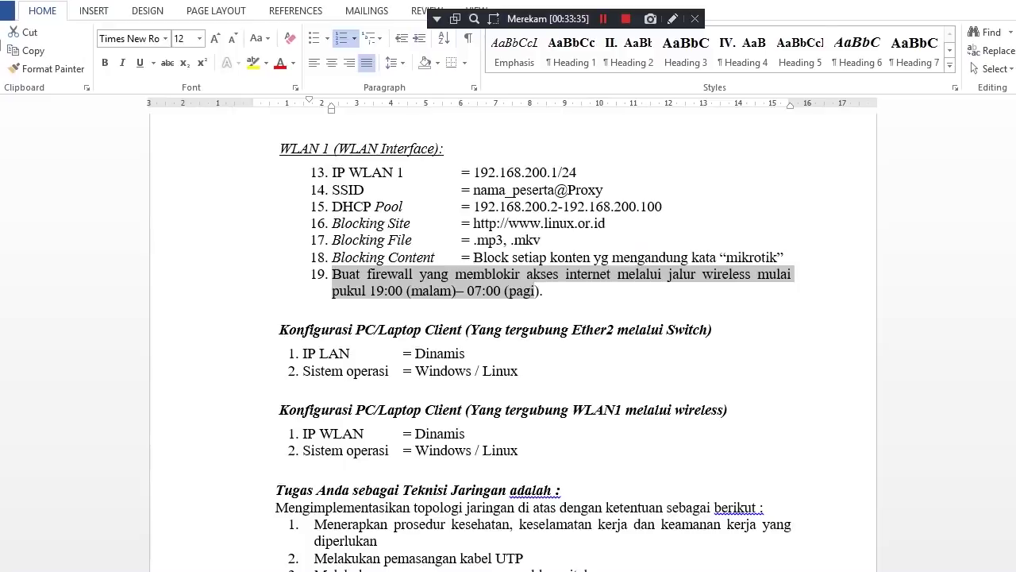
mouse_move(493, 3)
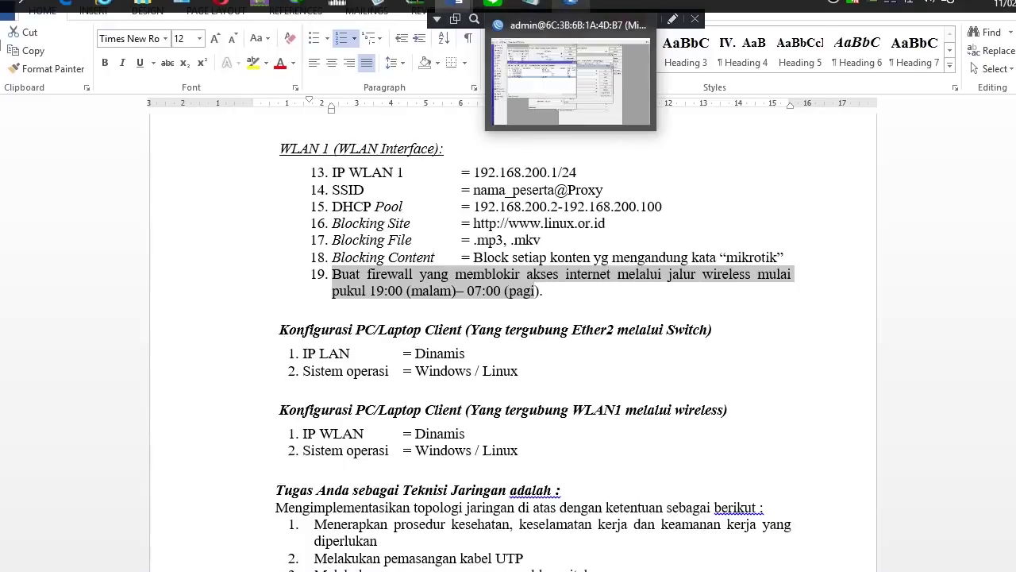
left_click(570, 4)
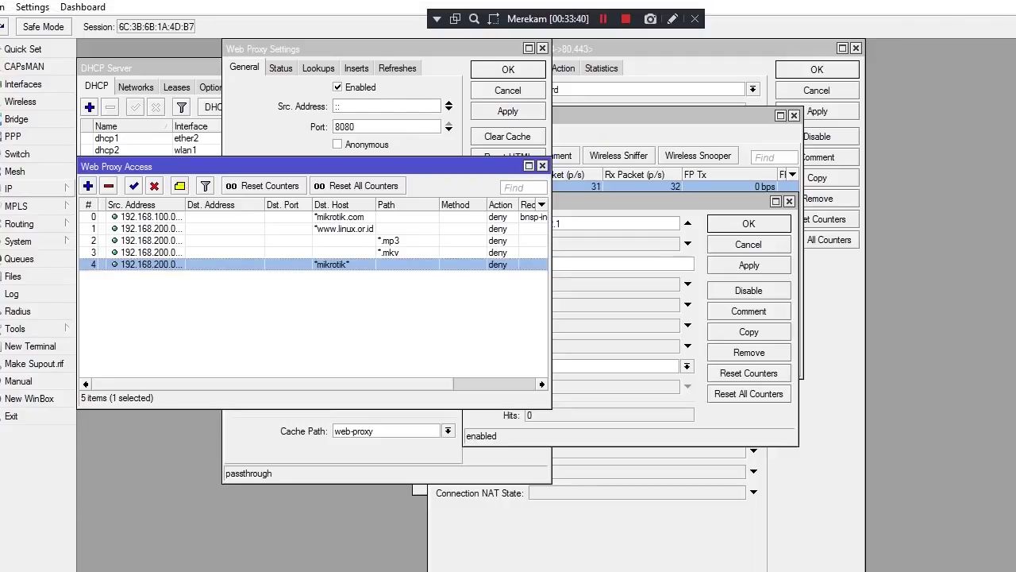
Add a new firewall filter rule with action drop and expand its Time condition
left_click(24, 188)
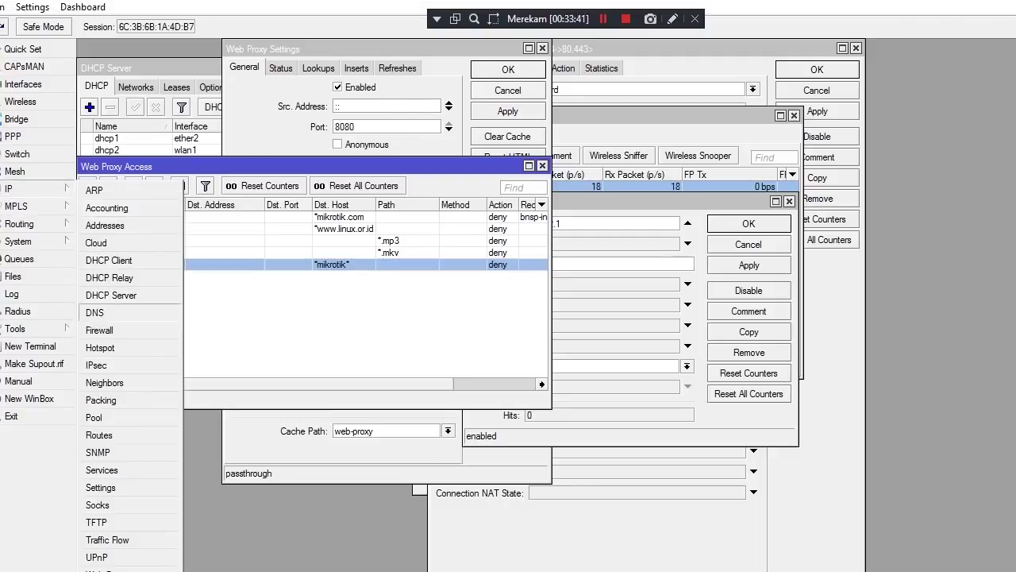
left_click(99, 329)
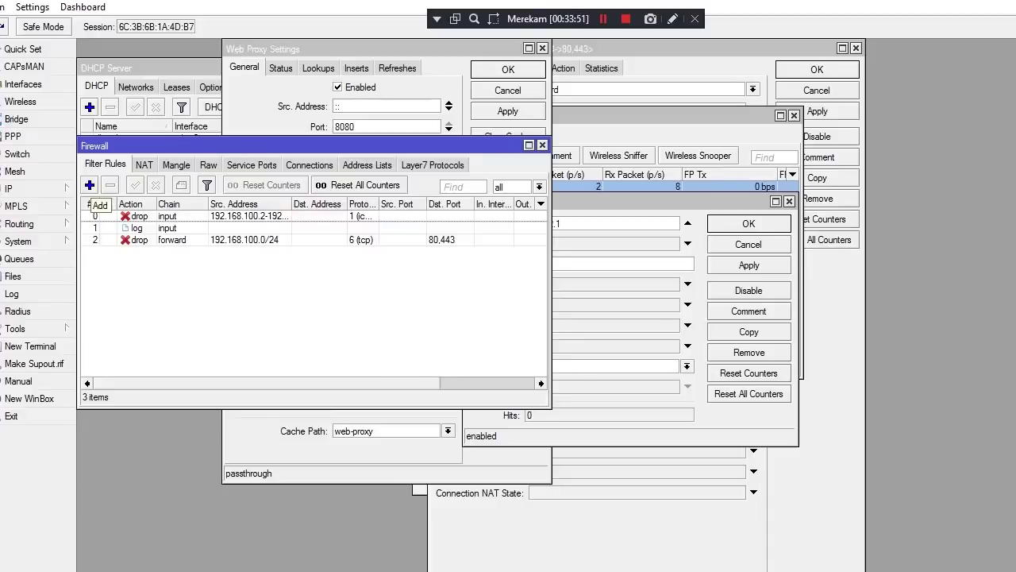
left_click(90, 184)
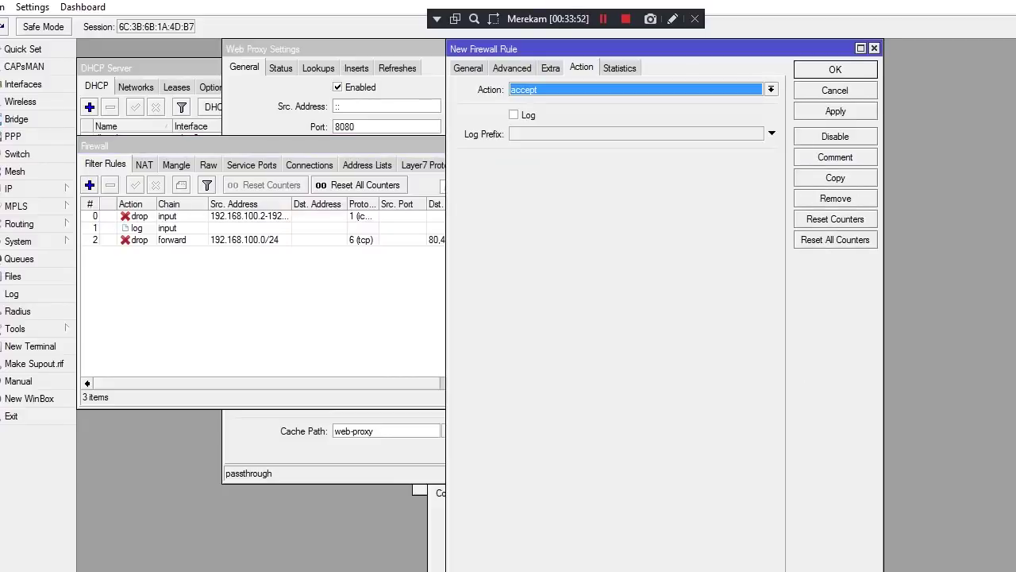
key("alt+Down")
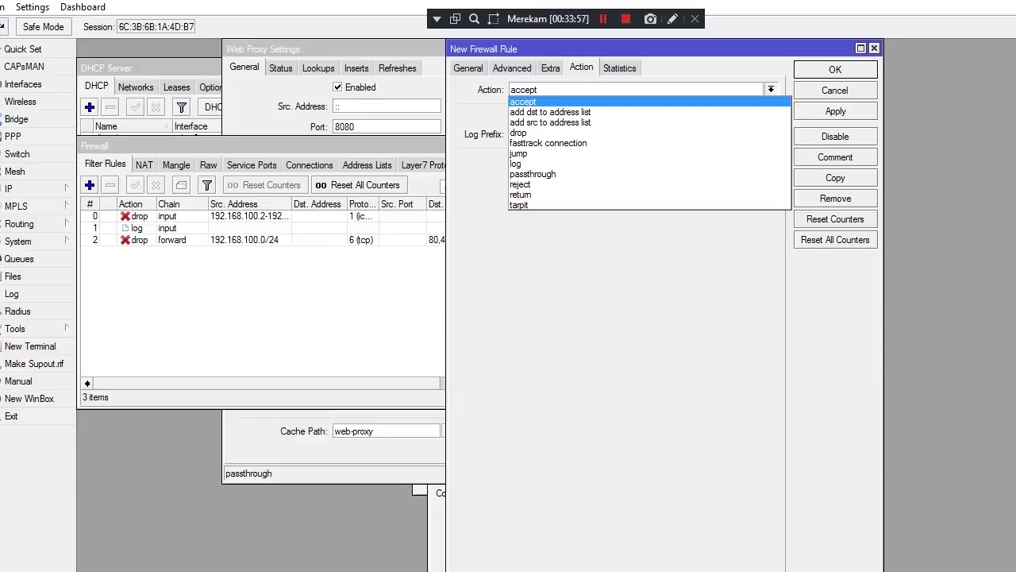
key("Down")
key("Down")
key("Down")
key("Return")
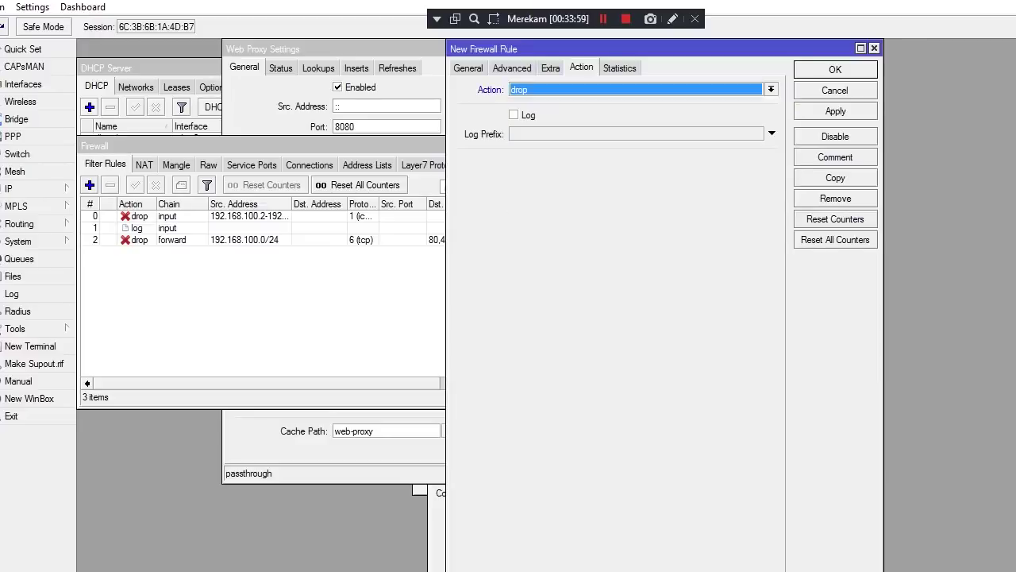
key("ctrl+shift+Tab")
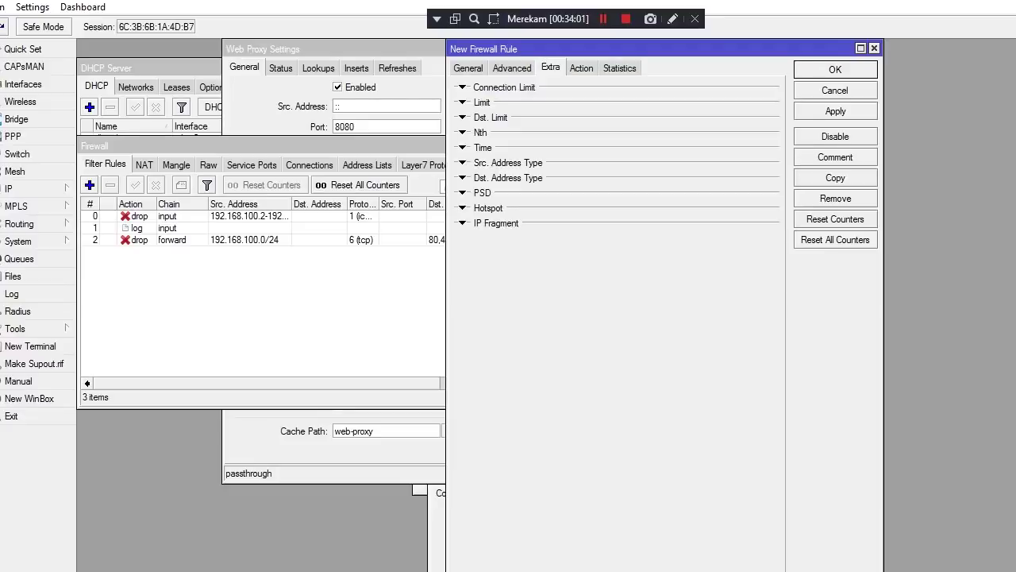
key("ctrl+shift+Tab")
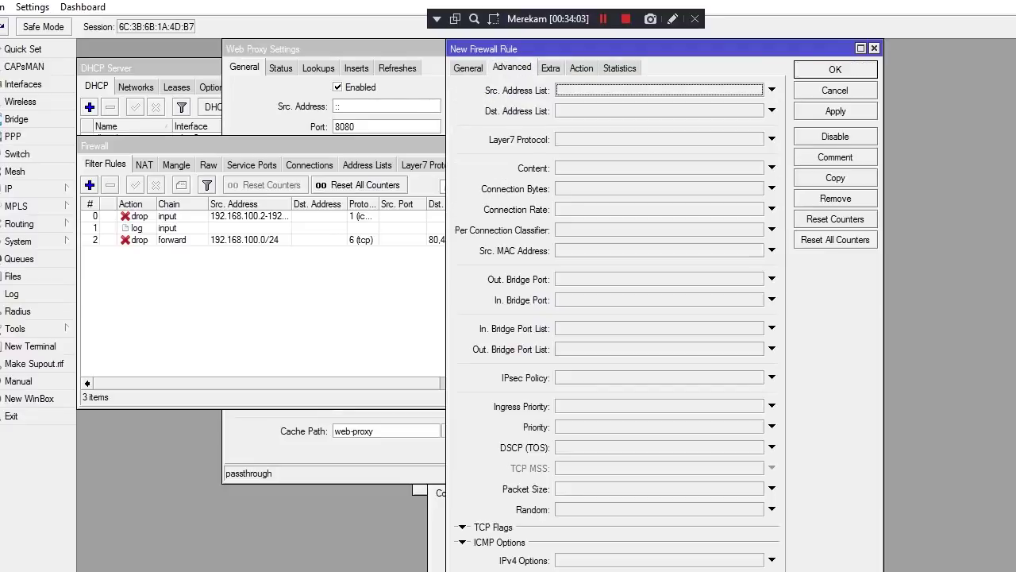
key("ctrl+Tab")
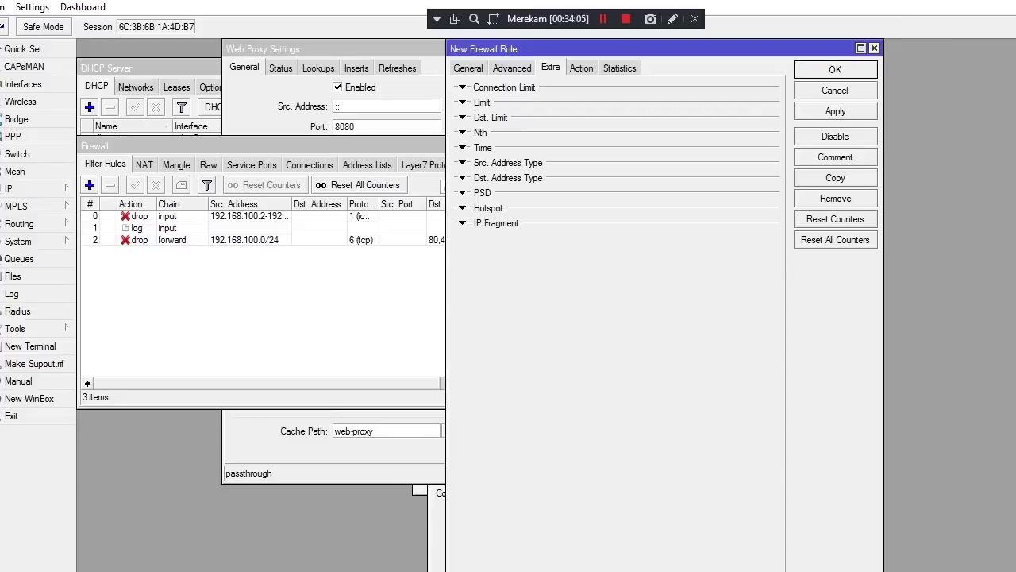
left_click(462, 146)
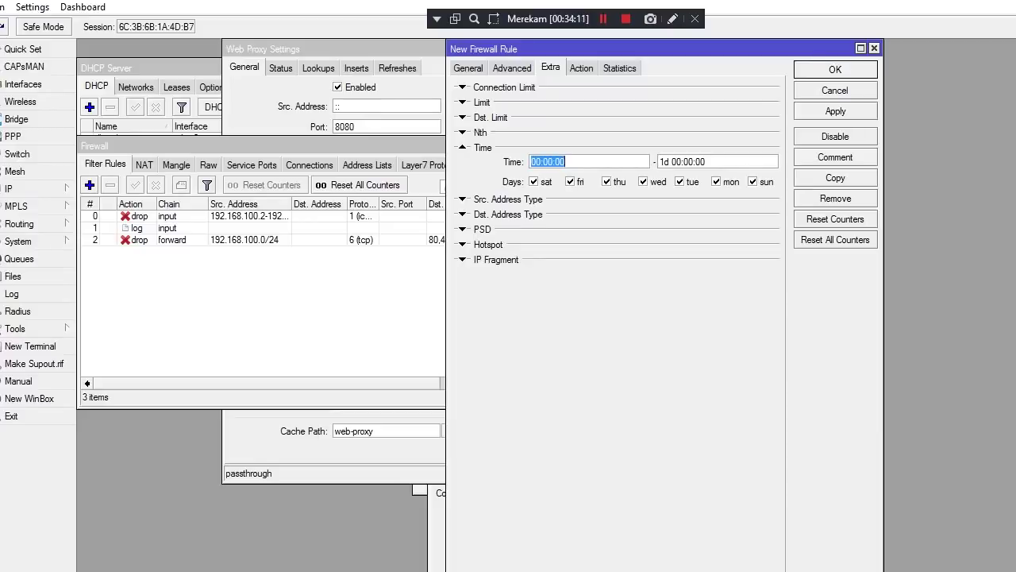
Set the rule's time range to start at 00:19:00 and end at 00:00:00
left_click(563, 161)
key("BackSpace")
key("BackSpace")
type("1")
key("BackSpace")
key("BackSpace")
type("00")
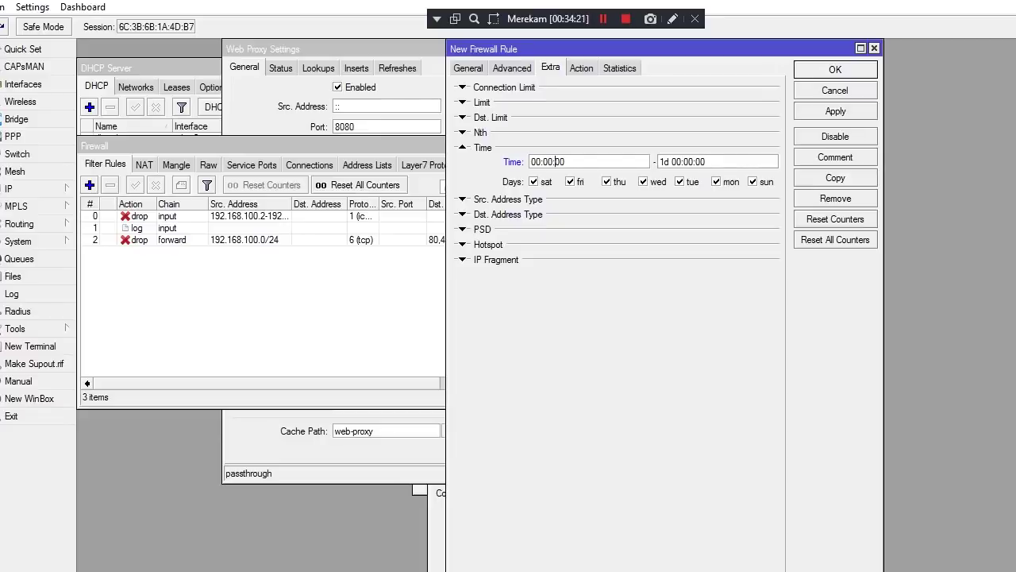
key("BackSpace")
key("BackSpace")
key("BackSpace")
type("19")
left_click(670, 161)
key("BackSpace")
key("BackSpace")
key("BackSpace")
left_click(467, 67)
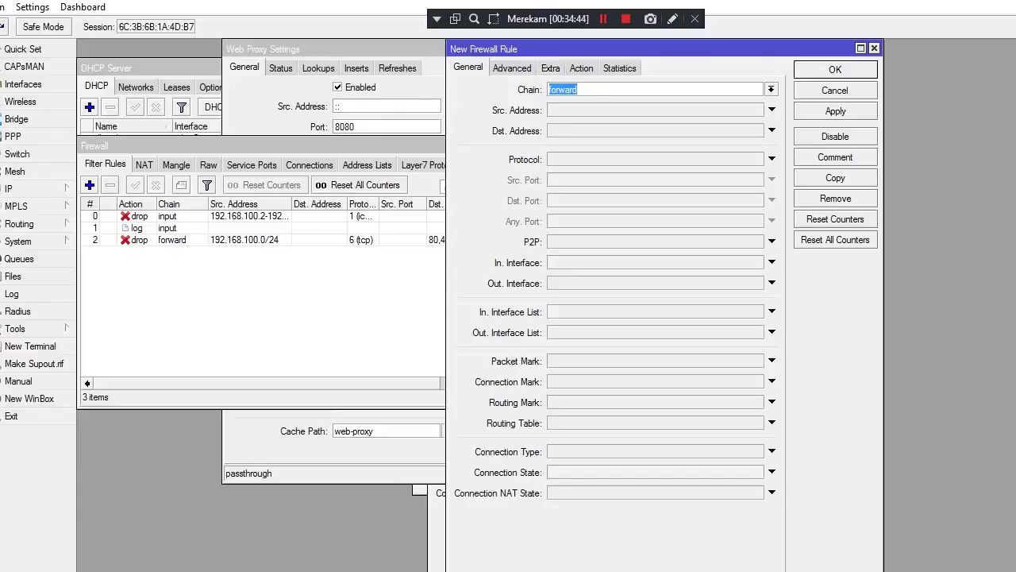
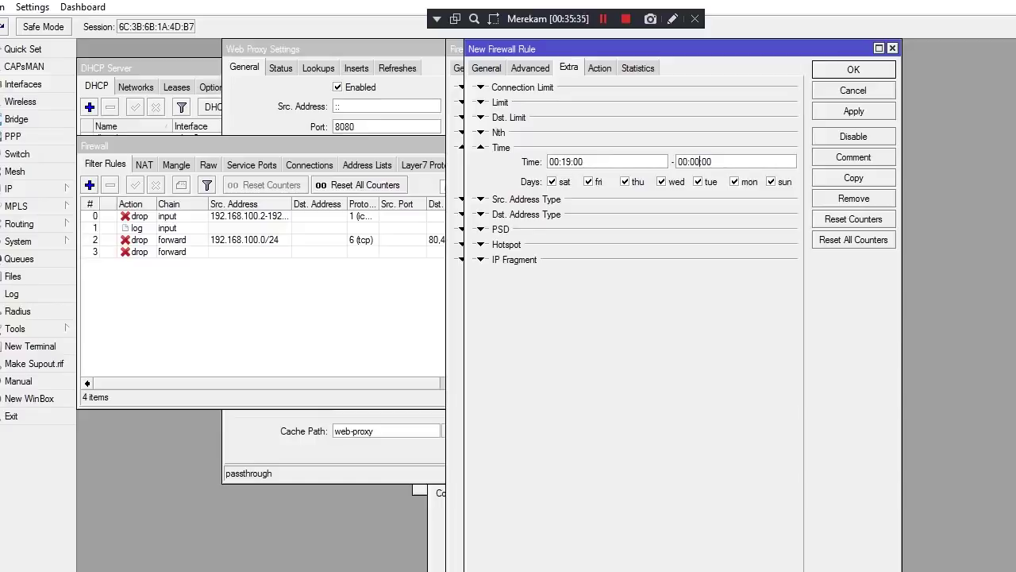
Apply the new scheduled forward drop rule and close its settings window
left_click(853, 111)
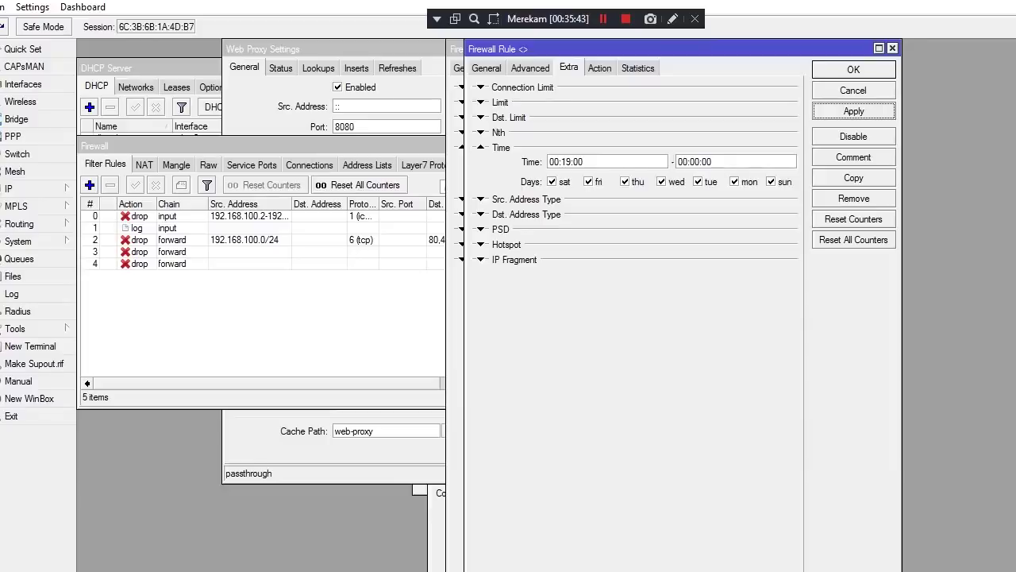
left_click_drag(635, 48, 617, 48)
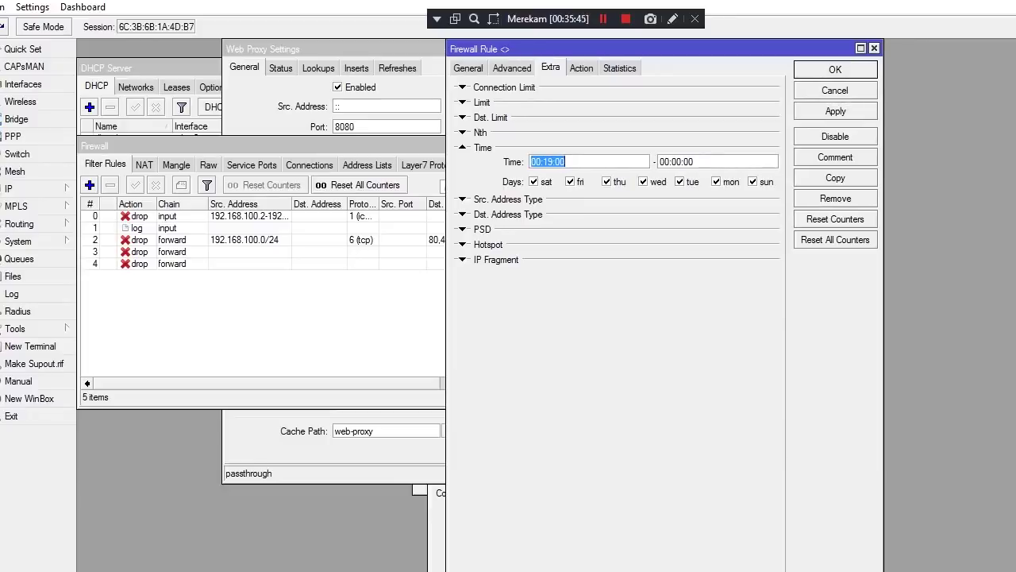
key("Return")
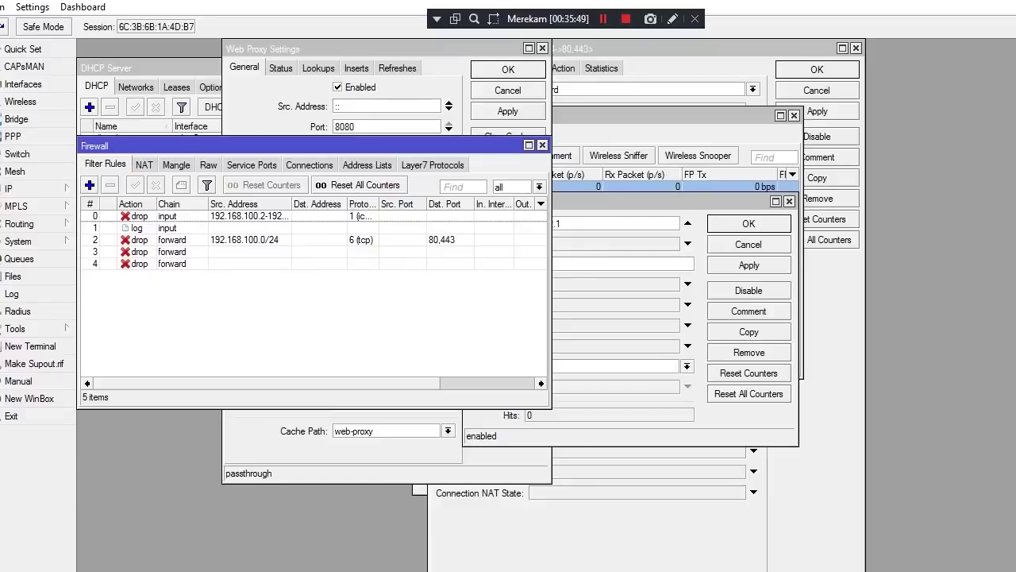
Open the settings windows of filter rules 3 and 4 and place them side by side
double_click(172, 252)
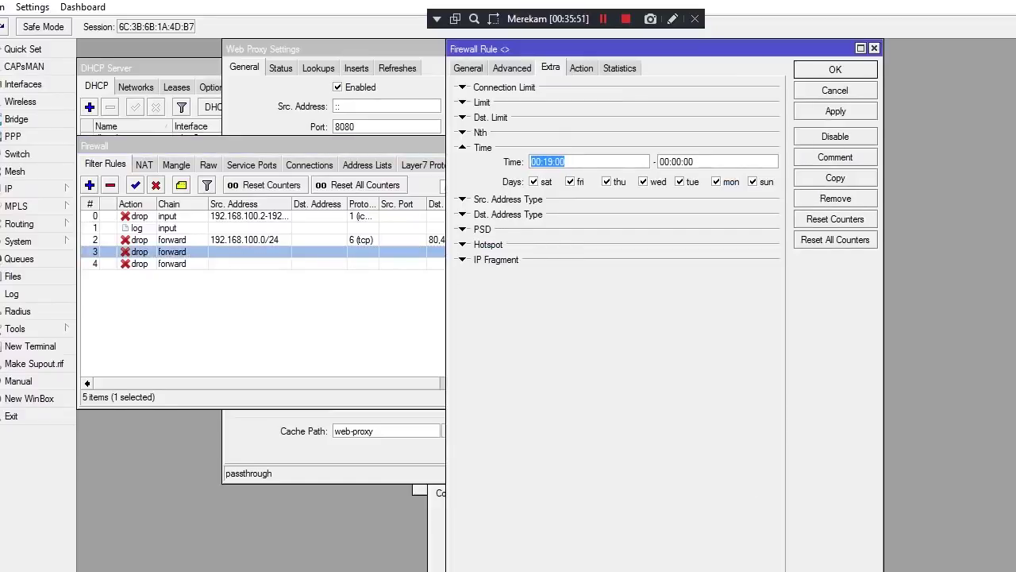
double_click(171, 263)
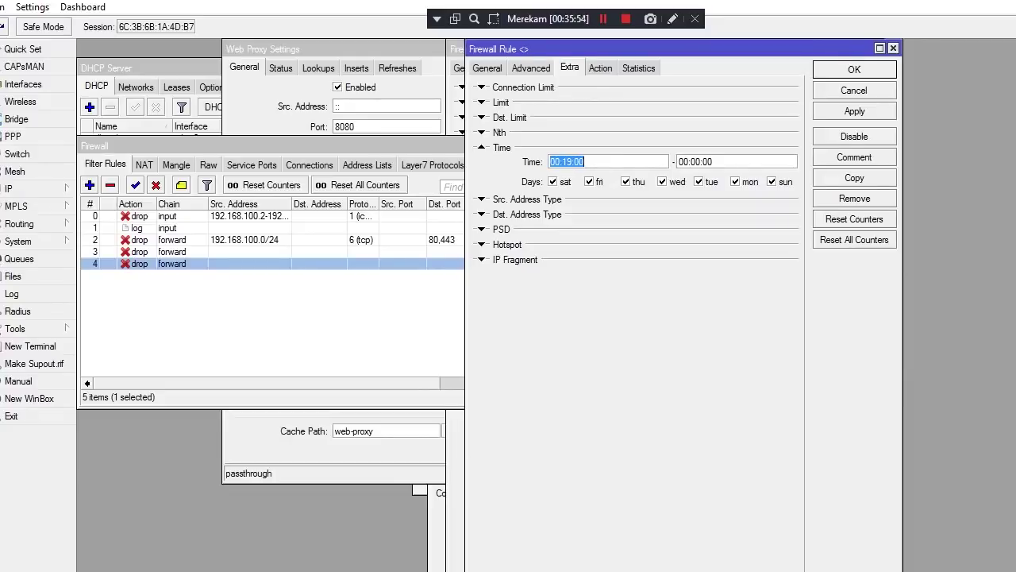
left_click_drag(516, 49, 637, 120)
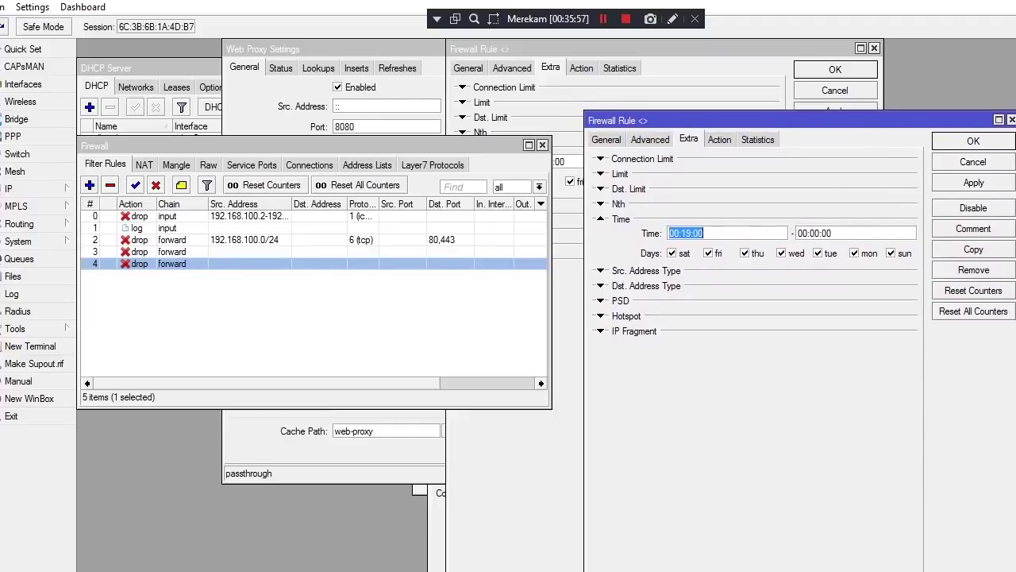
Close the rule 3 and rule 4 windows, then reopen only rule 3's settings
left_click_drag(516, 49, 206, 94)
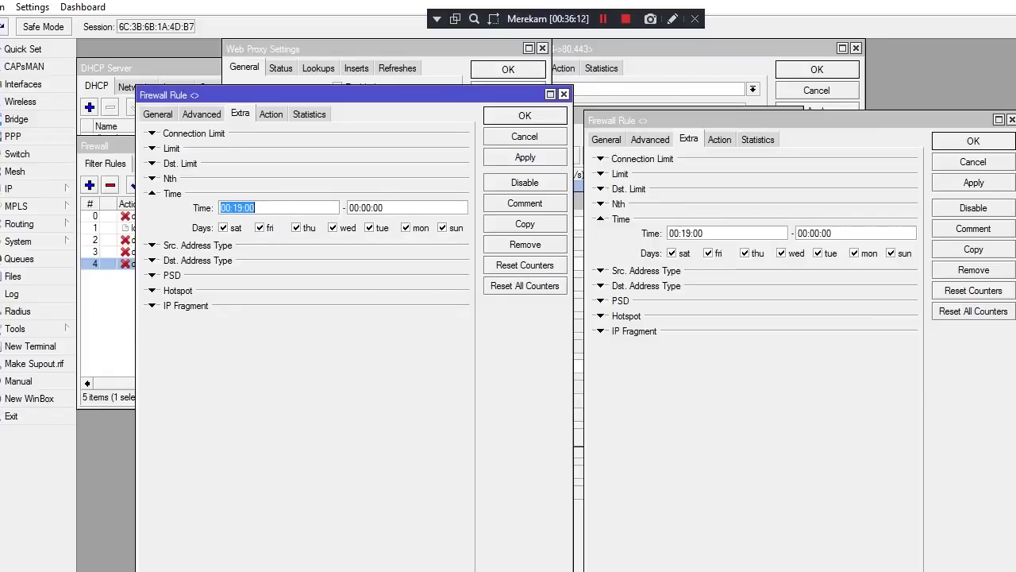
key("Escape")
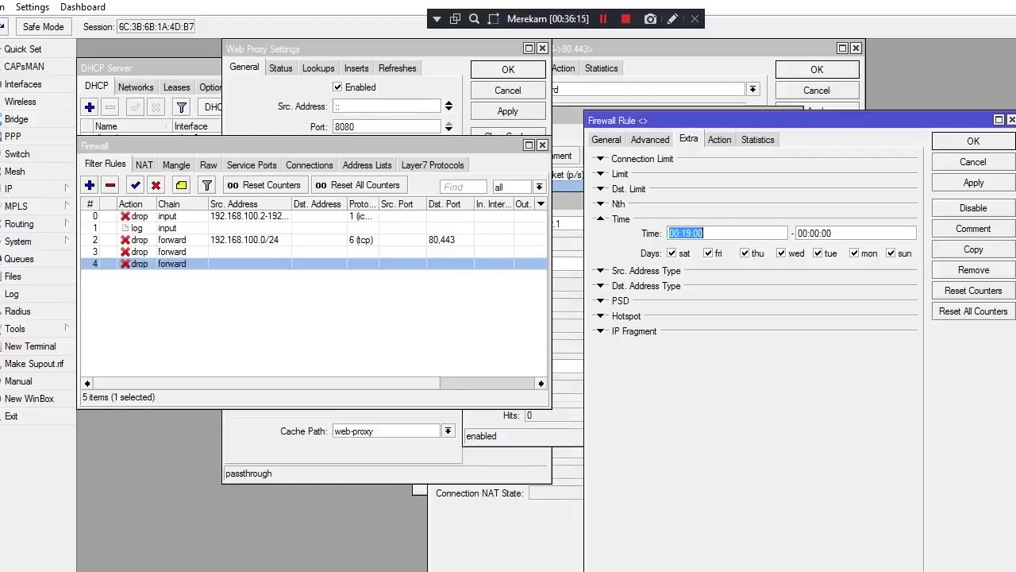
key("Escape")
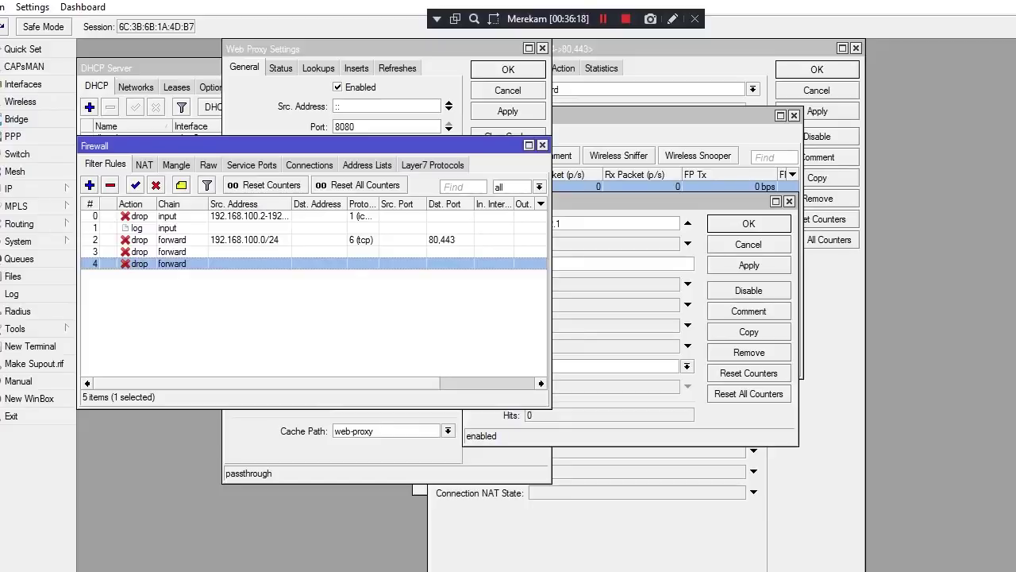
double_click(172, 251)
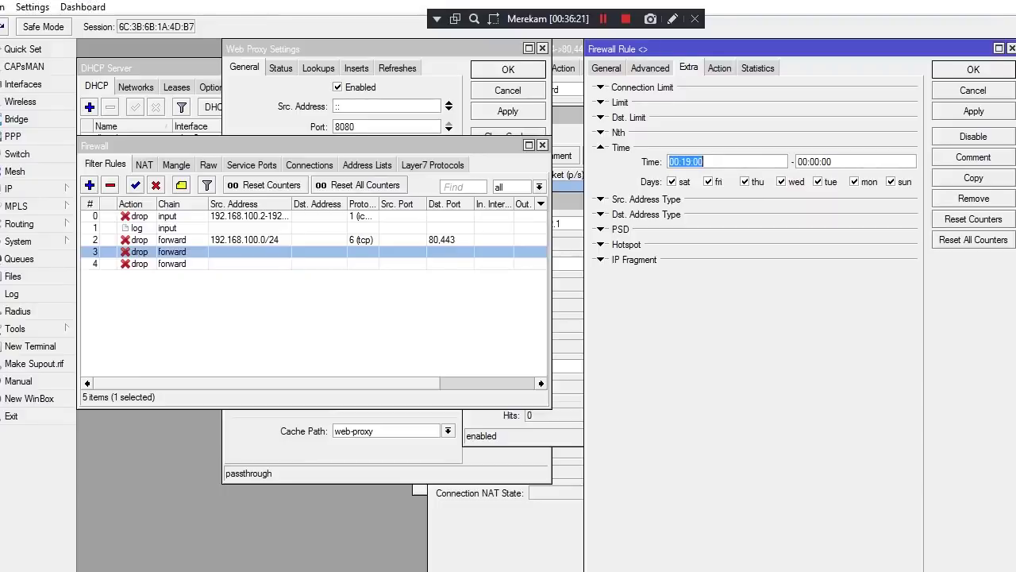
Set rule 3's Src. Address to 192.168.200.0/24 on the General tab and apply
left_click(606, 67)
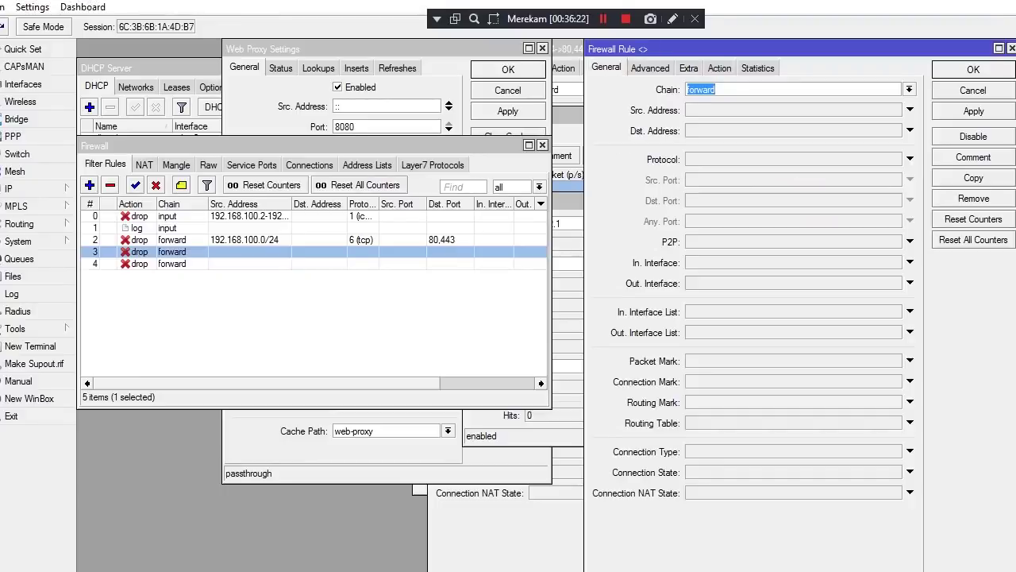
left_click(910, 109)
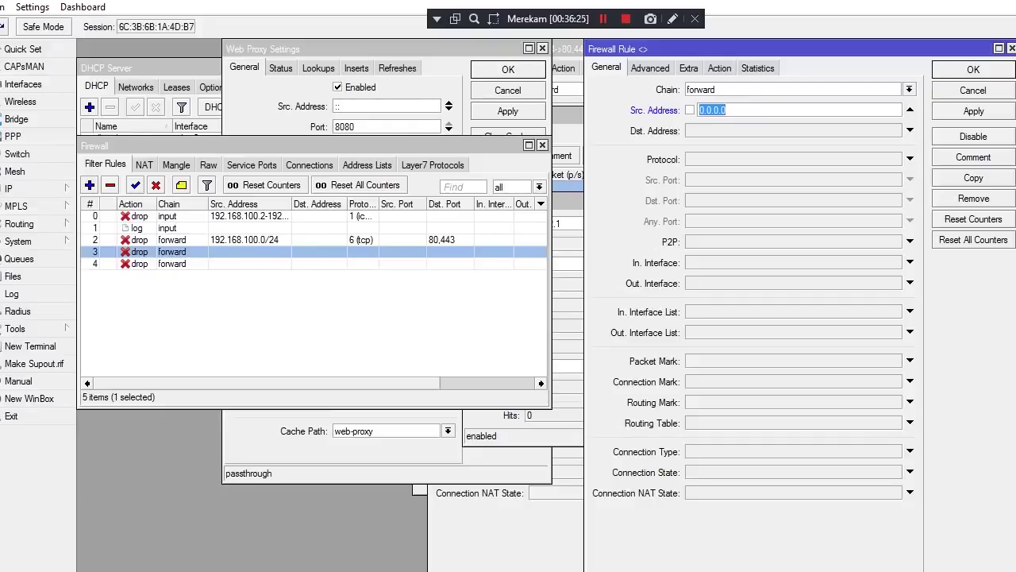
type("192.168")
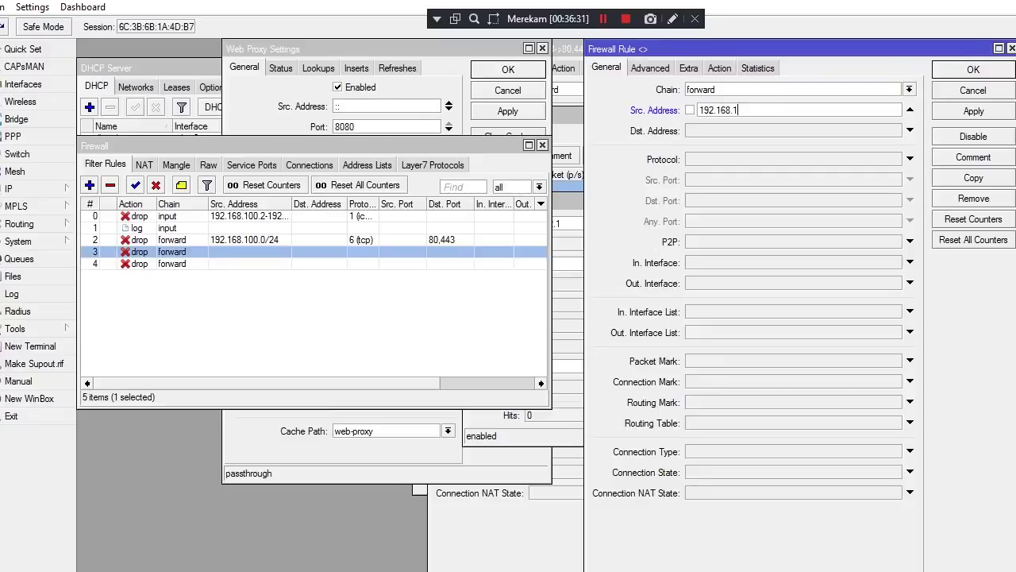
type(".200.0/24")
left_click(973, 110)
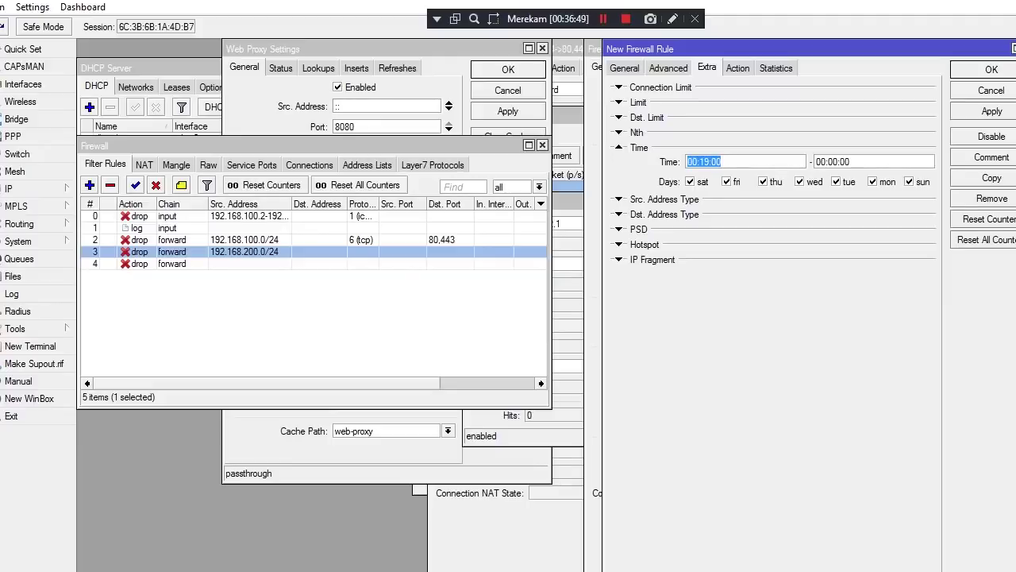
Limit the drop rule's Time to 00:00:00–00:07:00 on the Extra tab and apply
left_click(710, 161)
type("==")
key("BackSpace")
key("BackSpace")
key("BackSpace")
key("BackSpace")
type("00")
left_click(850, 162)
key("Left")
key("Left")
key("Left")
key("BackSpace")
type("7")
left_click(992, 110)
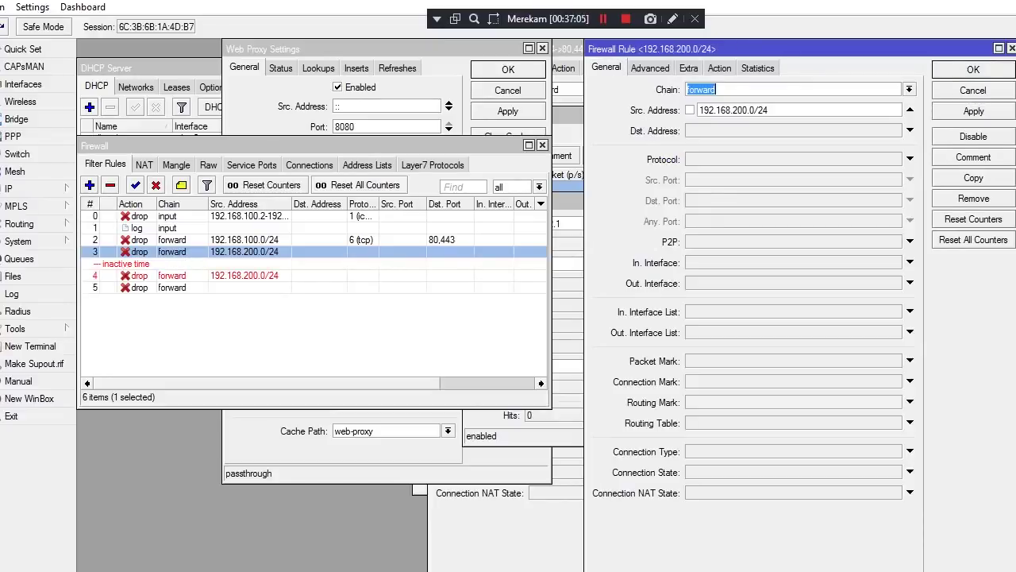
Remove the leftover empty rule 5 from the filter list
double_click(135, 287)
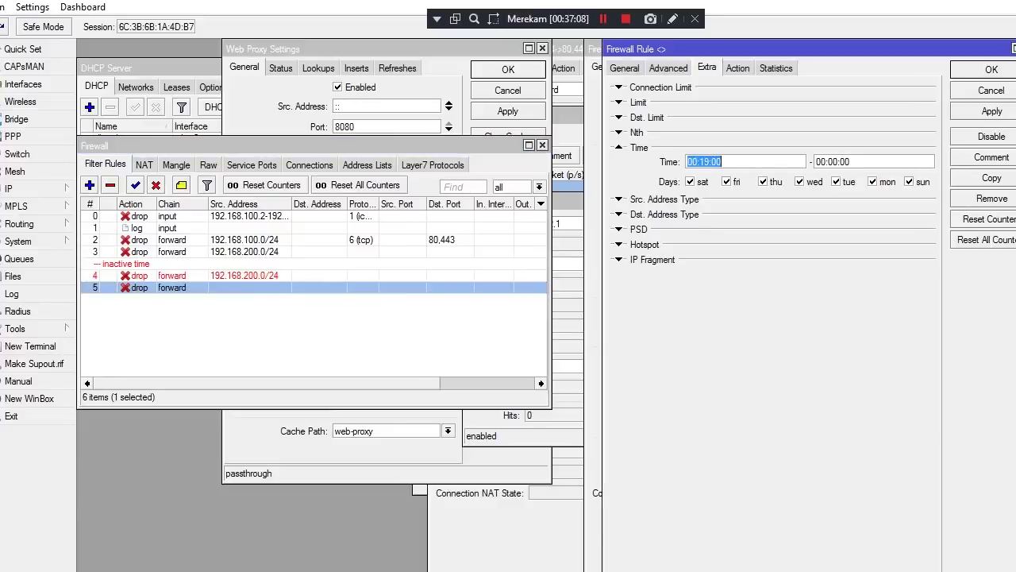
left_click(111, 185)
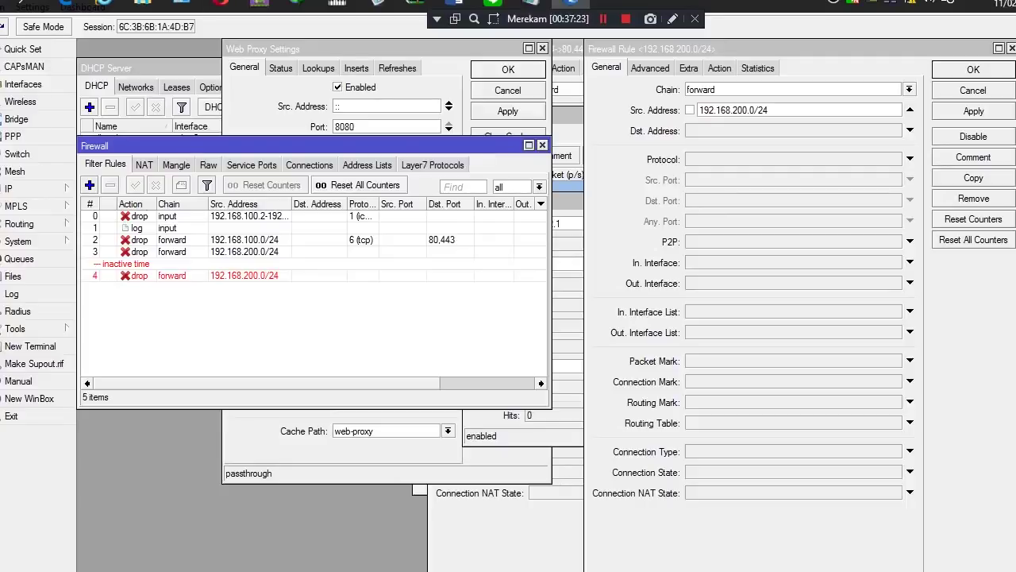
In Internet Explorer, run a Bing search for 'mp3' and confirm it fails to load
mouse_move(103, 3)
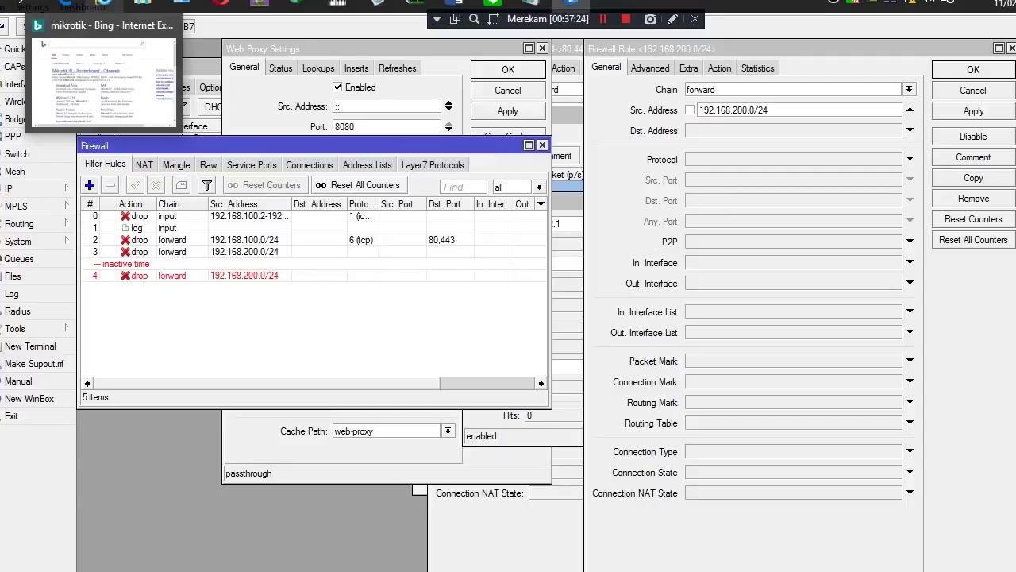
left_click(104, 4)
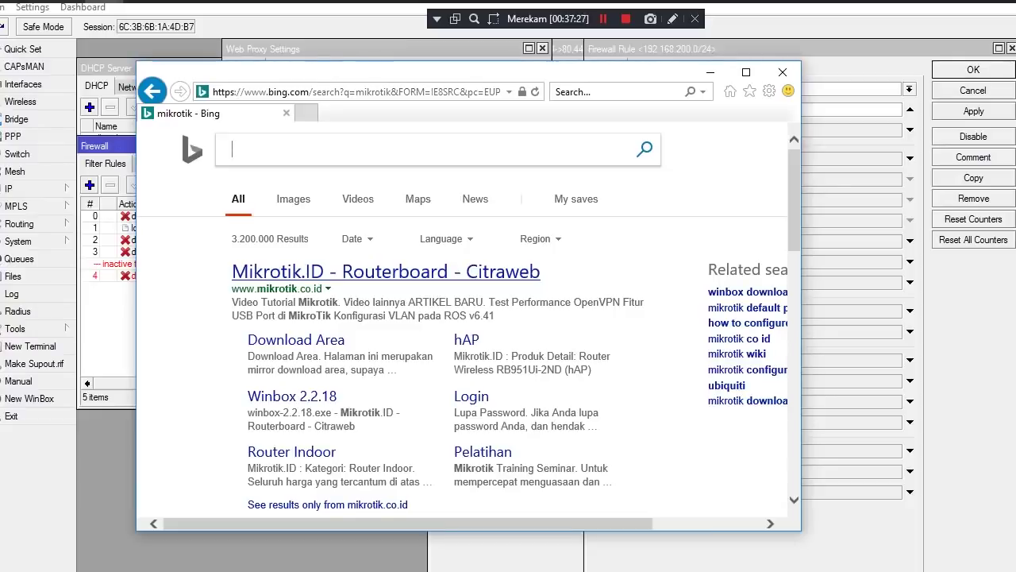
left_click(603, 18)
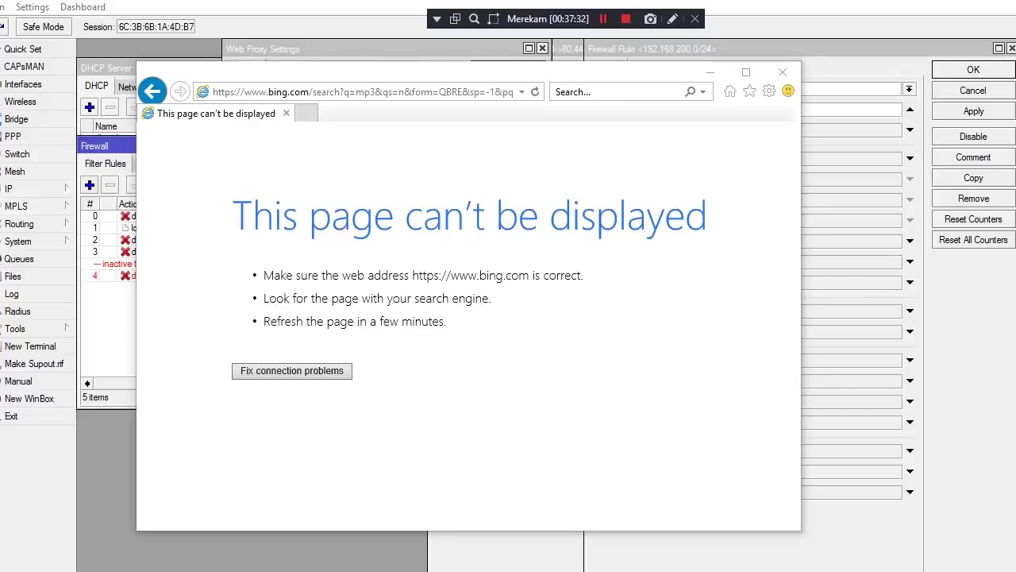
In Notepad, add the line 'ya begitu aja caranya semoga bermanfaat' below the notes
mouse_move(492, 4)
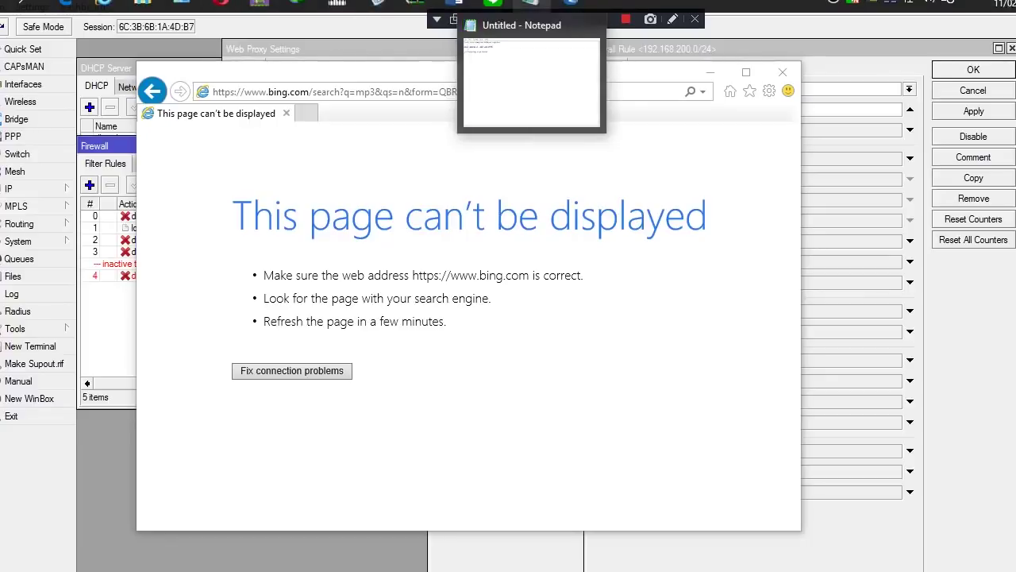
left_click(530, 3)
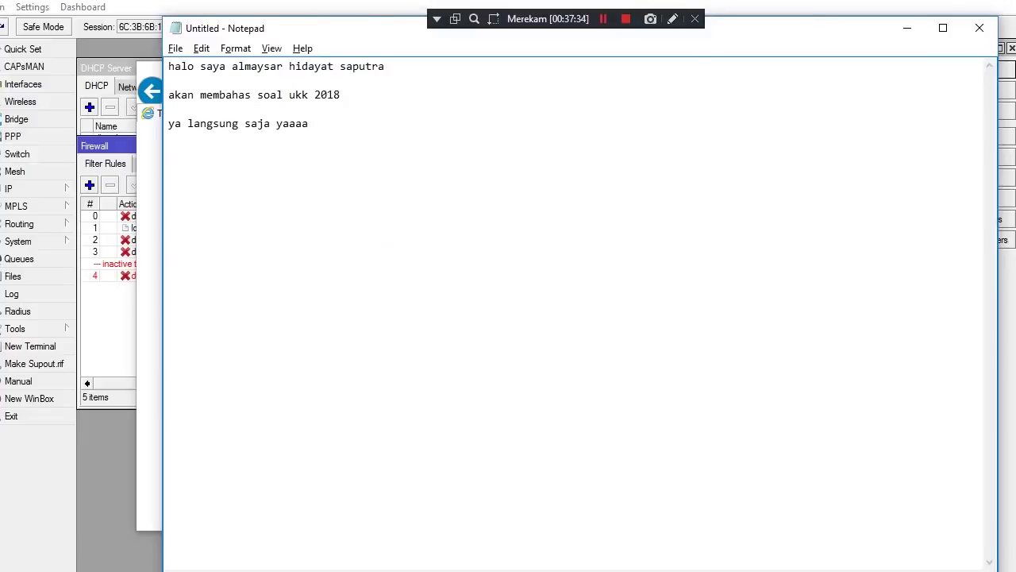
key("Return")
key("Return")
type("ya begitu aja car")
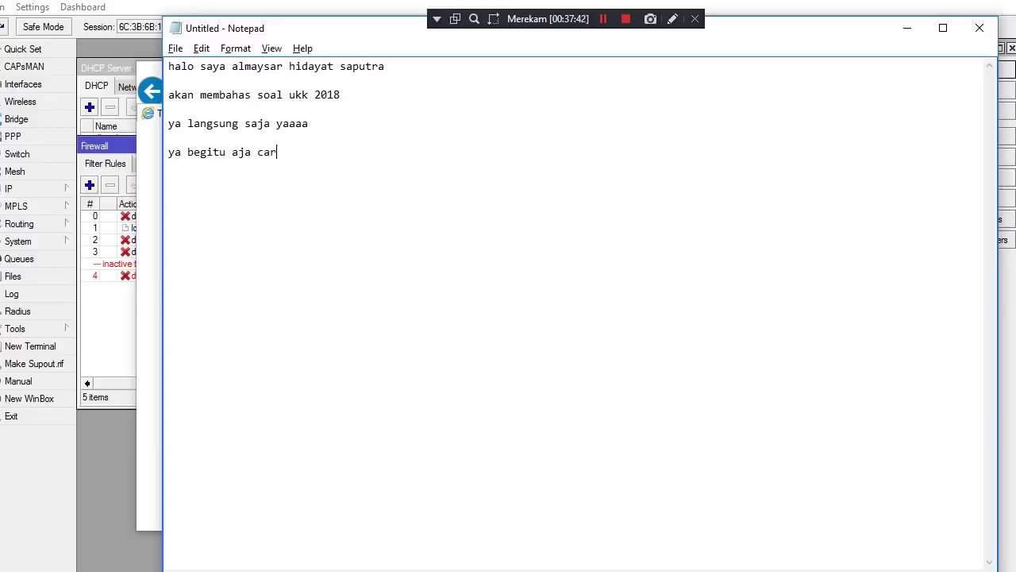
type("an ya")
key("Left")
key("BackSpace")
left_click(303, 151)
type("semo")
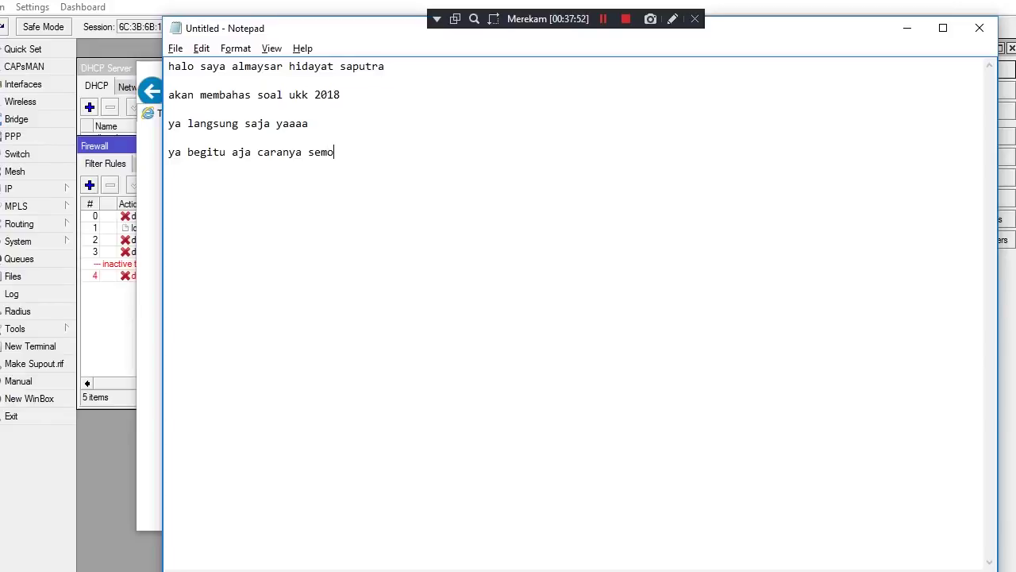
type("ga bermanfaat")
Add the sign-off line 'sekian dan terima kasih' on a new line
key("Return")
key("Return")
type("seki")
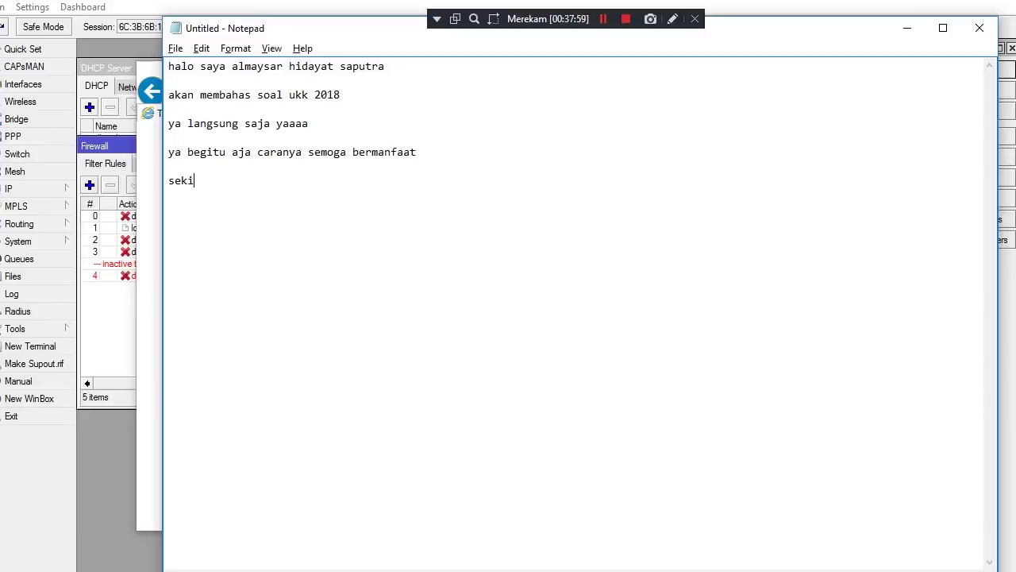
type("an dan terima ka")
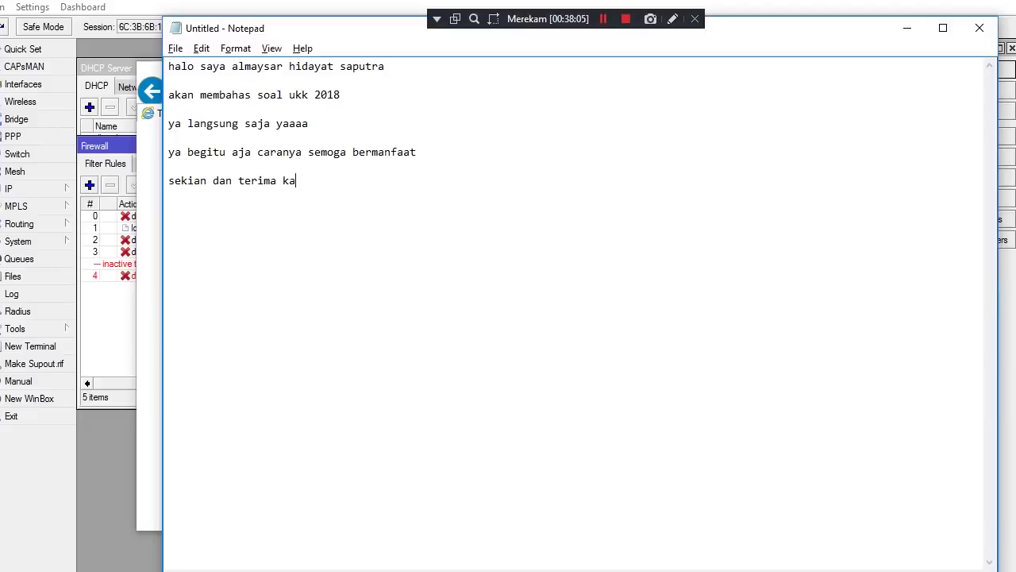
type("sih")
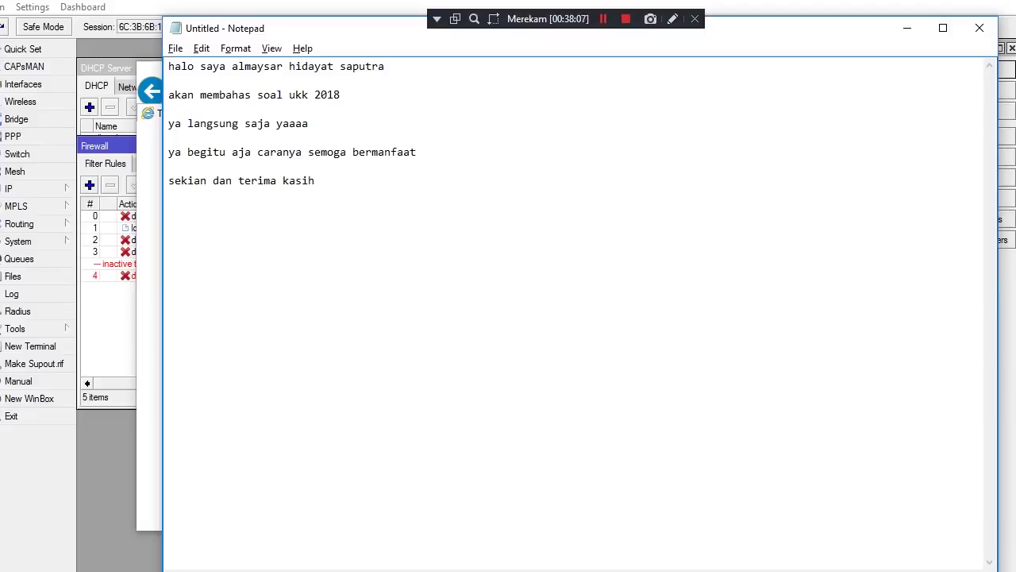